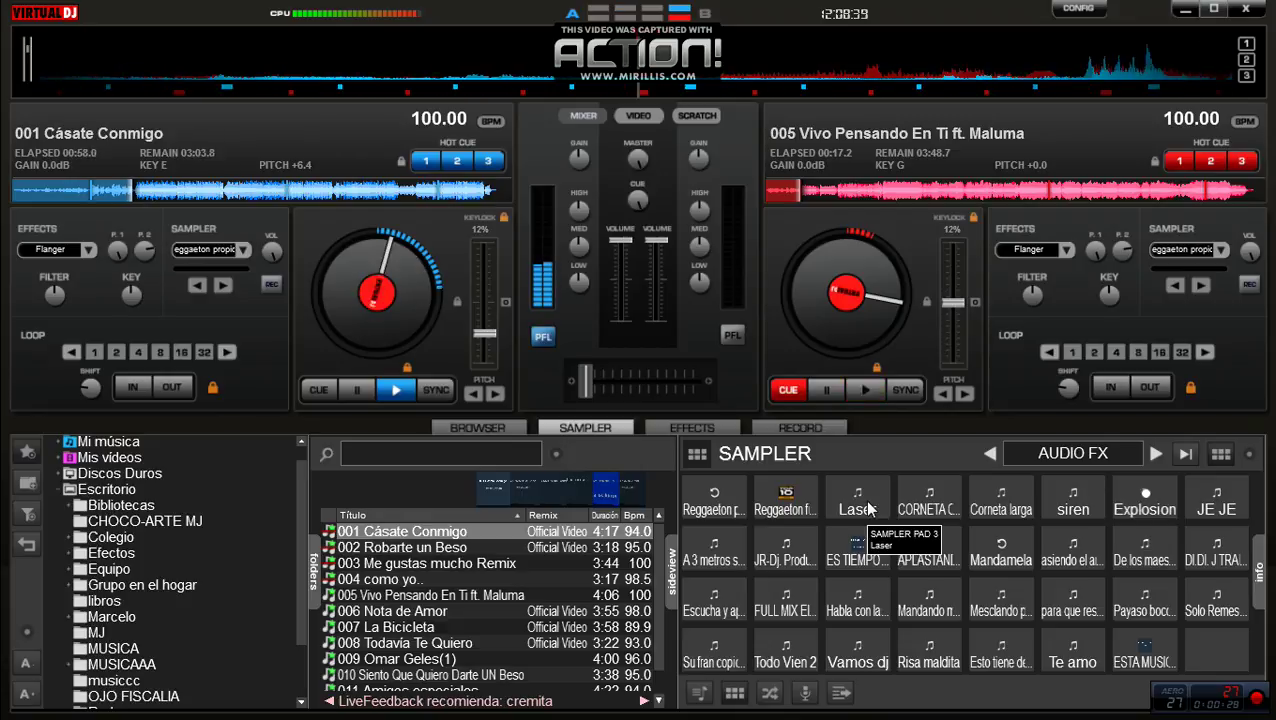
Trigger the Laser, CORNETA and Corneta larga samples over the song playing on deck 1
left_click(868, 510)
left_click(929, 500)
left_click(985, 503)
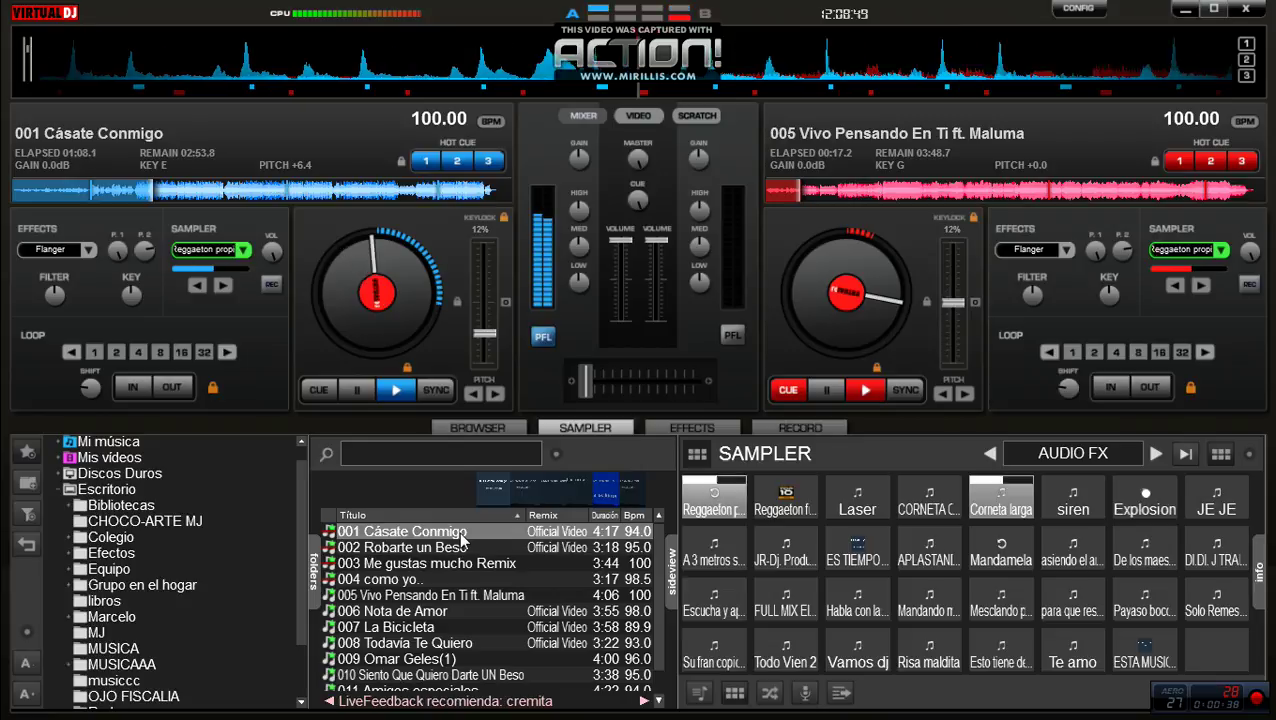
Load 001 Cásate Conmigo onto deck 2 and cue it at the hot cue near the song's end
left_click_drag(487, 541, 805, 380)
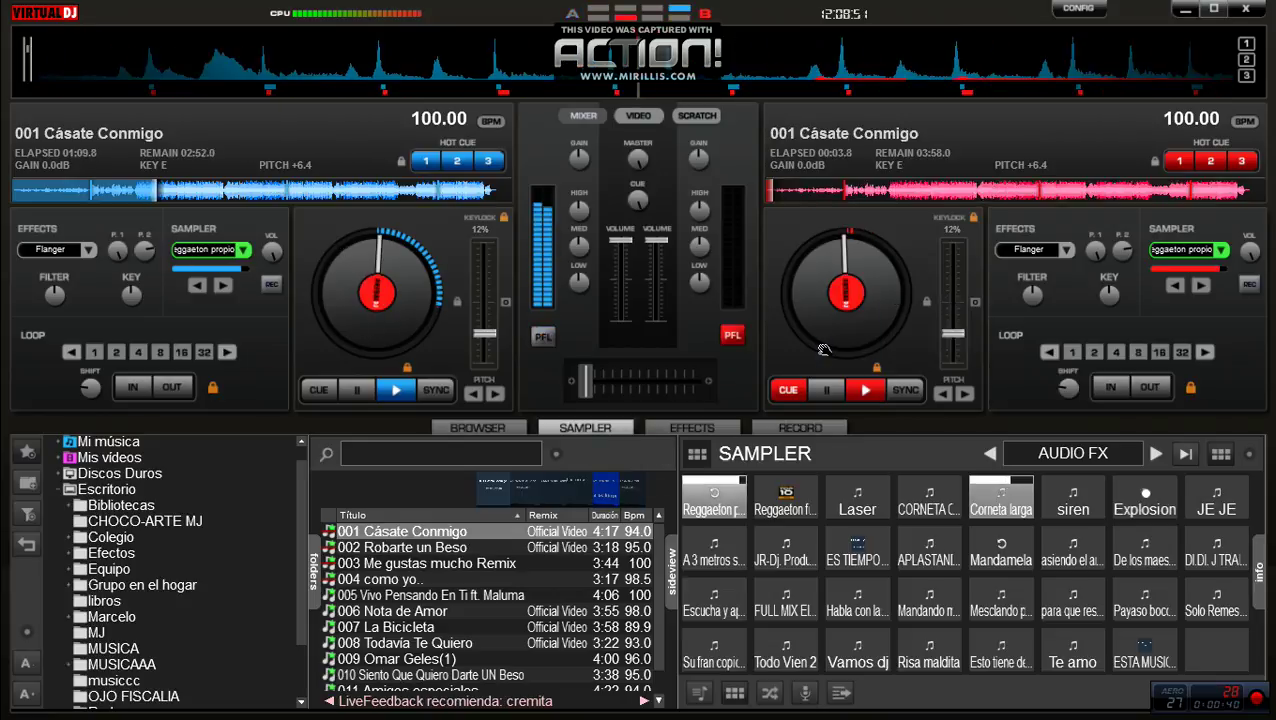
left_click(1205, 185)
left_click(790, 389)
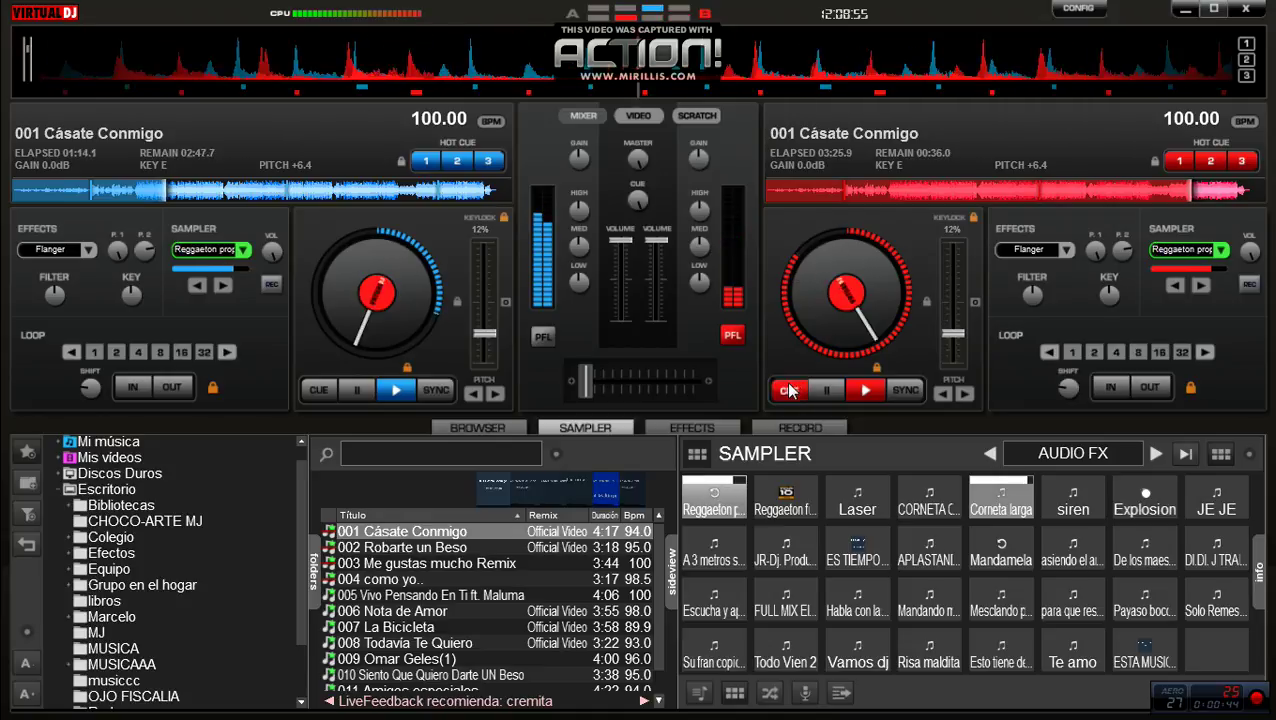
Trigger the Explosion, JE JE and Reggaeton propio samples over Cásate Conmigo
left_click(1136, 507)
left_click(1210, 503)
left_click(714, 497)
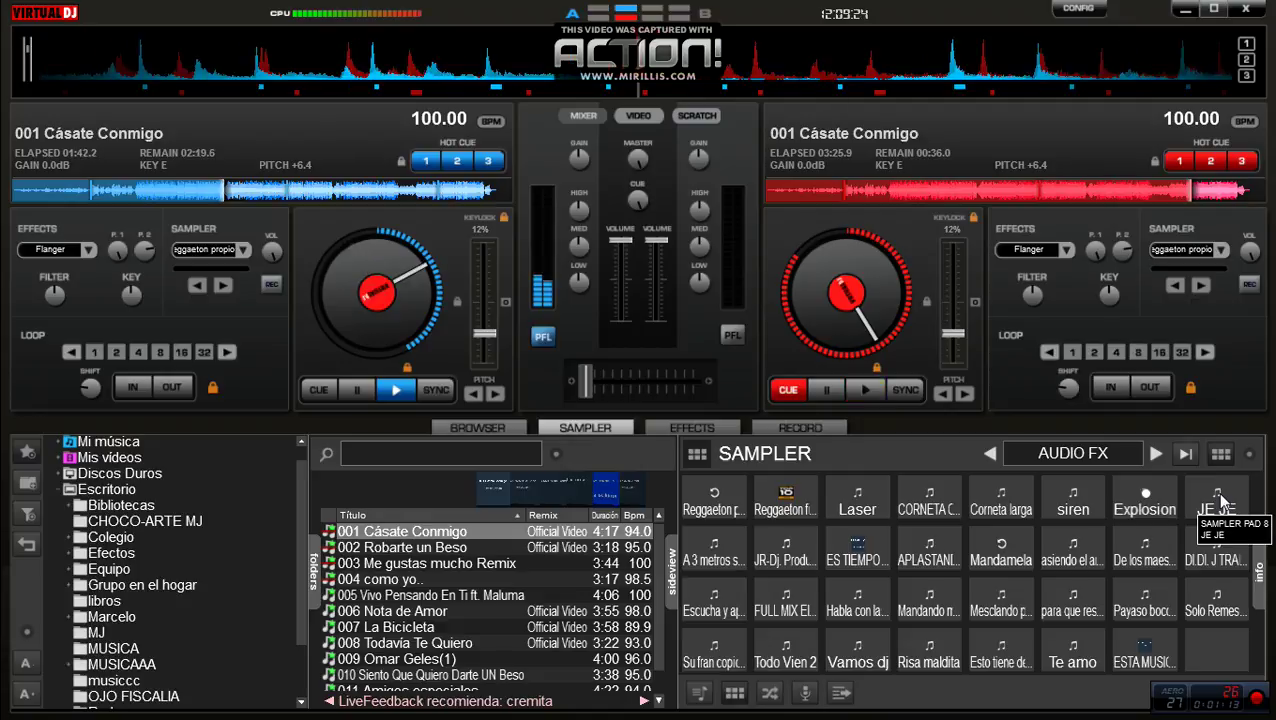
Trigger the Explosion sample three times, followed by the Laser and Reggaeton propio samples
left_click(1155, 500)
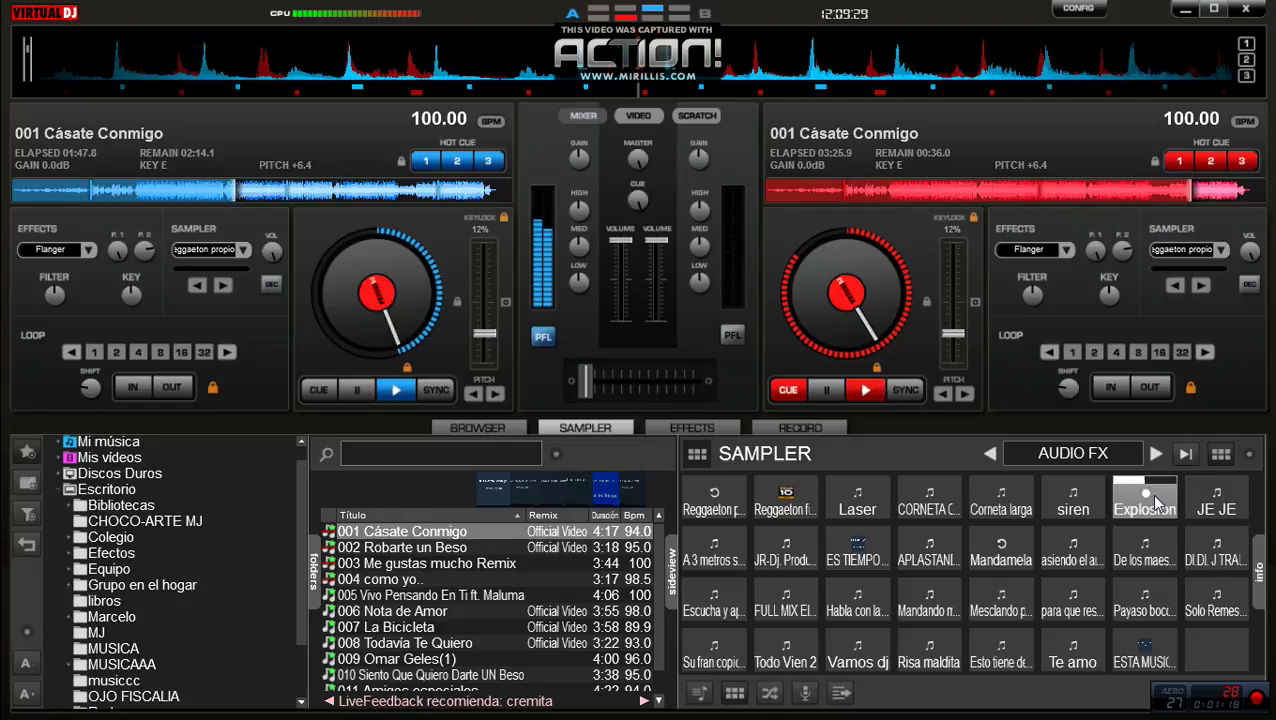
left_click(1155, 500)
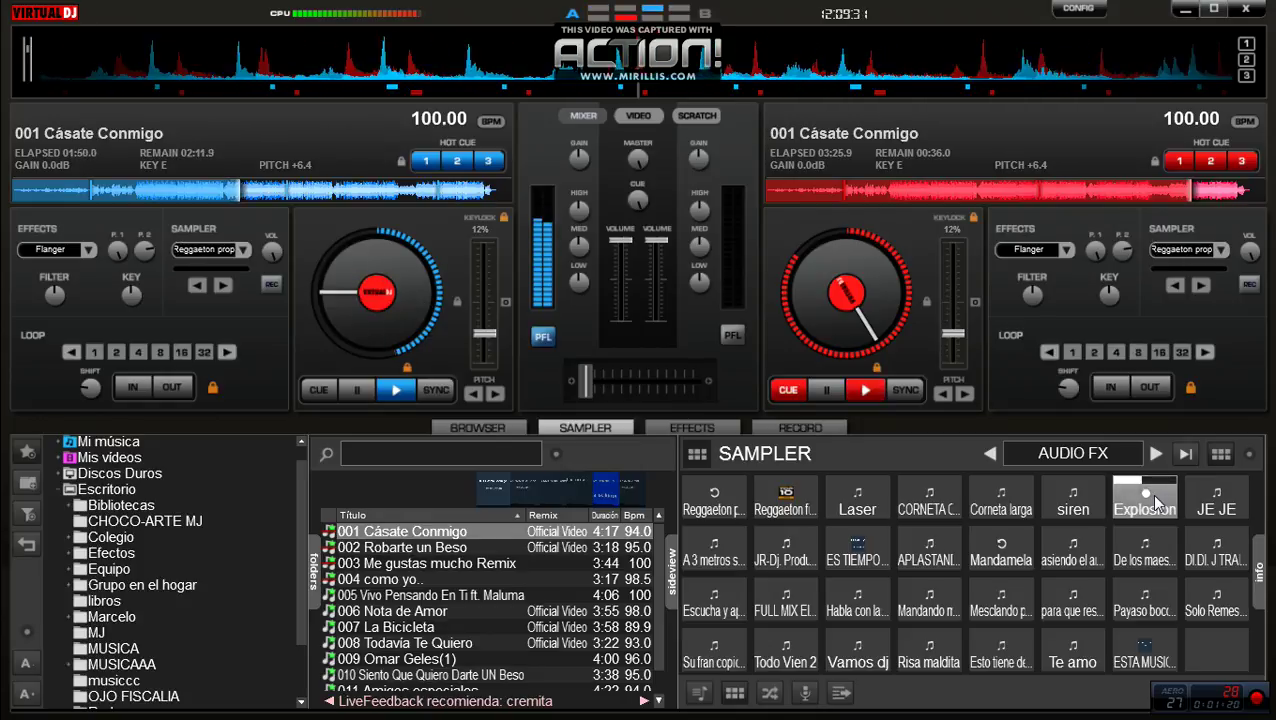
left_click(1155, 500)
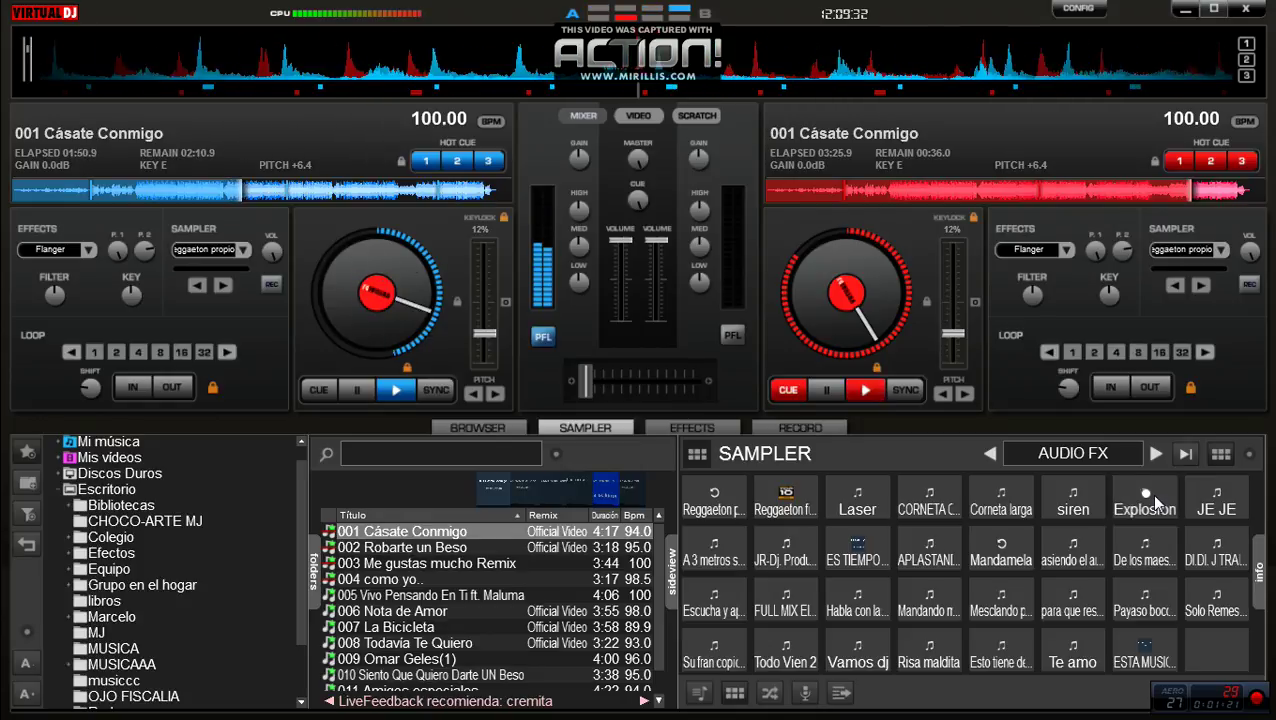
left_click(862, 505)
key("1")
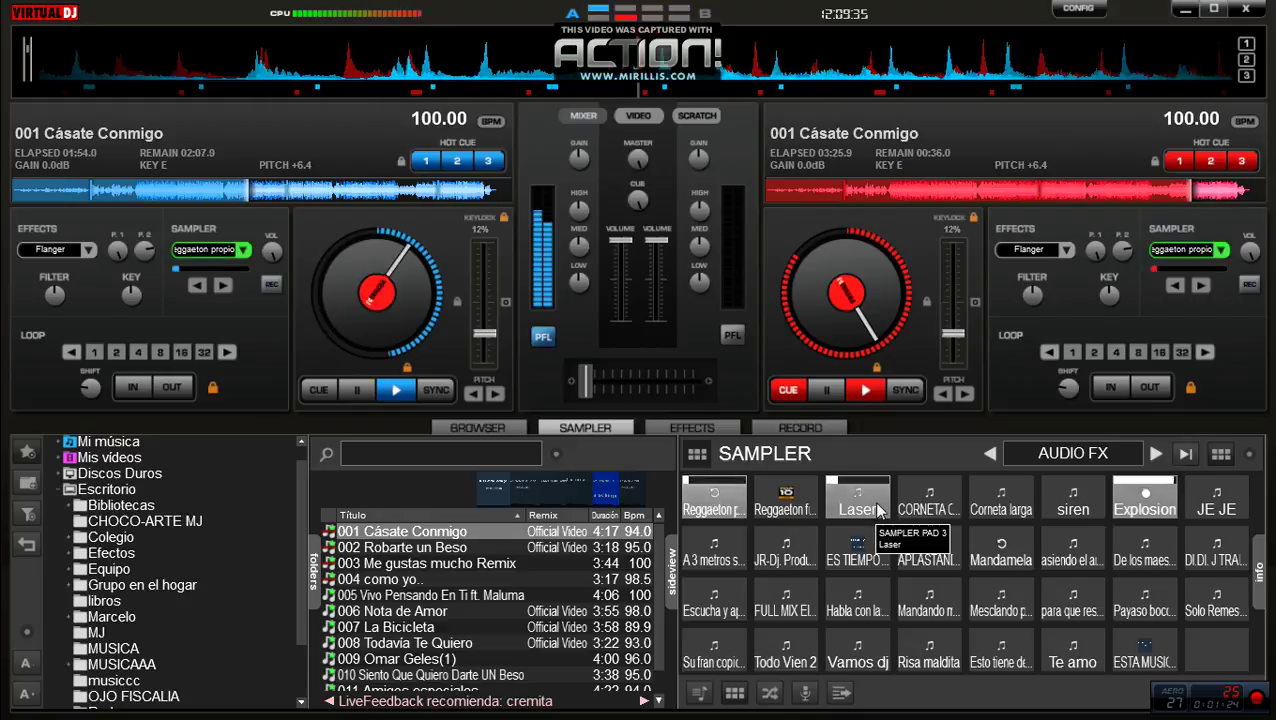
Monitor deck 2, start its cued Cásate Conmigo section, and crossfade fully to deck 2
left_click(731, 337)
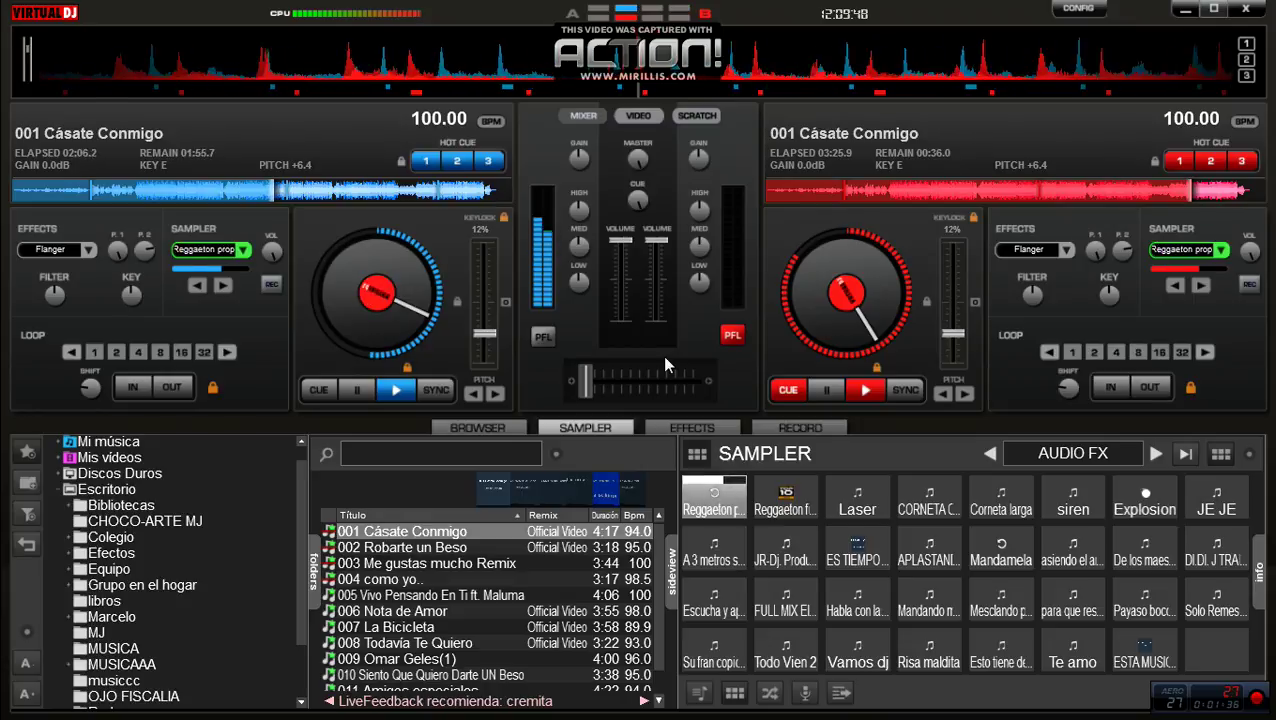
left_click(866, 393)
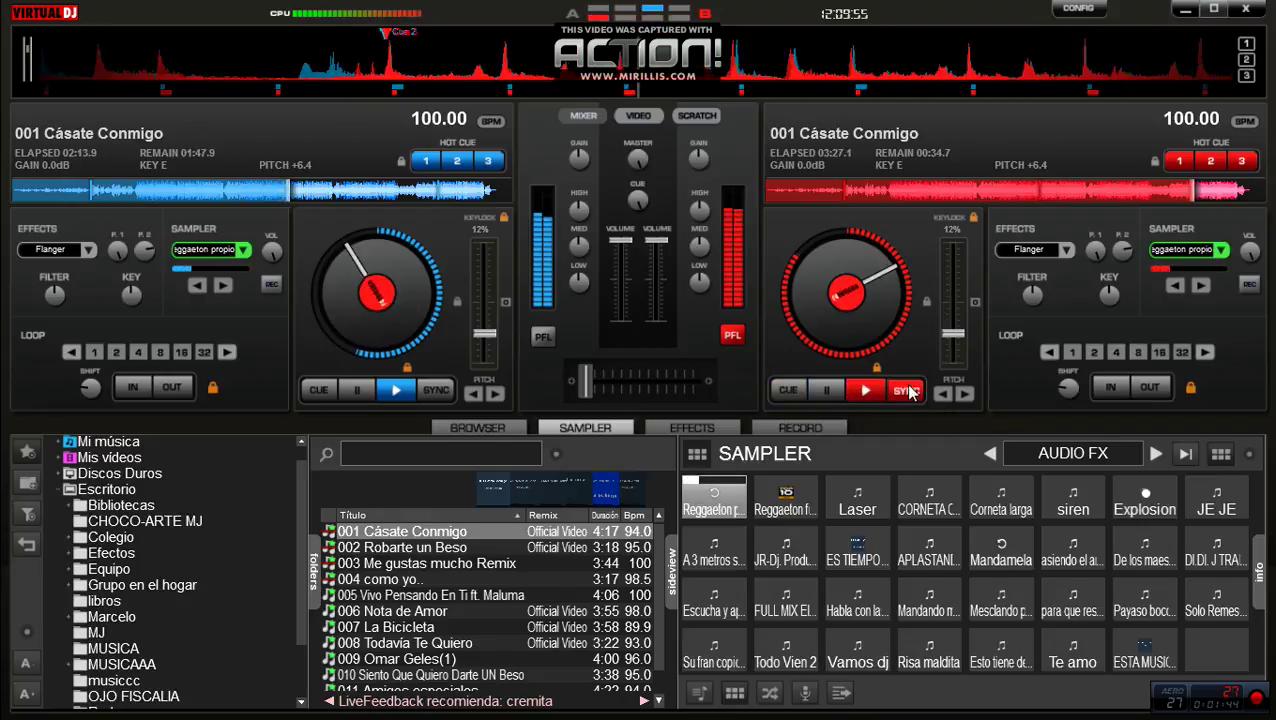
left_click_drag(617, 381, 724, 383)
Load 002 Robarte un Beso onto deck 1 and cue it at hot cue 3
left_click(452, 550)
left_click_drag(452, 553, 385, 330)
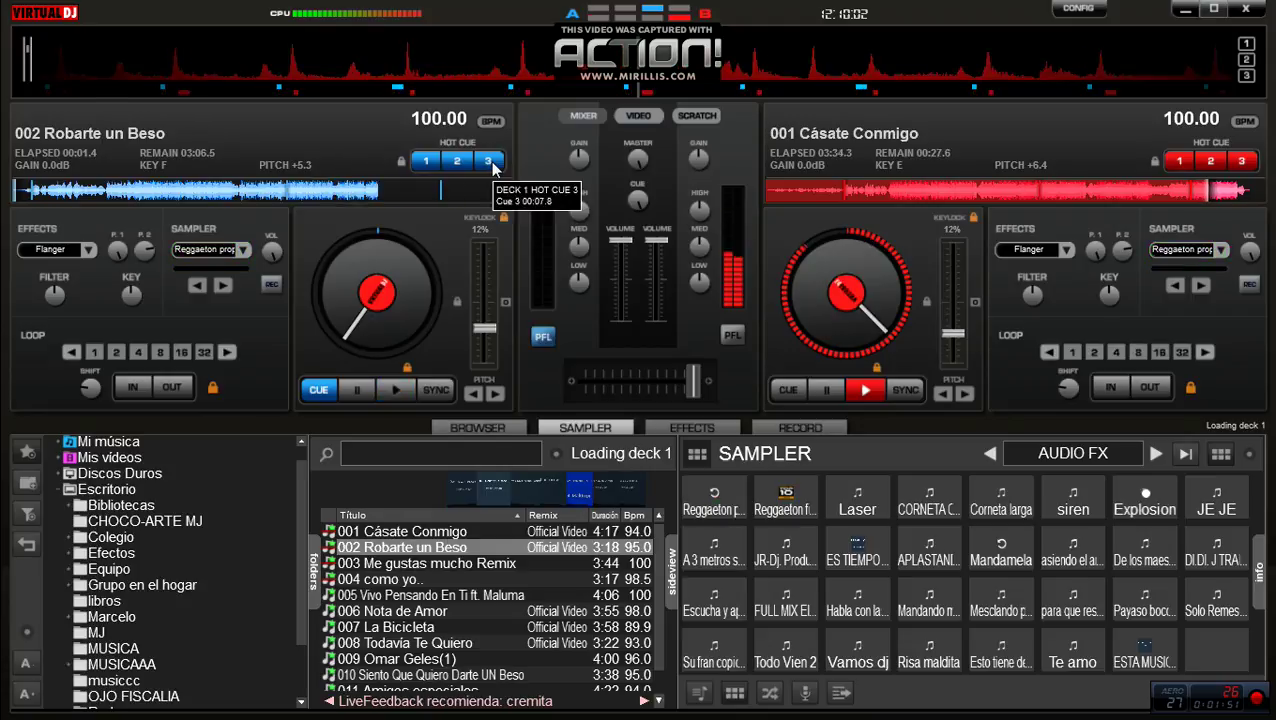
left_click(491, 169)
left_click(318, 391)
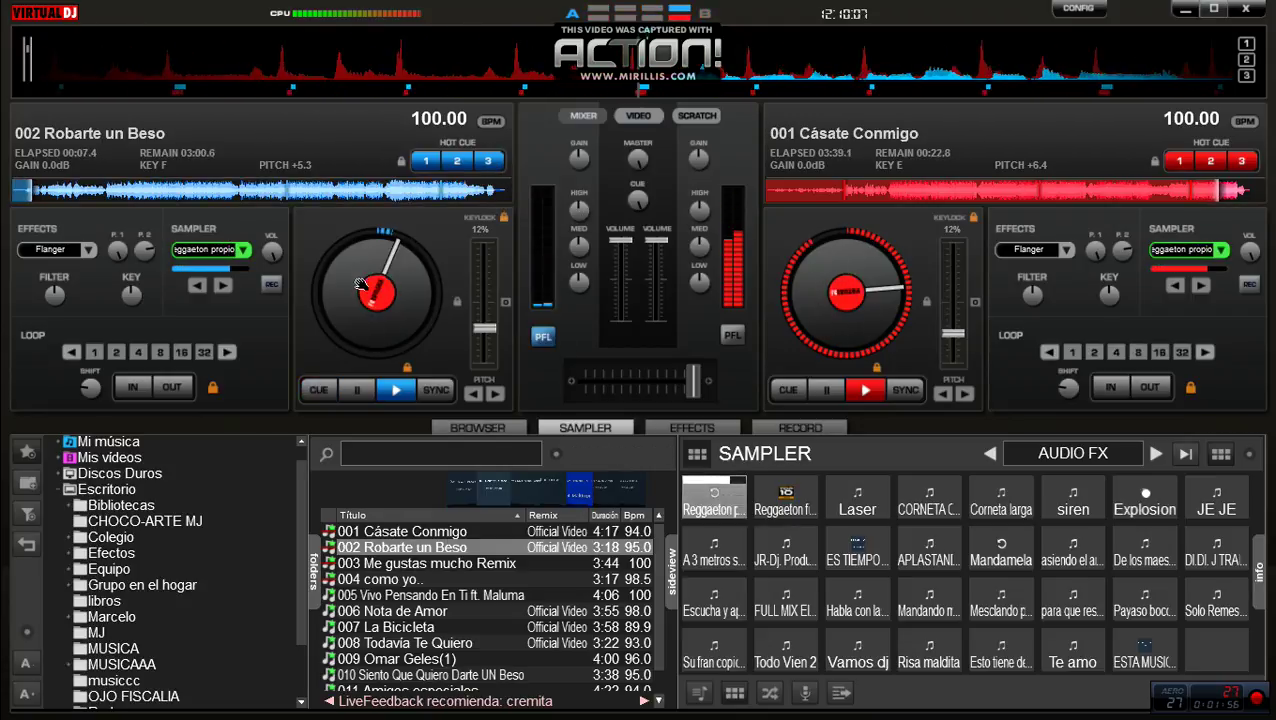
Crossfade gradually from deck 2 to Robarte un Beso on deck 1, firing the Explosion sample midway through the transition
left_click_drag(693, 380, 654, 385)
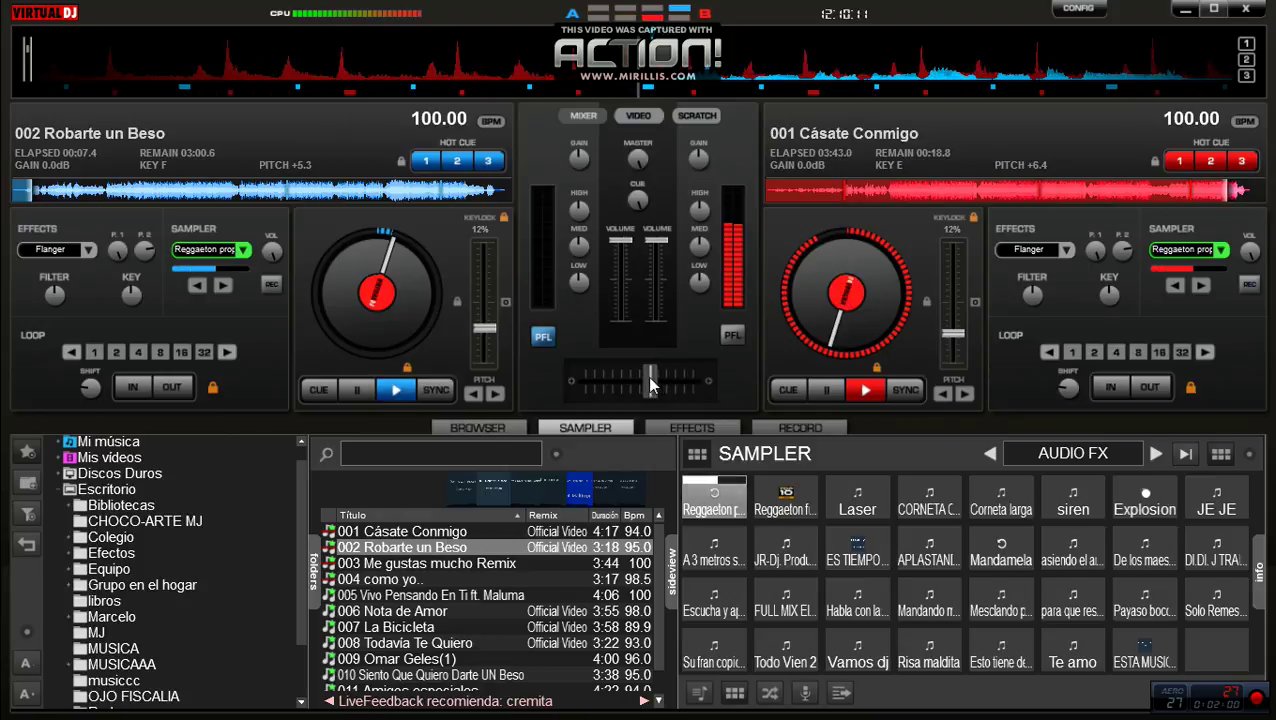
left_click_drag(650, 378, 645, 380)
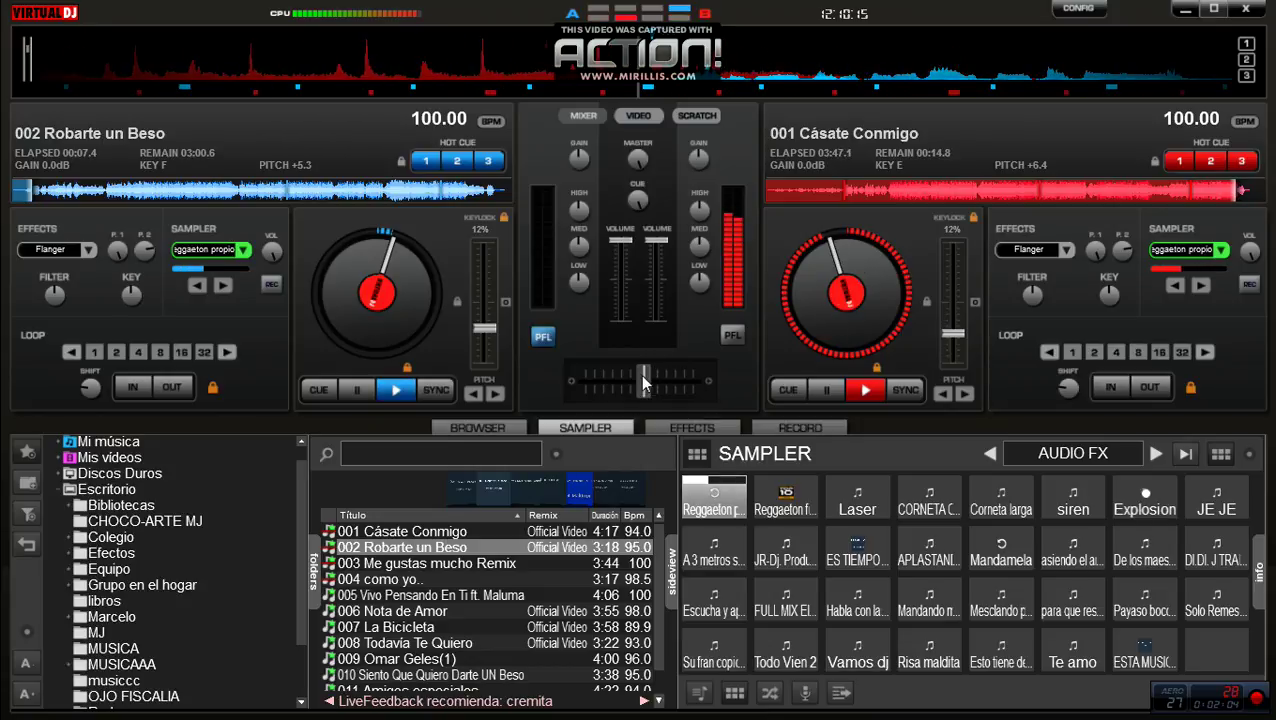
left_click(1145, 497)
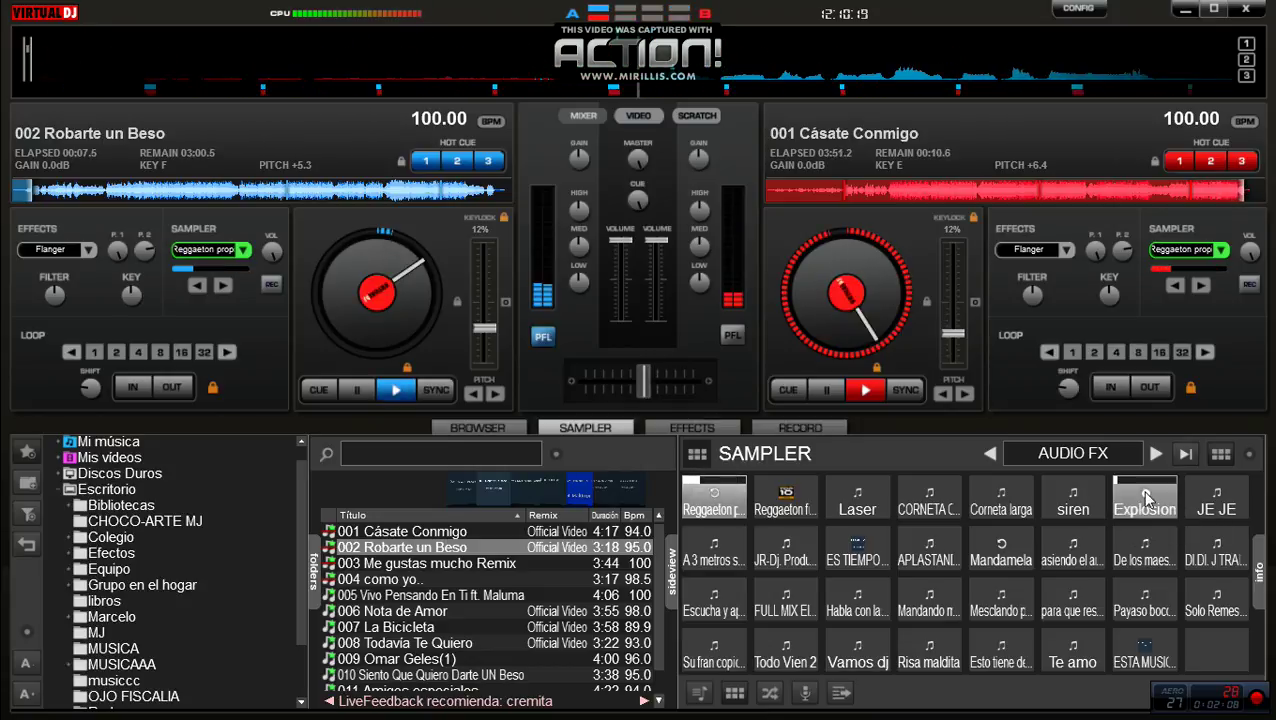
left_click_drag(637, 383, 585, 413)
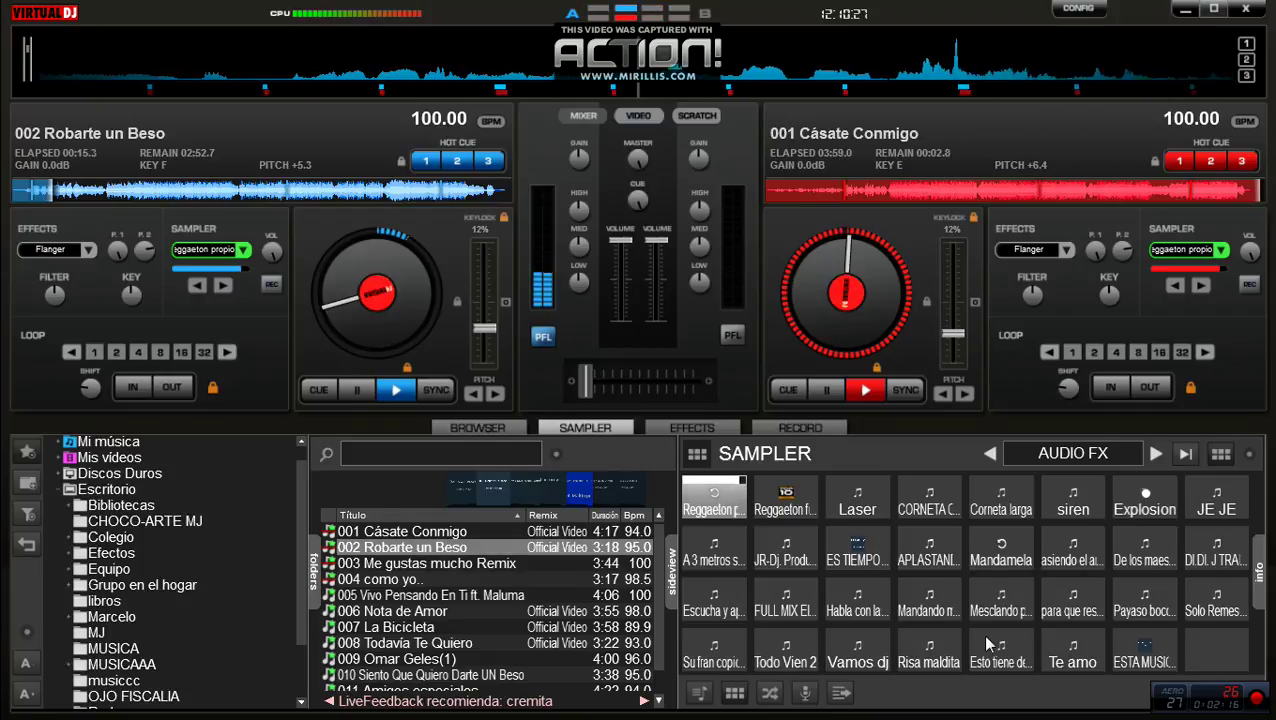
Trigger the Explosion sample three times, followed by the Laser and CORNETA samples, over Robarte un Beso
left_click(1133, 511)
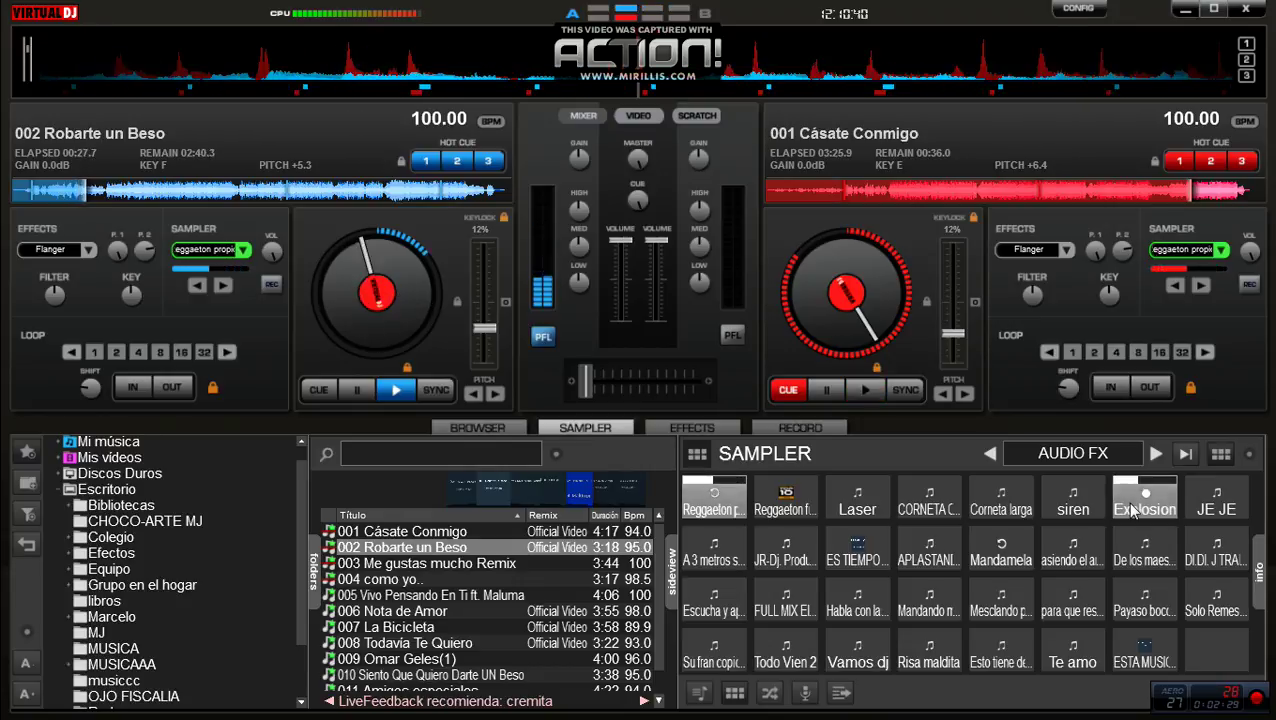
left_click(1133, 510)
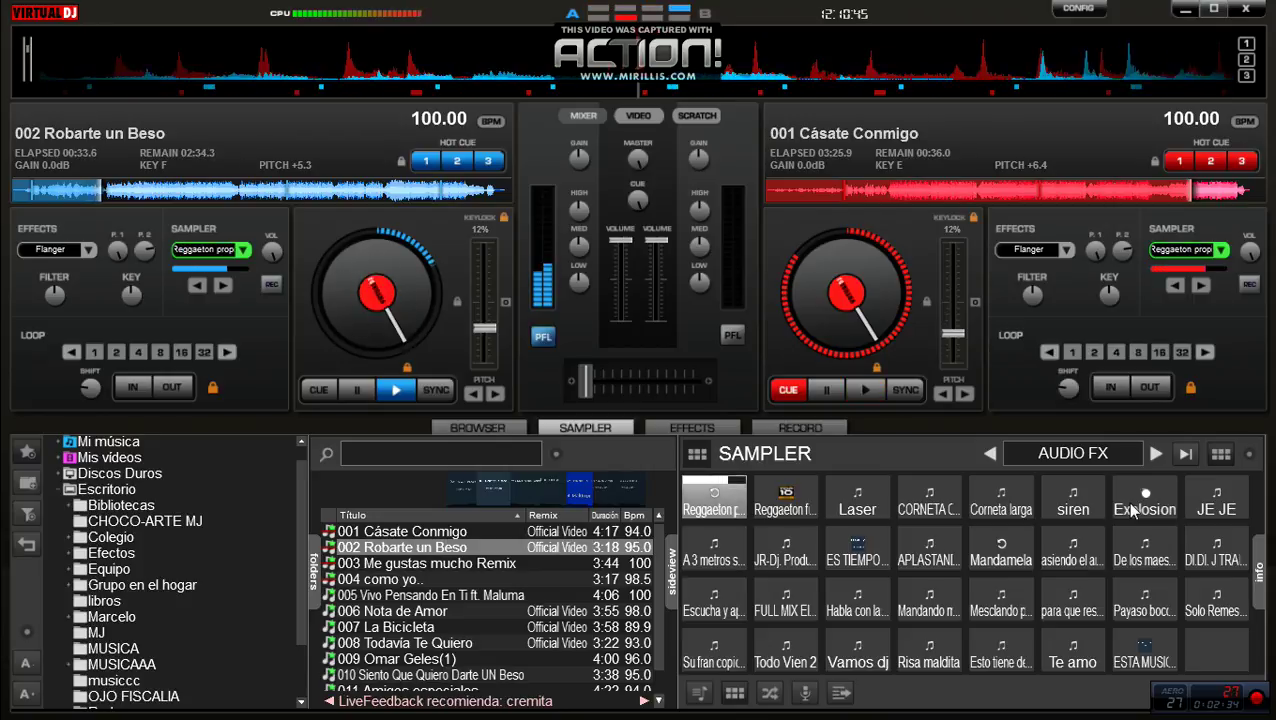
left_click(1133, 510)
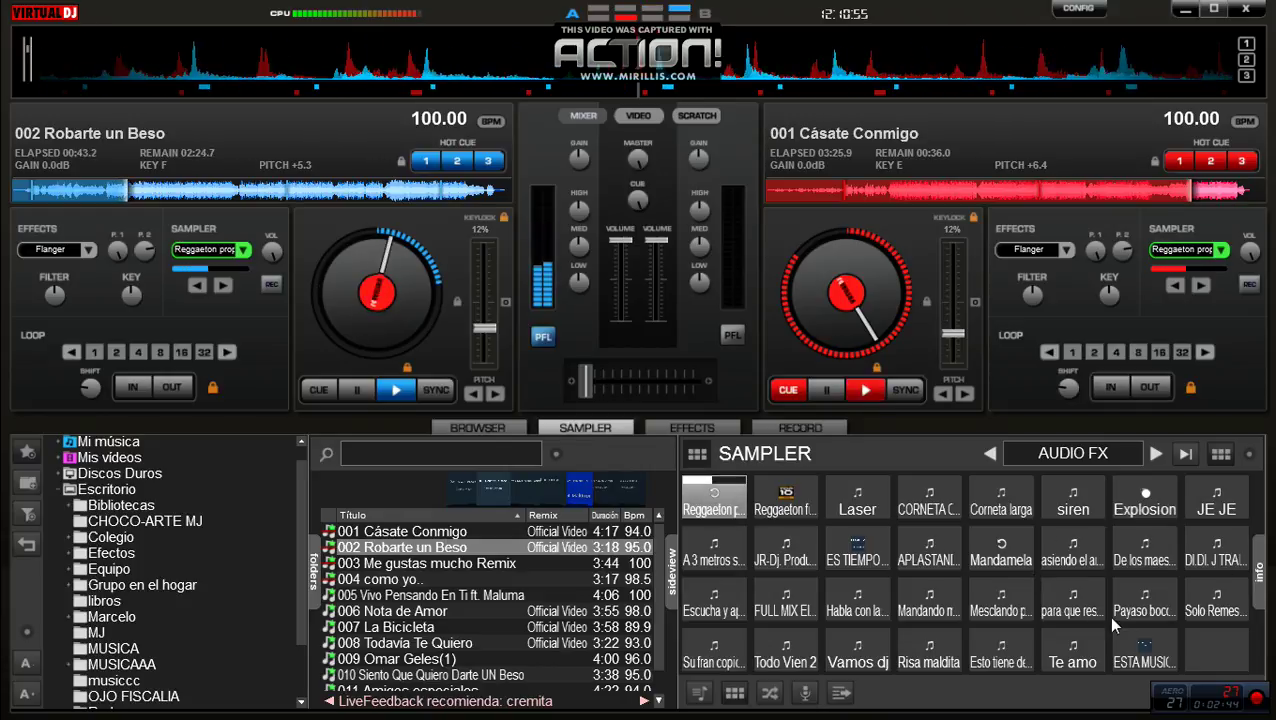
left_click(872, 499)
left_click(910, 495)
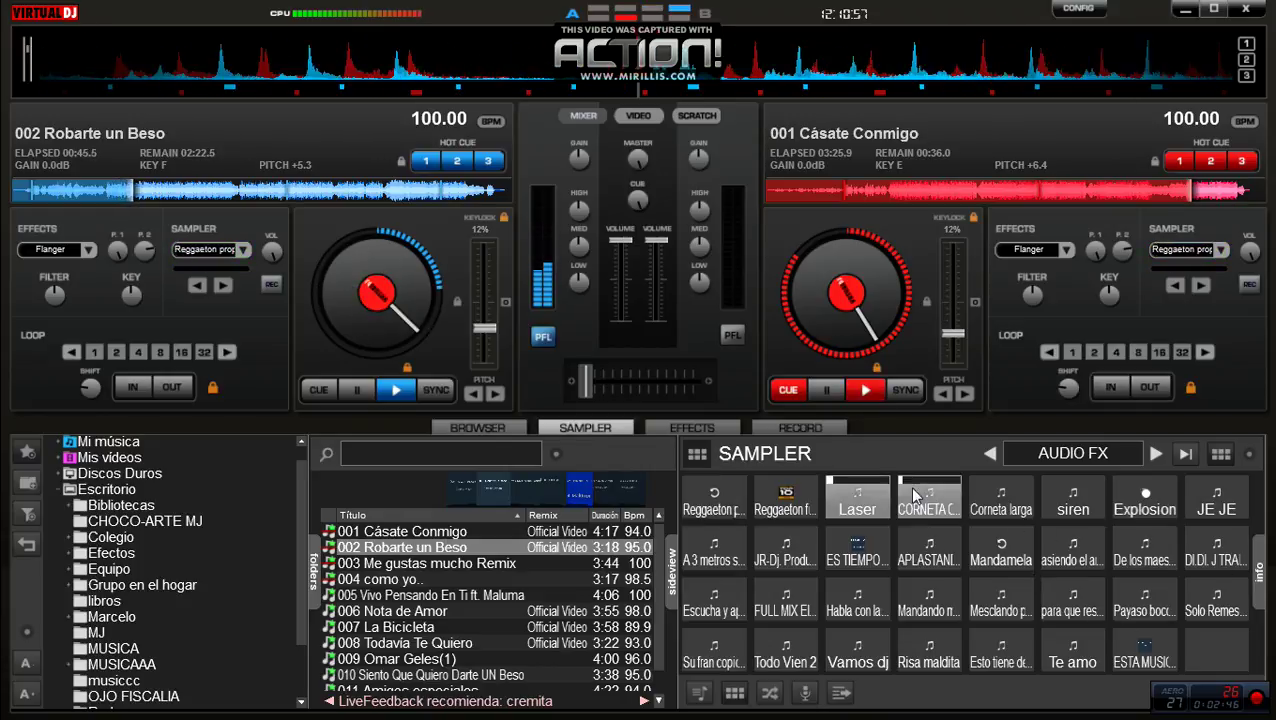
Load 002 Robarte un Beso onto deck 2, cue it at its late hot cue, and switch monitoring to deck 1
left_click_drag(398, 555, 843, 327)
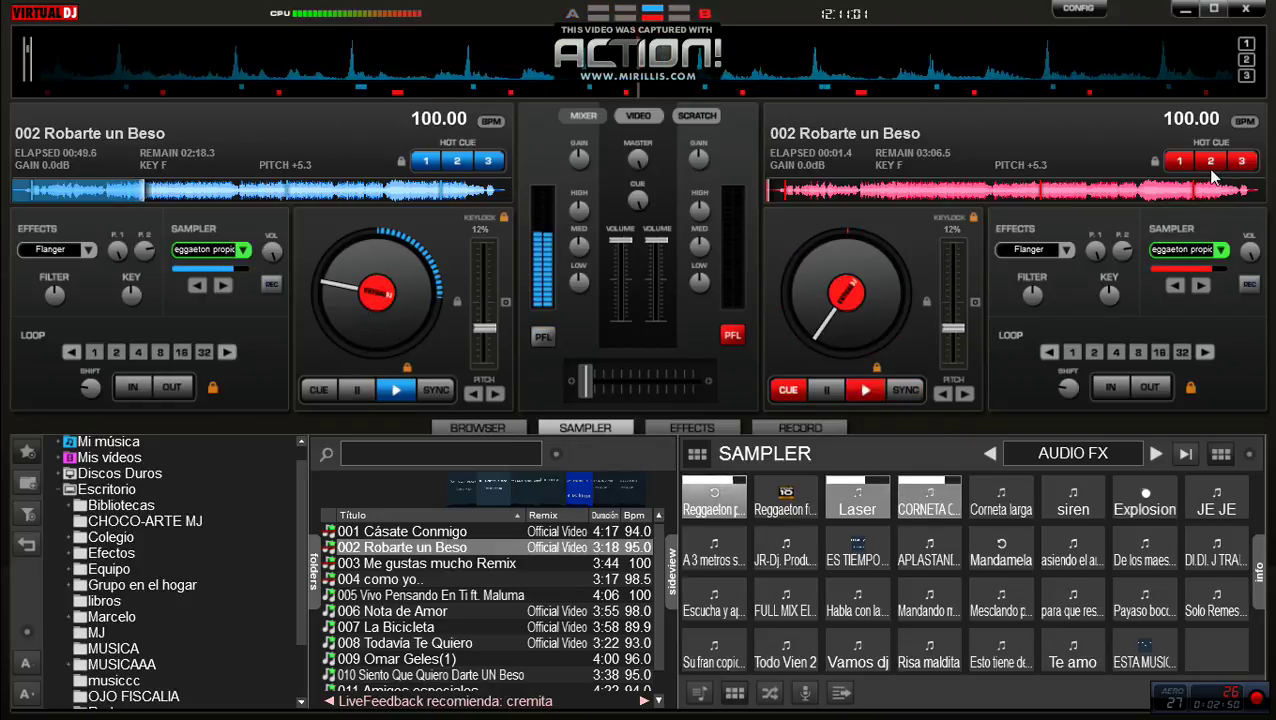
left_click(1179, 163)
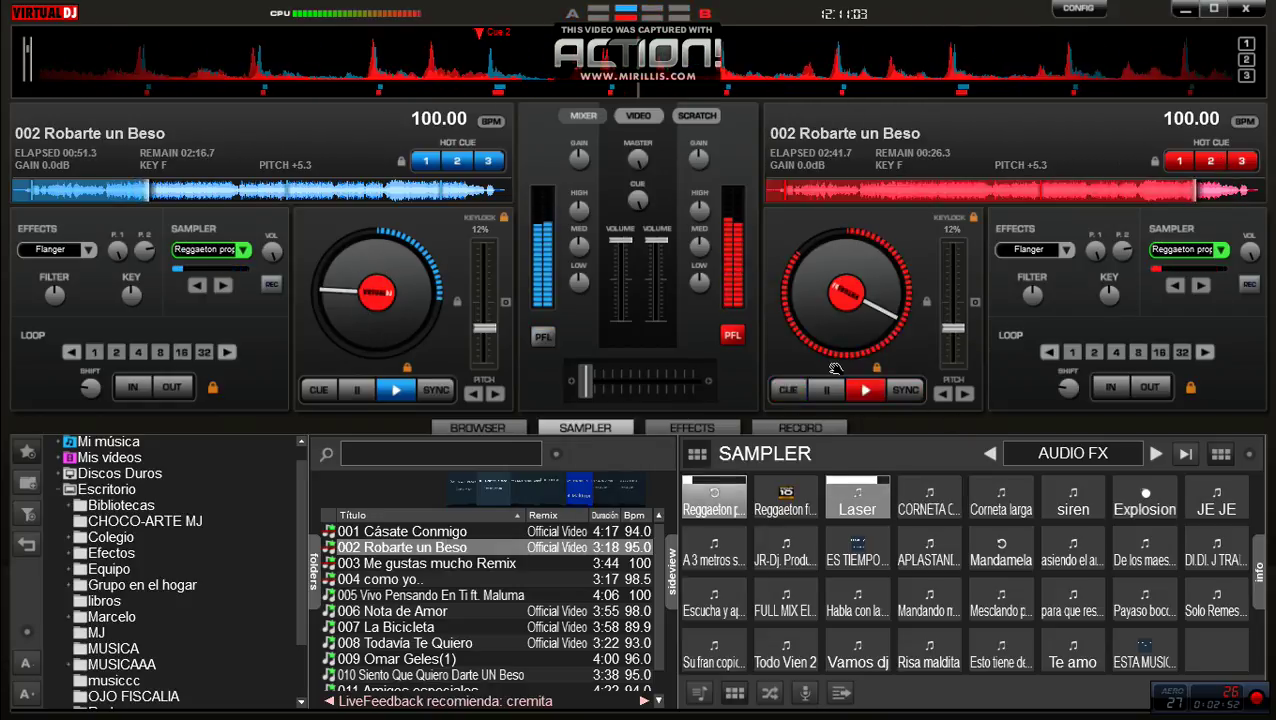
left_click(788, 389)
left_click(541, 337)
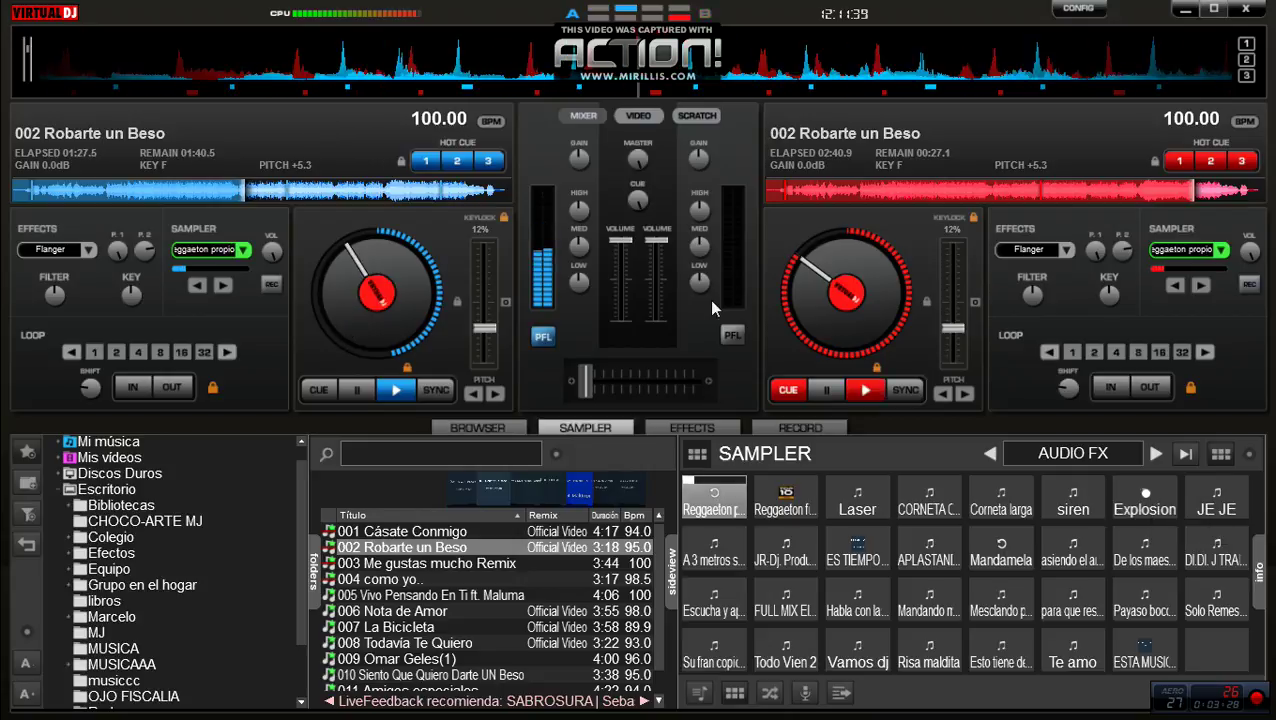
Monitor deck 2, start its cued Robarte un Beso section, and crossfade fully to deck 2
left_click(732, 337)
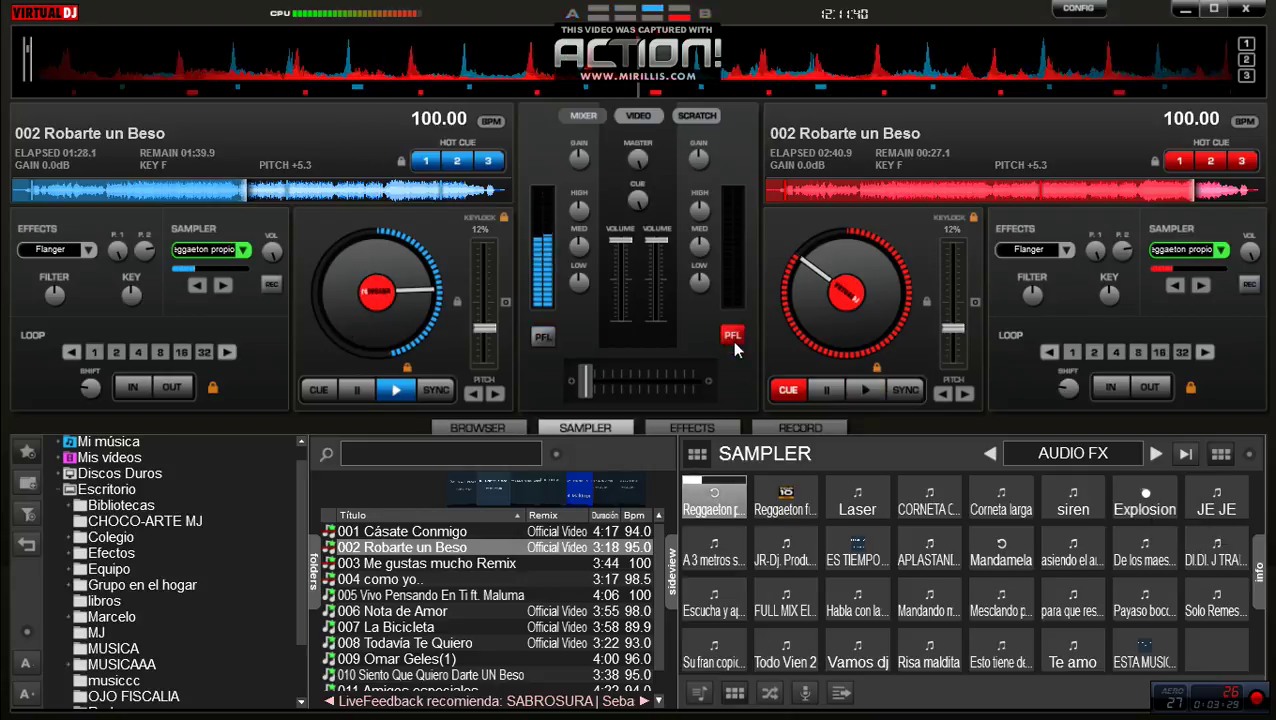
left_click(862, 392)
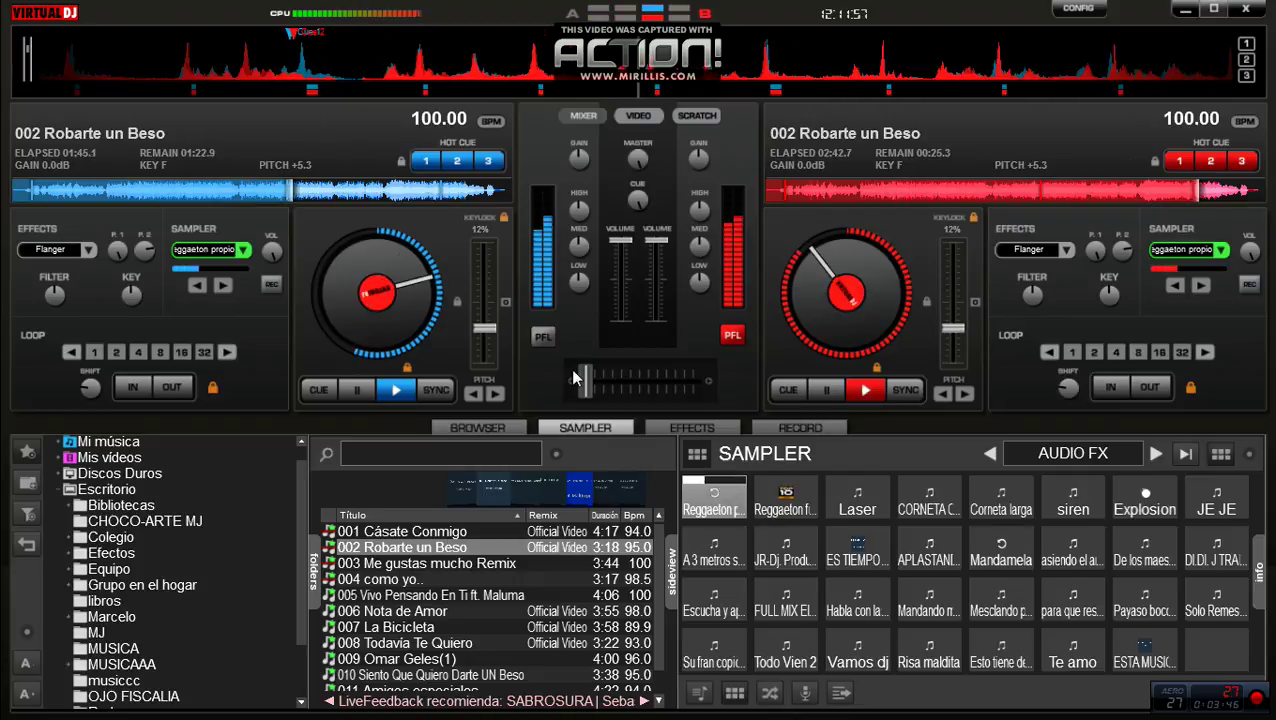
left_click_drag(580, 378, 695, 392)
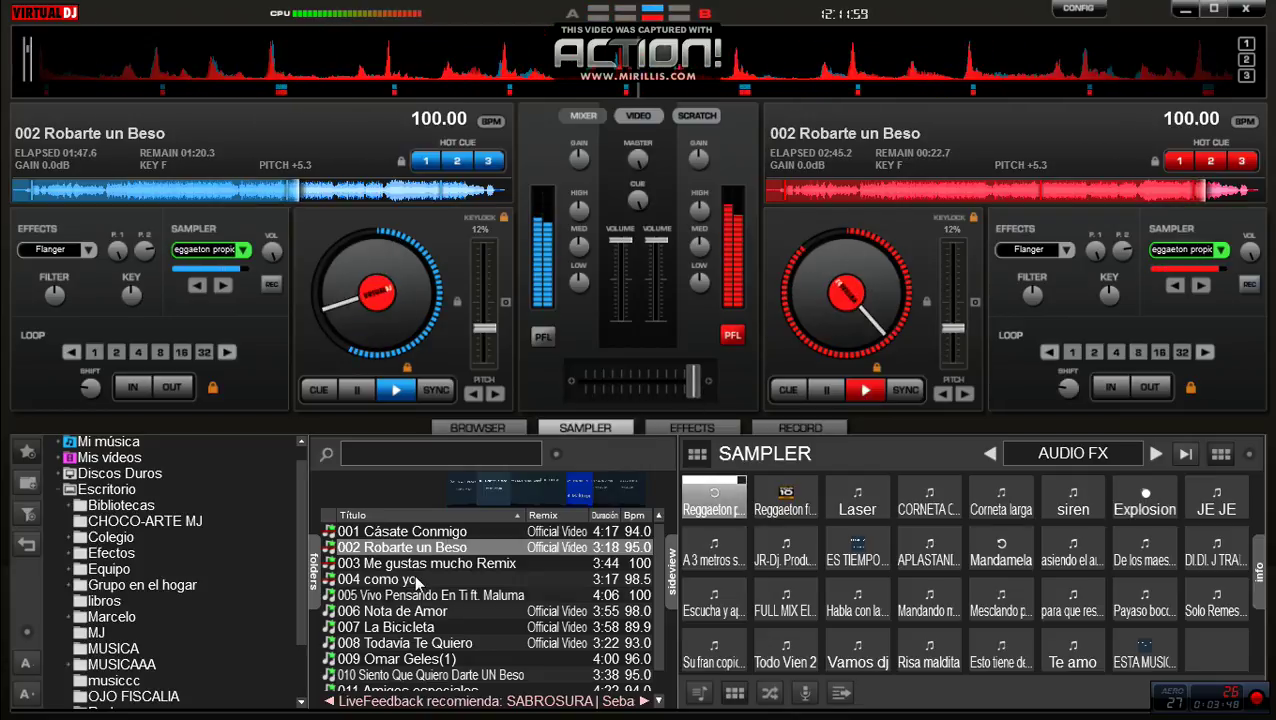
Load 003 Me gustas mucho Remix onto deck 1 and cue it at the hot cue near the song's beginning
left_click(420, 563)
left_click_drag(418, 563, 386, 316)
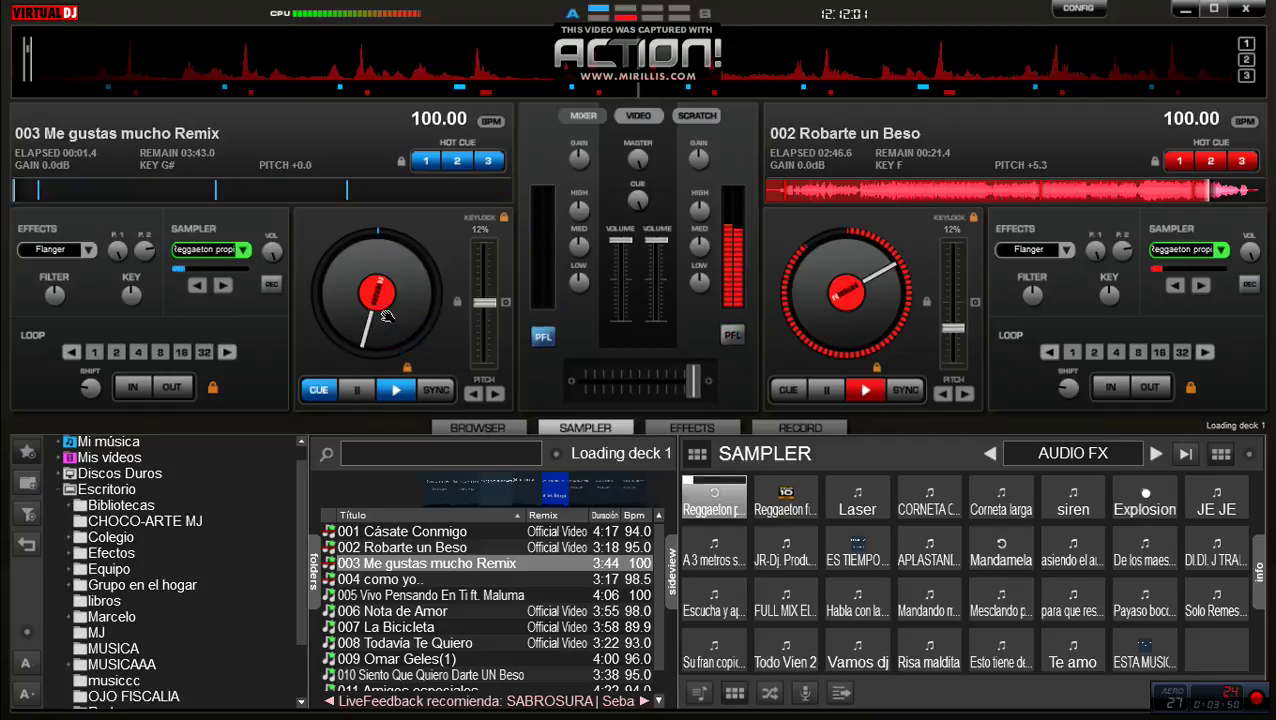
left_click(424, 163)
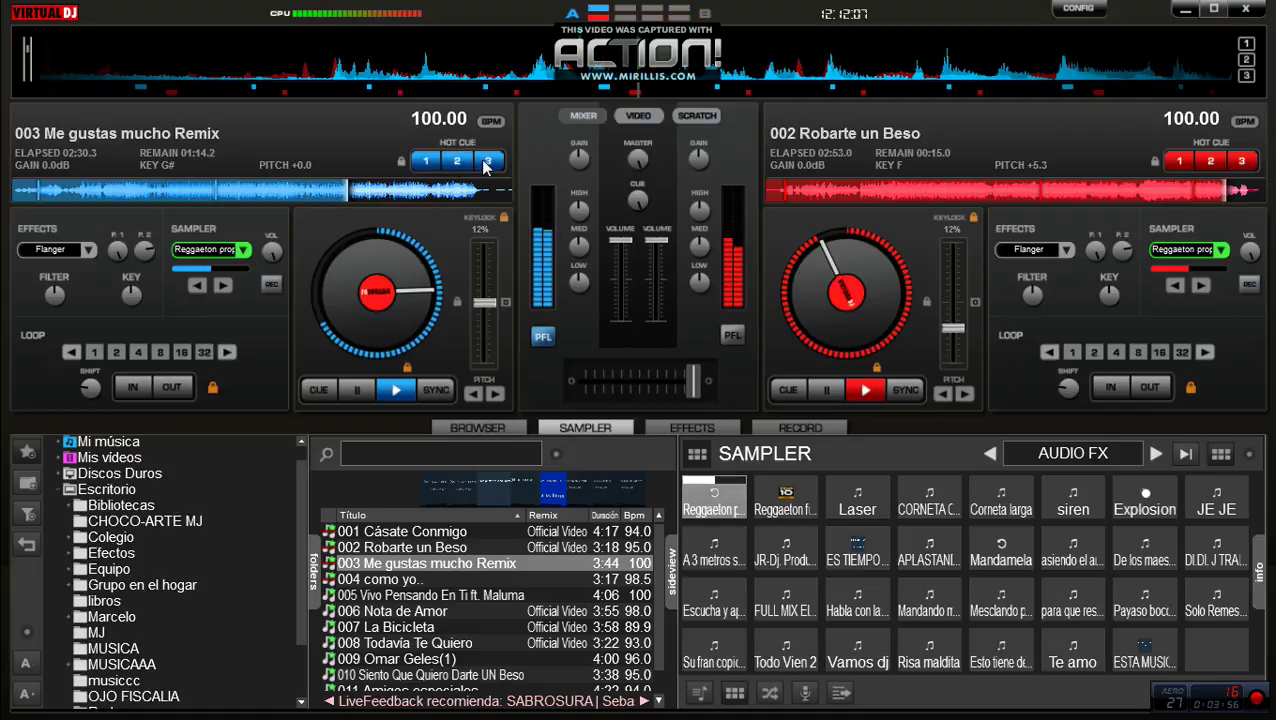
left_click(327, 394)
Bring the crossfader to about the middle and raise deck 1's gain to 1.9 dB
left_click_drag(693, 379, 640, 385)
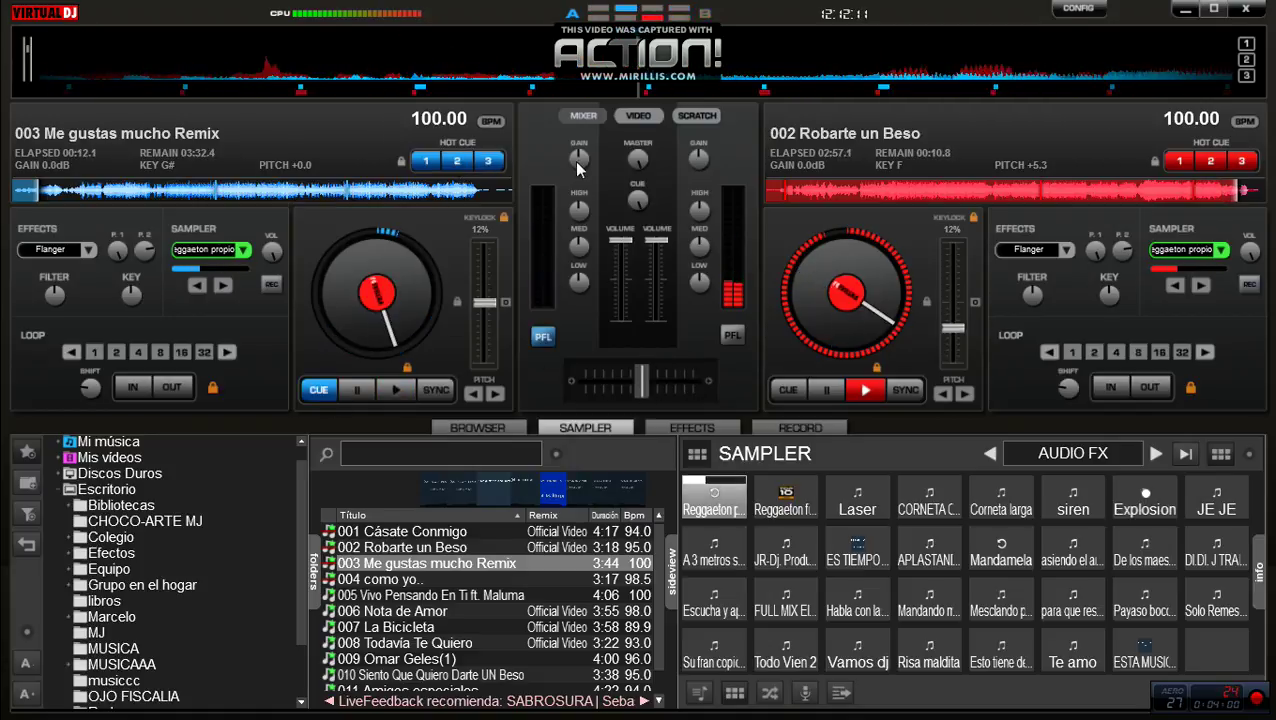
left_click_drag(576, 160, 576, 150)
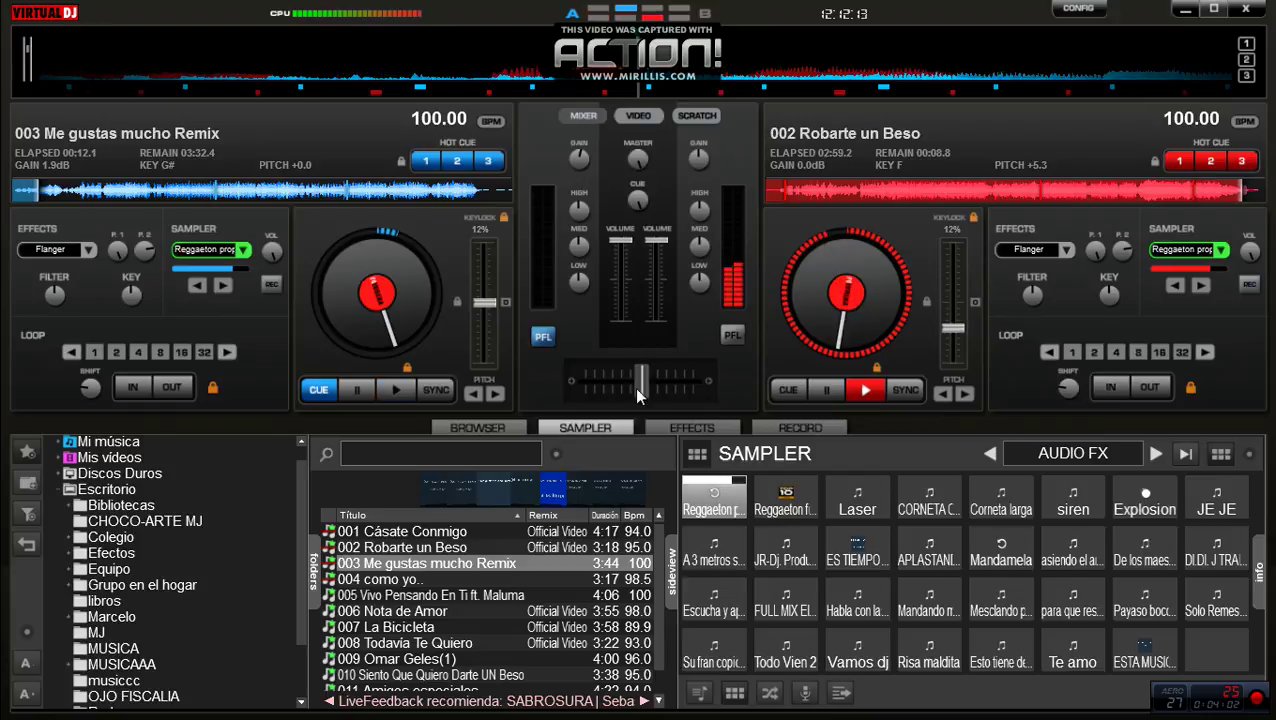
Start Me gustas mucho Remix, fire the JR-Dj. Produ sample, and crossfade fully to deck 1
key("space")
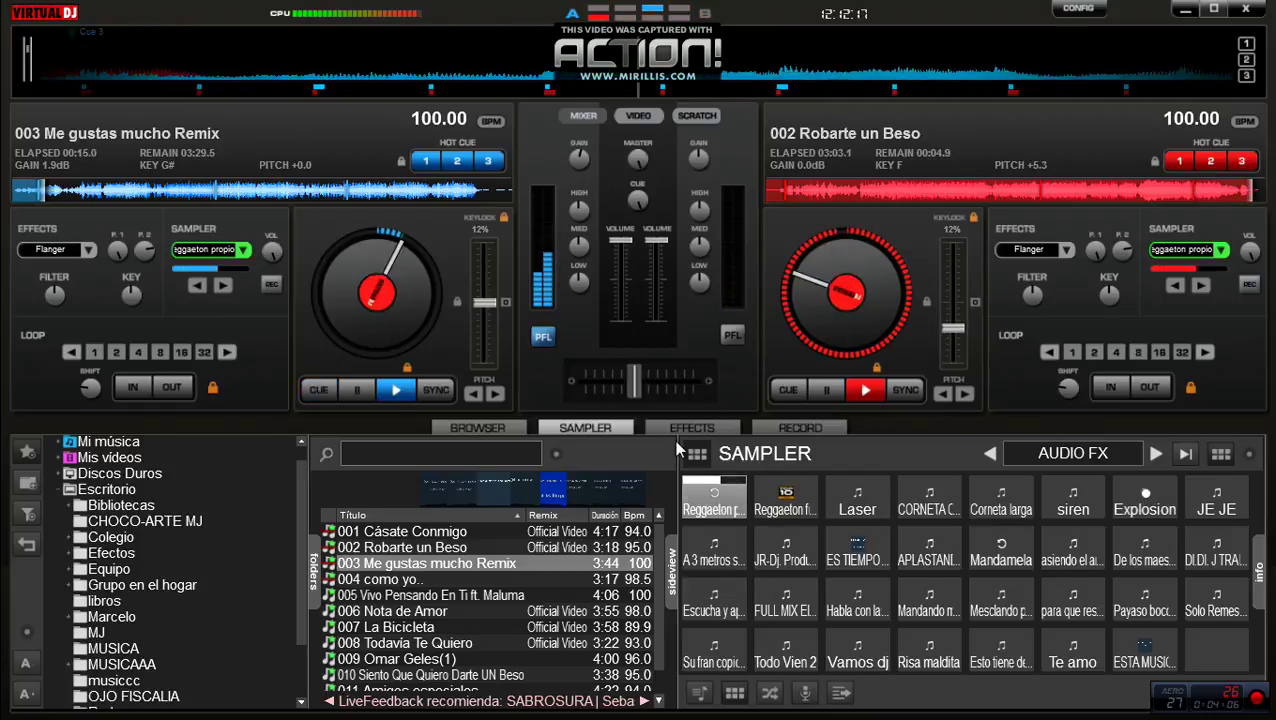
left_click(785, 548)
left_click_drag(629, 387, 587, 410)
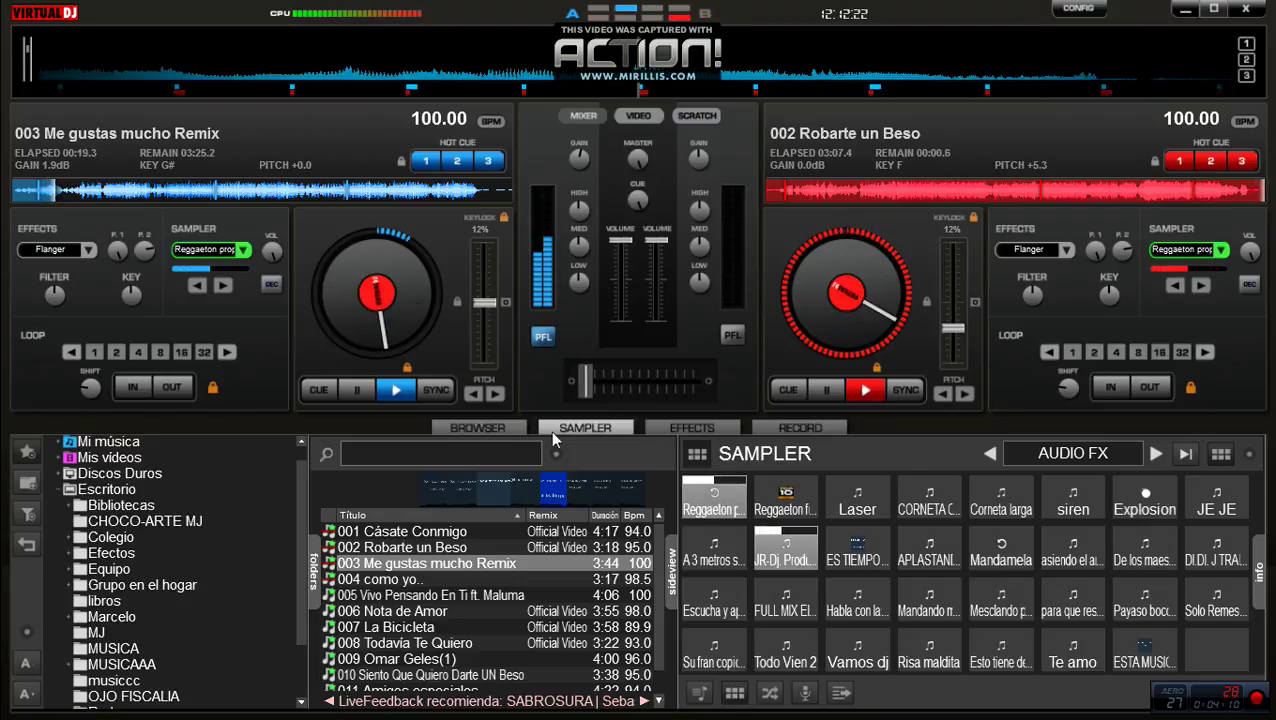
Trigger the Explosion sample three times, followed by the Vamos dj sample, over Me gustas mucho Remix
left_click(1140, 501)
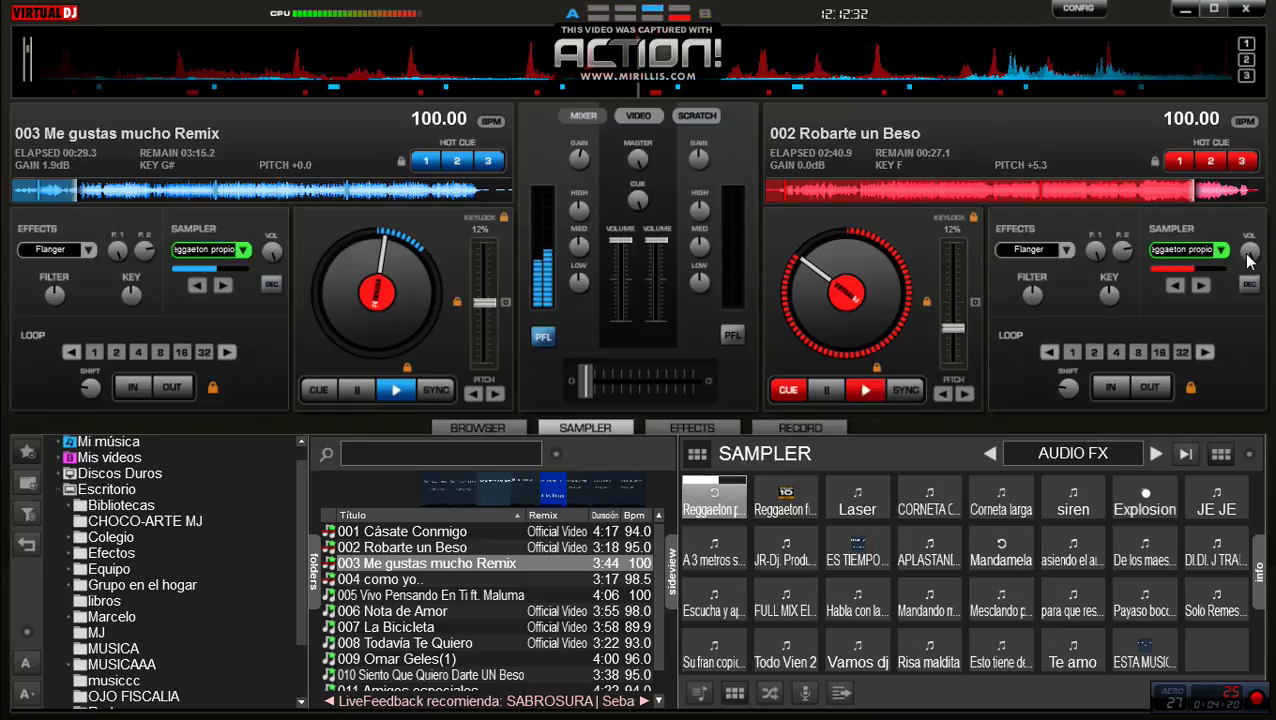
left_click(1165, 500)
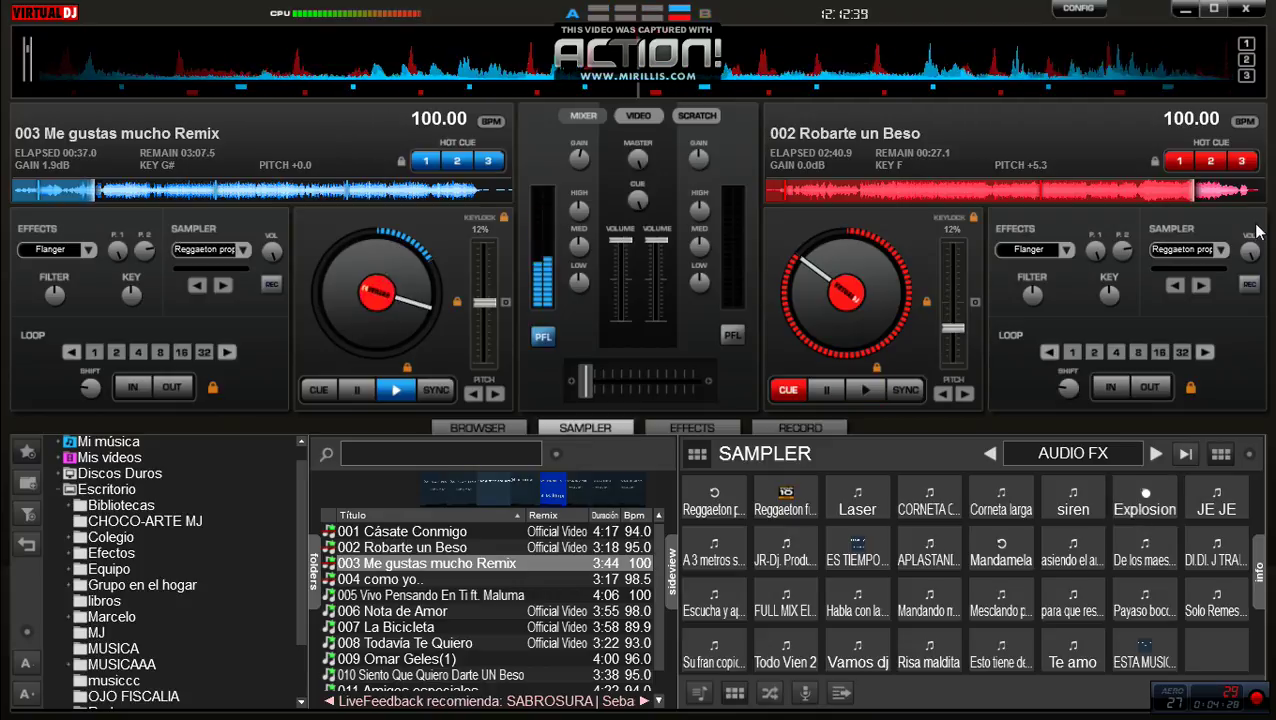
left_click(1143, 500)
left_click(862, 647)
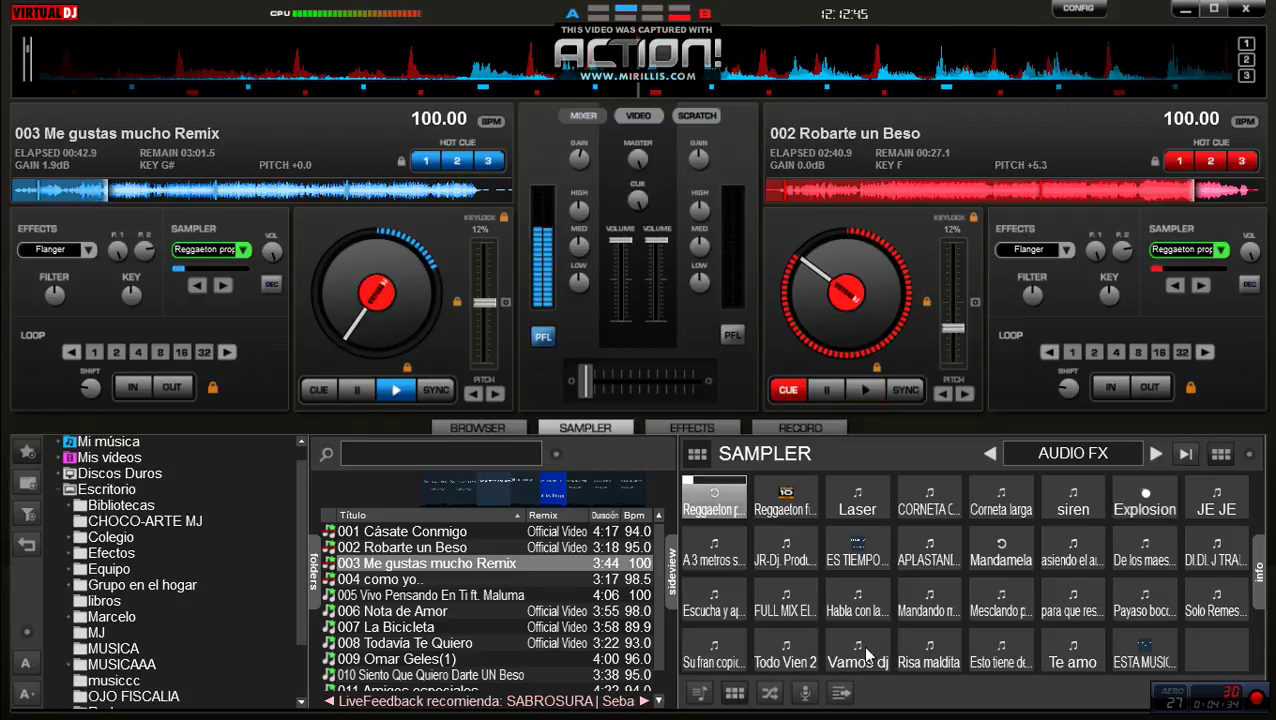
Load 003 Me gustas mucho Remix onto deck 2, cue it at hot cue 2 at 2:30, and return headphone monitoring to deck 1
left_click_drag(430, 563, 882, 300)
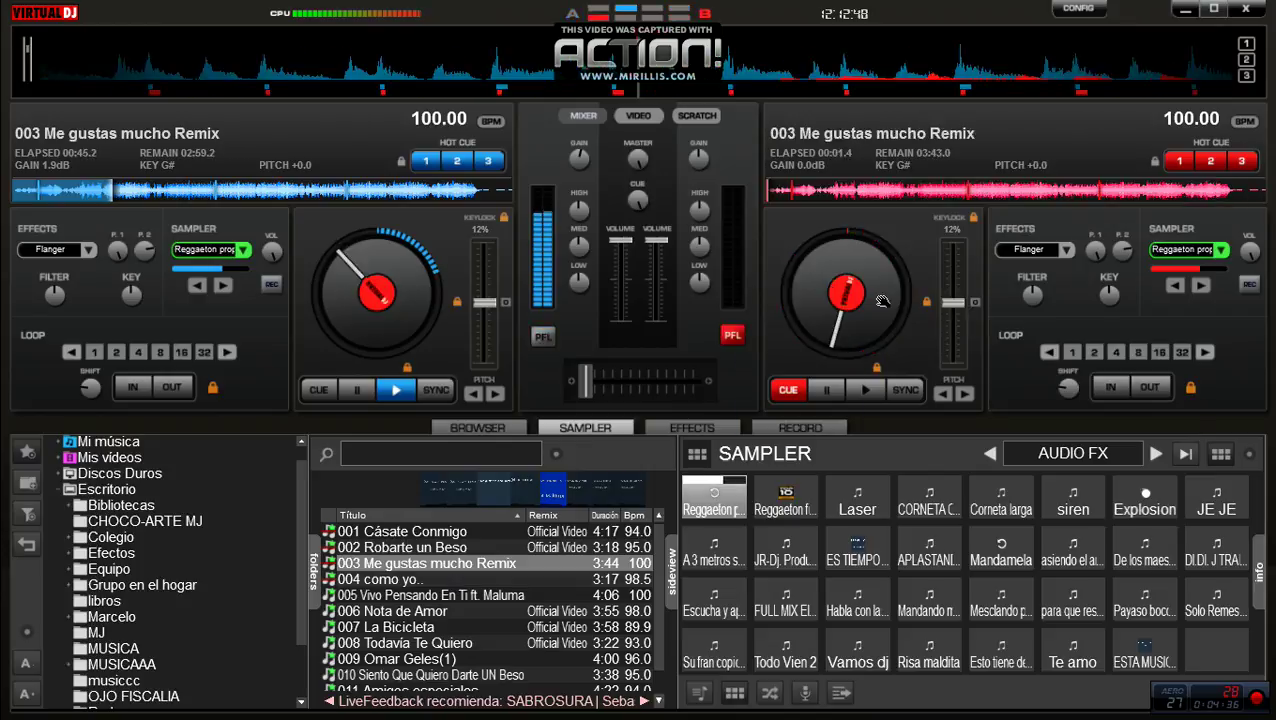
left_click(865, 390)
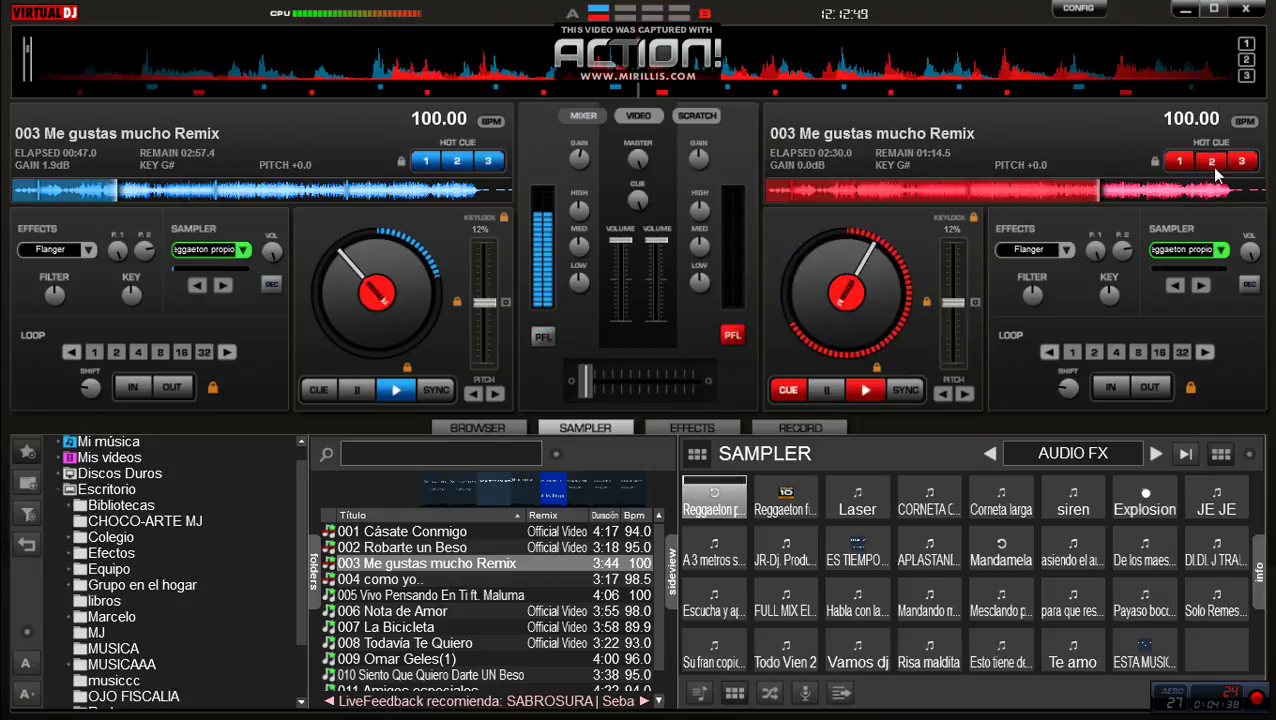
left_click(787, 390)
left_click(542, 337)
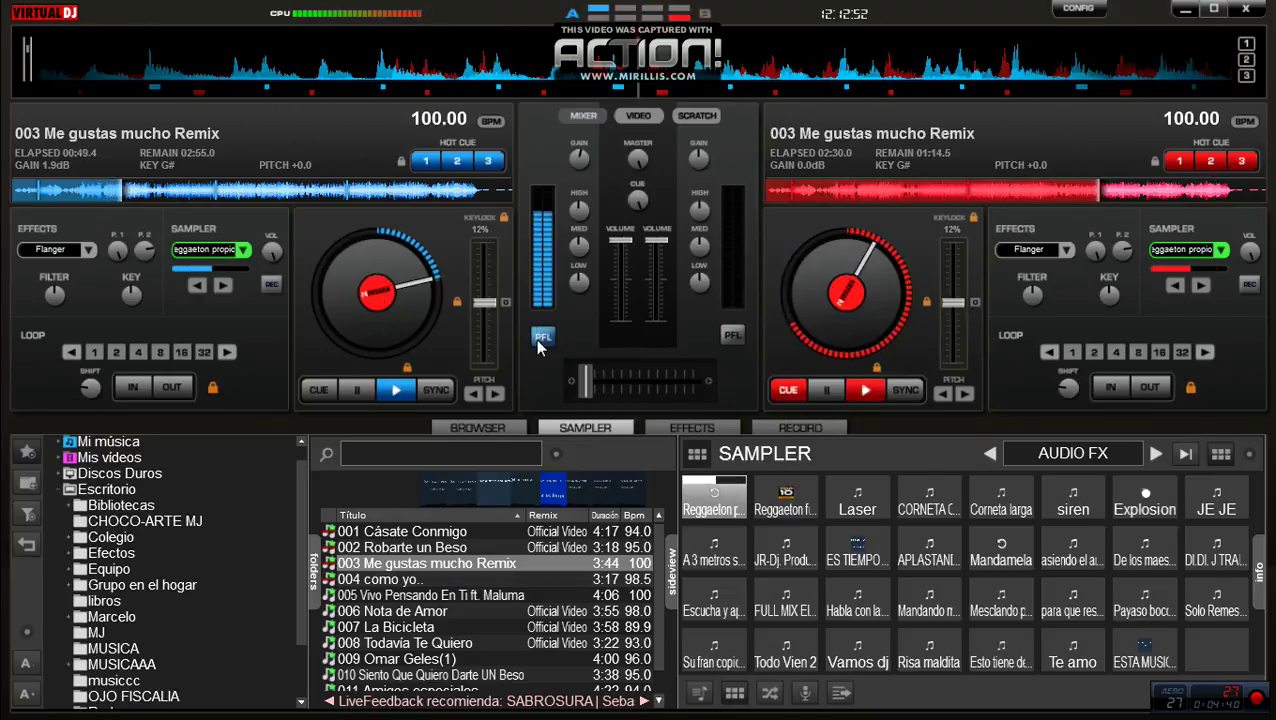
Trigger the Explosion sample twice, then start deck 2's Me gustas mucho Remix from its cue while crossfading fully to deck 2
left_click(1136, 509)
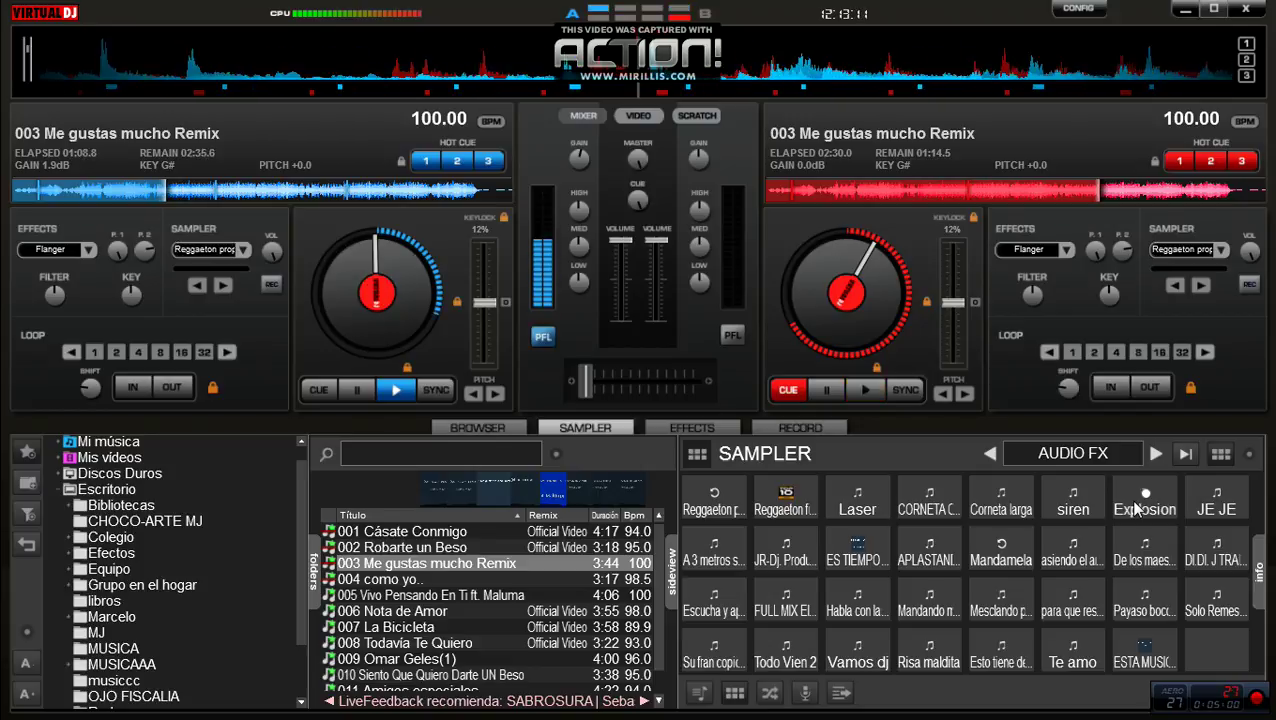
left_click(1151, 498)
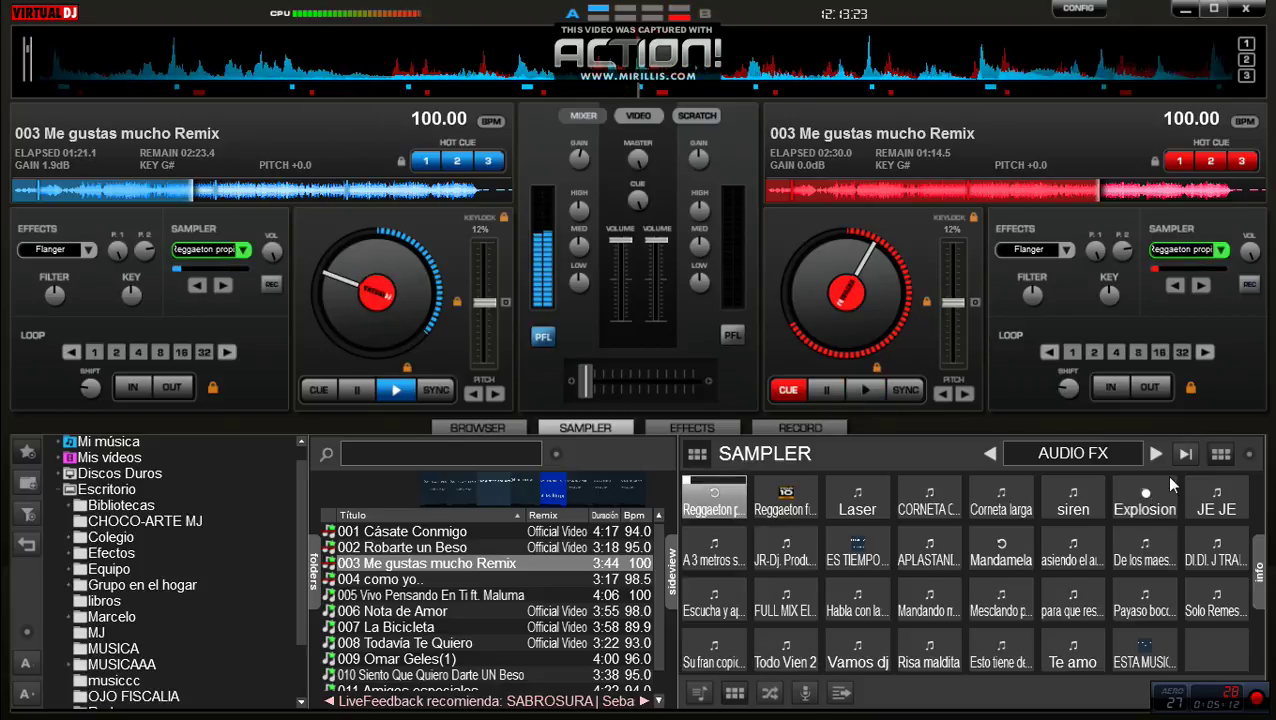
left_click(730, 335)
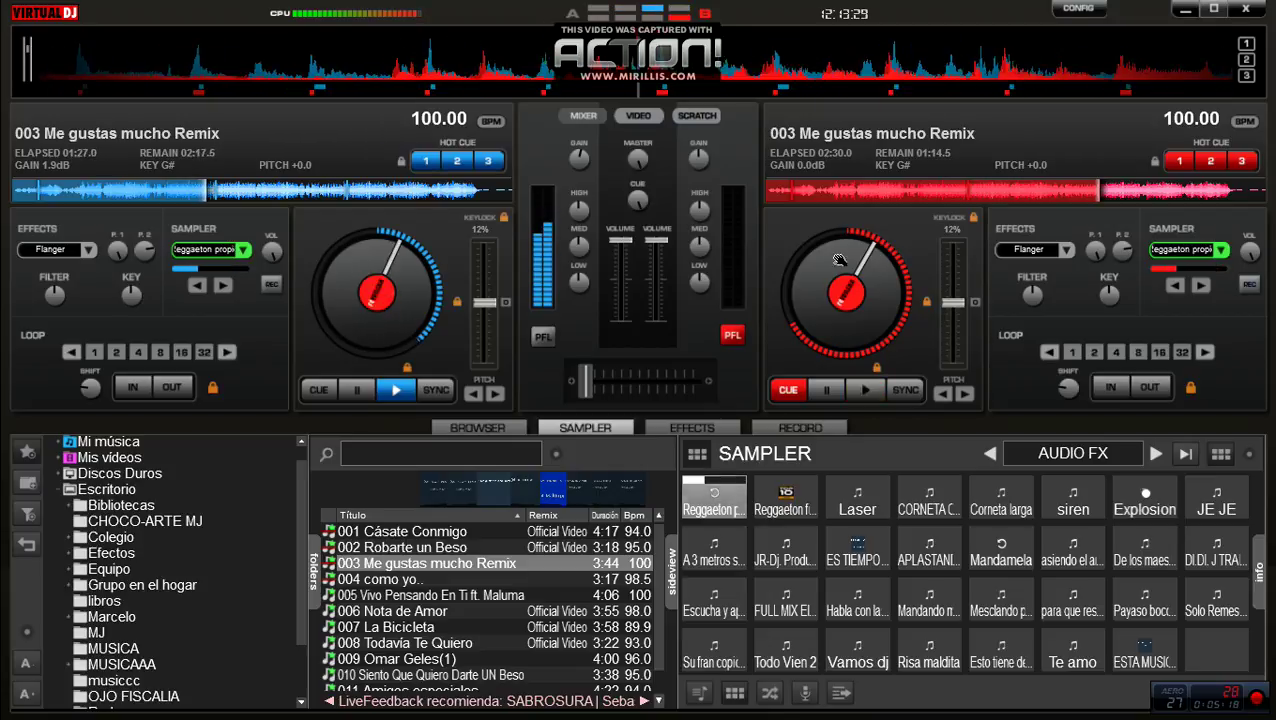
left_click(862, 391)
left_click_drag(588, 388, 692, 381)
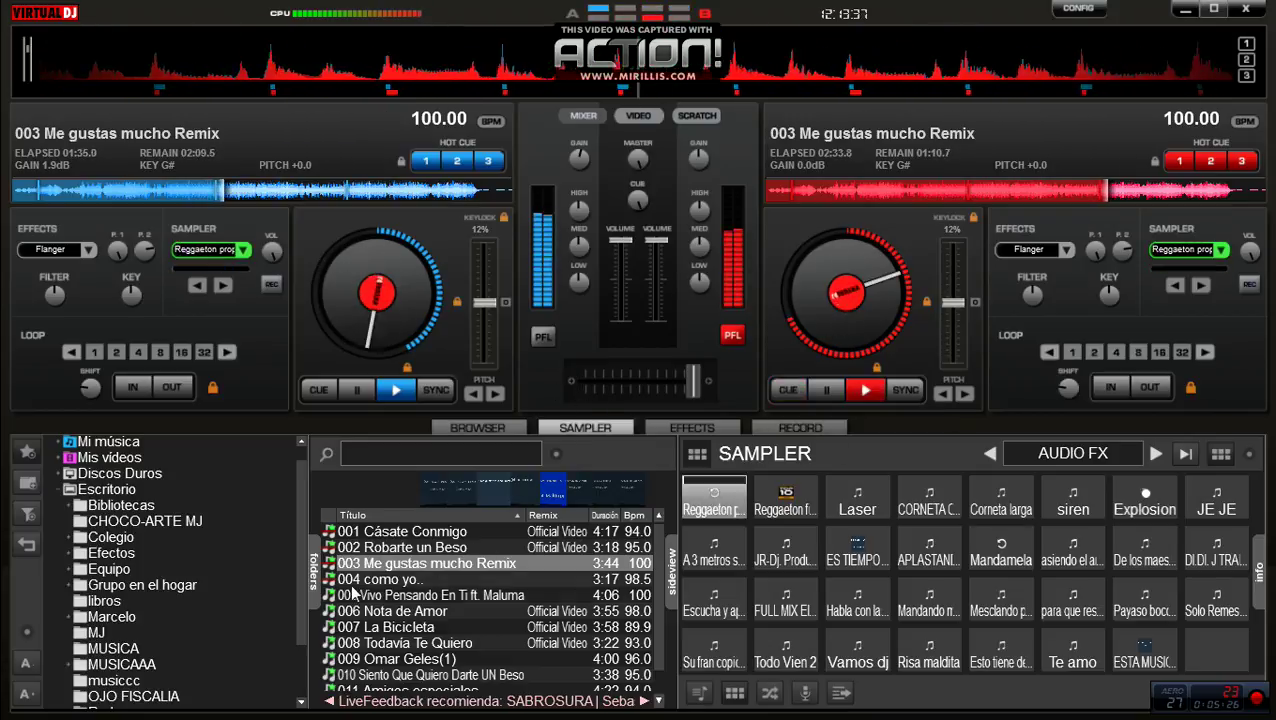
Load 004 como yo.. onto deck 1, cue it at hot cue 1, and ease the crossfader slightly toward deck 1
left_click_drag(352, 588, 375, 330)
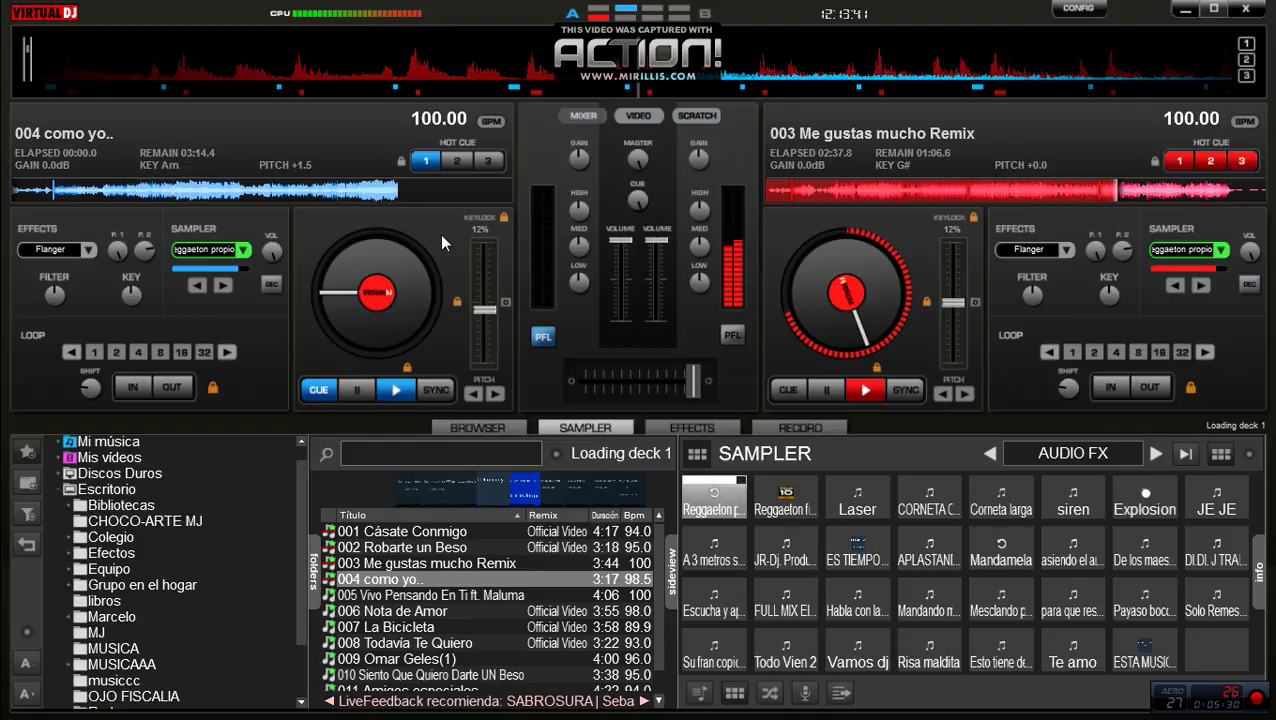
left_click(426, 163)
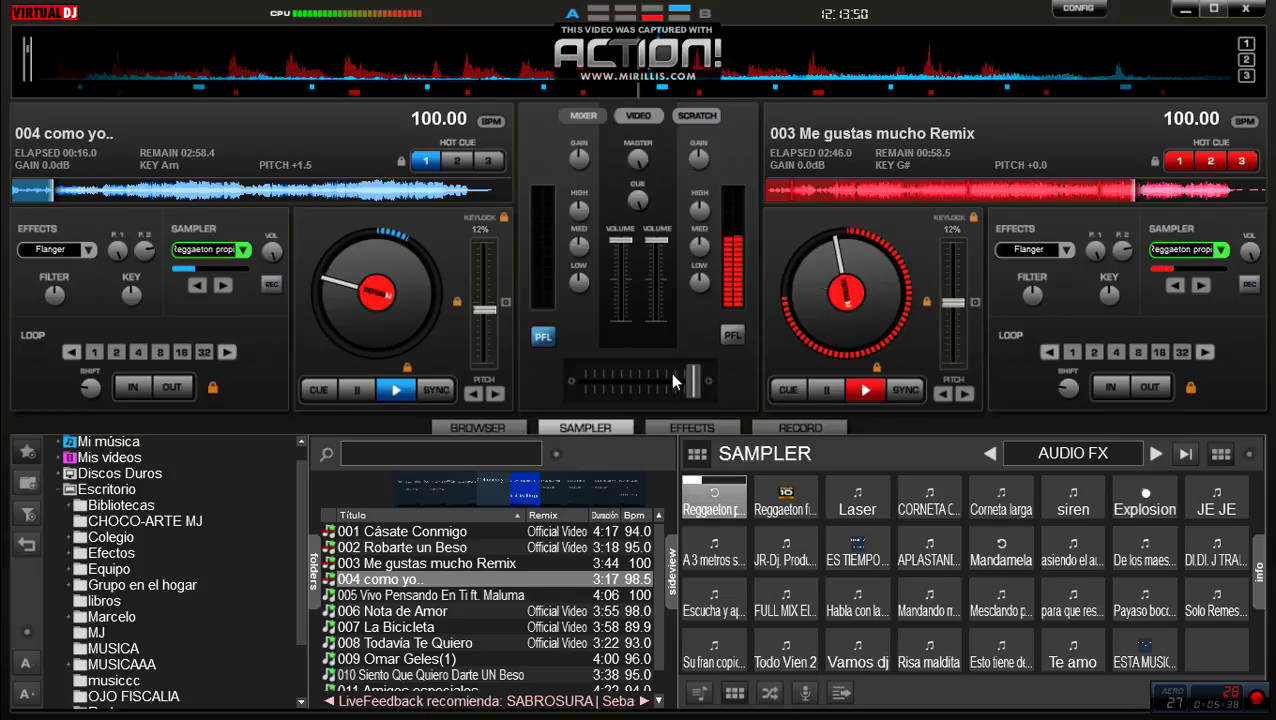
left_click_drag(692, 381, 676, 380)
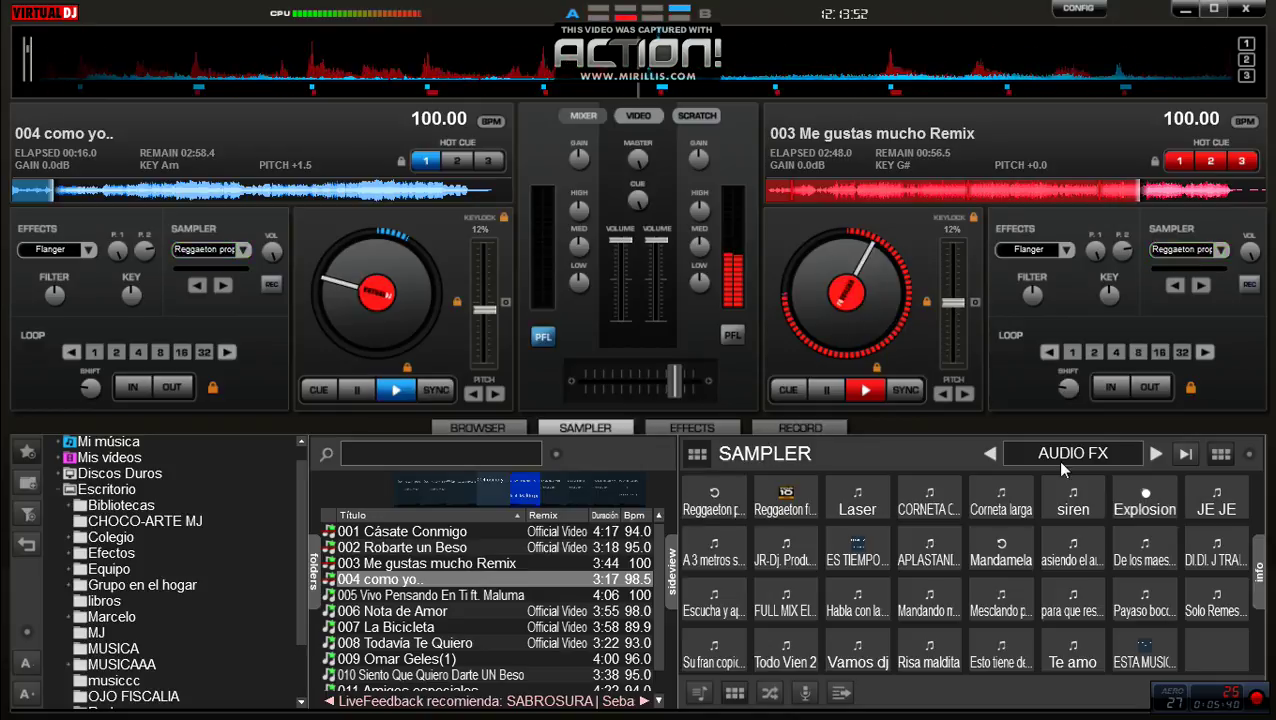
Trigger the Explosion sample and restart the Reggaeton propio loop over Me gustas mucho Remix
left_click(1176, 503)
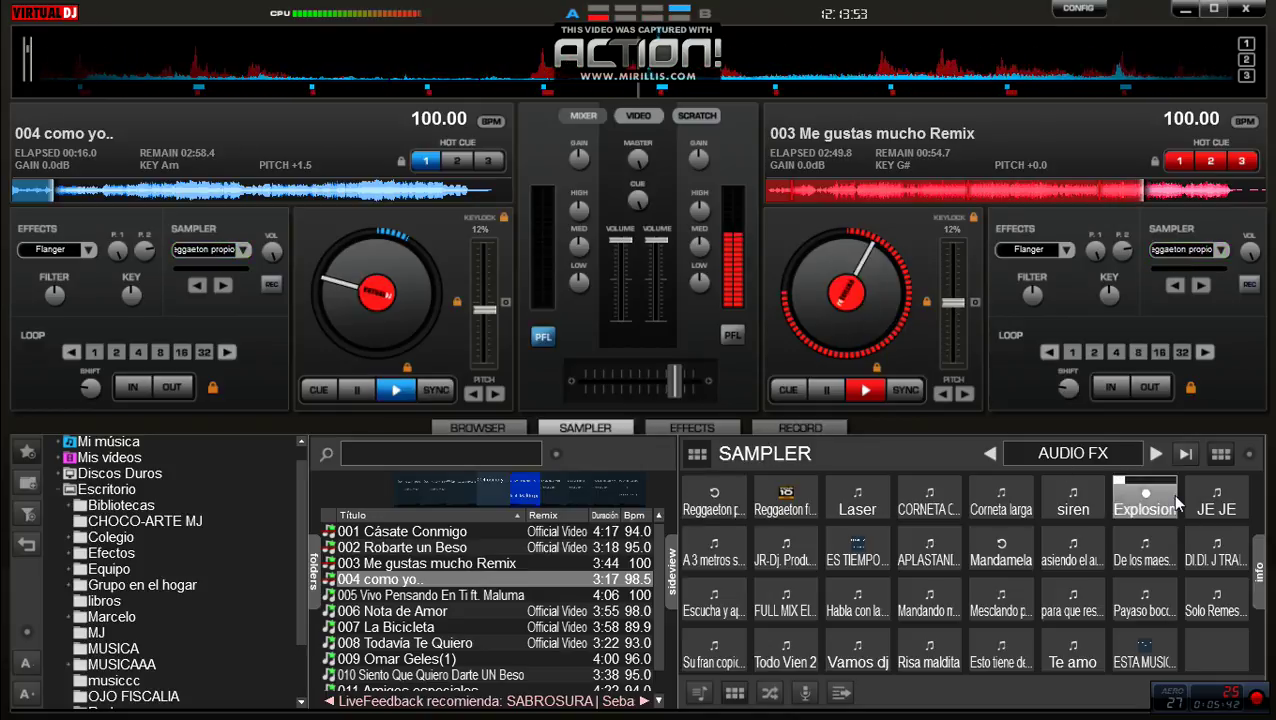
left_click(714, 497)
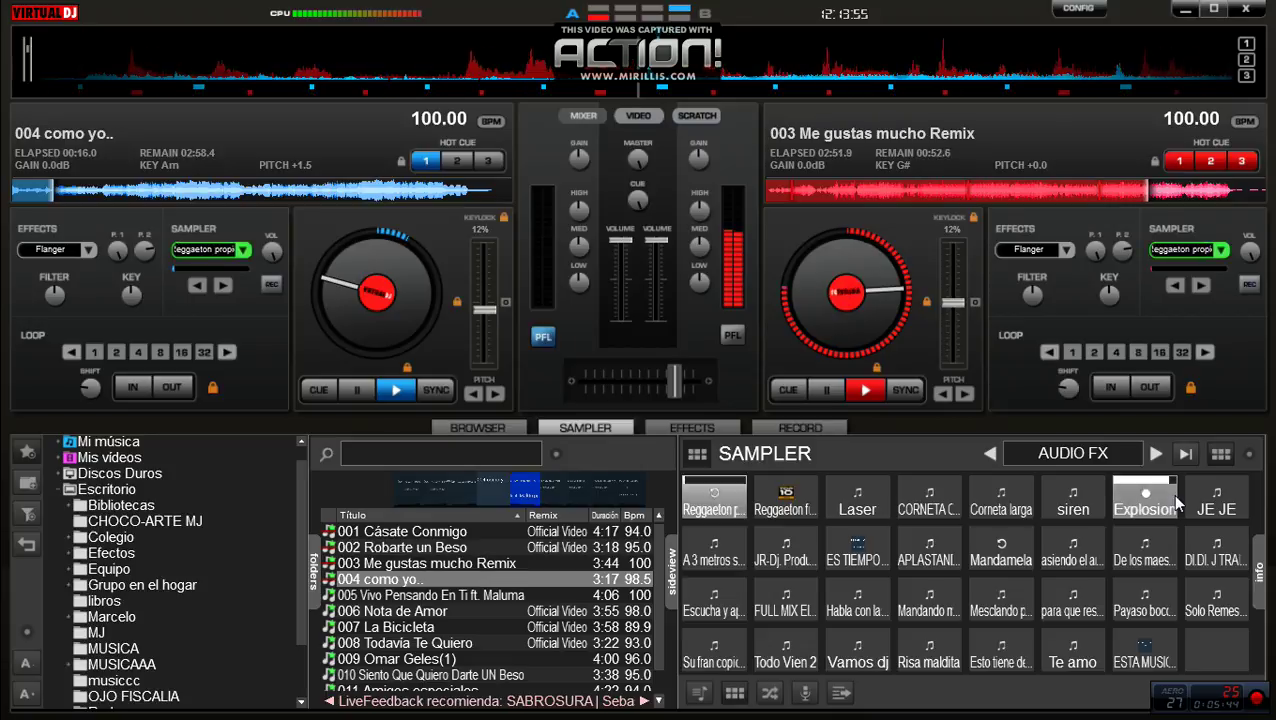
Bring the crossfader to the middle and raise deck 1's gain to 2.2 dB
left_click_drag(665, 390, 645, 388)
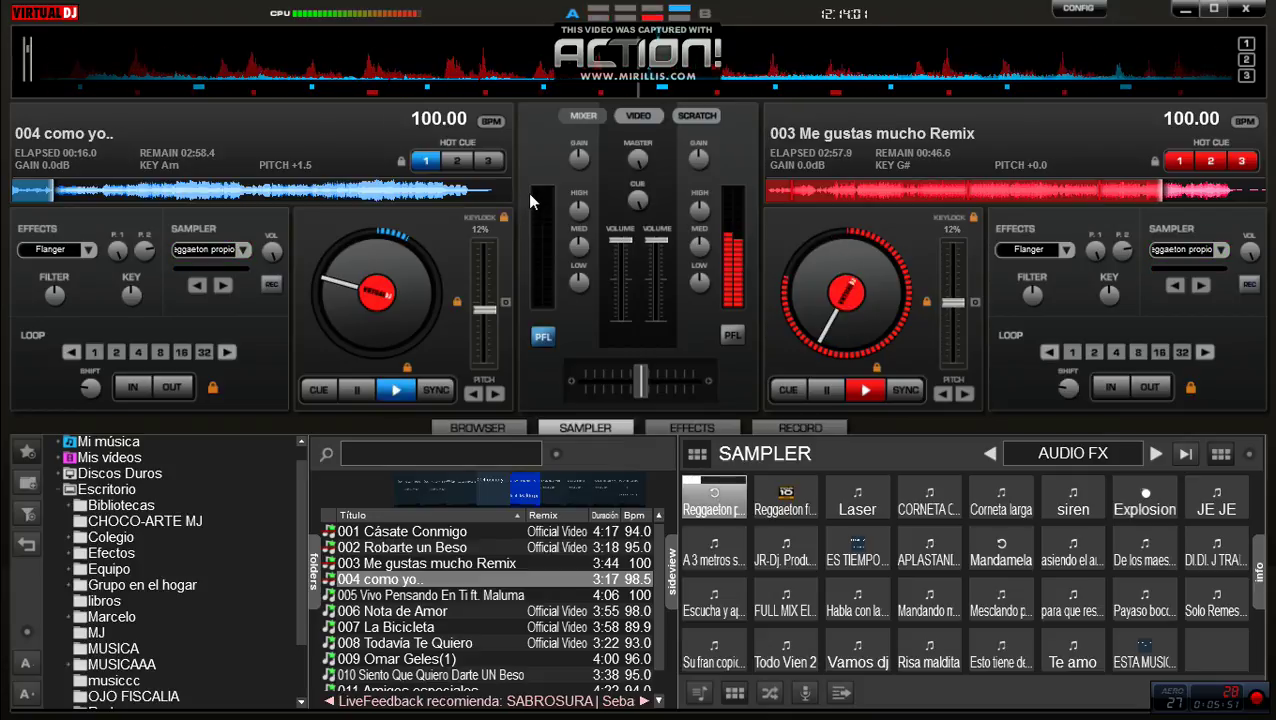
scroll(575, 160, "up", 2)
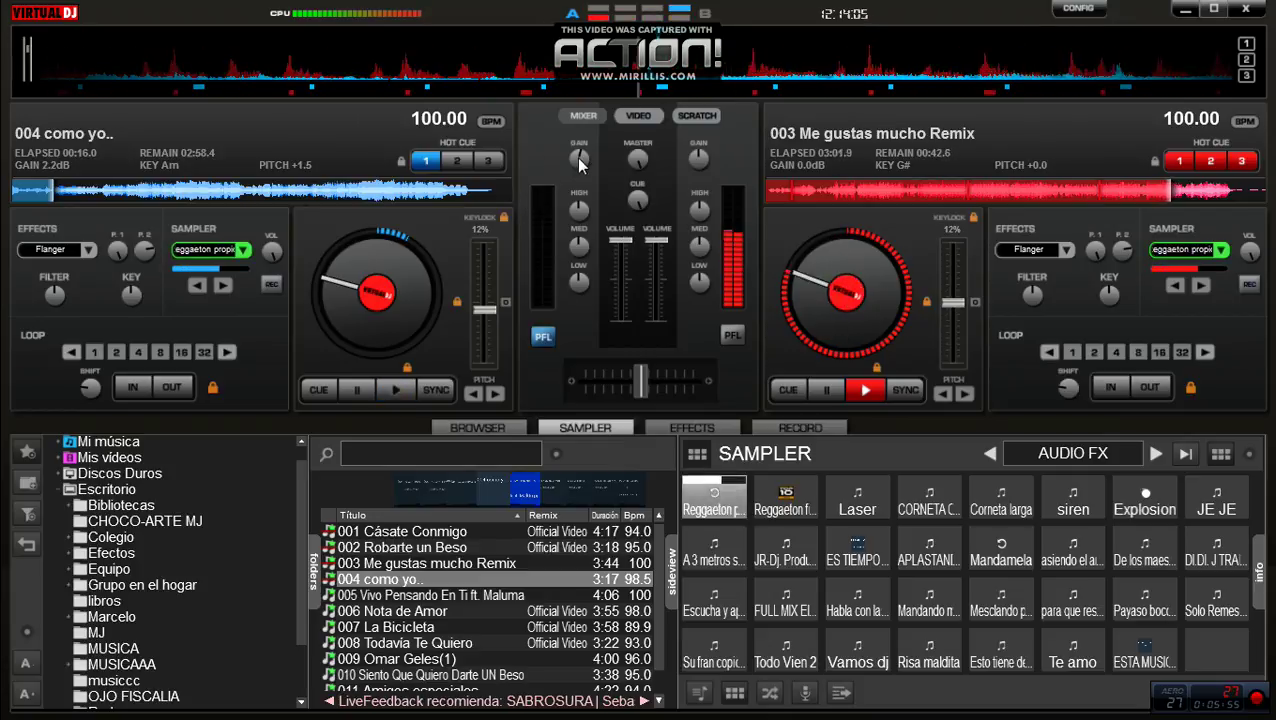
scroll(579, 164, "up", 1)
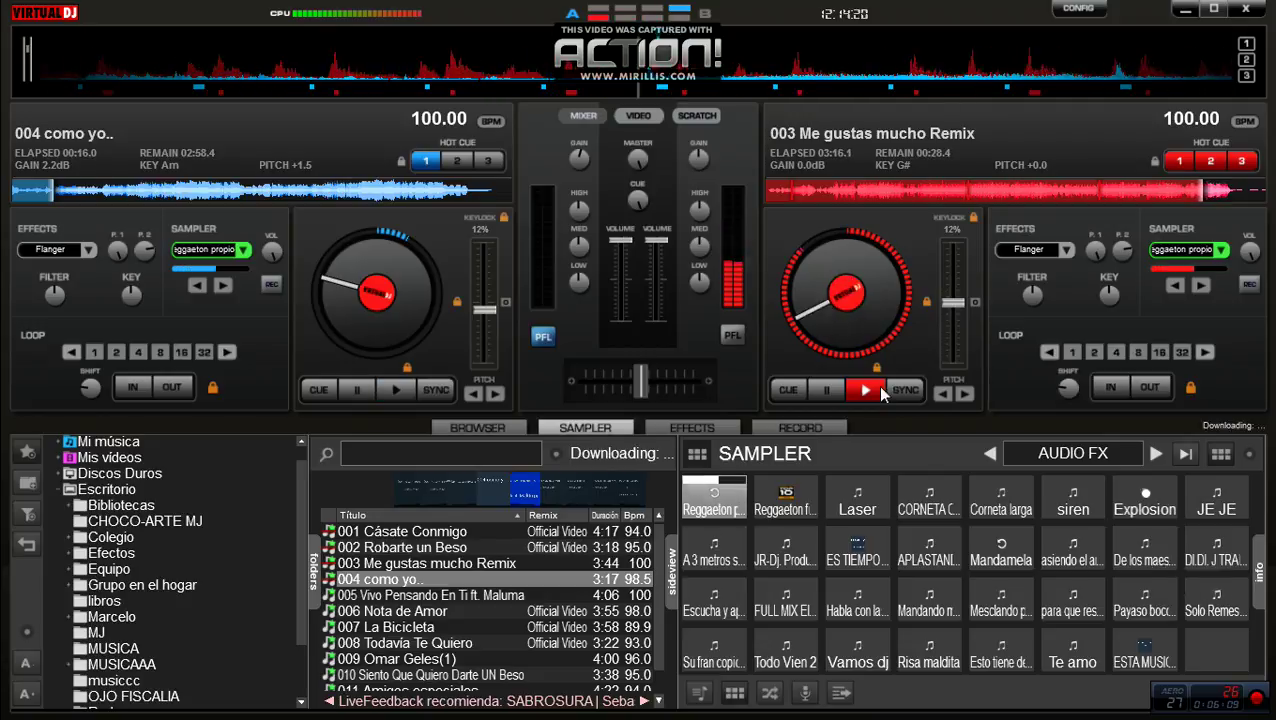
Start como yo.. on deck 1 with the Explosion and JR-Dj. Produ samples, and crossfade fully to deck 1
left_click(1149, 498)
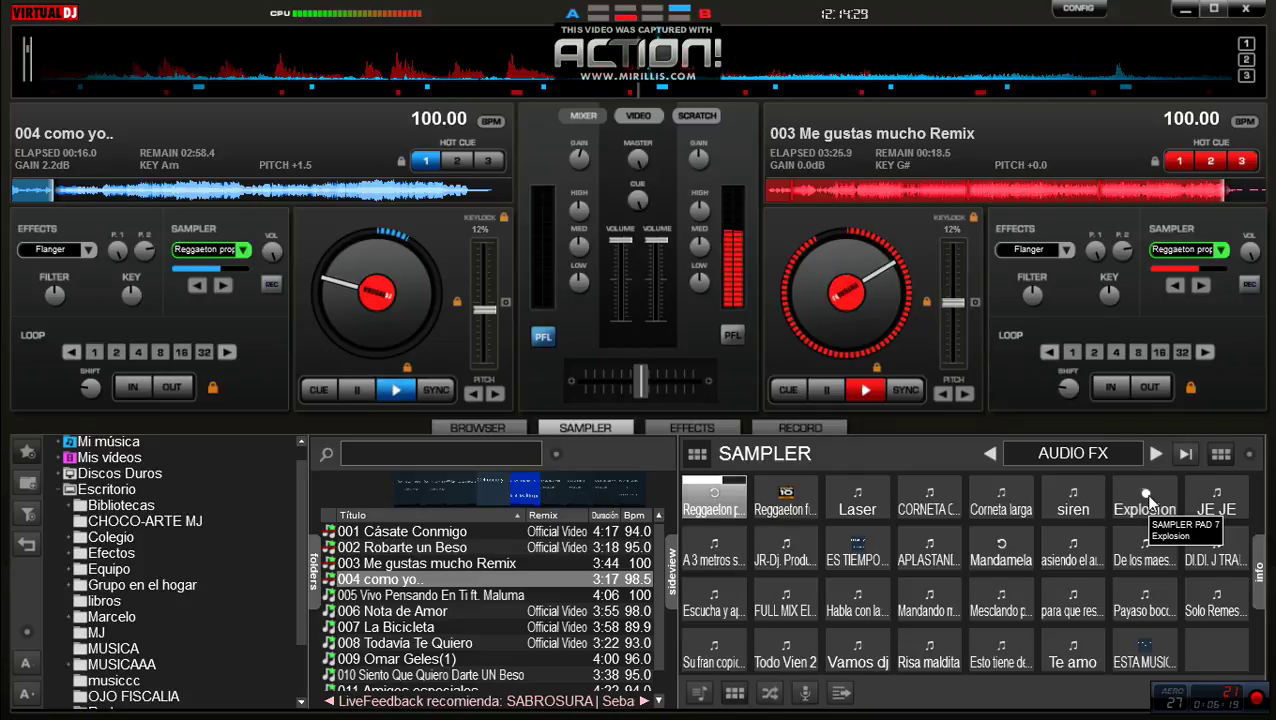
left_click(1146, 497)
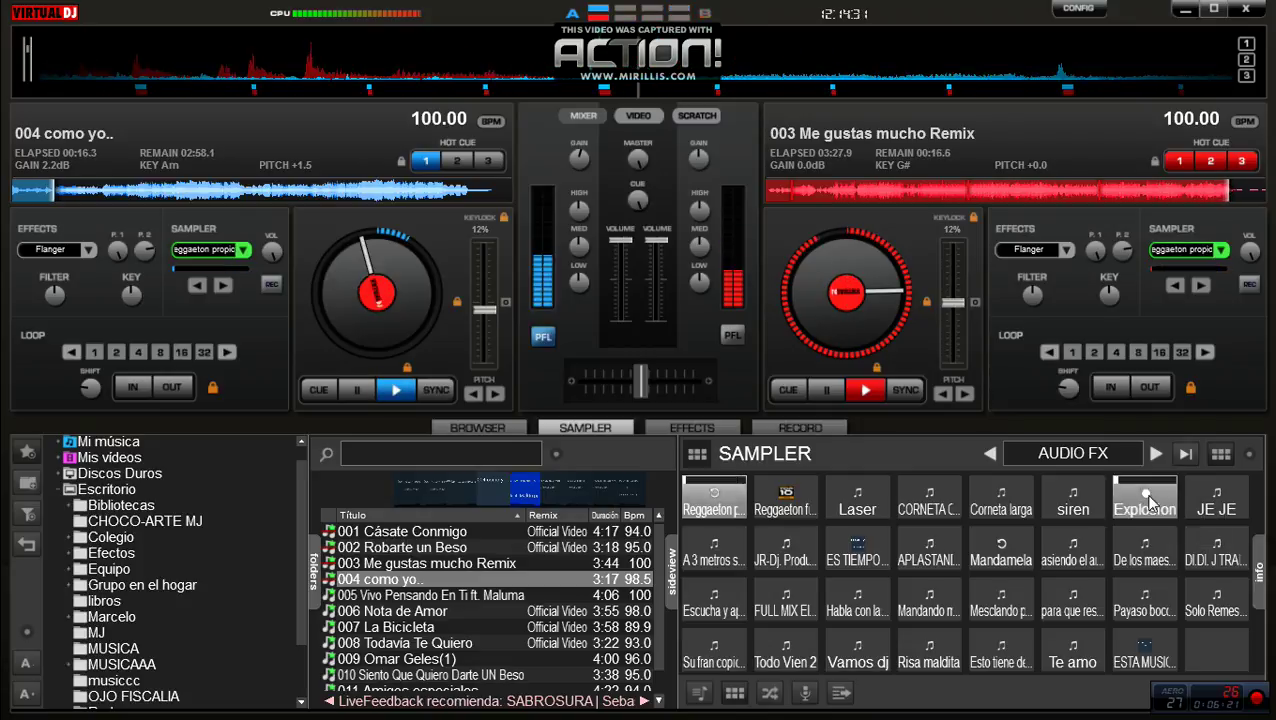
left_click(786, 547)
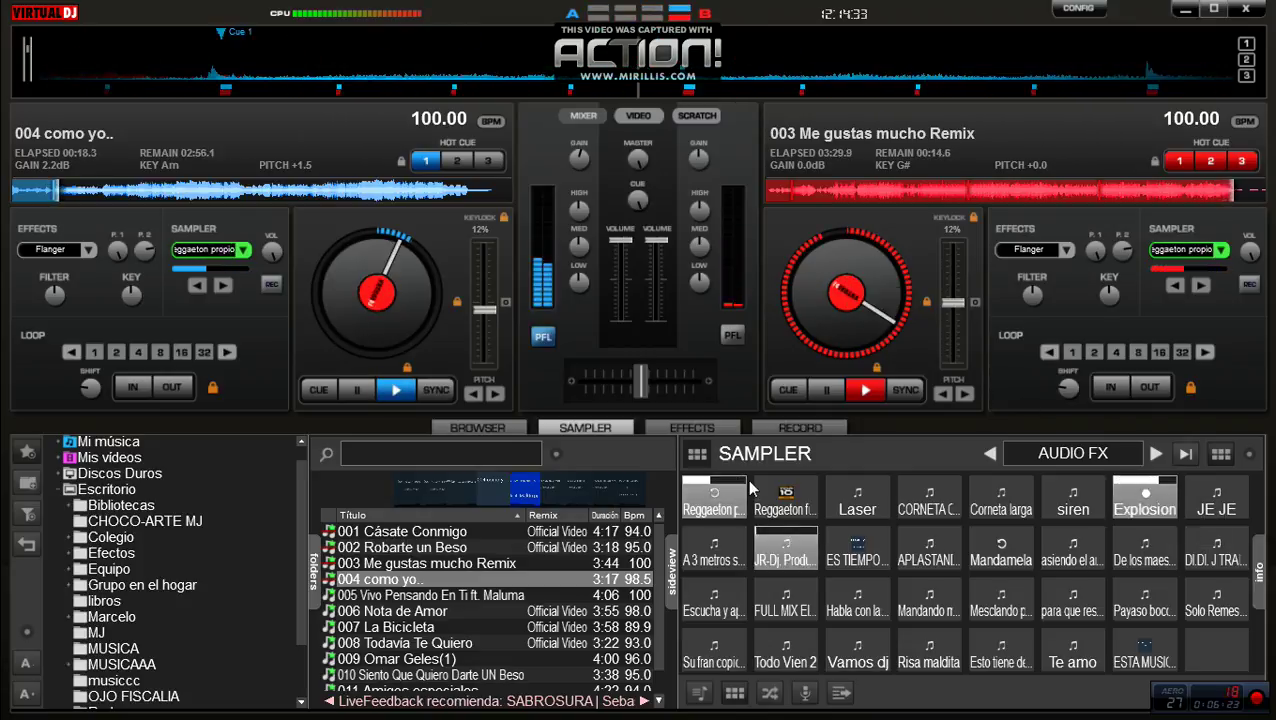
left_click_drag(637, 385, 585, 385)
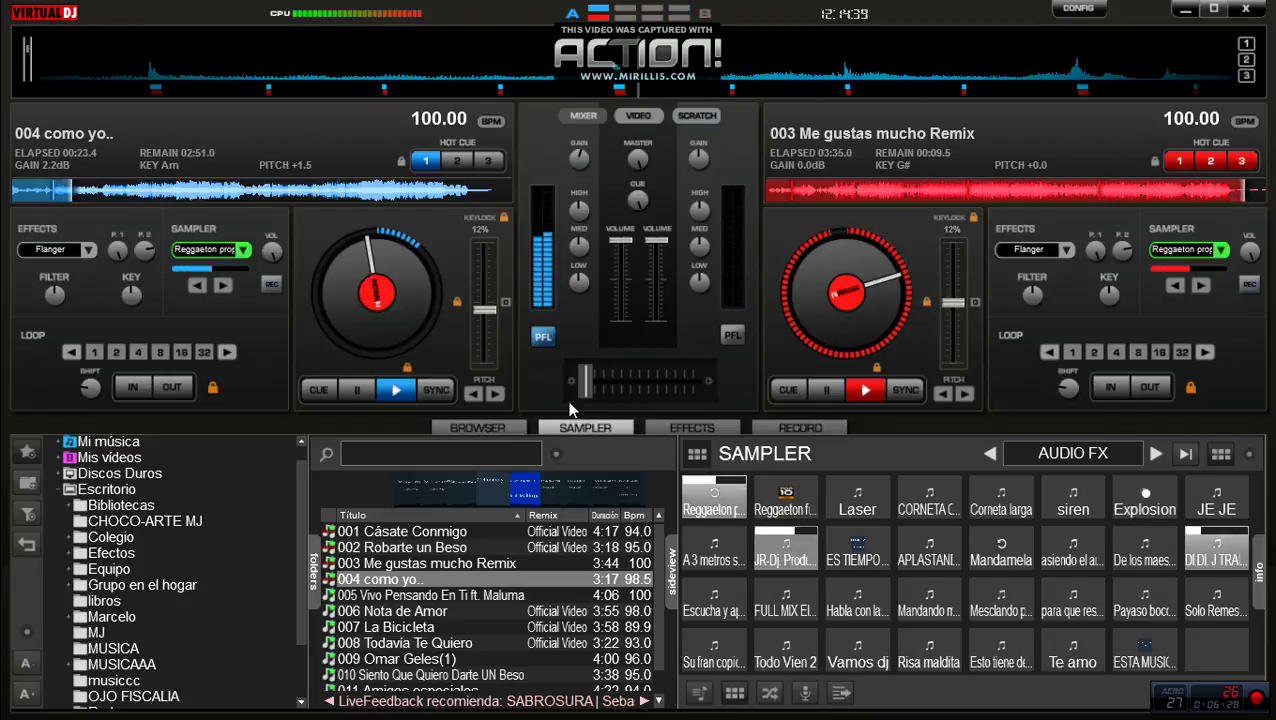
Trigger the Explosion sample twice over como yo.., and load 005 Vivo Pensando En Ti ft. Maluma onto deck 2 for headphone monitoring
left_click(1150, 497)
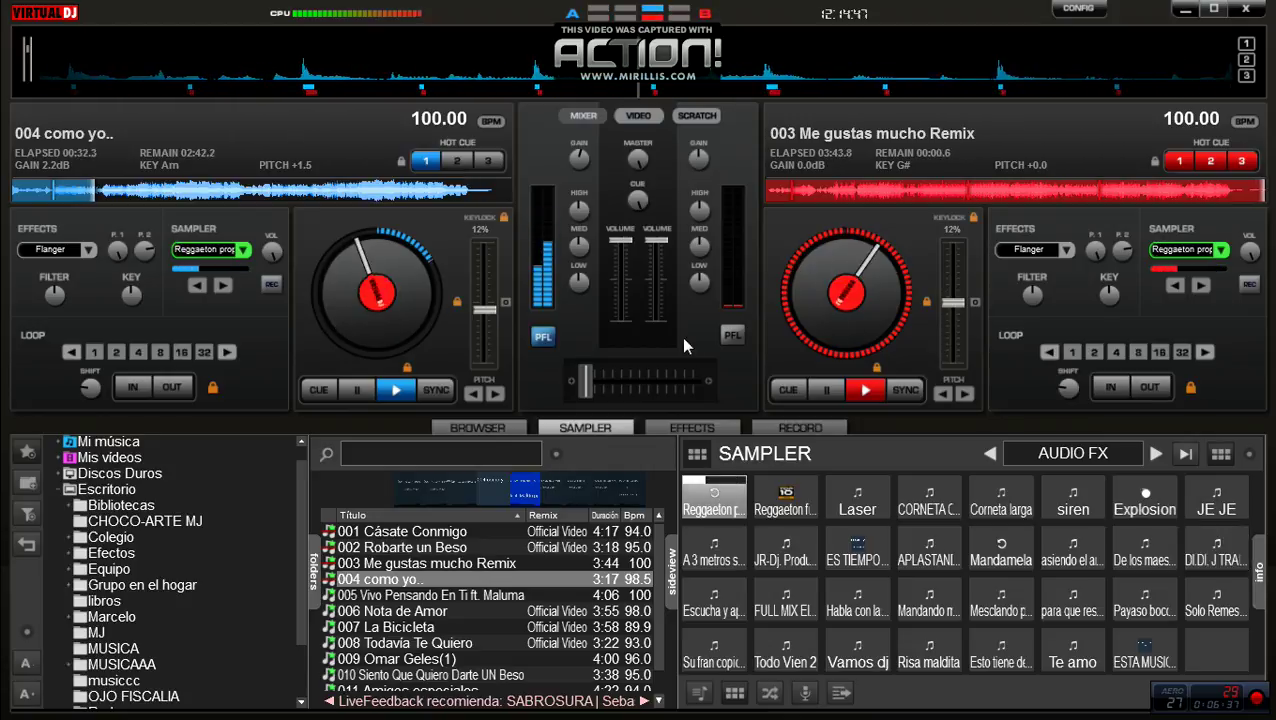
left_click(1137, 500)
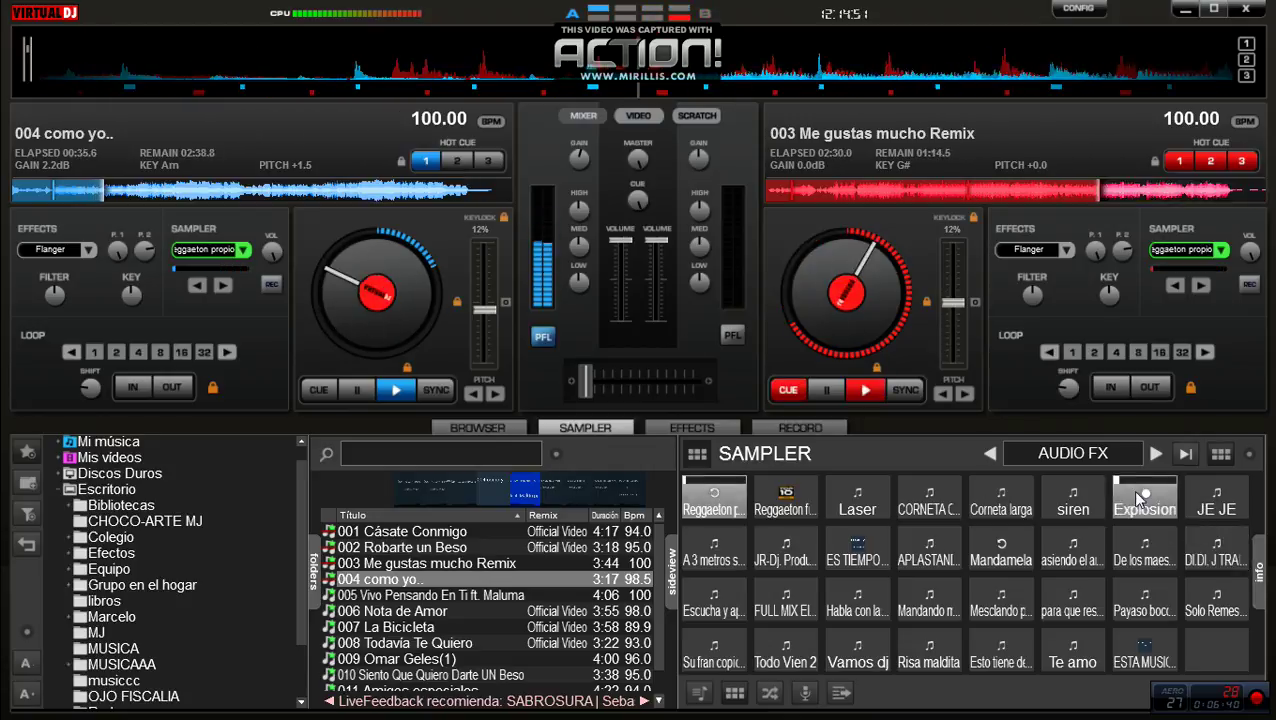
left_click(383, 596)
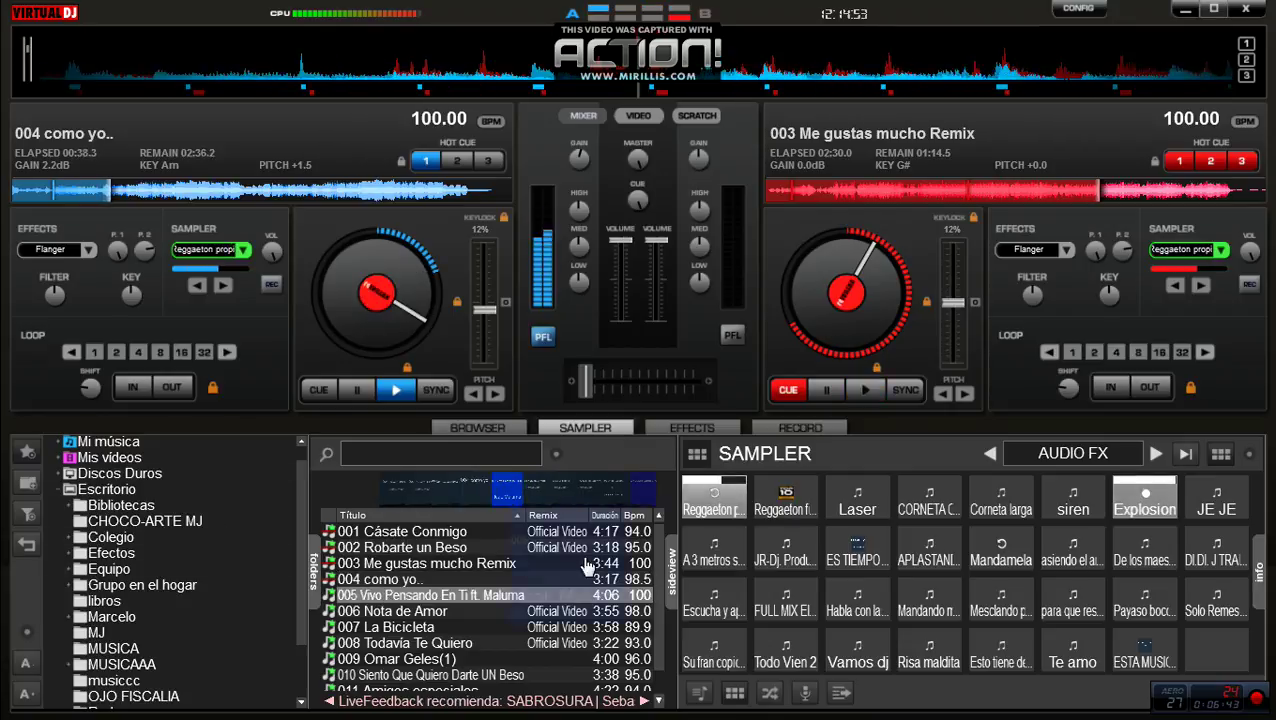
key("ctrl+Right")
left_click(865, 389)
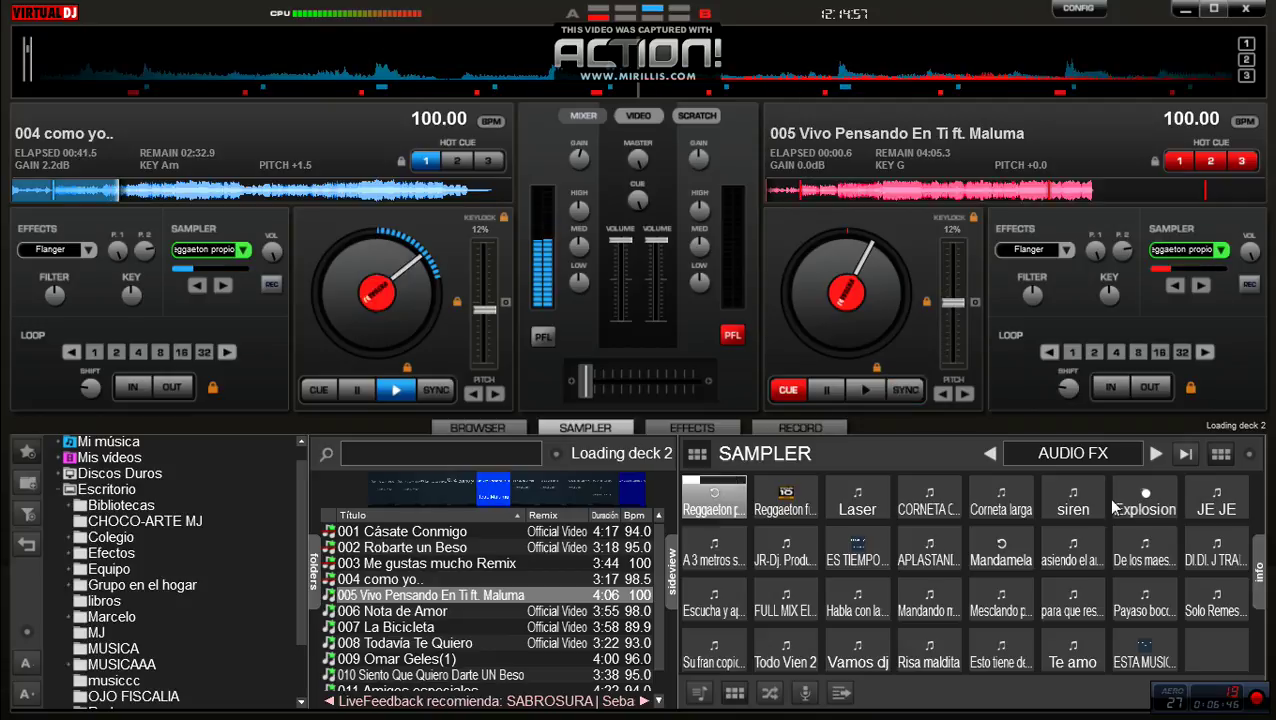
Trigger the Explosion sample twice, followed by the Laser and CORNETA samples, over como yo.
left_click(1136, 500)
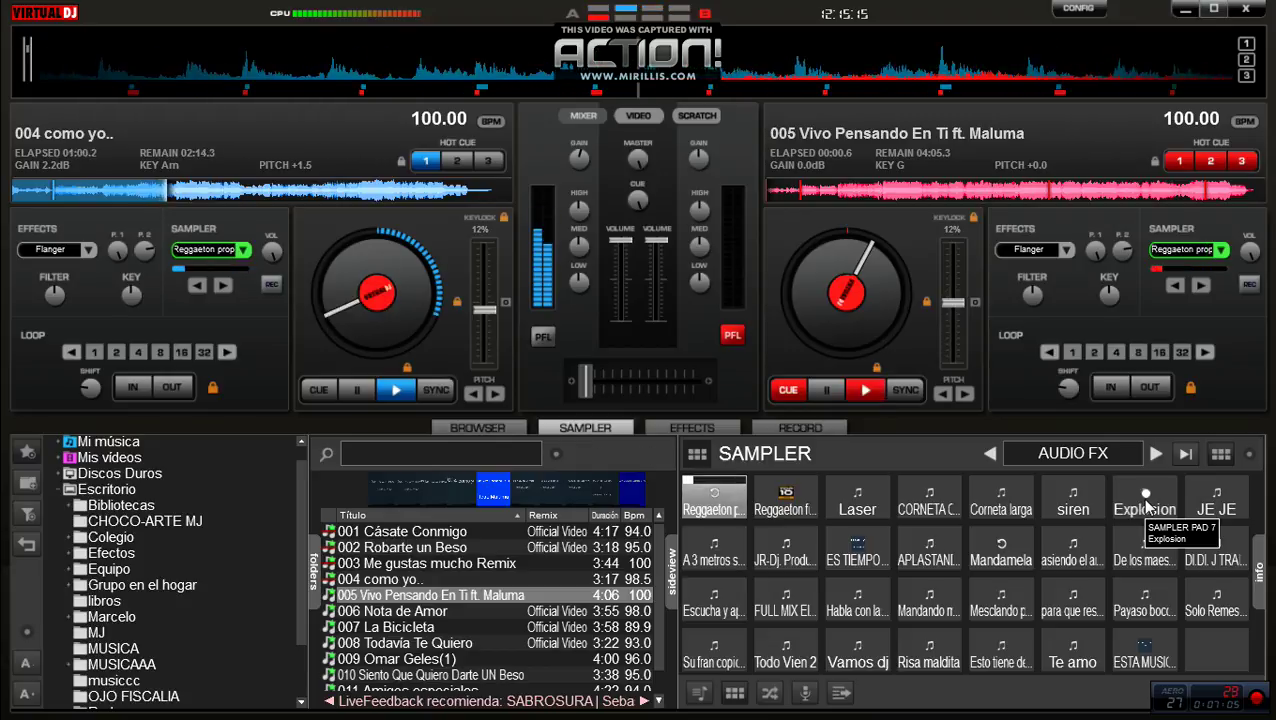
left_click(1117, 498)
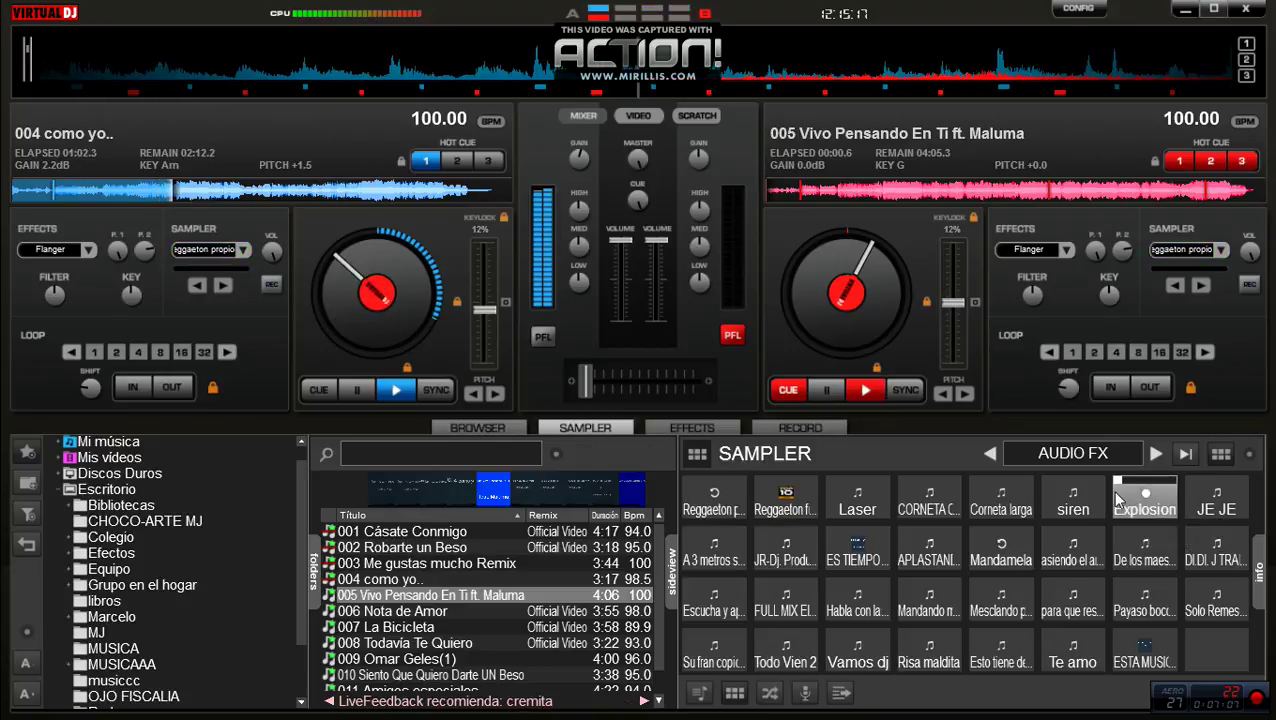
left_click(857, 497)
left_click(921, 497)
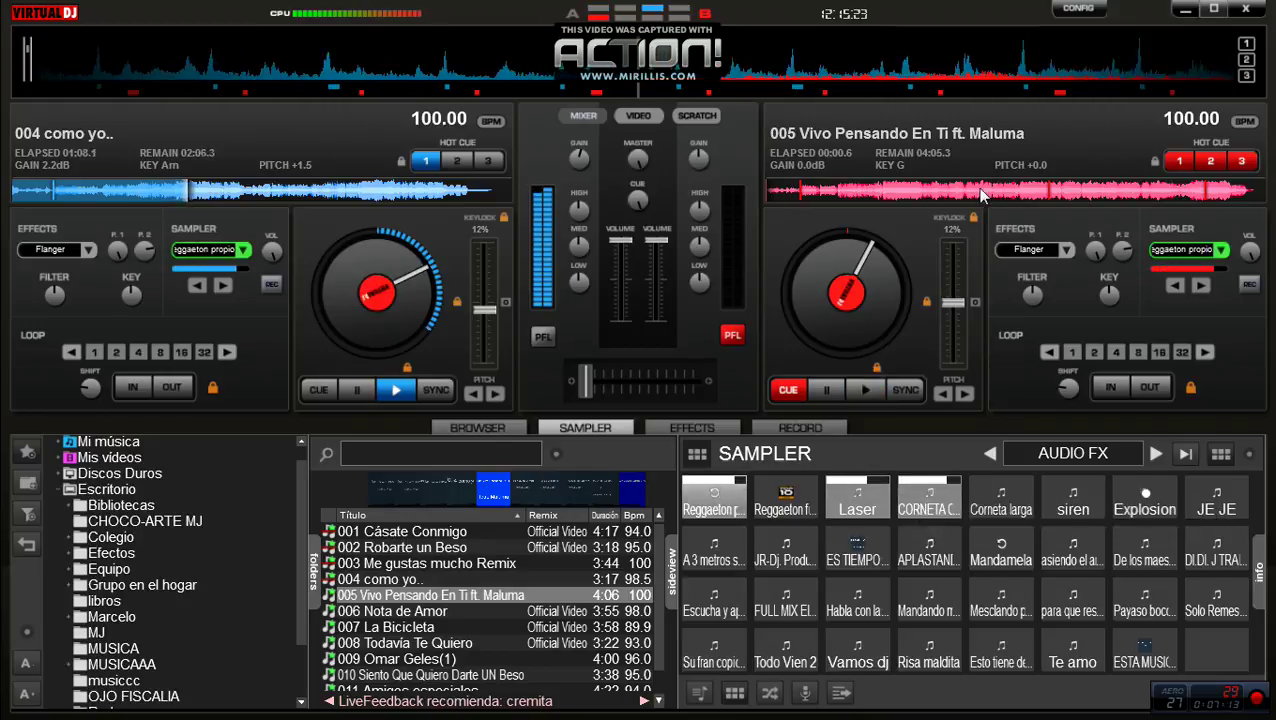
Cue Vivo Pensando En Ti at about 0:17 on deck 2 and trigger the Explosion sample repeatedly over como yo.
left_click(866, 389)
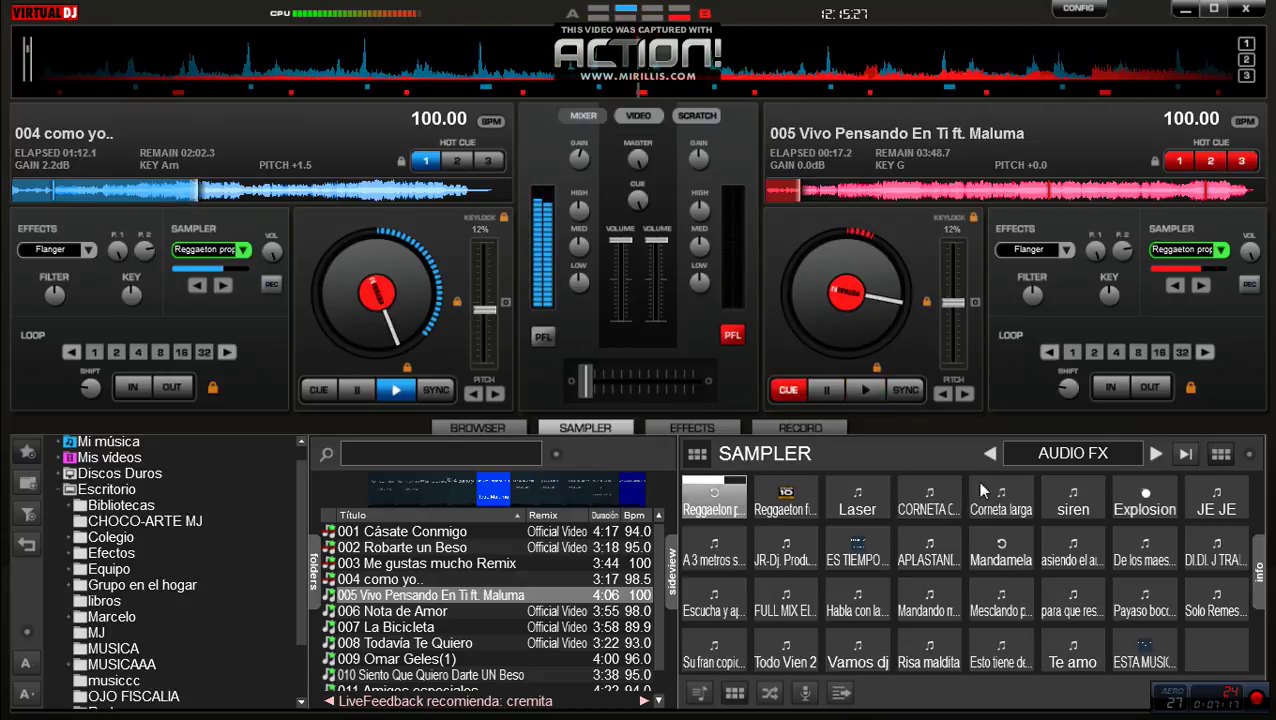
left_click(1117, 498)
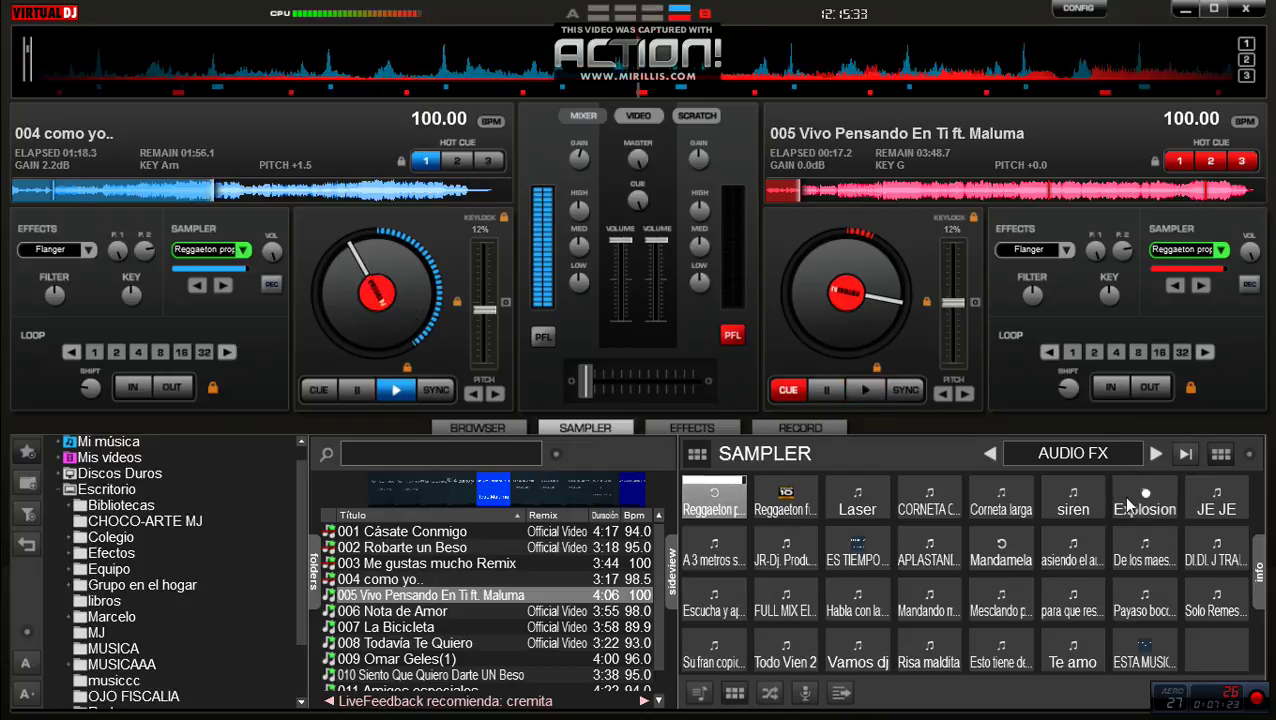
left_click(1132, 497)
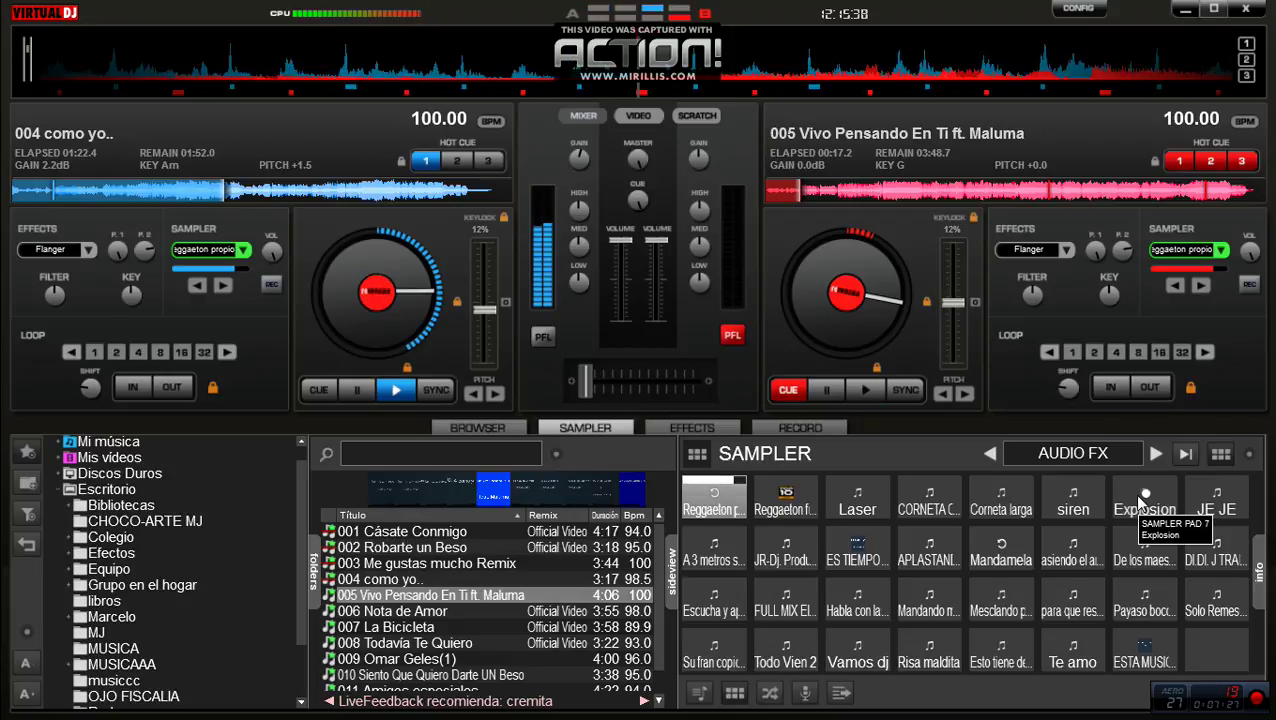
left_click(1139, 497)
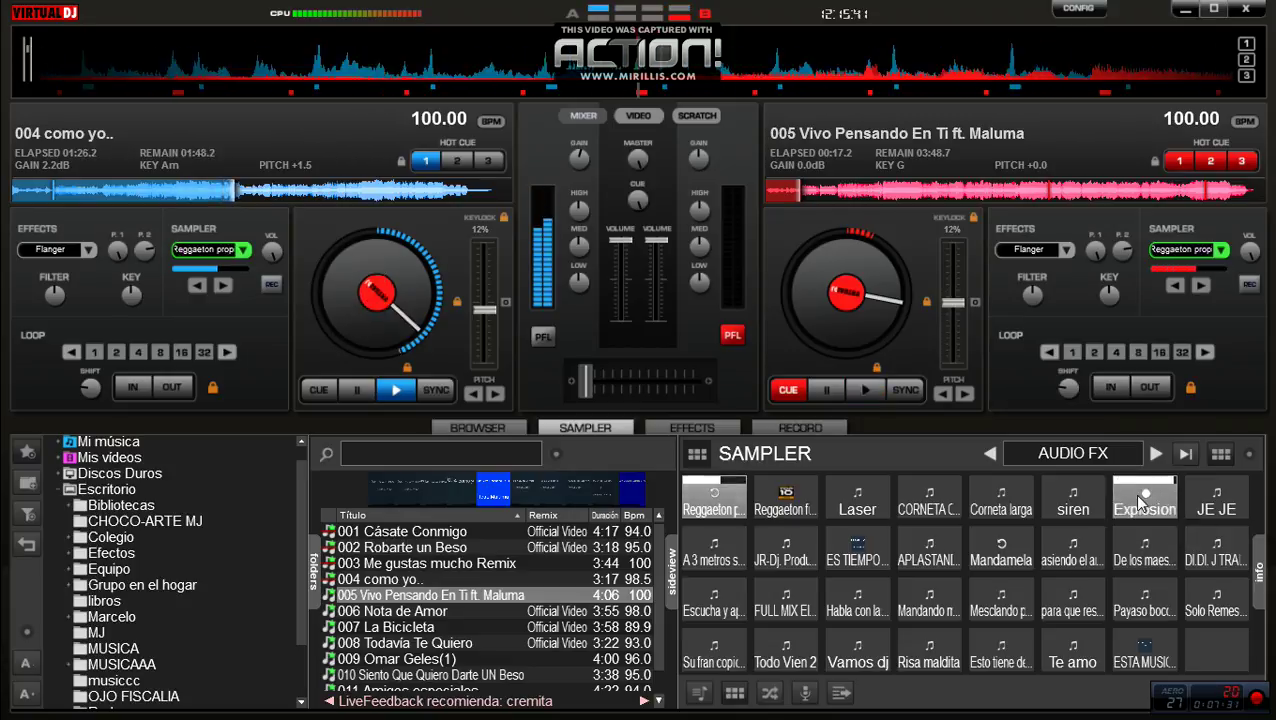
left_click(1141, 498)
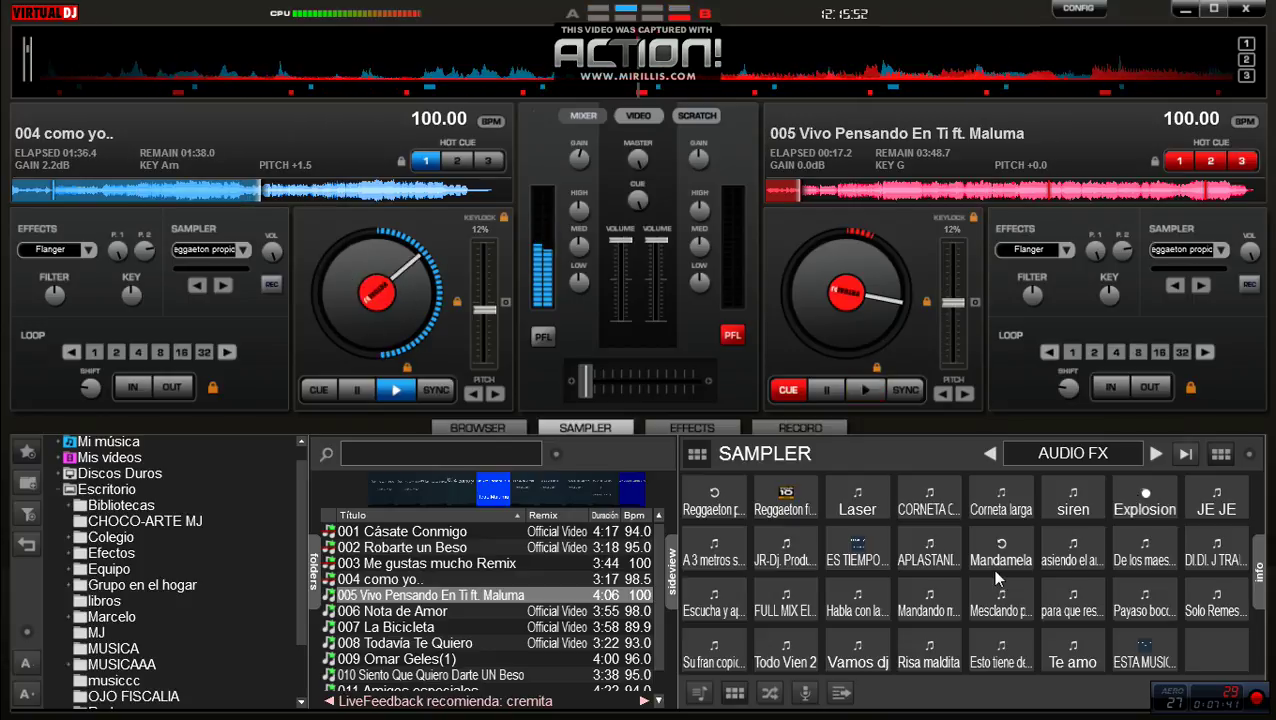
left_click(1142, 496)
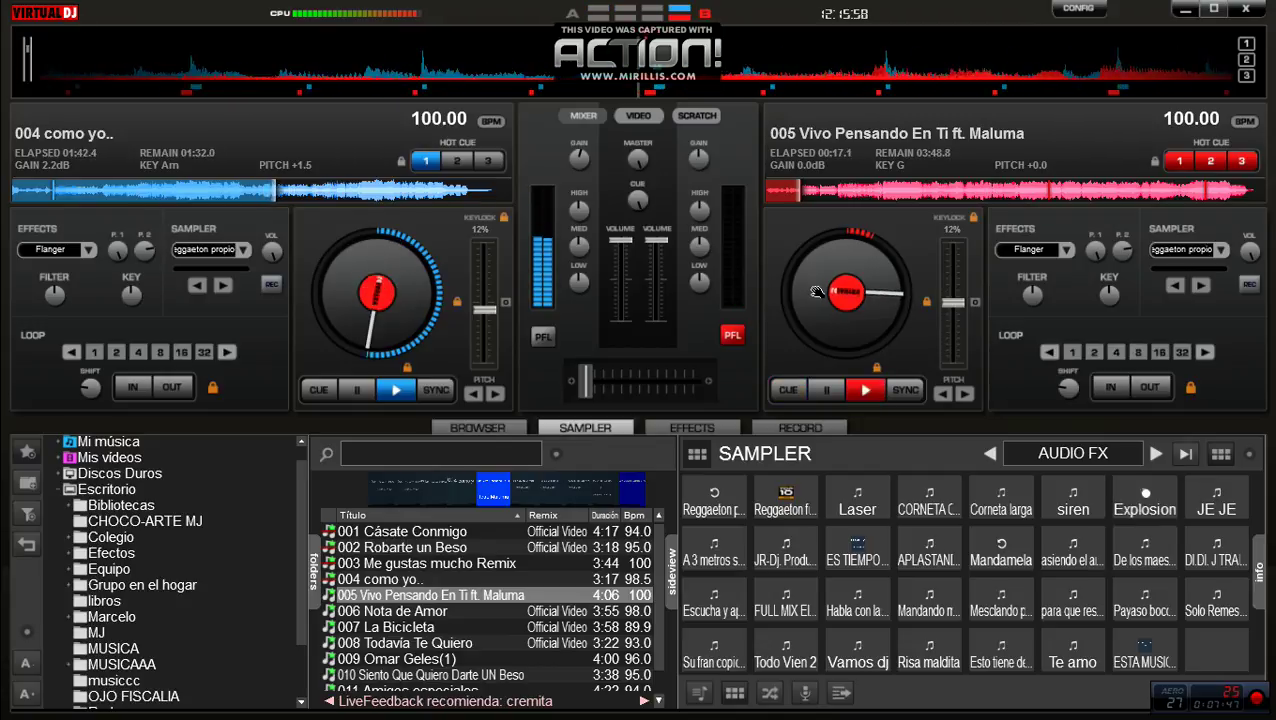
left_click(1141, 497)
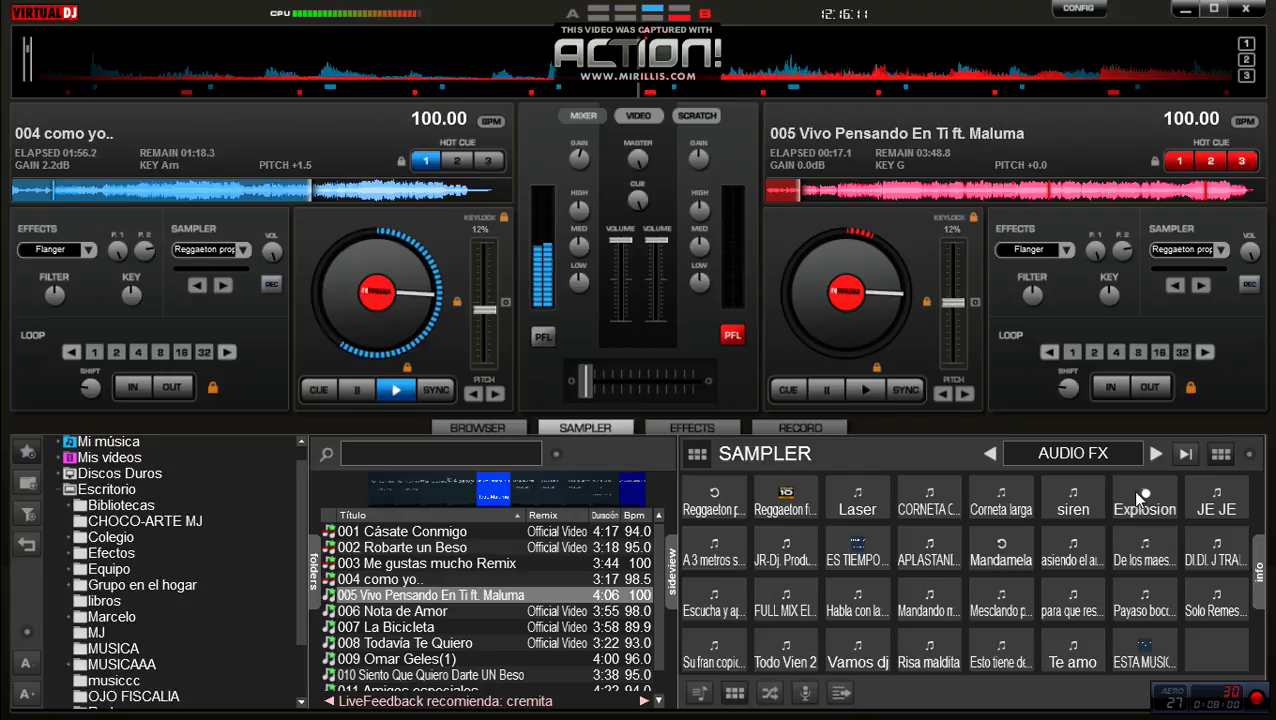
left_click(1136, 498)
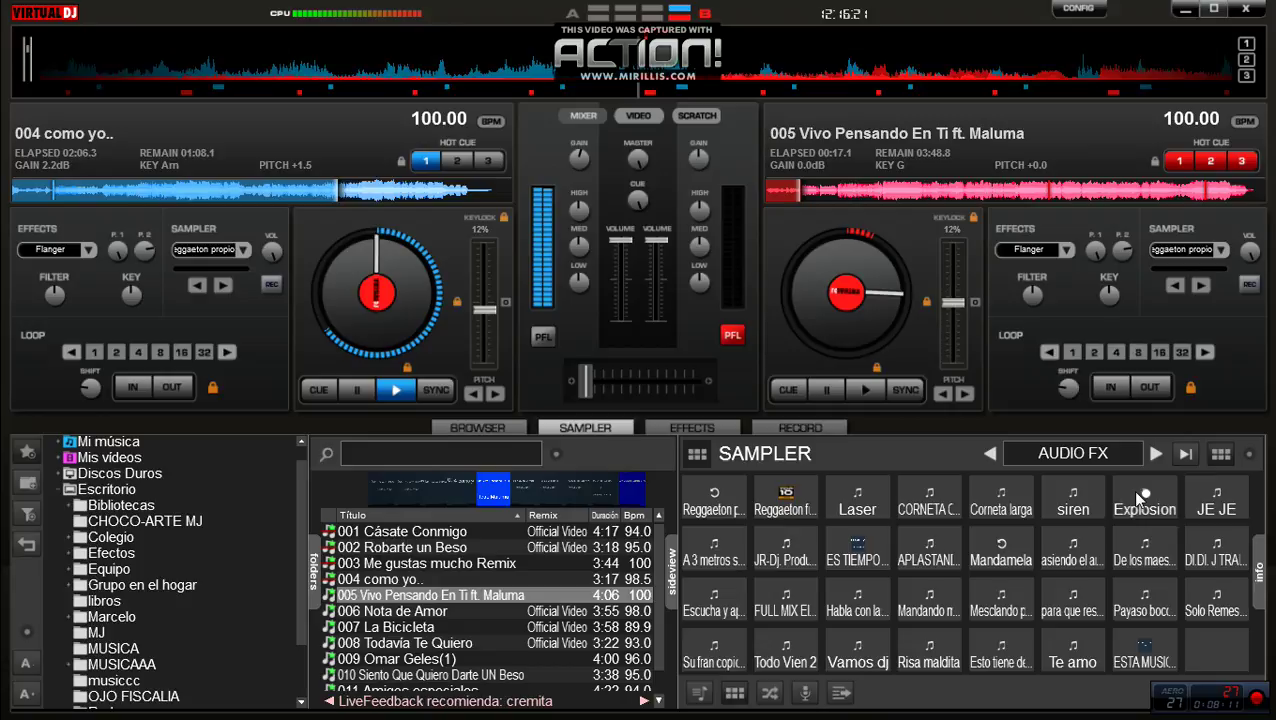
left_click(1140, 497)
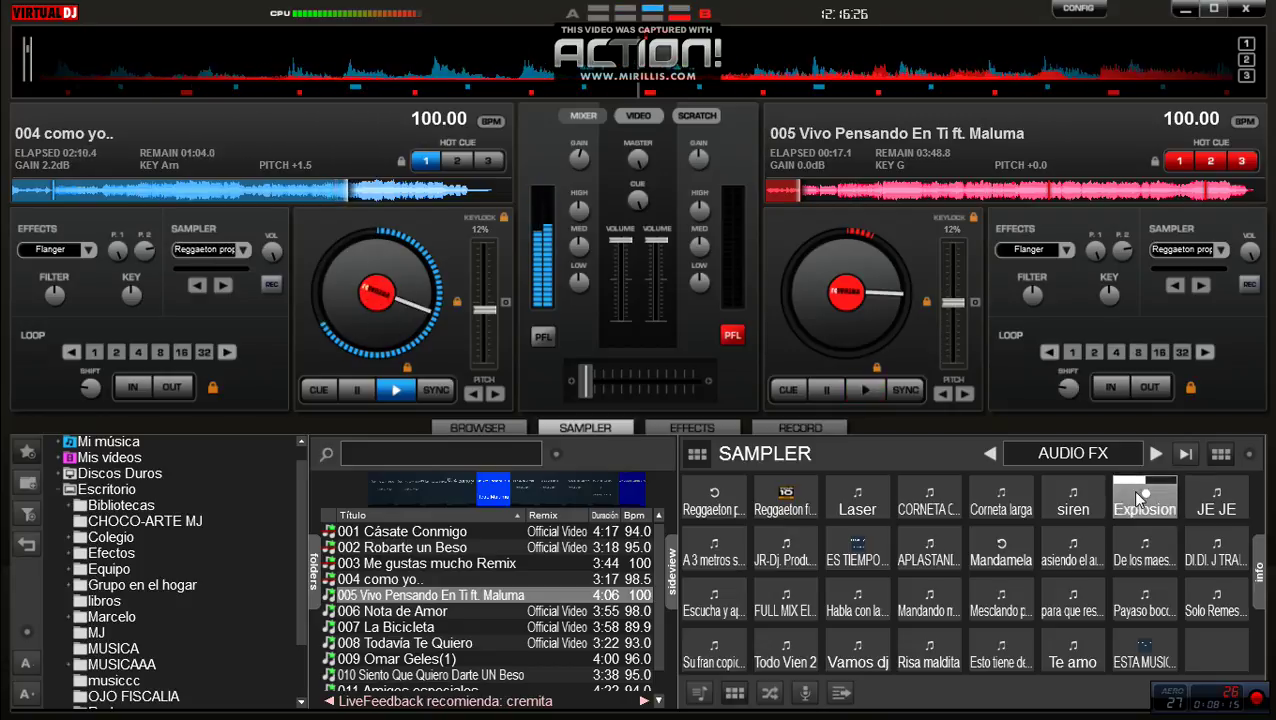
Trigger the Explosion, Laser and CORNETA samples, followed by Explosion again, over como yo.. on deck 1
left_click(1140, 497)
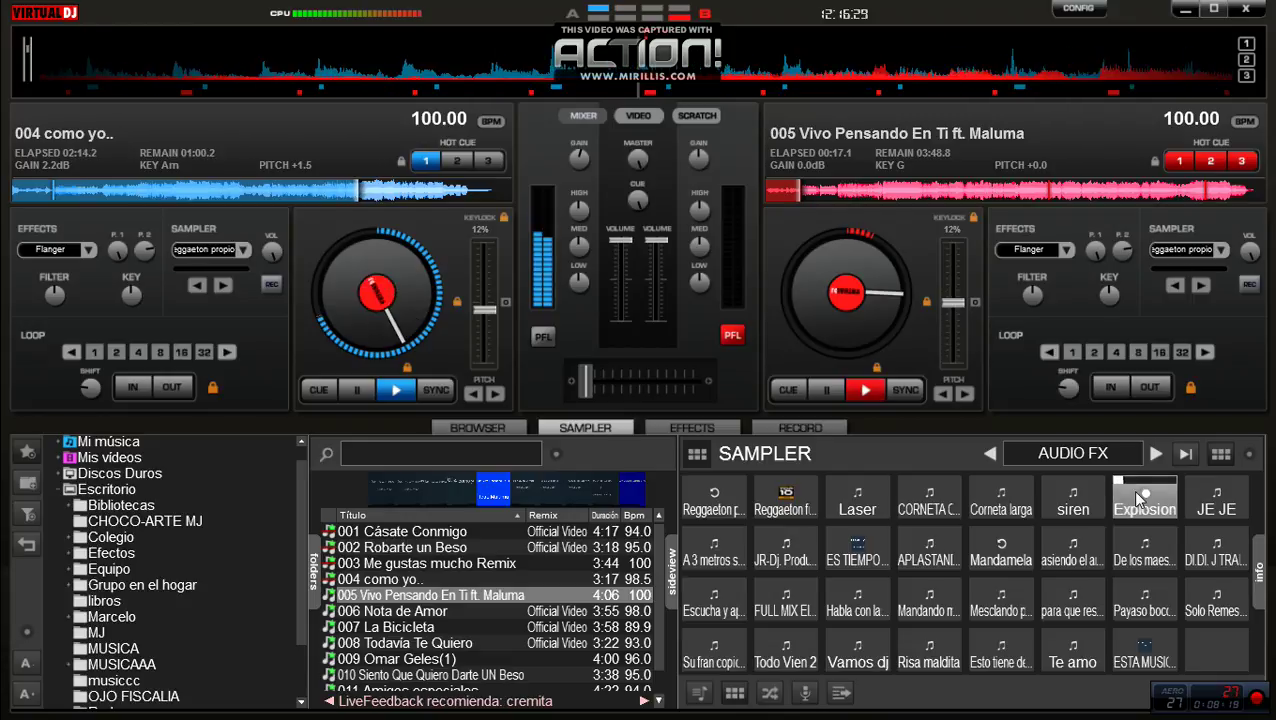
left_click(862, 503)
left_click(925, 505)
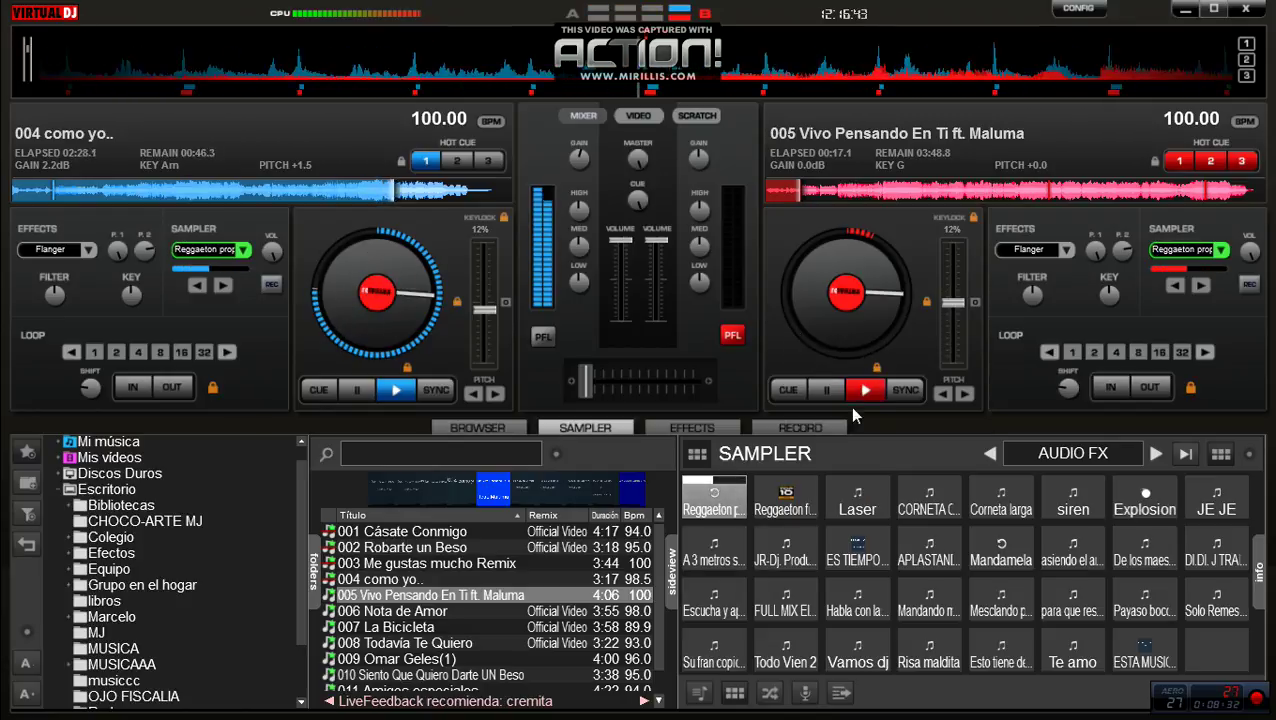
left_click(1133, 505)
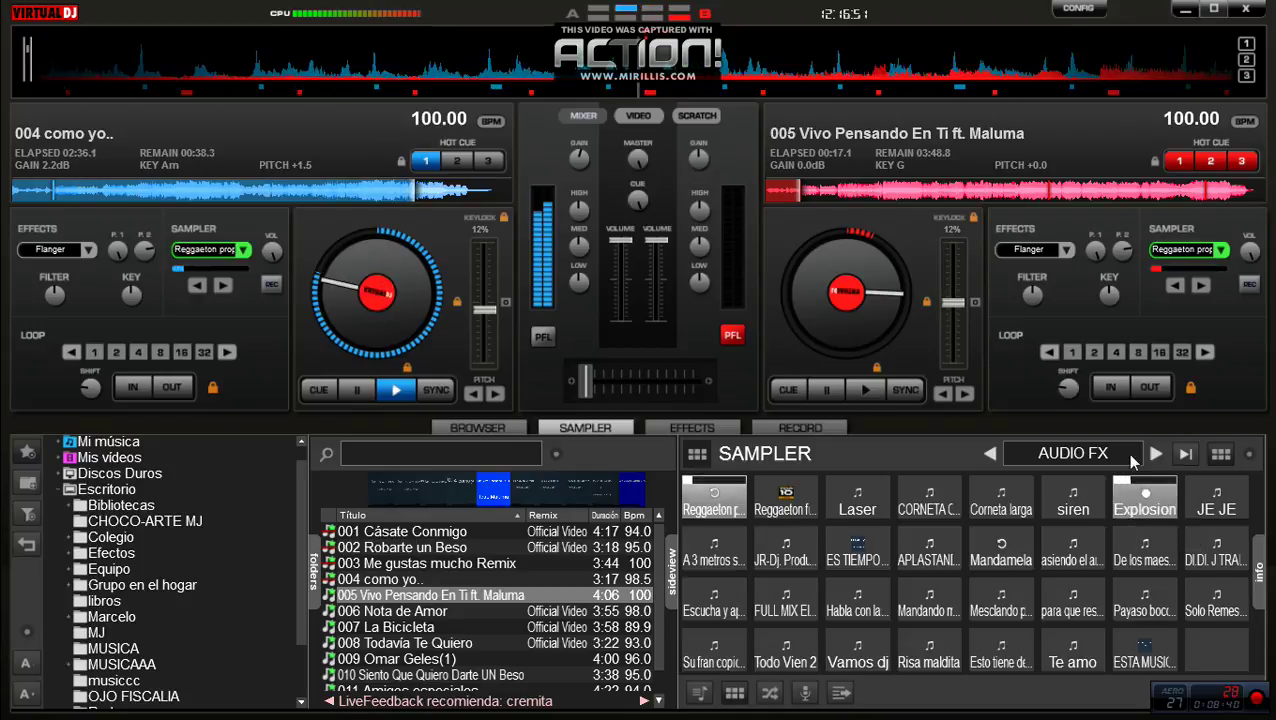
Move the crossfader to the middle and bring in Vivo Pensando En Ti on deck 2 with the Explosion sample
left_click(630, 381)
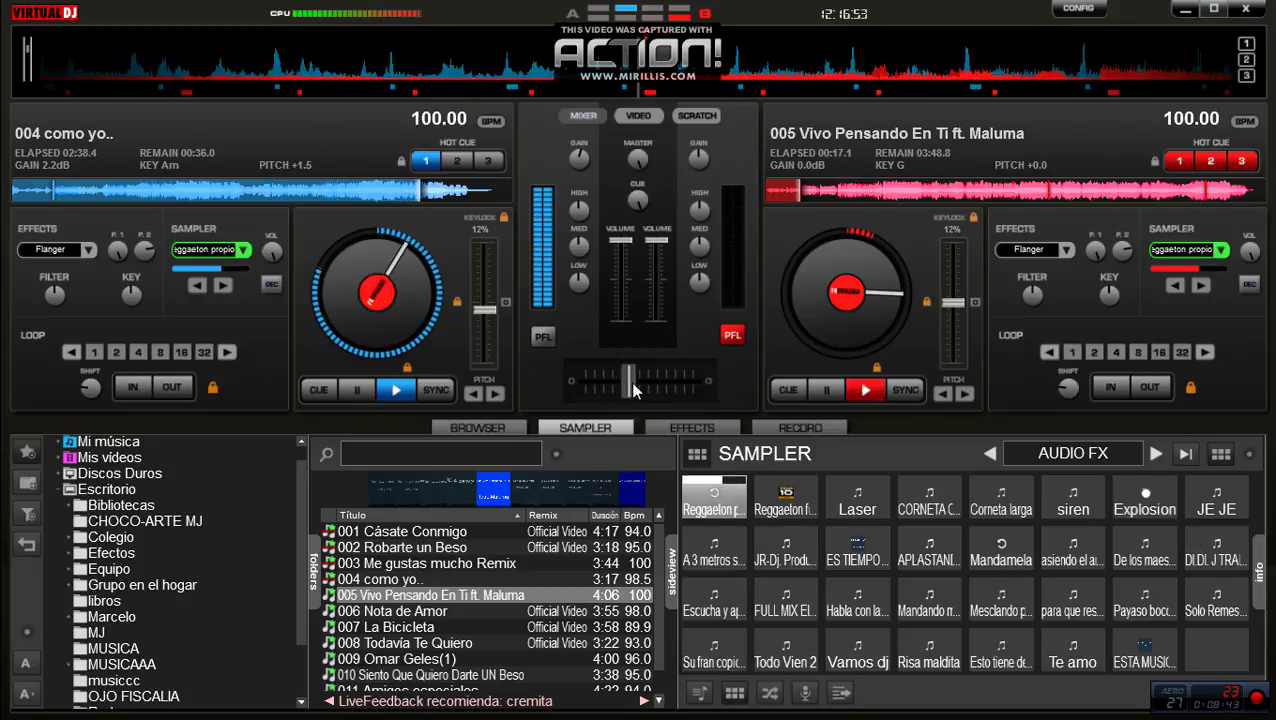
left_click_drag(634, 382, 641, 382)
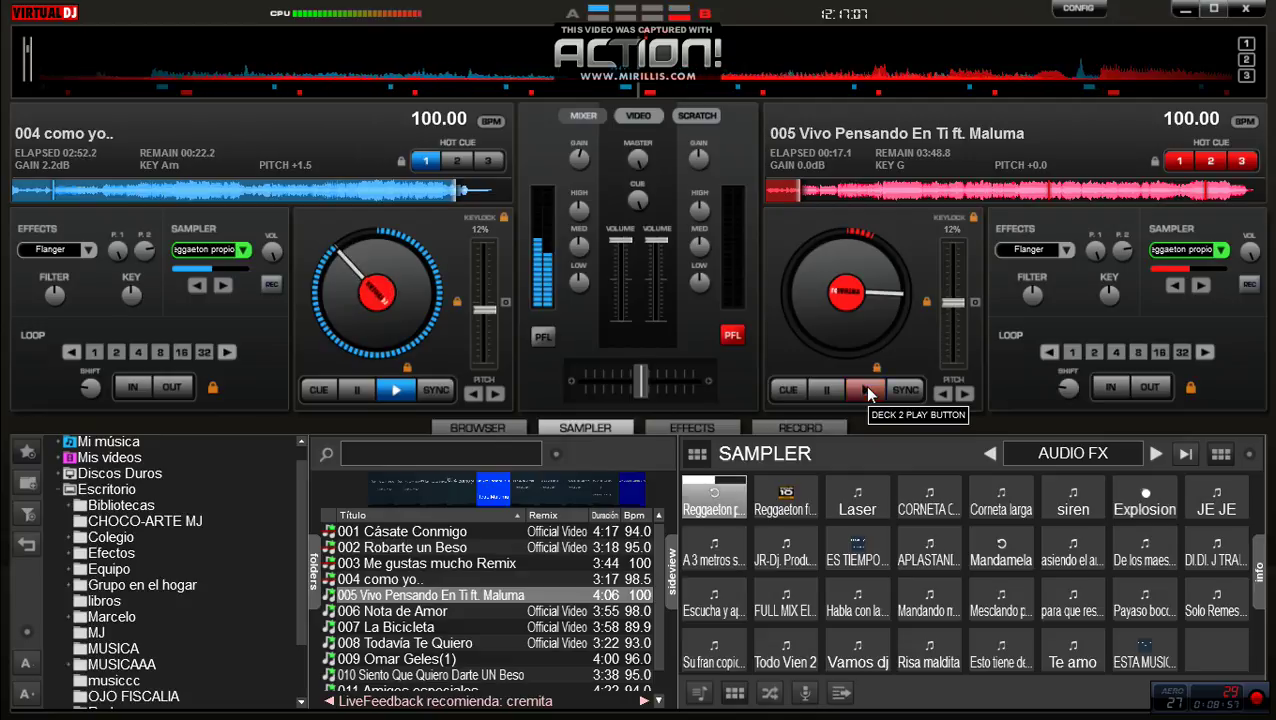
left_click(1146, 497)
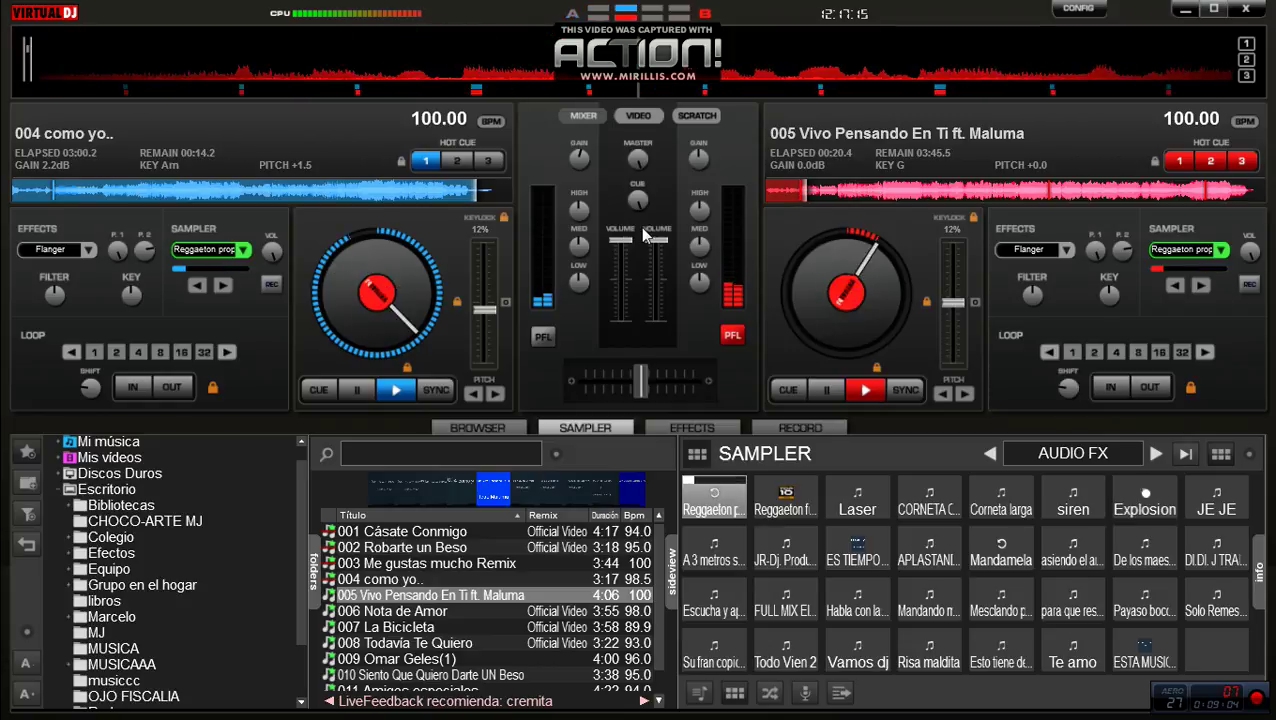
Raise deck 2's gain to 1.9 dB and crossfade fully to it with an Explosion sample, returning deck 1 to its cue point
scroll(700, 158, "up", 2)
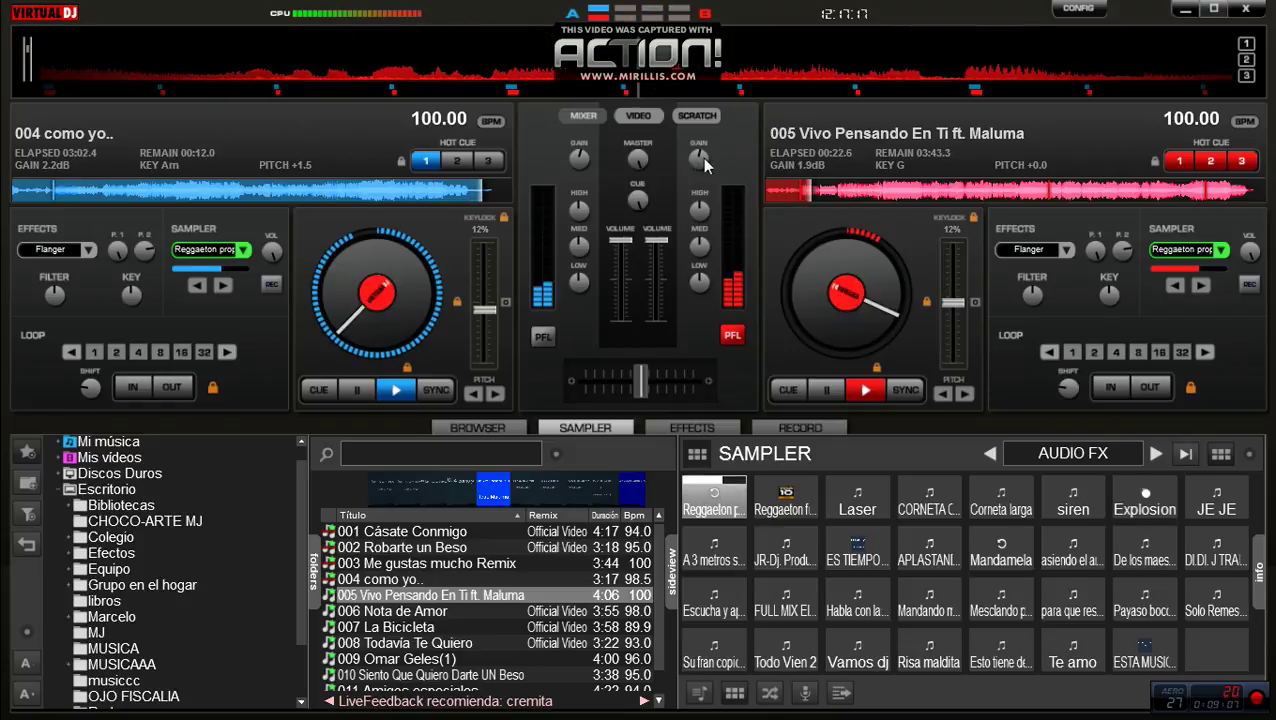
left_click_drag(649, 378, 690, 380)
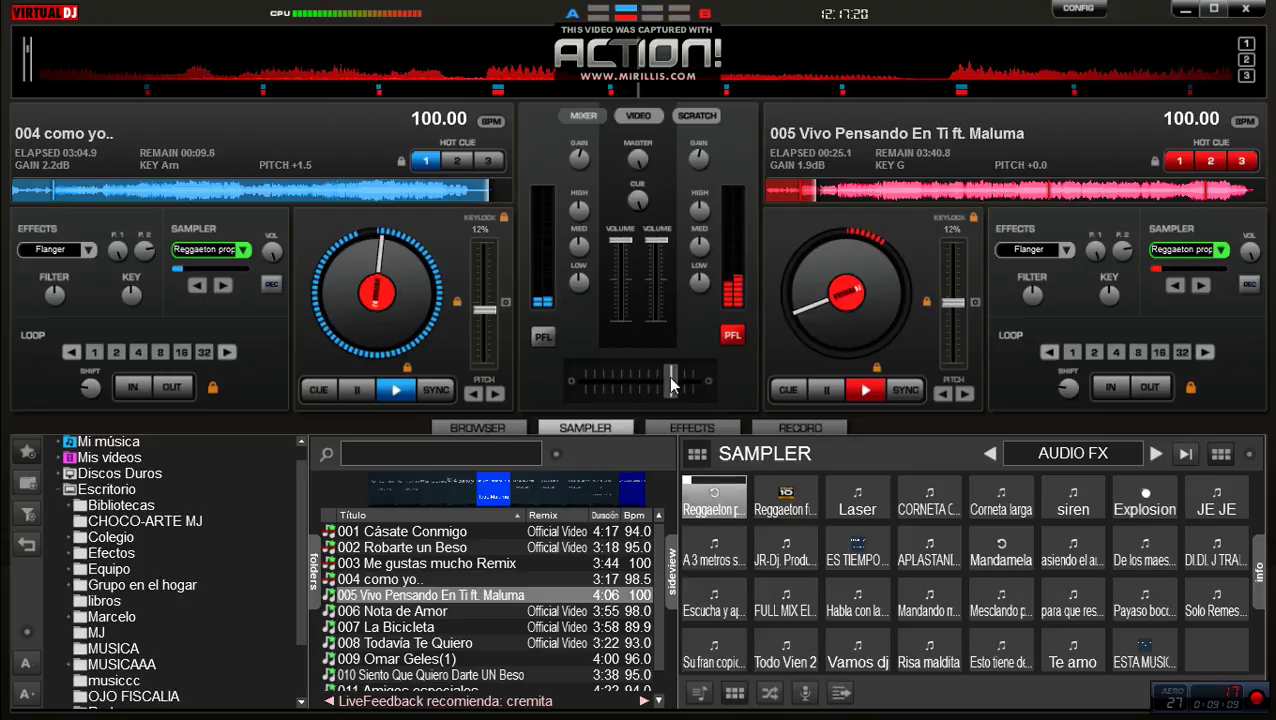
left_click(1145, 497)
left_click(314, 389)
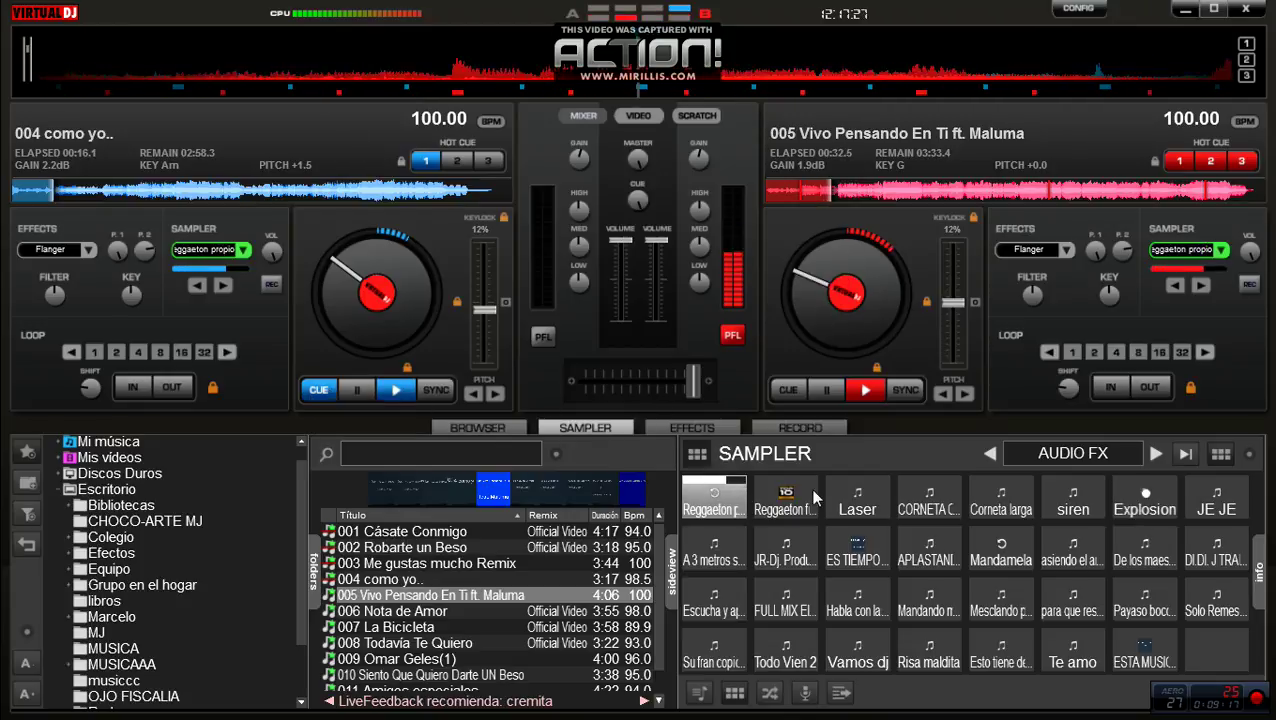
Trigger Explosion, load 005 Vivo Pensando En Ti ft. Maluma onto deck 1, and cue it at hot cue 3 with 2.0 dB gain
left_click(1146, 497)
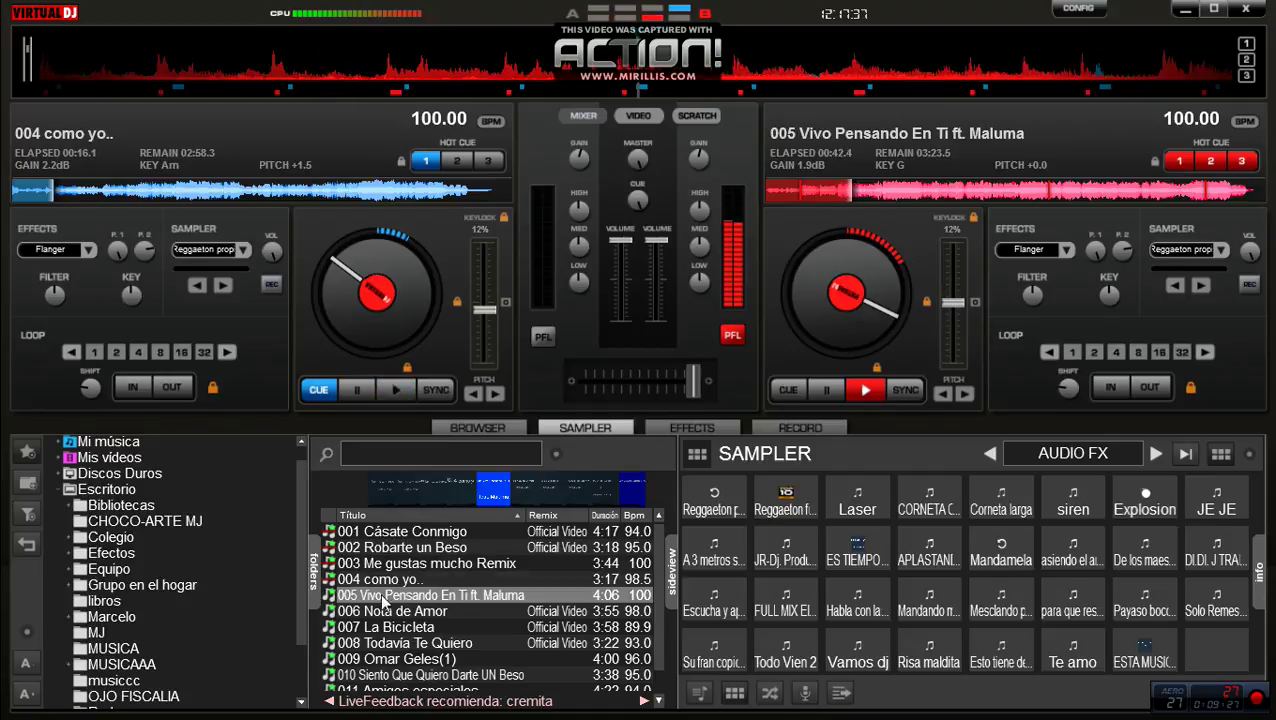
left_click_drag(383, 600, 434, 289)
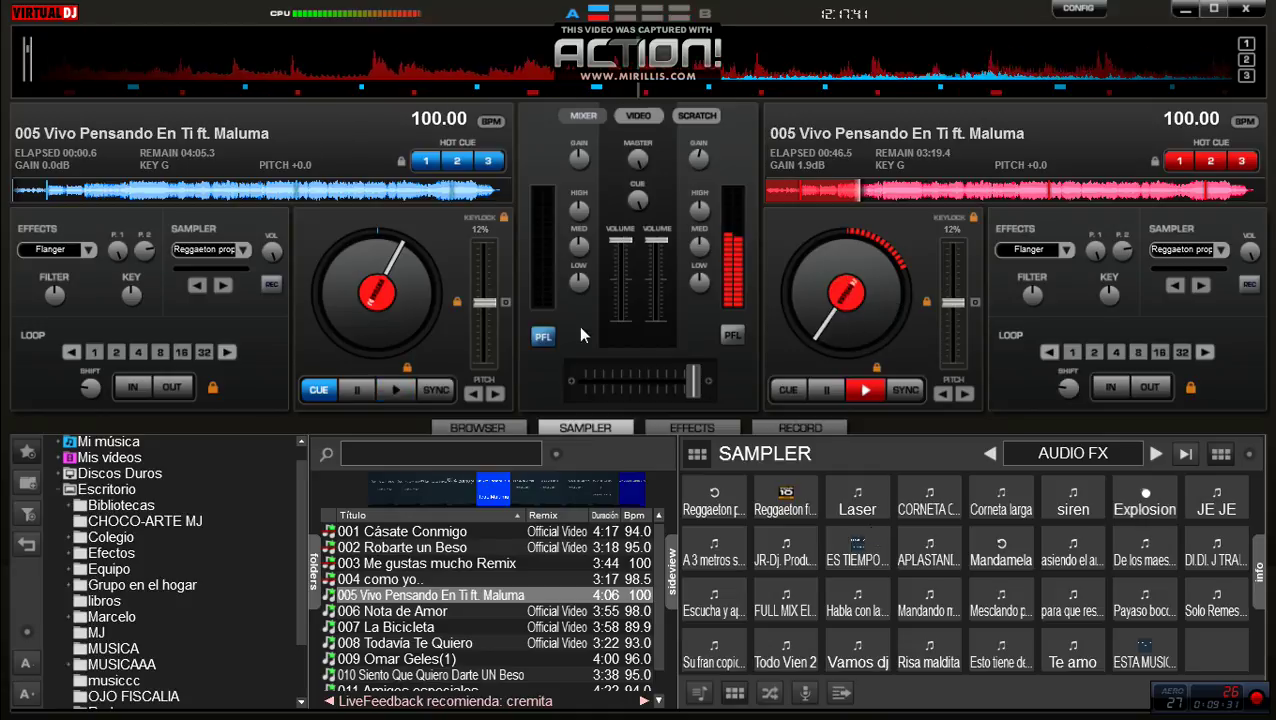
left_click(488, 163)
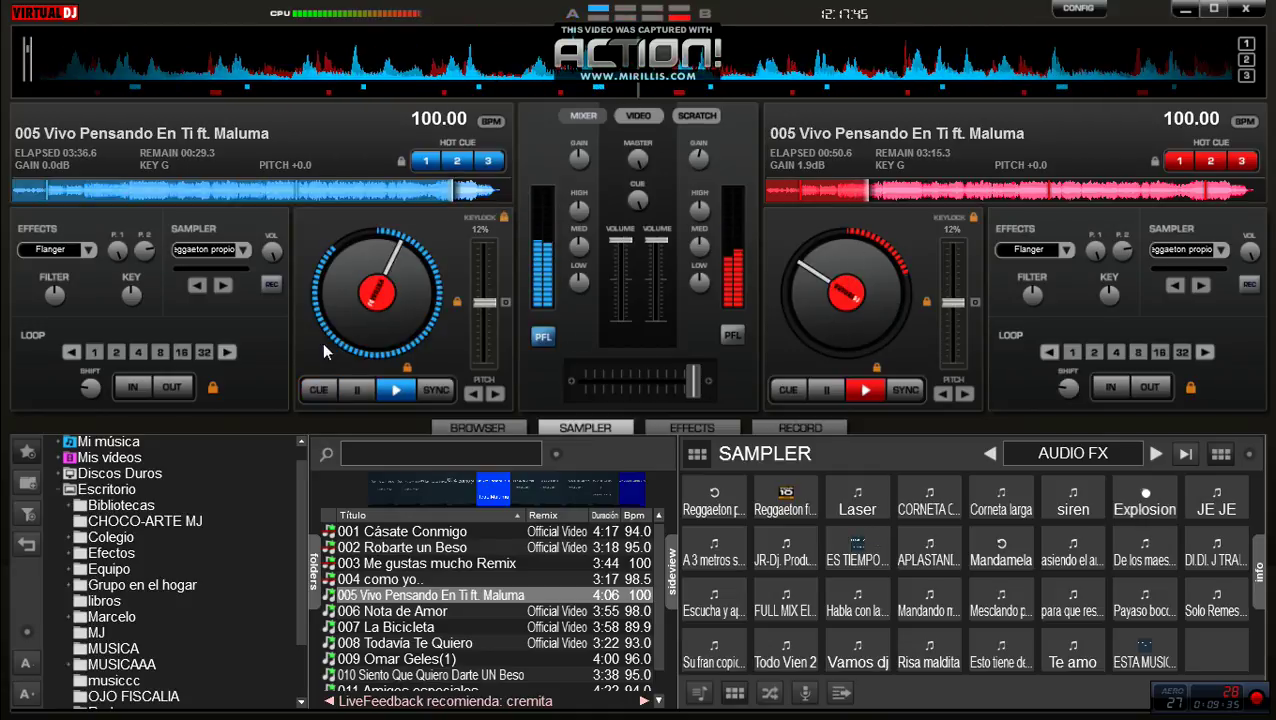
left_click(318, 390)
left_click(712, 328)
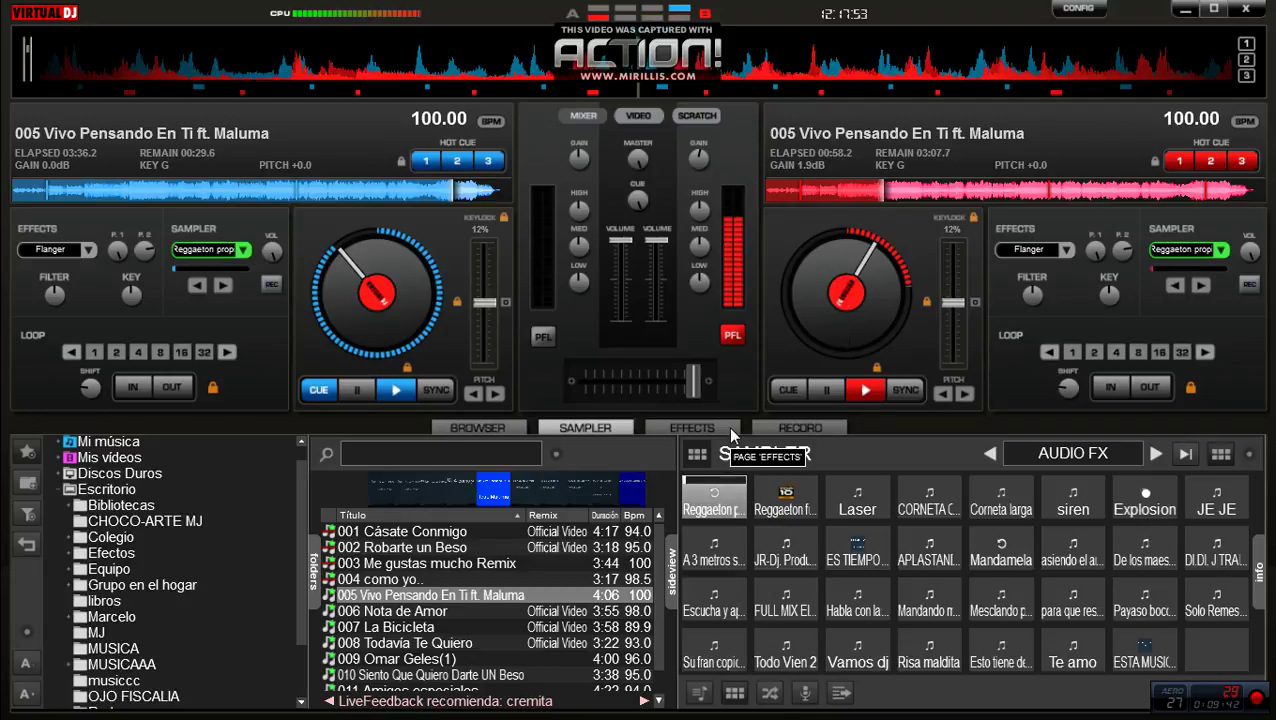
scroll(579, 160, "up", 2)
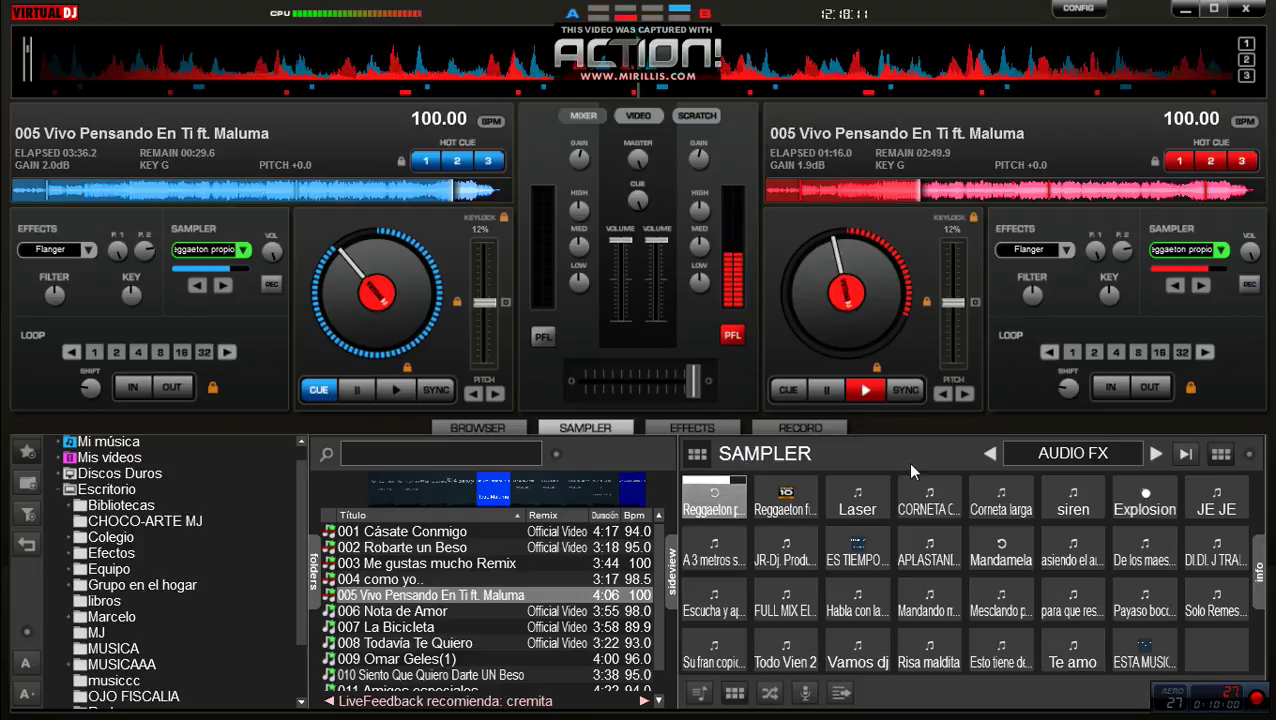
Trigger the JR-Dj. Produ, Habla con la and Reggaeton propio samples over deck 2, with Explosion repeated between them
left_click(781, 553)
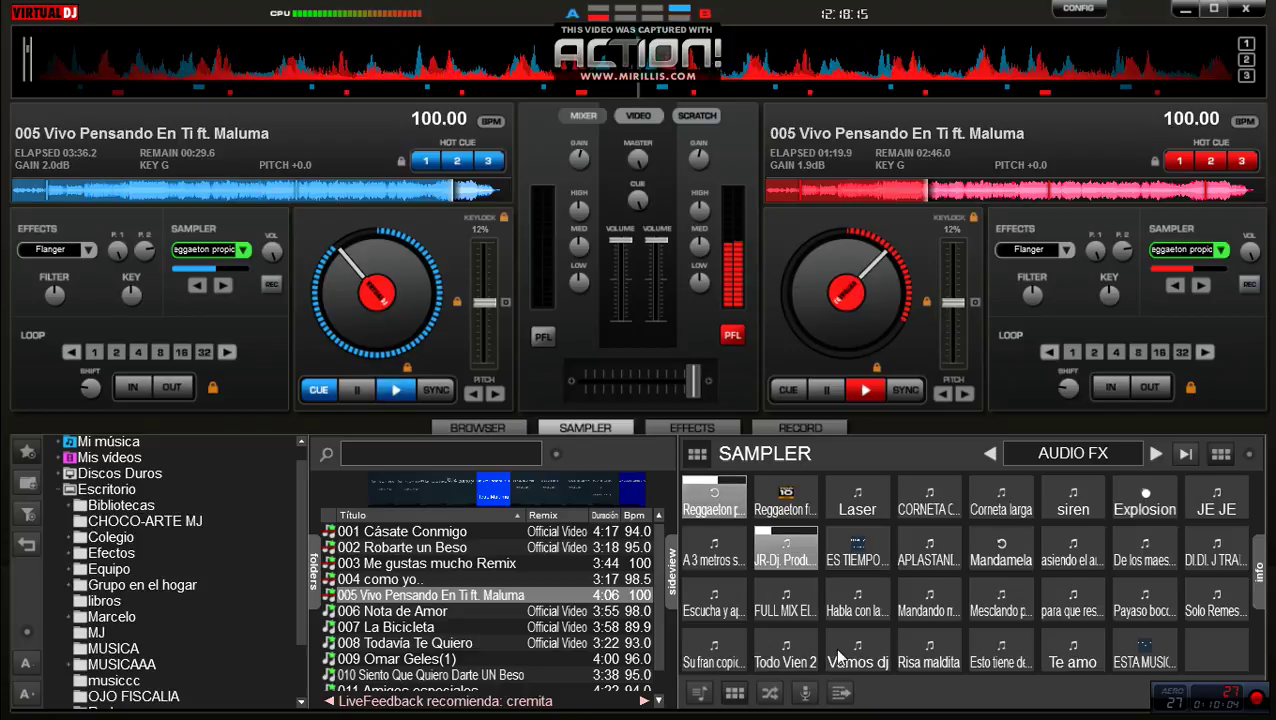
left_click(840, 605)
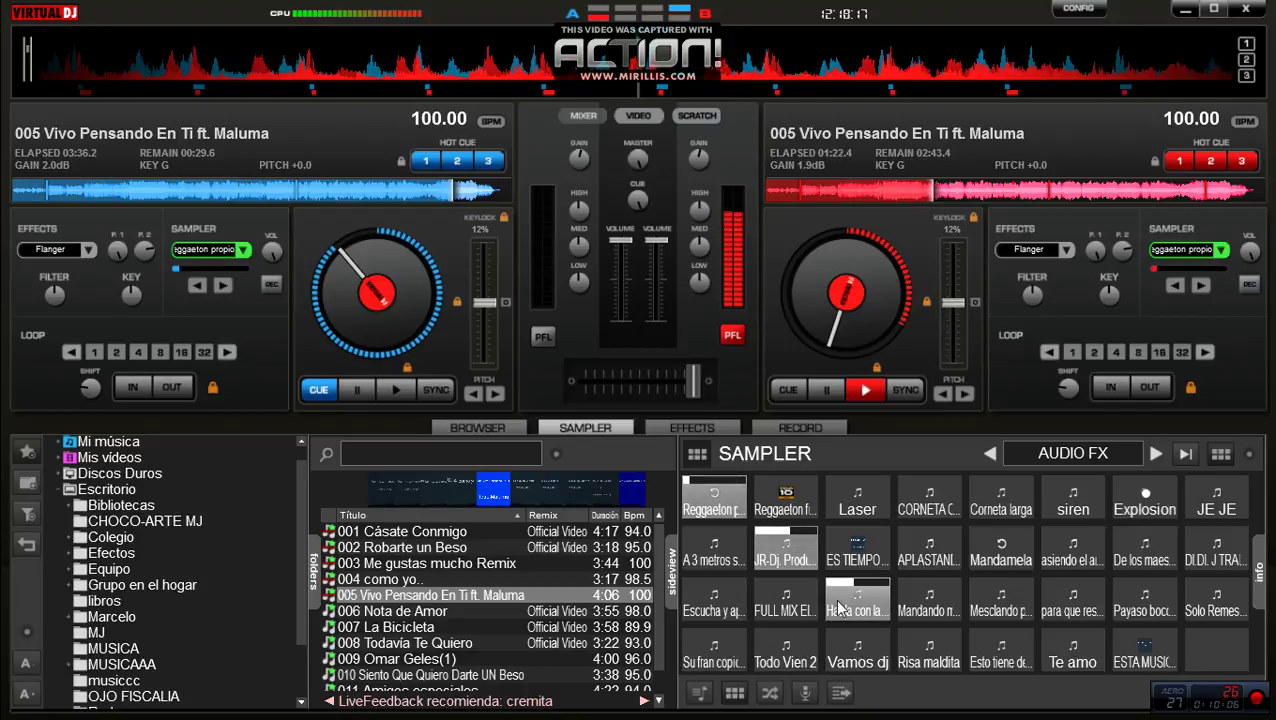
left_click(1145, 497)
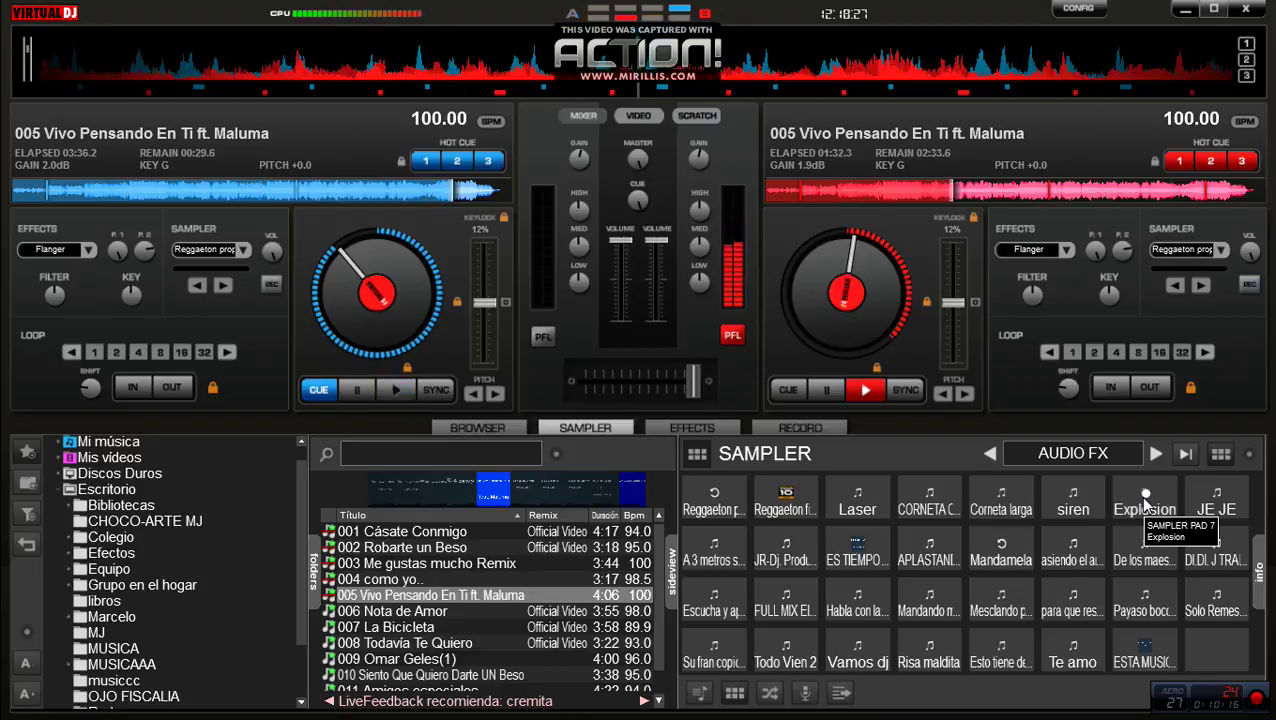
left_click(1137, 499)
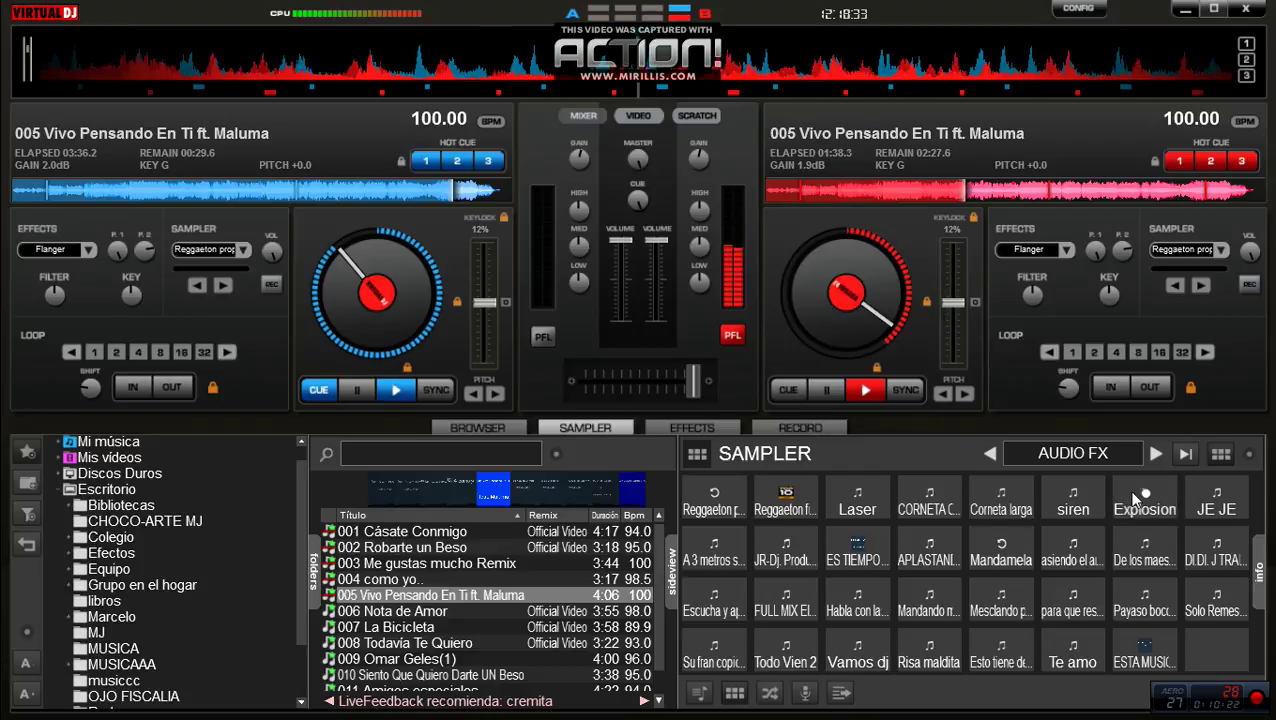
key("1")
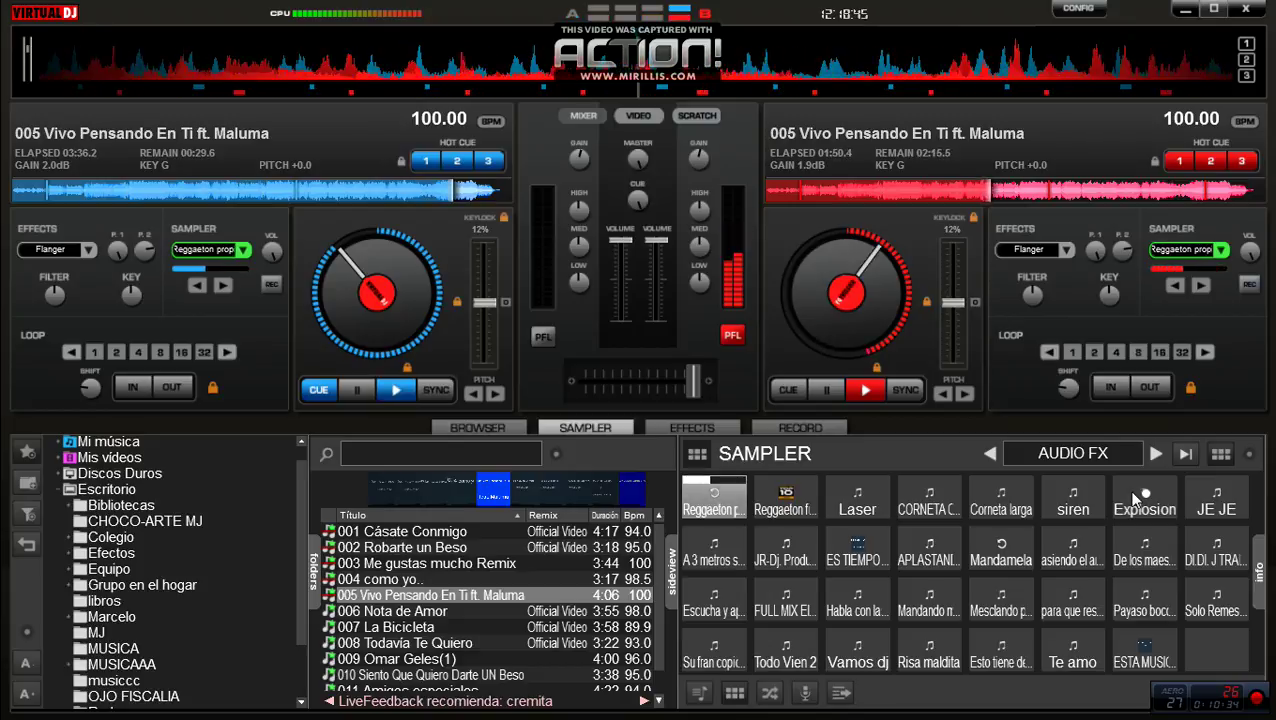
left_click(1135, 500)
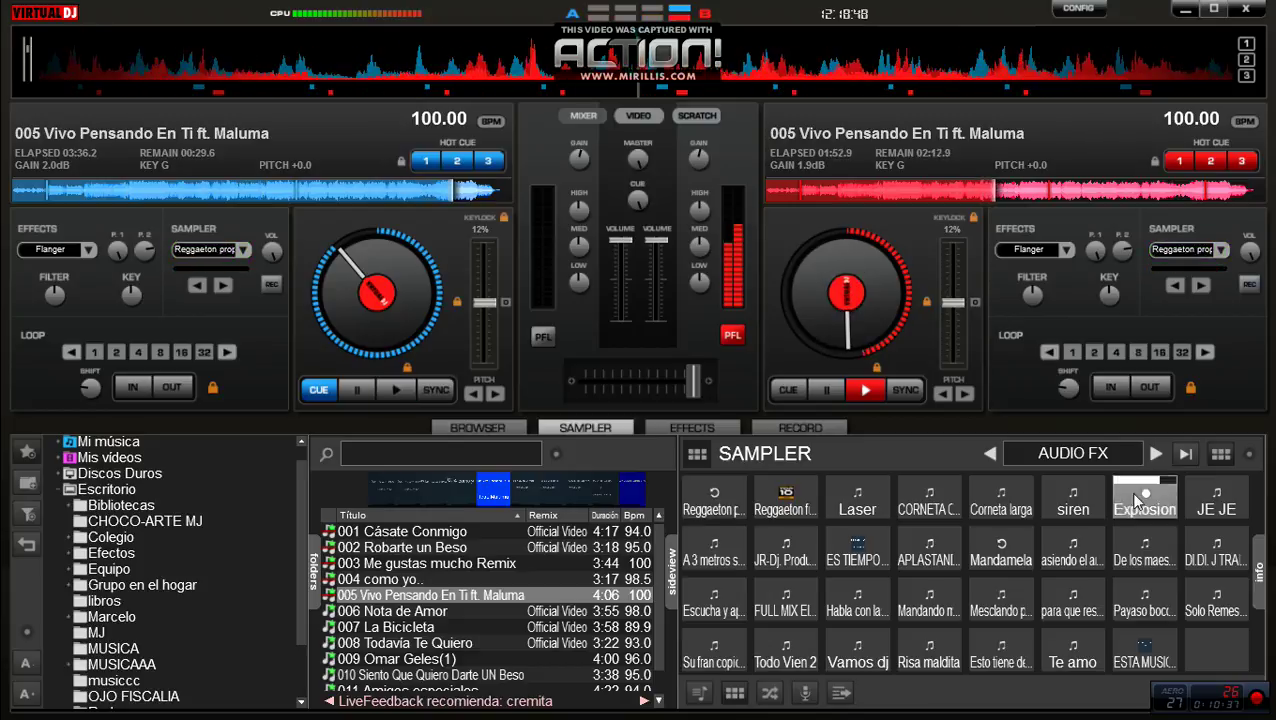
Switch headphone monitoring to deck 1 and back to deck 2, and trigger the Laser and CORNETA samples
left_click(541, 337)
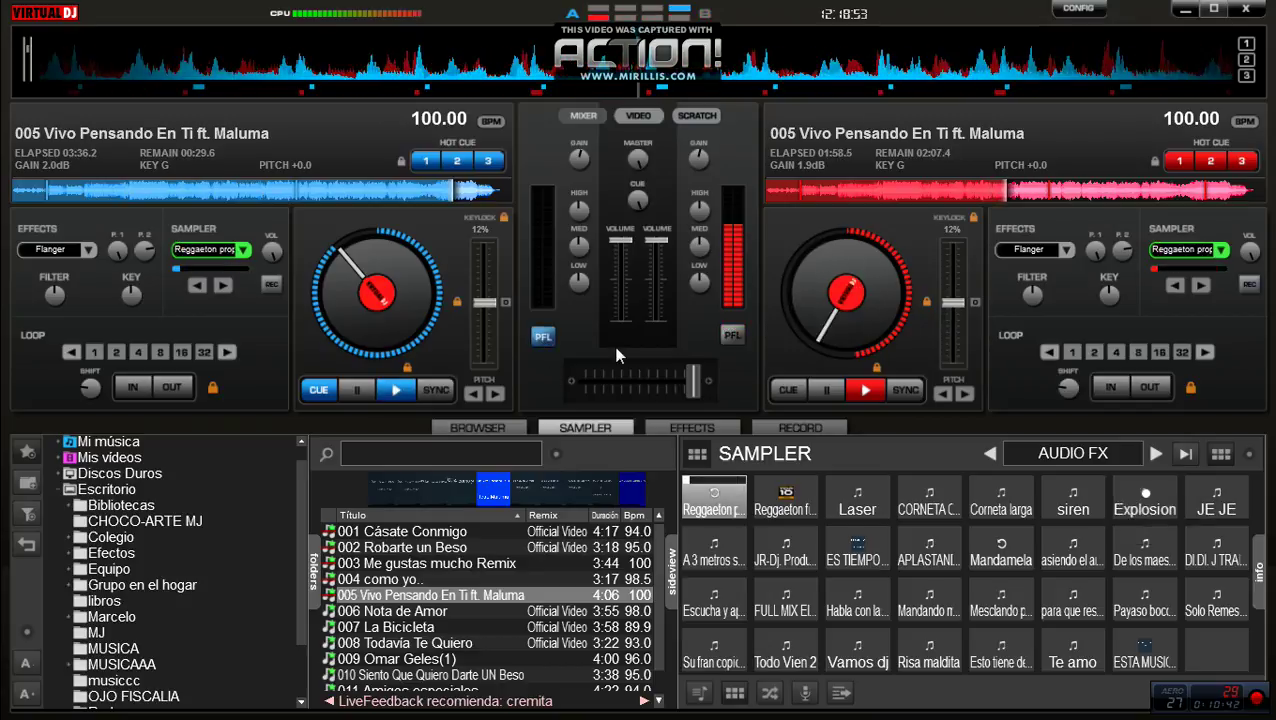
left_click(726, 334)
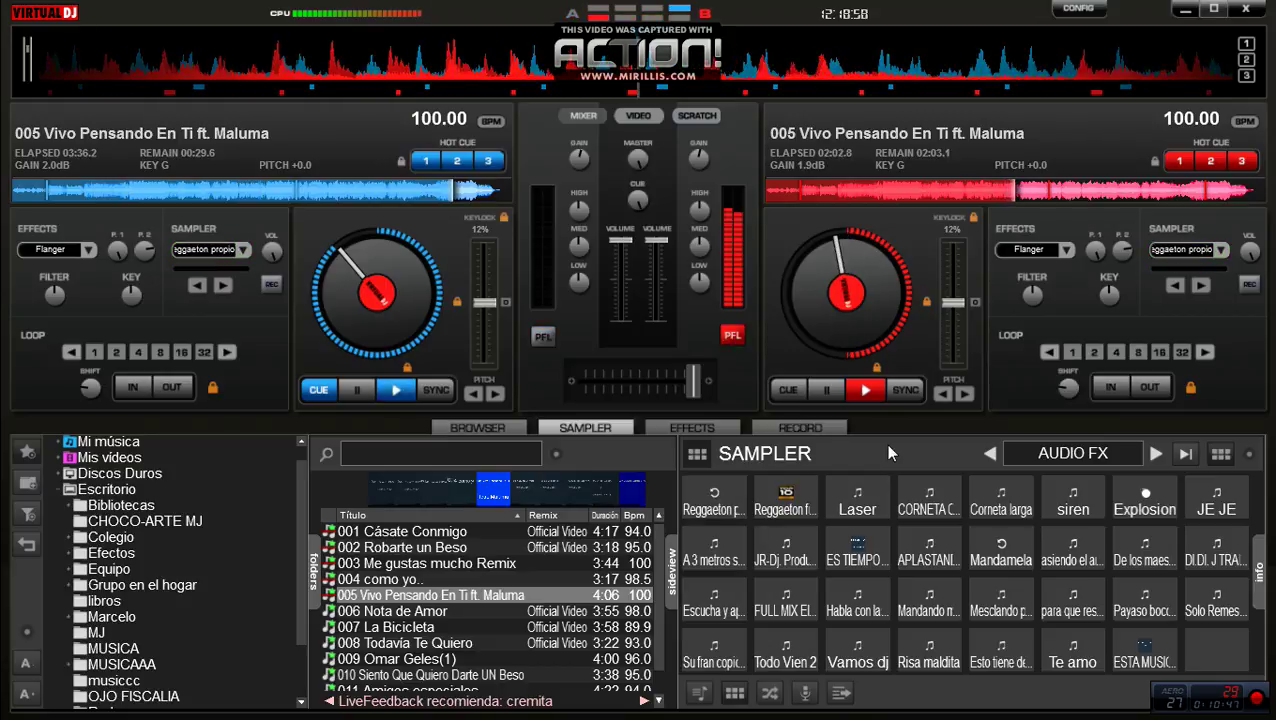
left_click(857, 497)
left_click(940, 503)
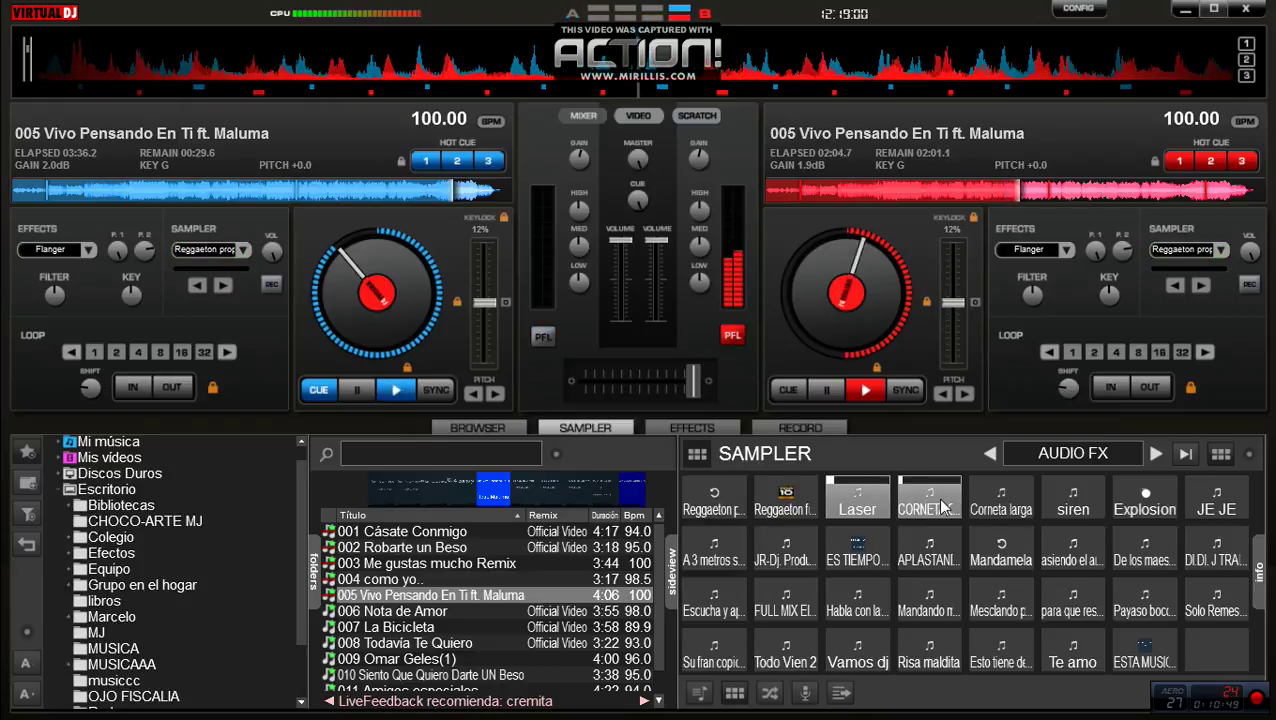
Monitor deck 1 in the headphones, start Vivo Pensando En Ti from its cue at about 3:36, and crossfade fully to deck 1
left_click(538, 335)
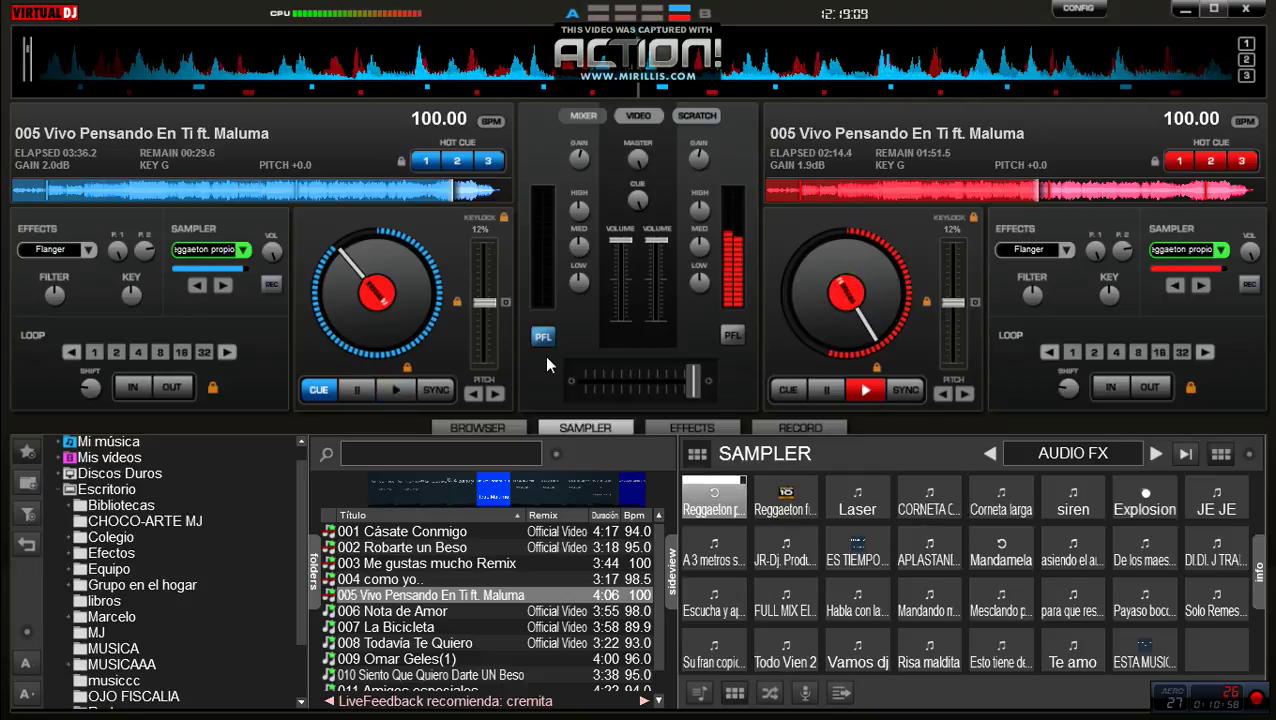
left_click(392, 391)
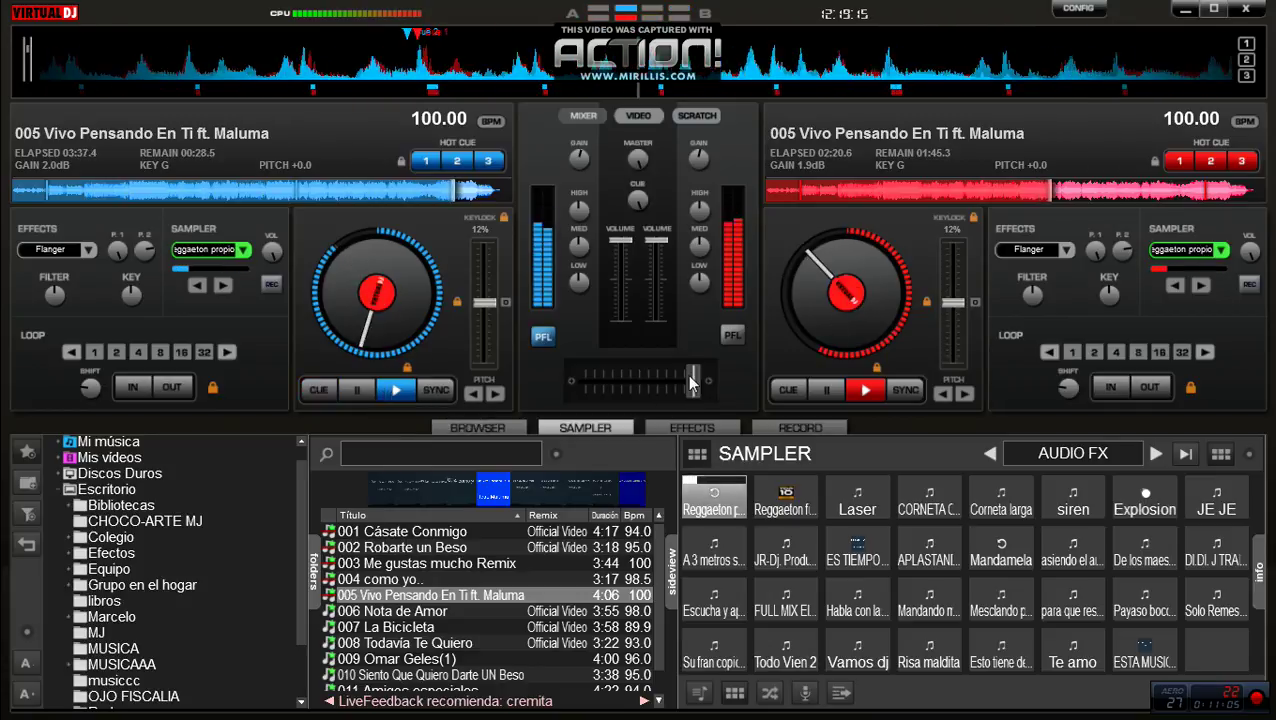
left_click_drag(692, 380, 583, 382)
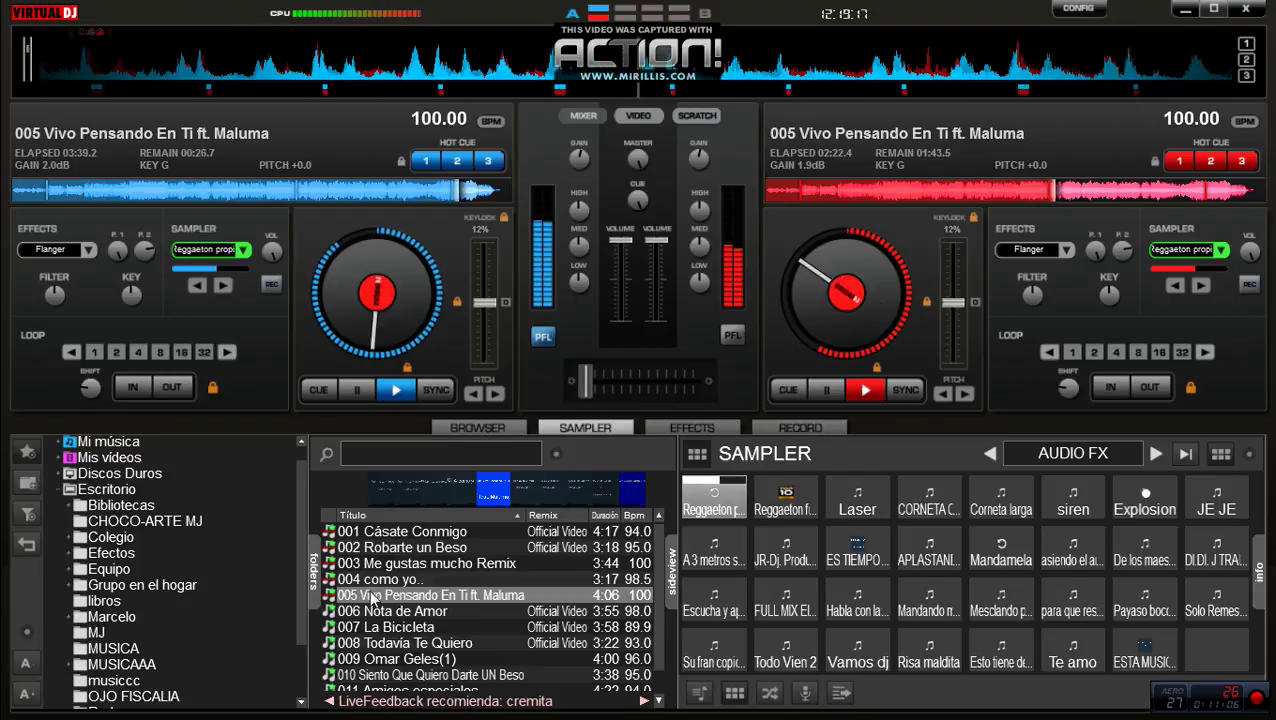
Load 006 Nota de Amor onto deck 2 and blend it in through the crossfader's middle with an Explosion sample, ending fully on deck 2
left_click_drag(385, 611, 815, 320)
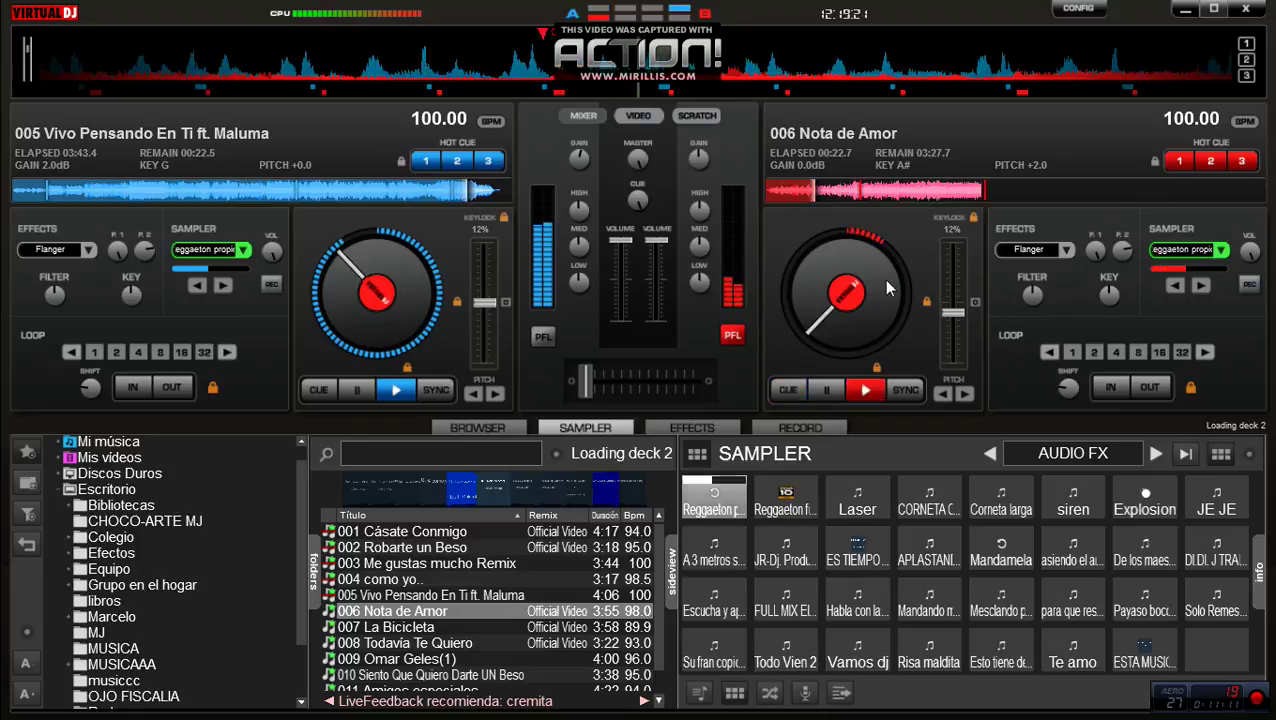
left_click_drag(586, 379, 647, 388)
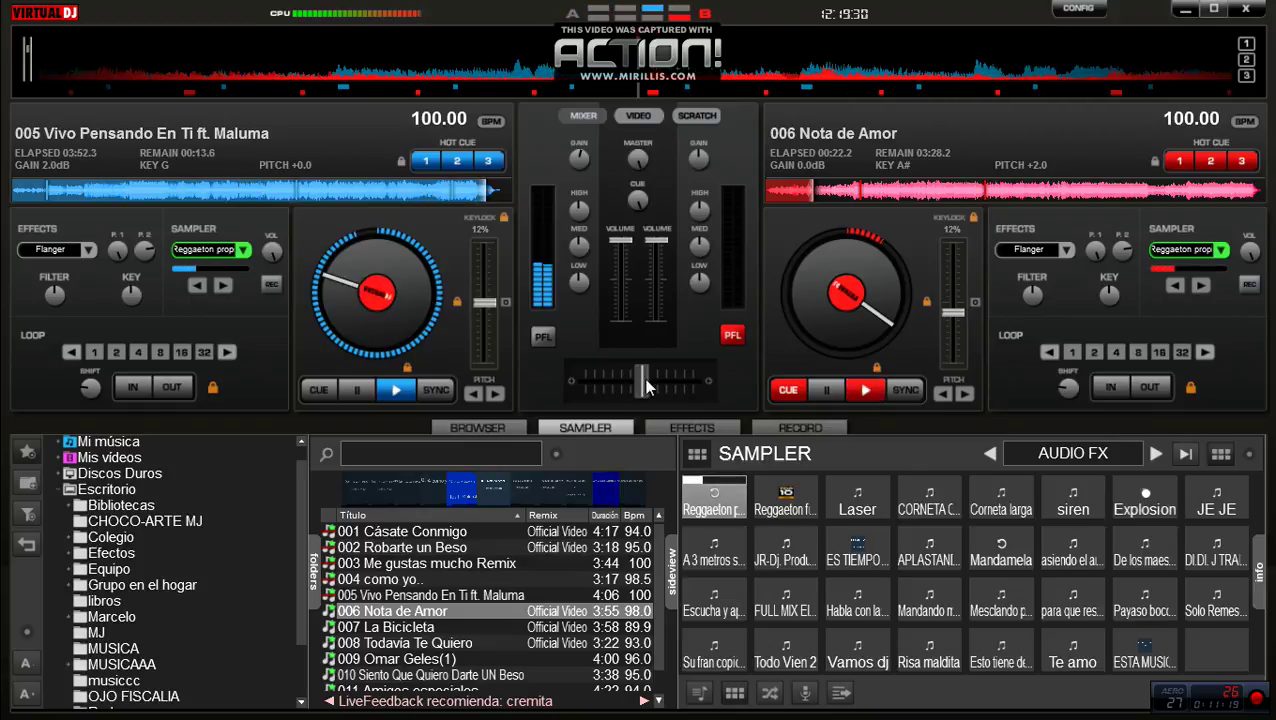
left_click(1145, 509)
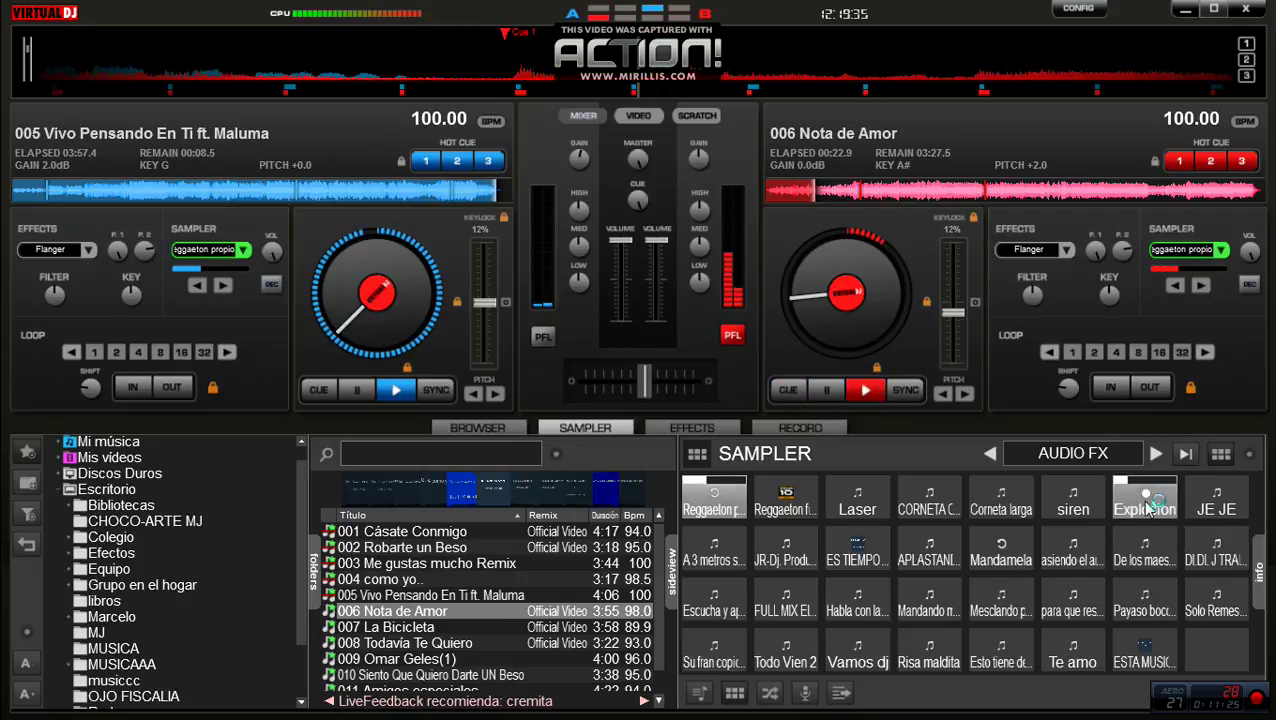
left_click_drag(645, 381, 694, 383)
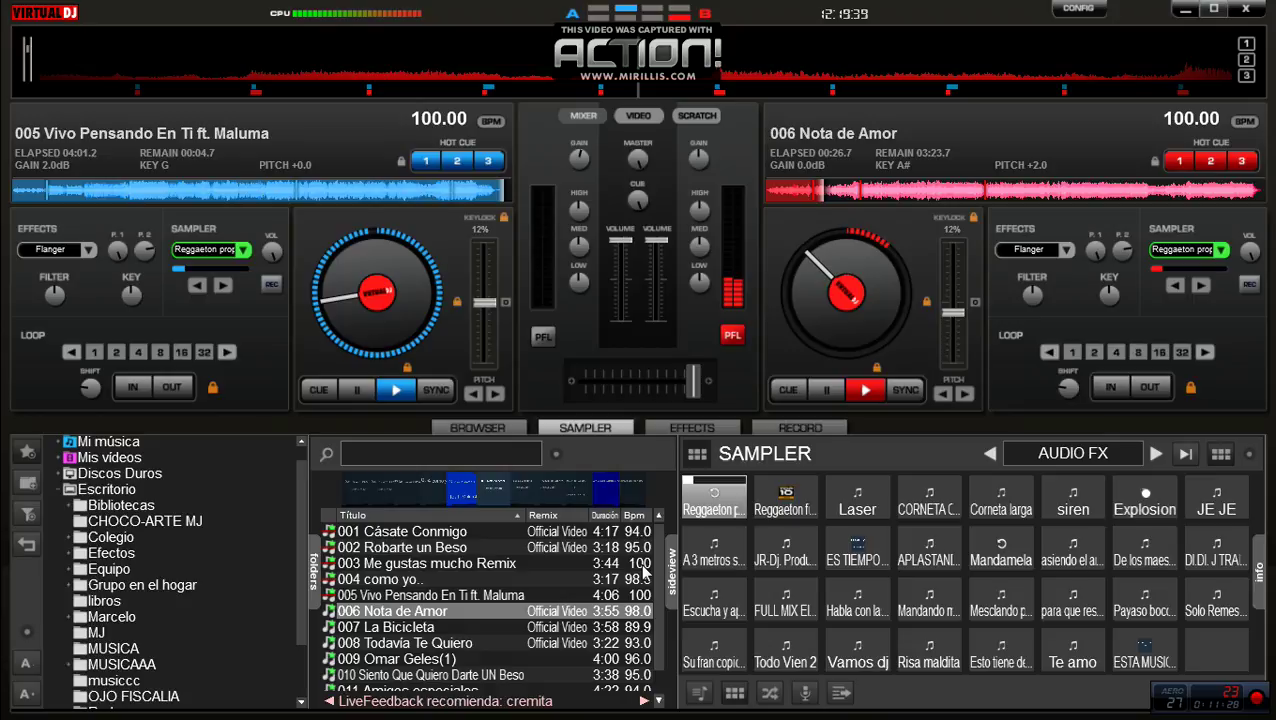
Load 006 Nota de Amor onto deck 1 as well, trigger Explosion, and cue deck 1 at hot cue 3, about 1:41
left_click_drag(380, 613, 428, 297)
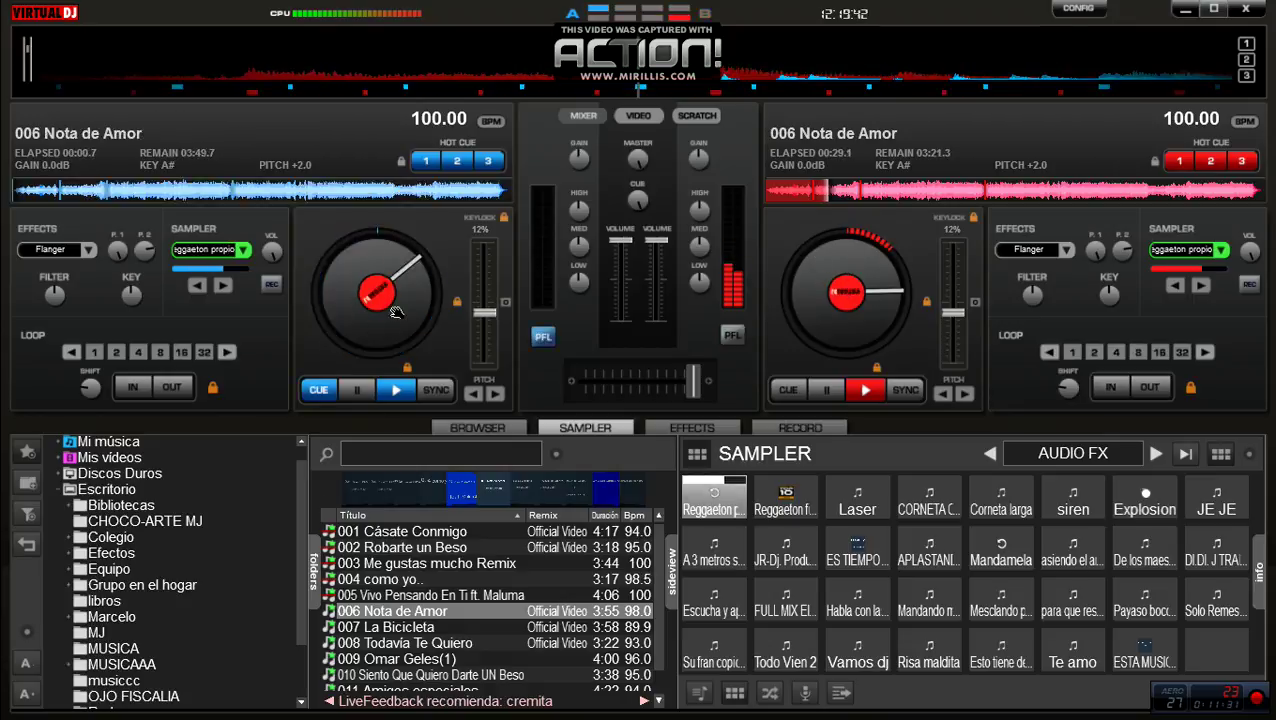
left_click(1138, 503)
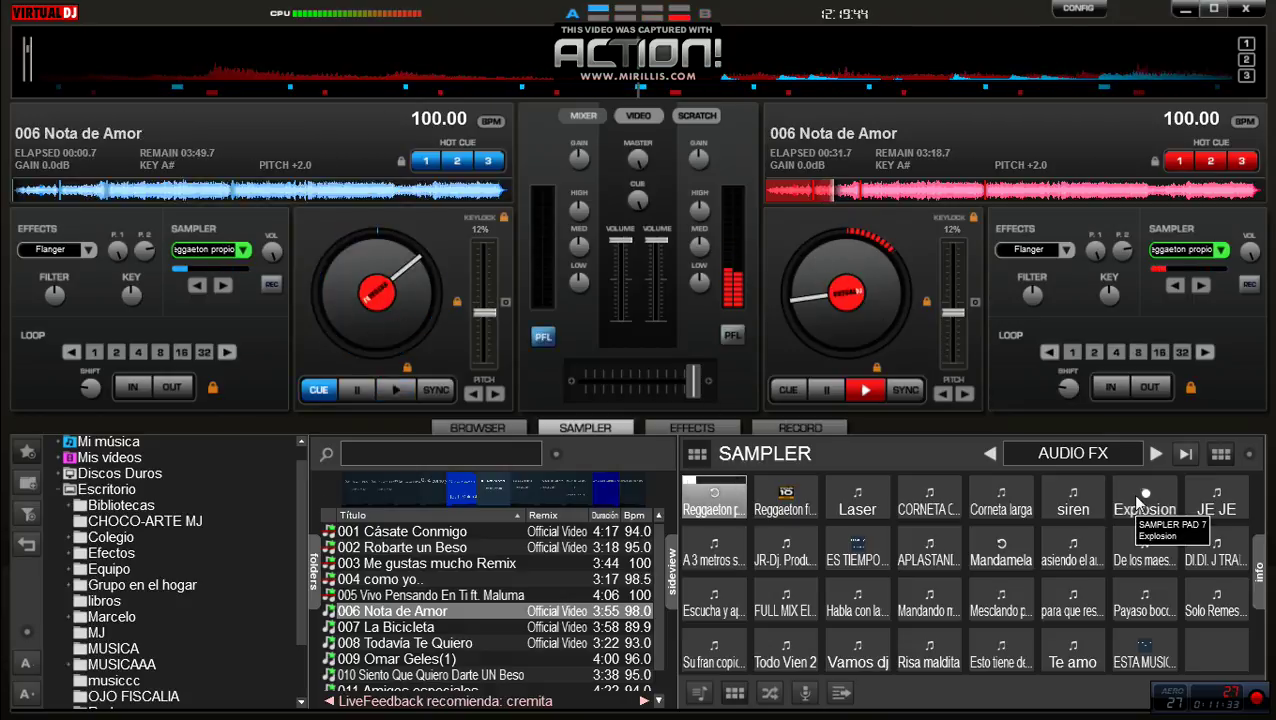
left_click(487, 162)
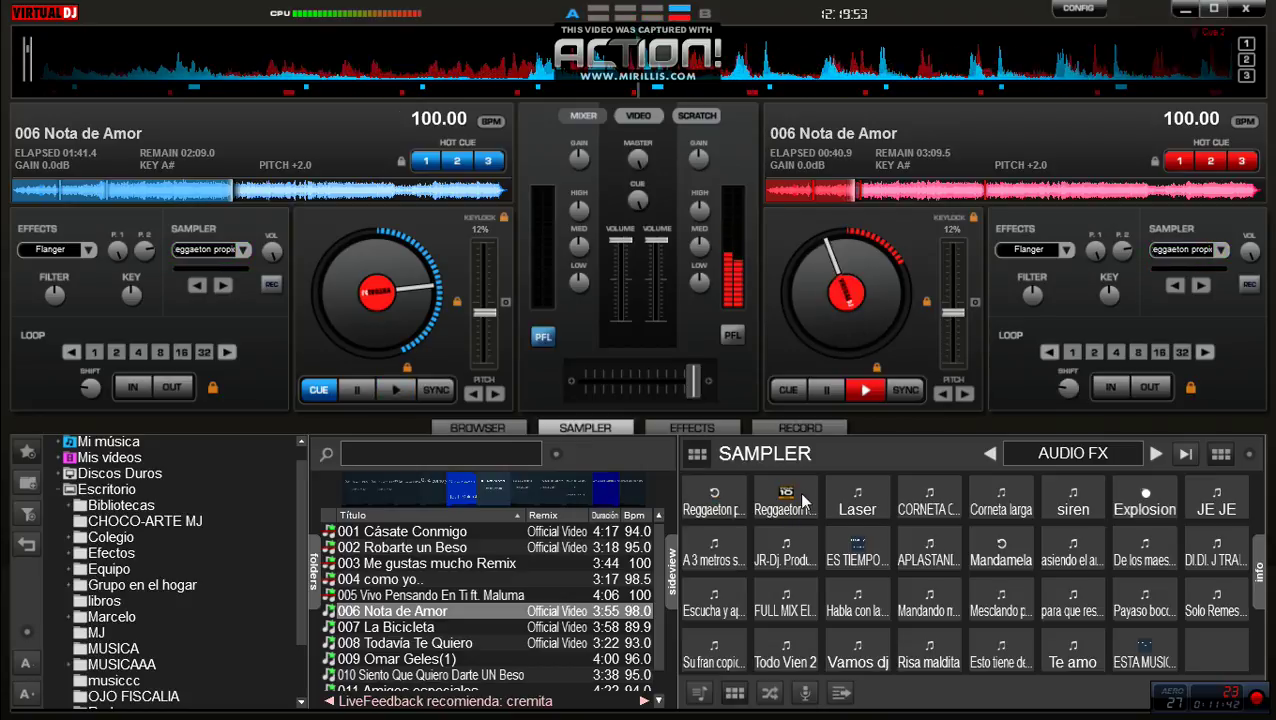
Start Nota de Amor on deck 1 from its cue point and crossfade fully to deck 1
left_click(404, 387)
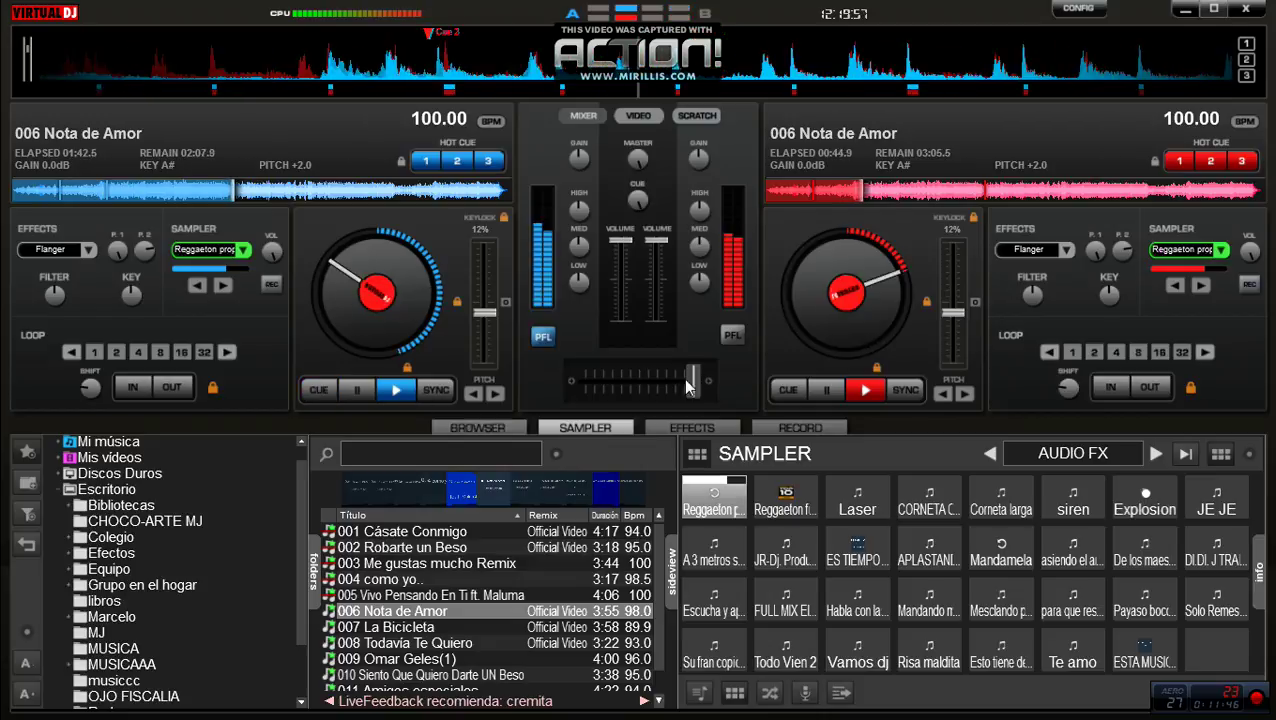
left_click_drag(692, 380, 585, 380)
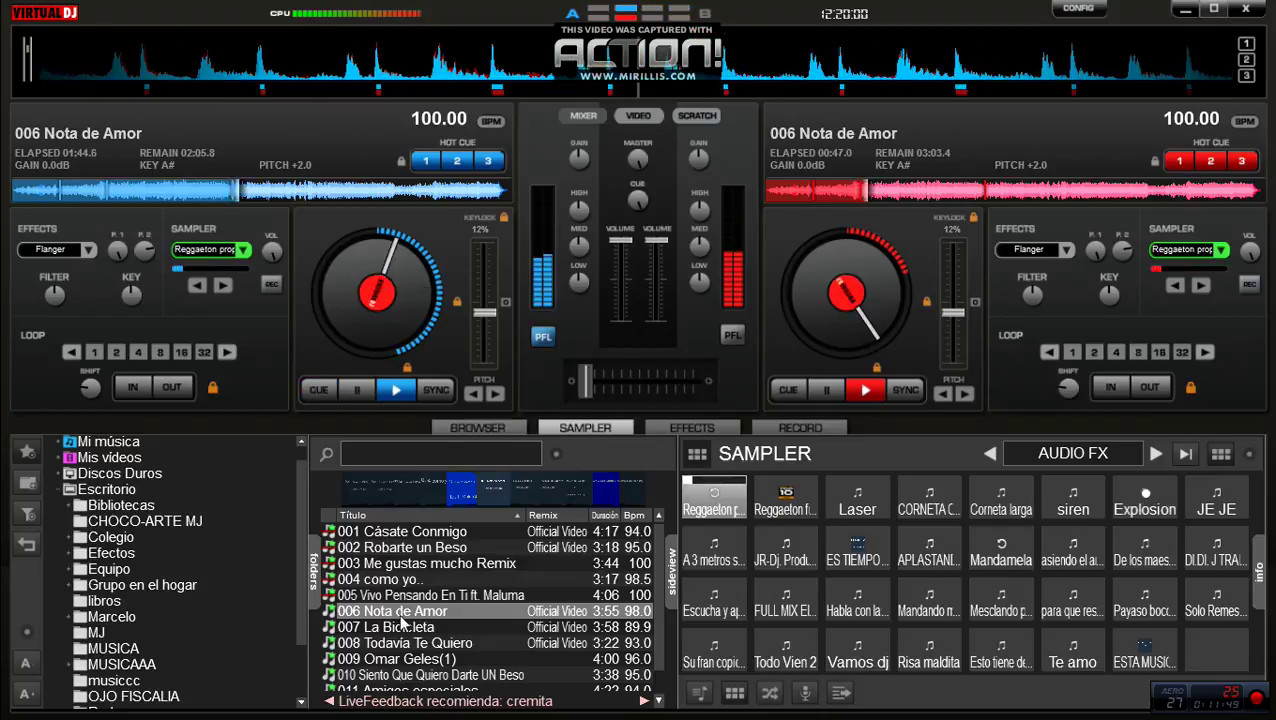
Load 007 La Bicicleta onto deck 2, cue it at about 0:08 and raise the deck's gain to 2.2 dB
left_click_drag(560, 626, 787, 338)
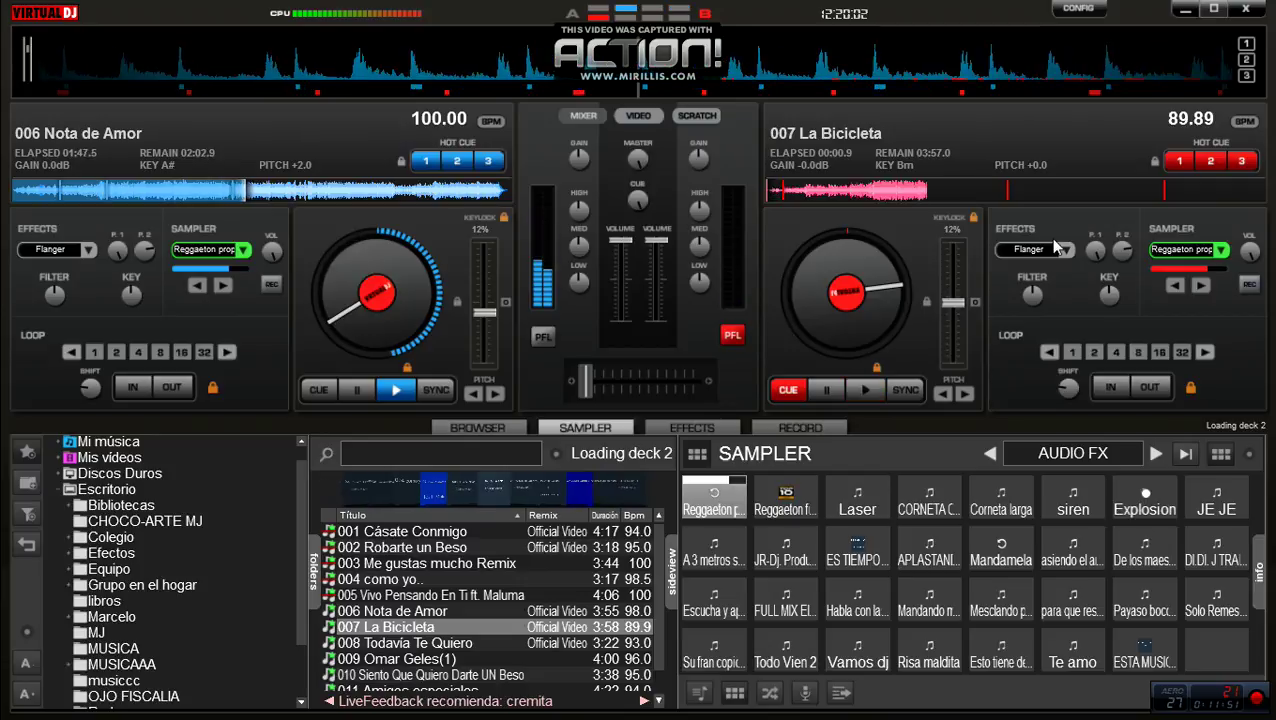
scroll(702, 160, "up", 2)
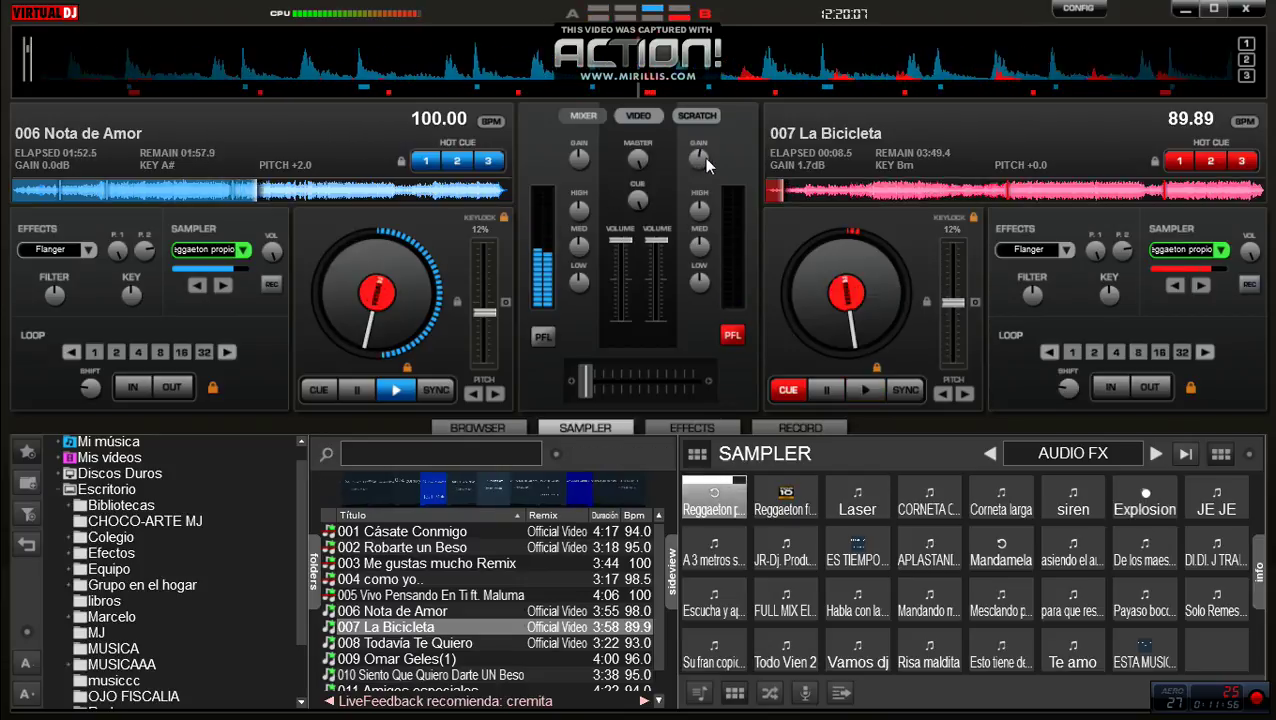
scroll(706, 163, "up", 1)
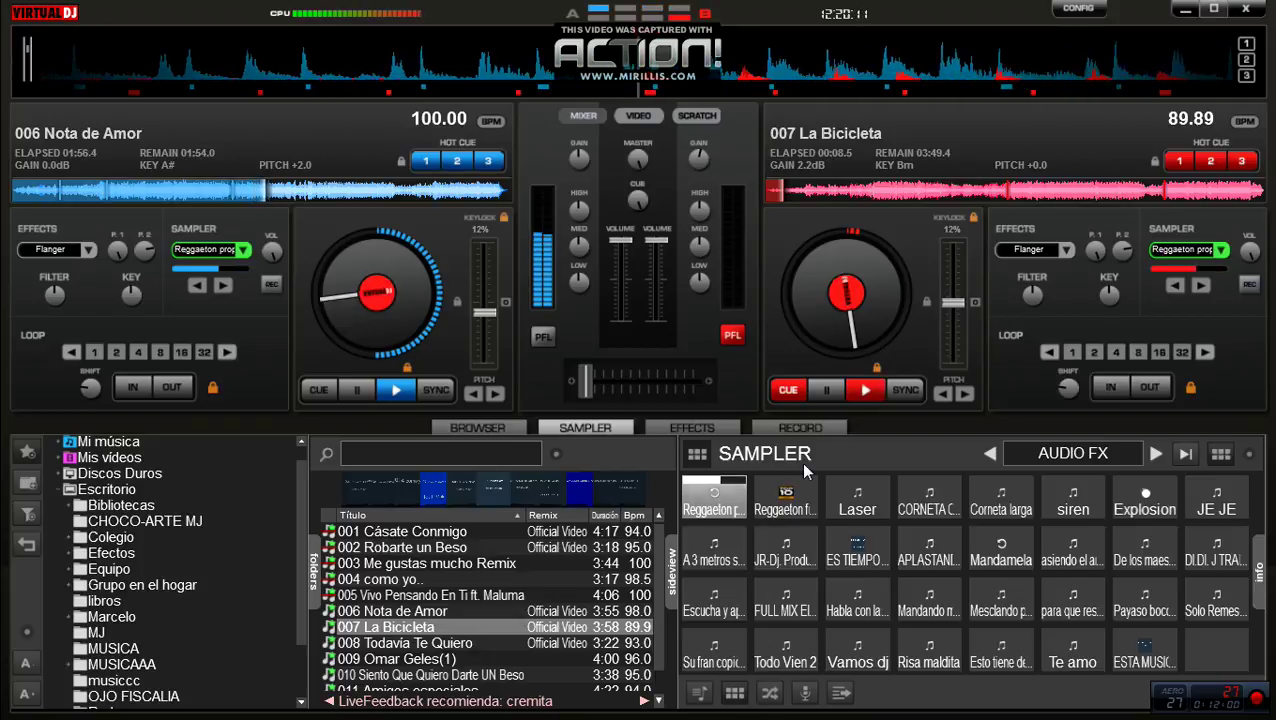
Trigger the Explosion sample repeatedly over Nota de Amor on deck 1 and stop the Reggaeton propio loop
left_click(1144, 497)
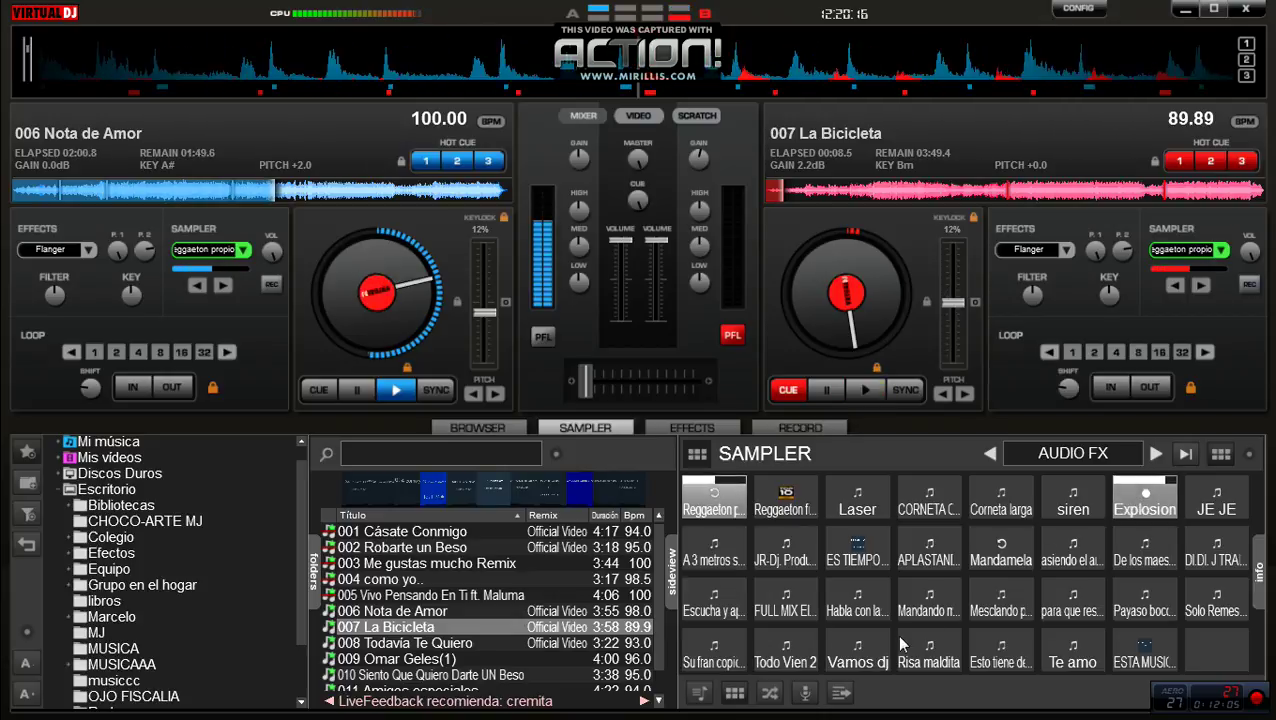
left_click(1118, 510)
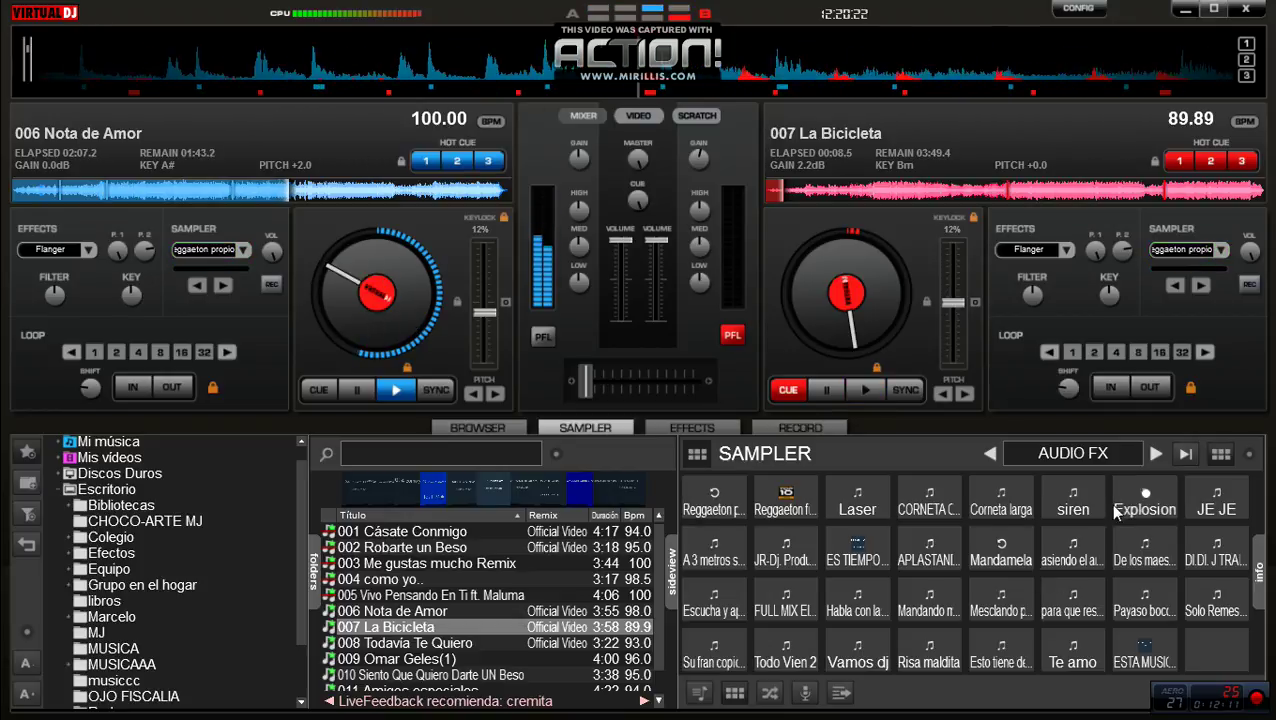
left_click(1125, 502)
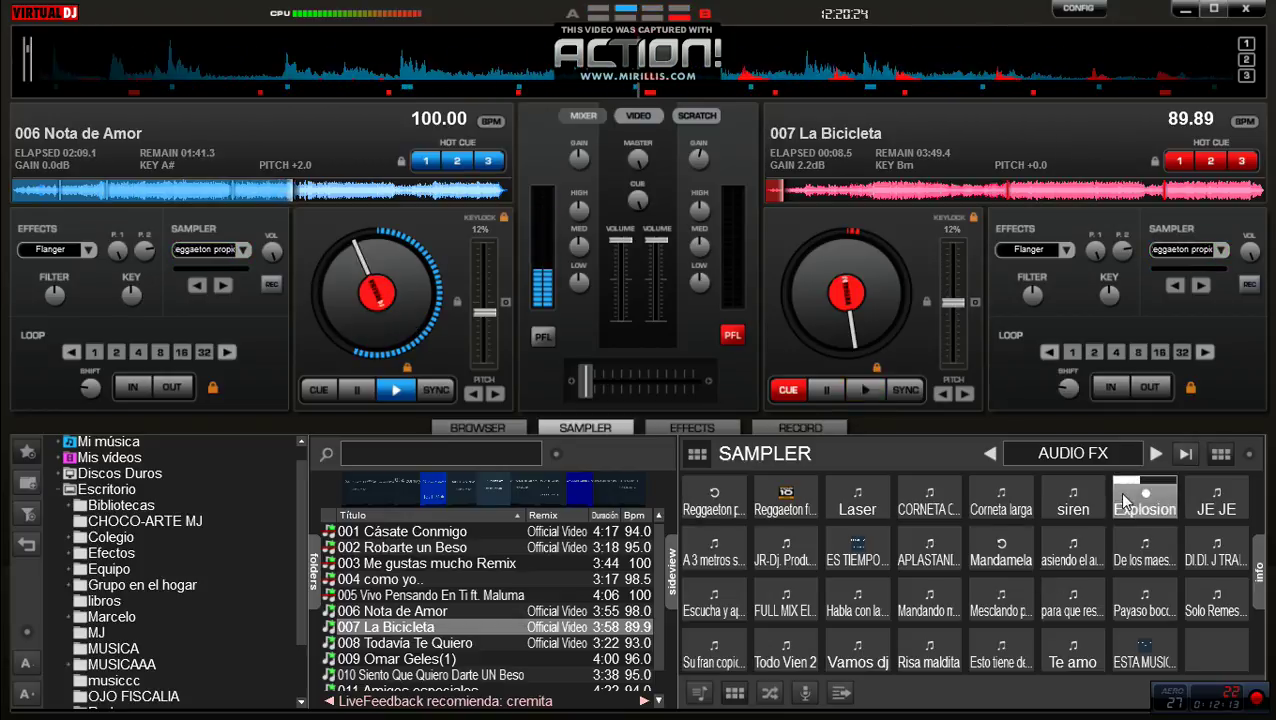
left_click(1125, 502)
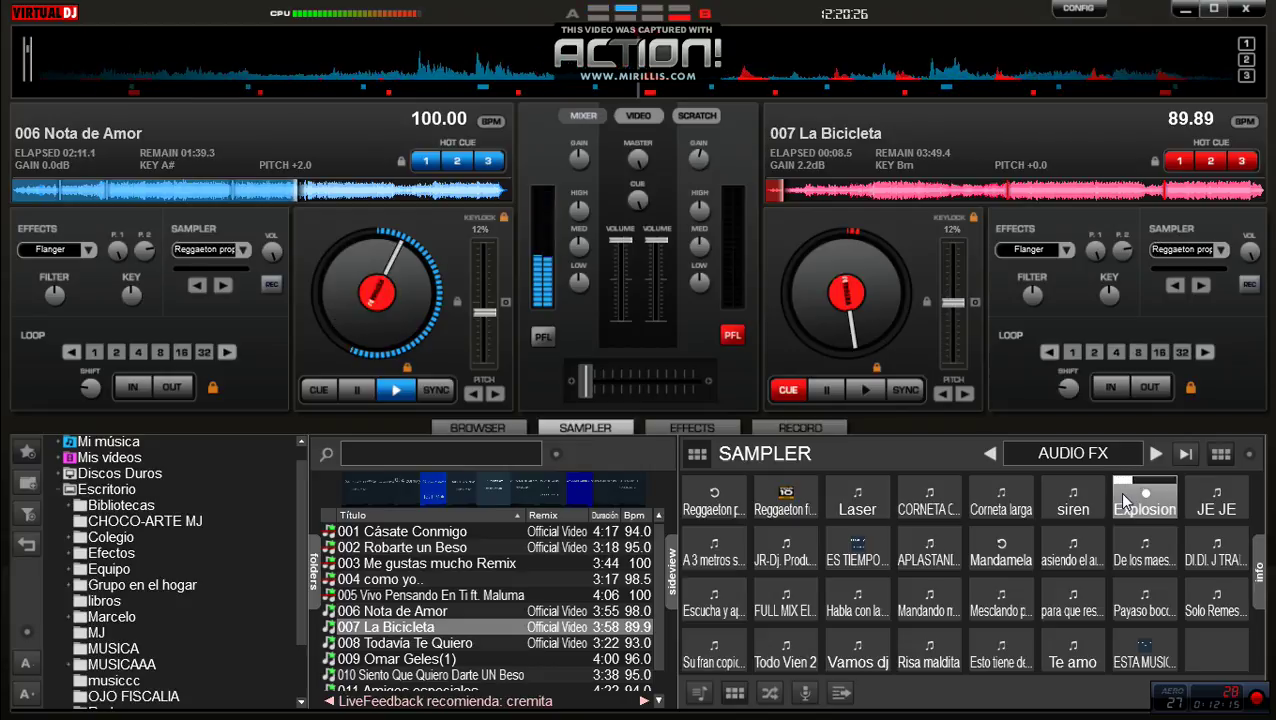
left_click(1125, 502)
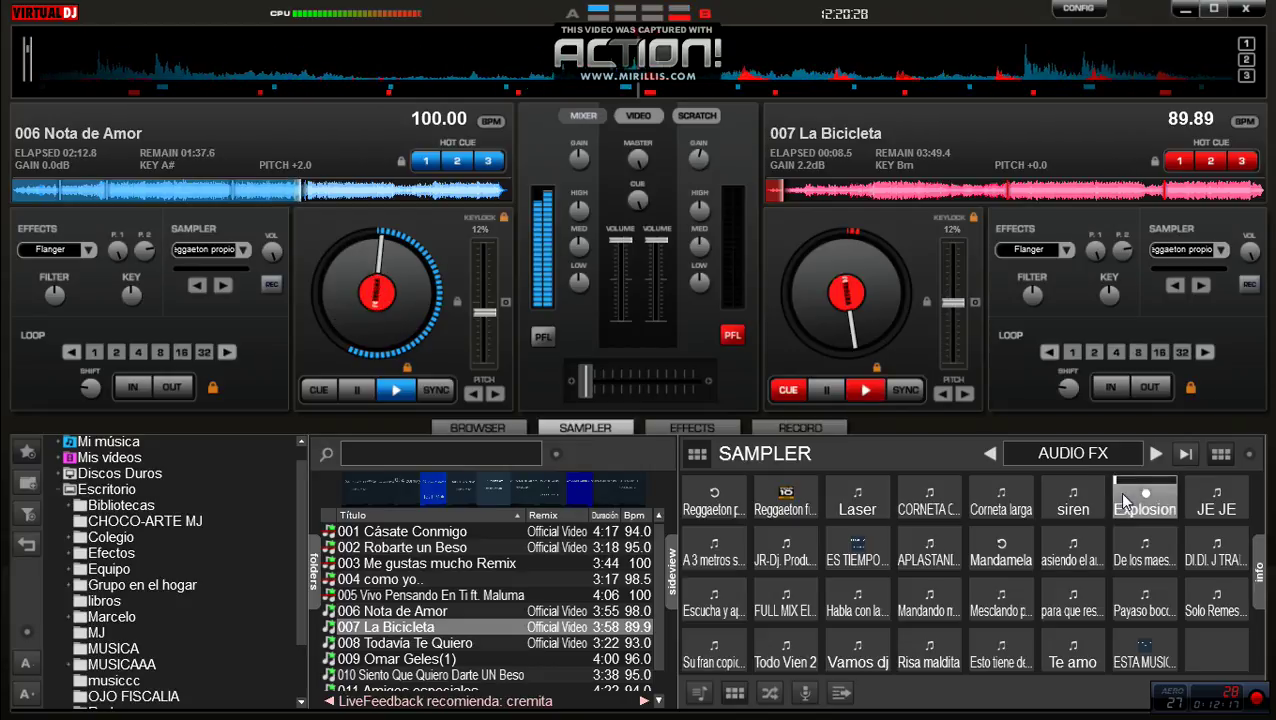
left_click(1125, 502)
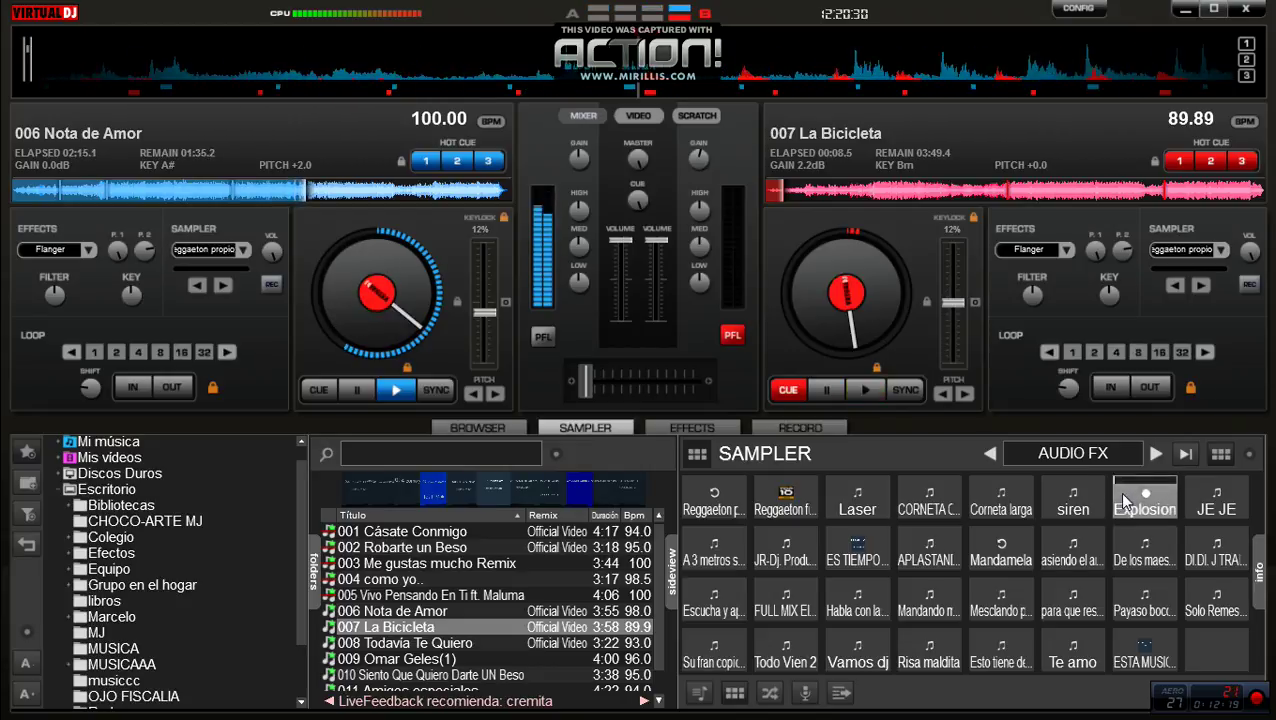
Play the Laser, CORNETA C... and Corneta larga samples in succession over Nota de Amor
left_click(857, 500)
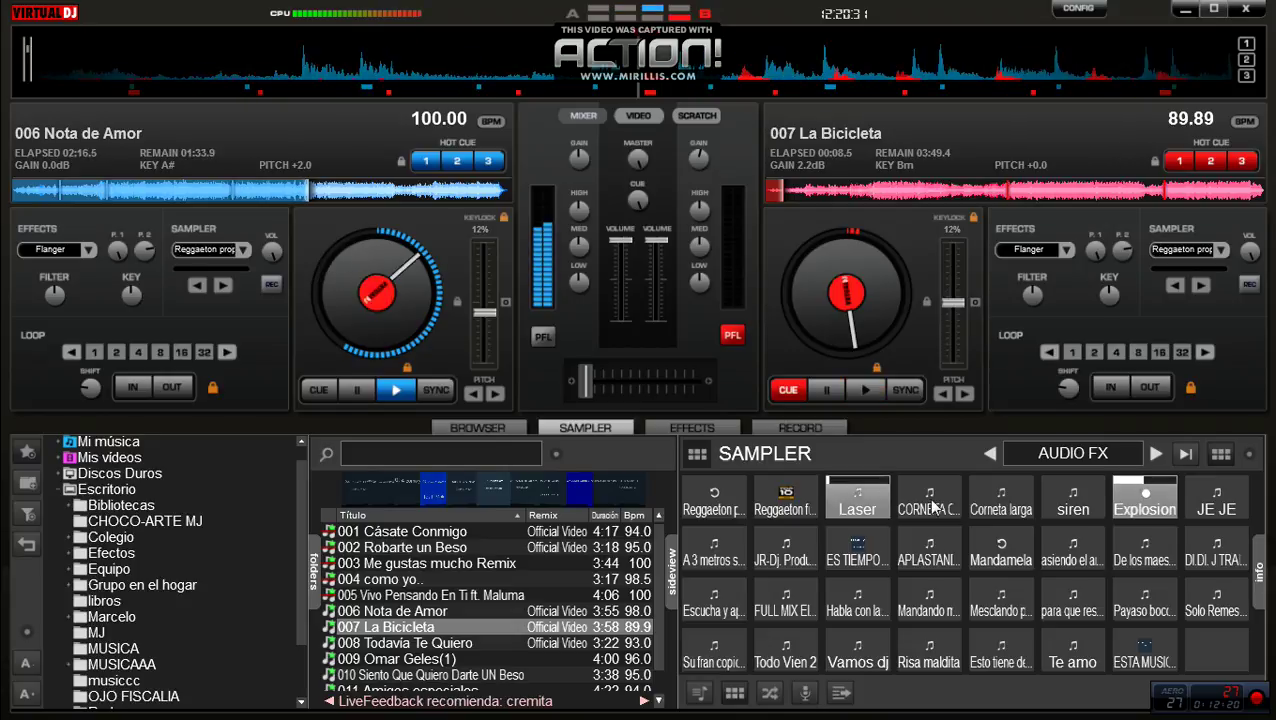
left_click(931, 507)
left_click(996, 504)
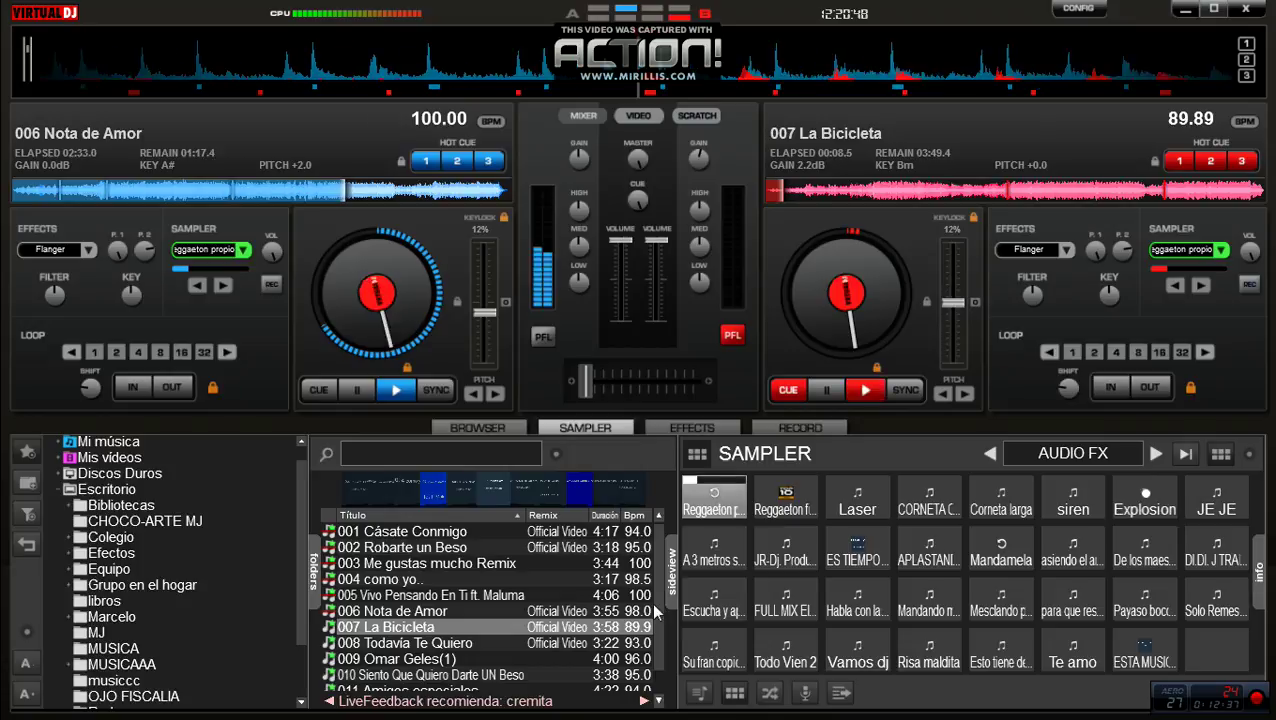
Trigger Explosion twice more at intervals, with the Reggaeton propio loop paused and brought back in over Nota de Amor
scroll(655, 611, "down", 1)
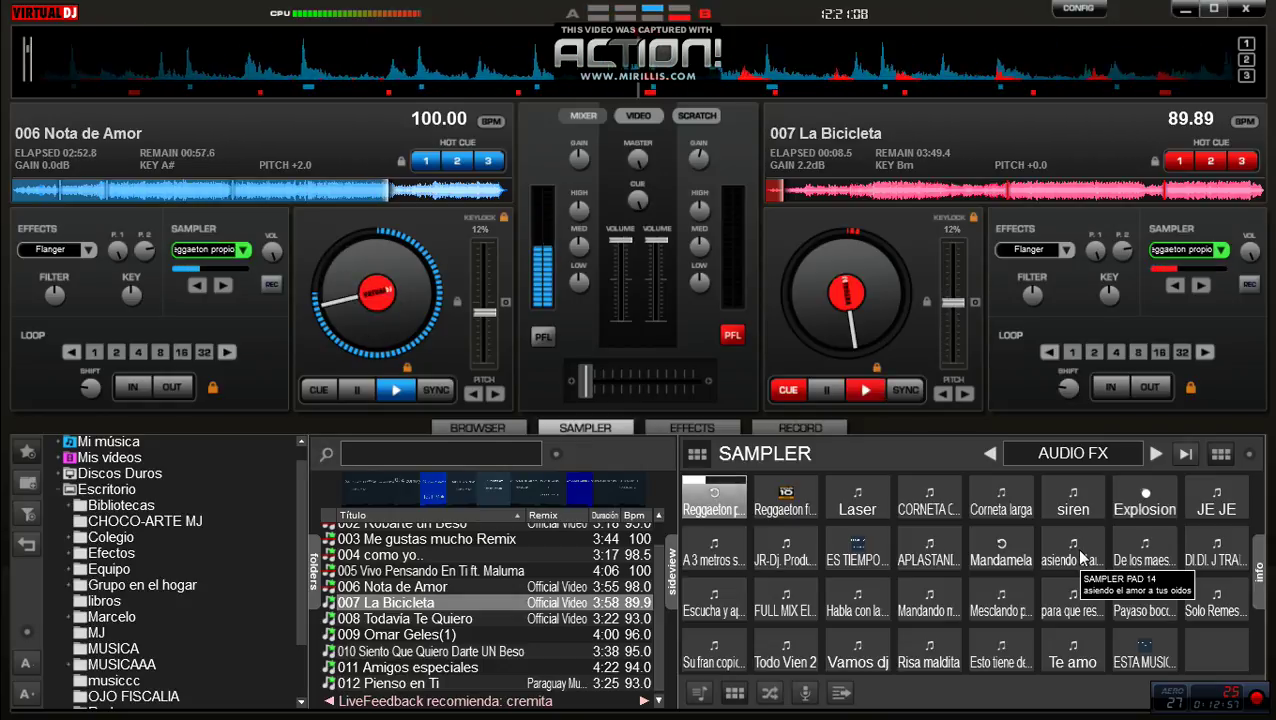
left_click(1145, 505)
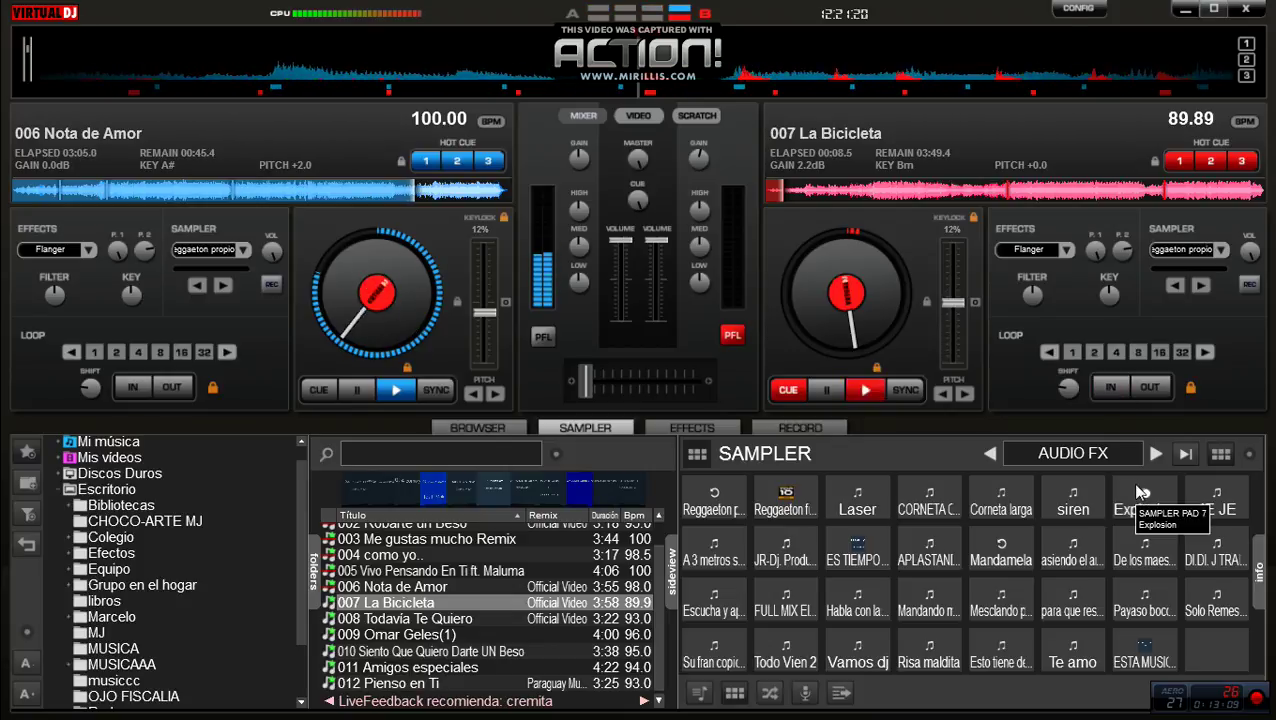
left_click(1140, 492)
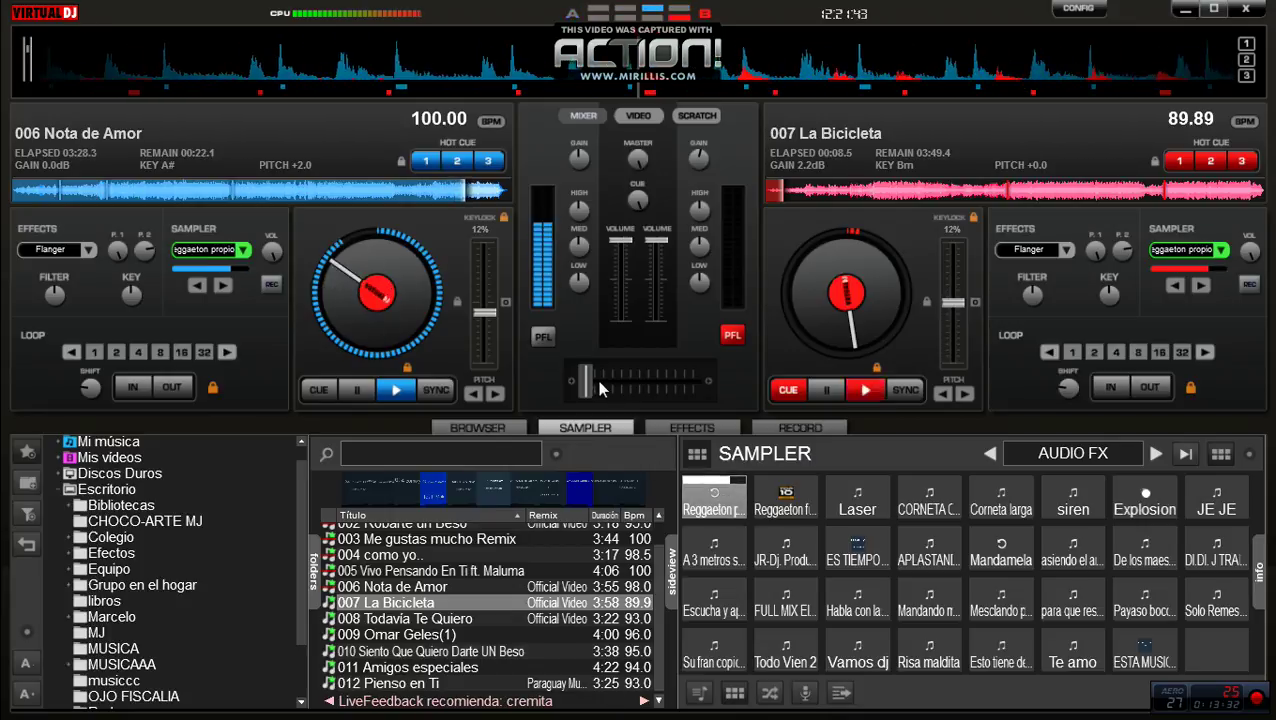
Center the crossfader, trigger Explosion, and start La Bicicleta on deck 2 from its cue, synced at 100 BPM
left_click_drag(588, 379, 640, 385)
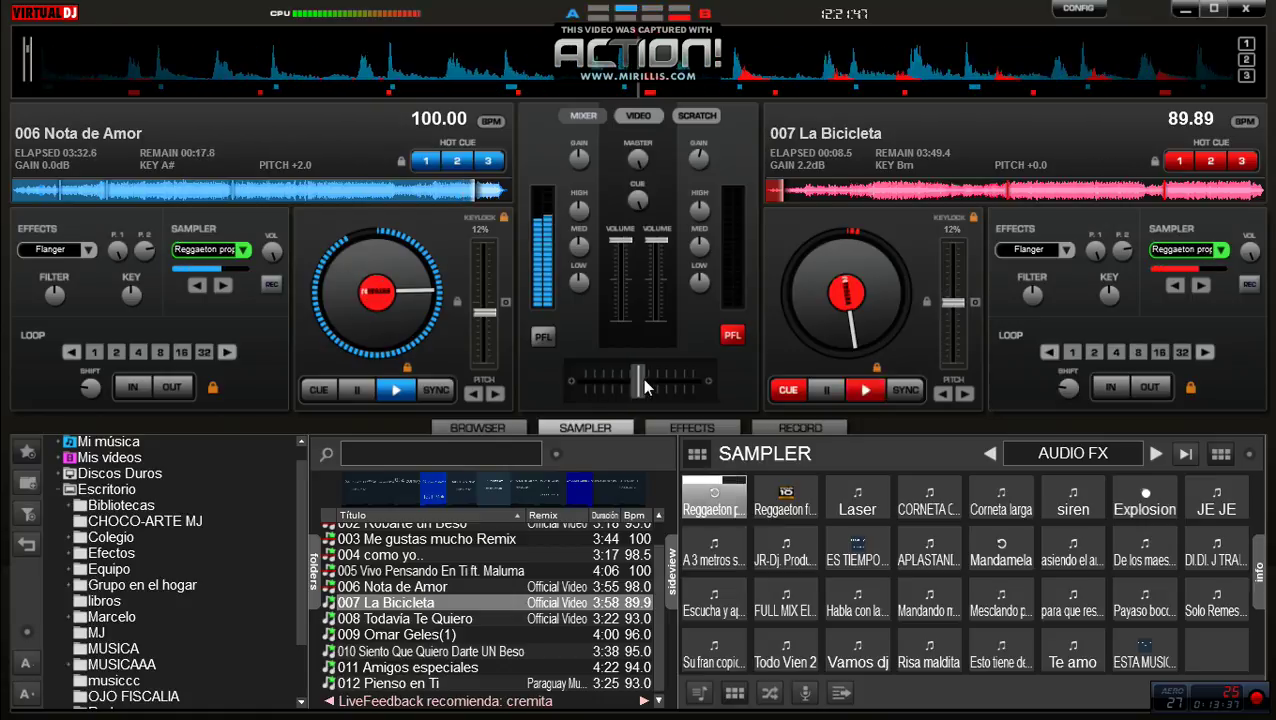
left_click(1131, 503)
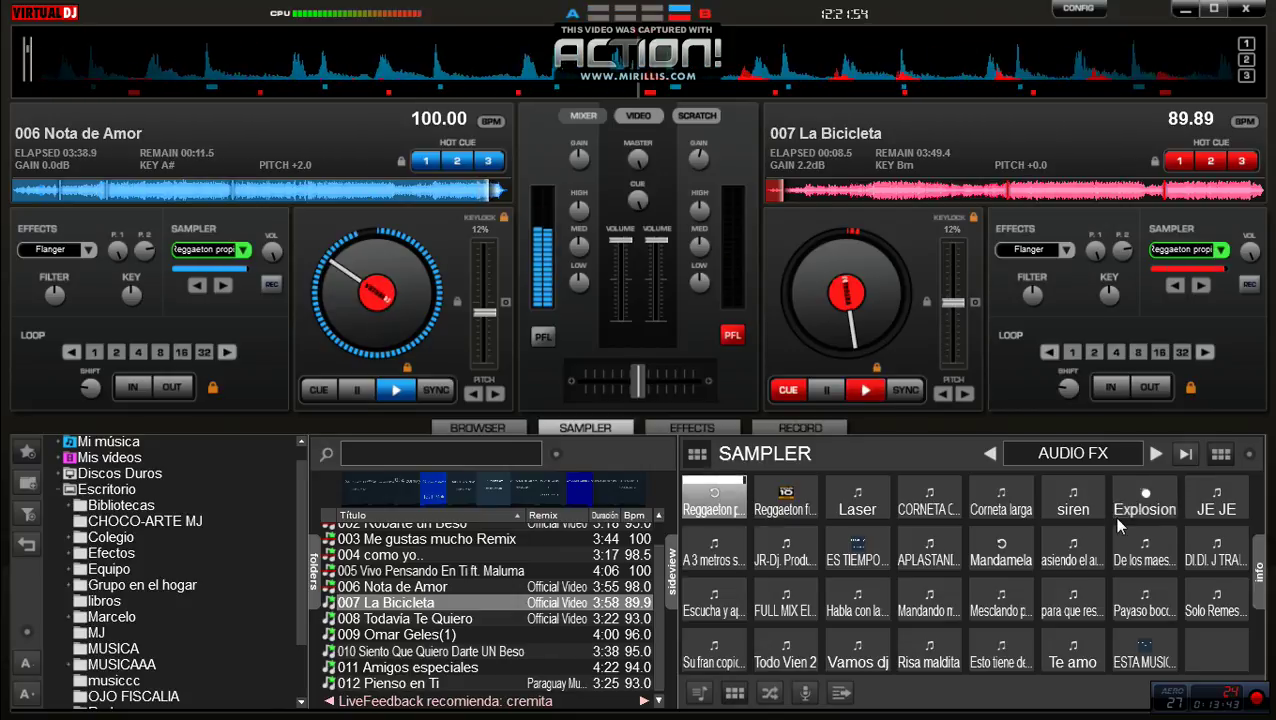
key("space")
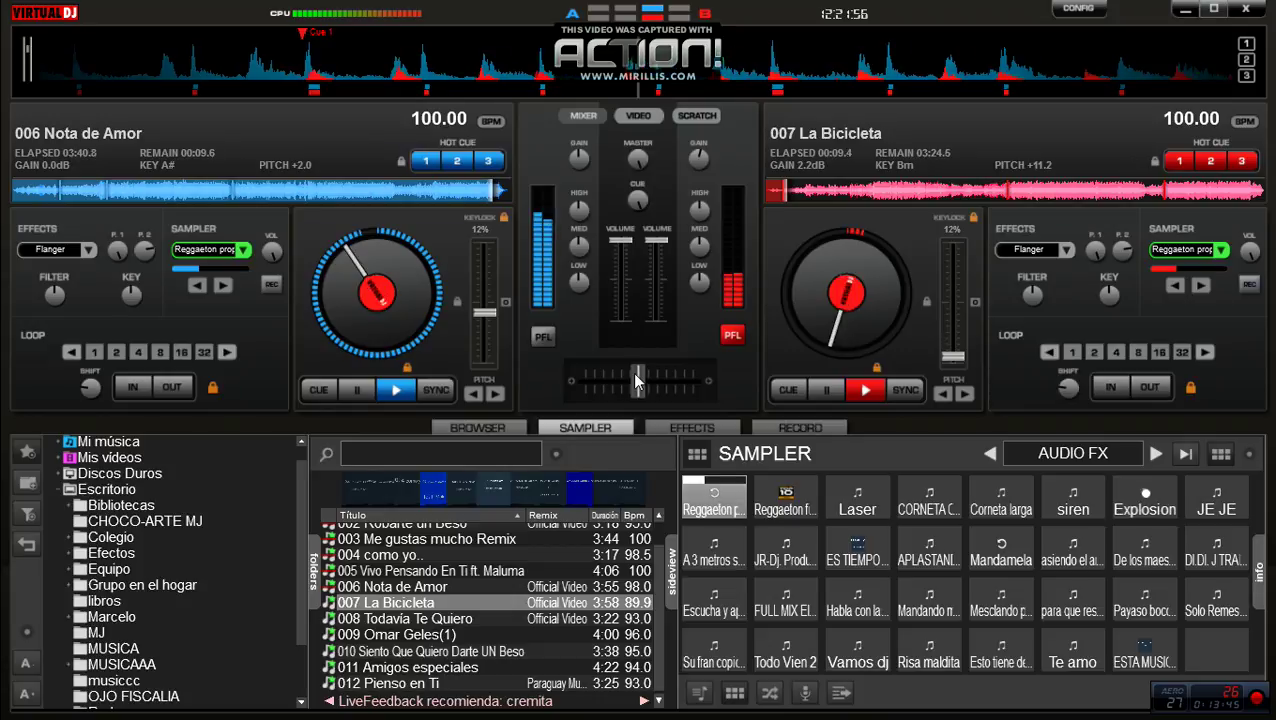
Crossfade from Nota de Amor to deck 2 in two stages, playing the Su fran copi..., Risa maldita and Explosion samples during the blend
left_click_drag(645, 382, 654, 382)
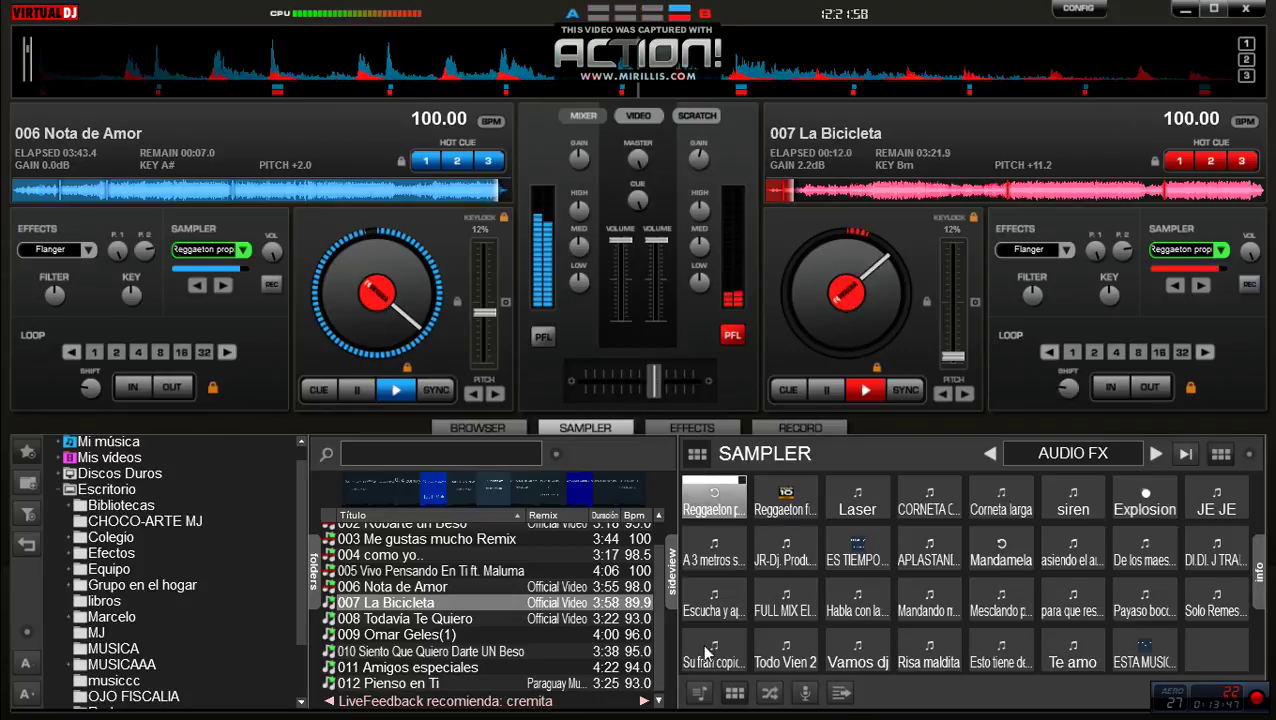
left_click(706, 652)
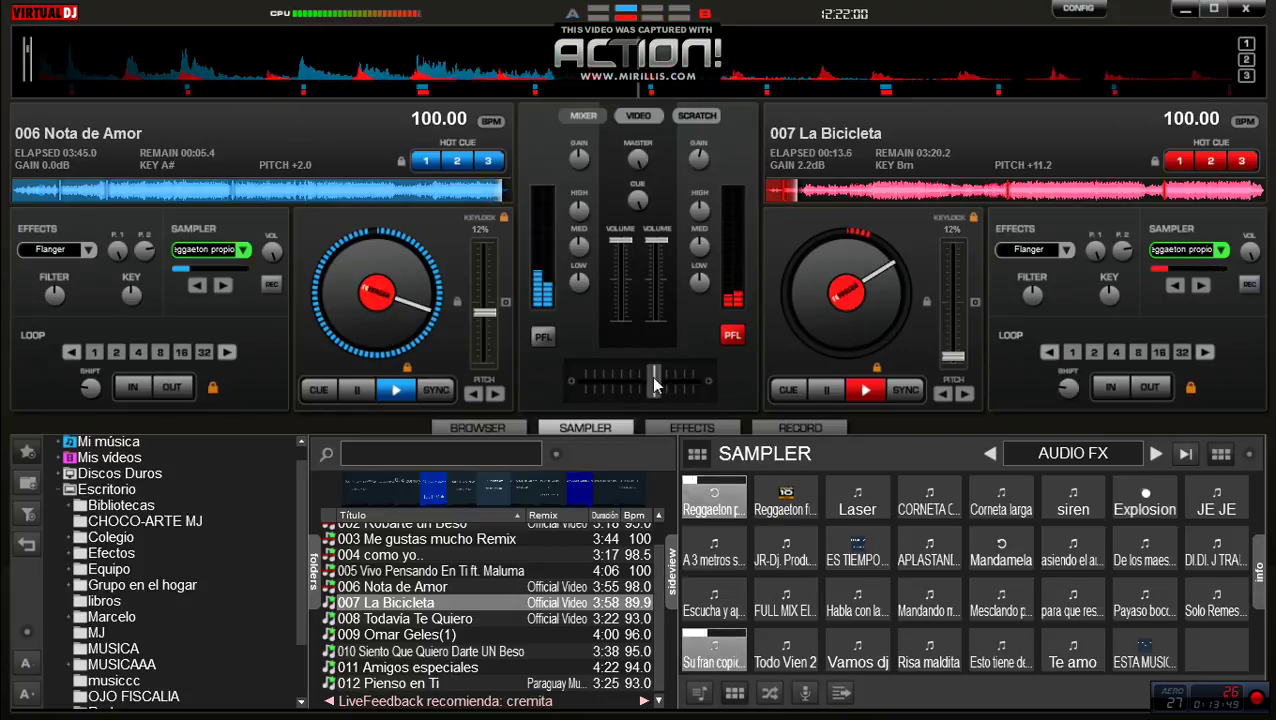
left_click(911, 639)
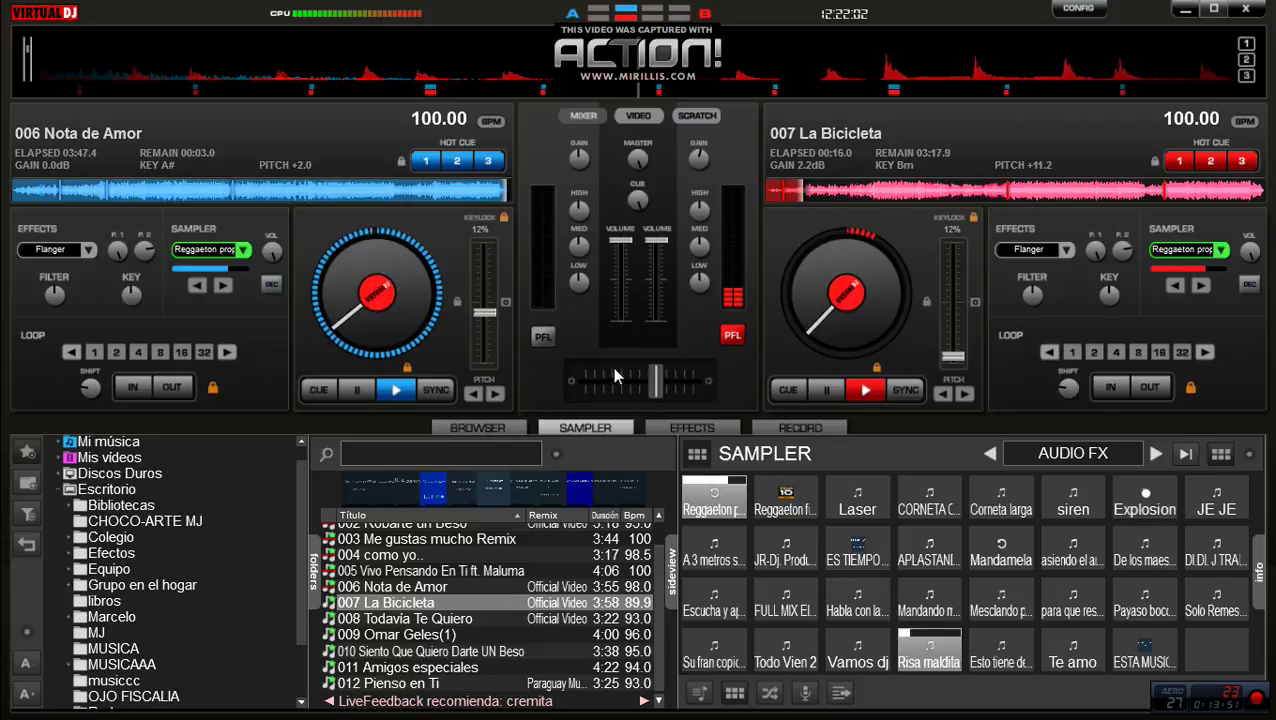
left_click(1112, 388)
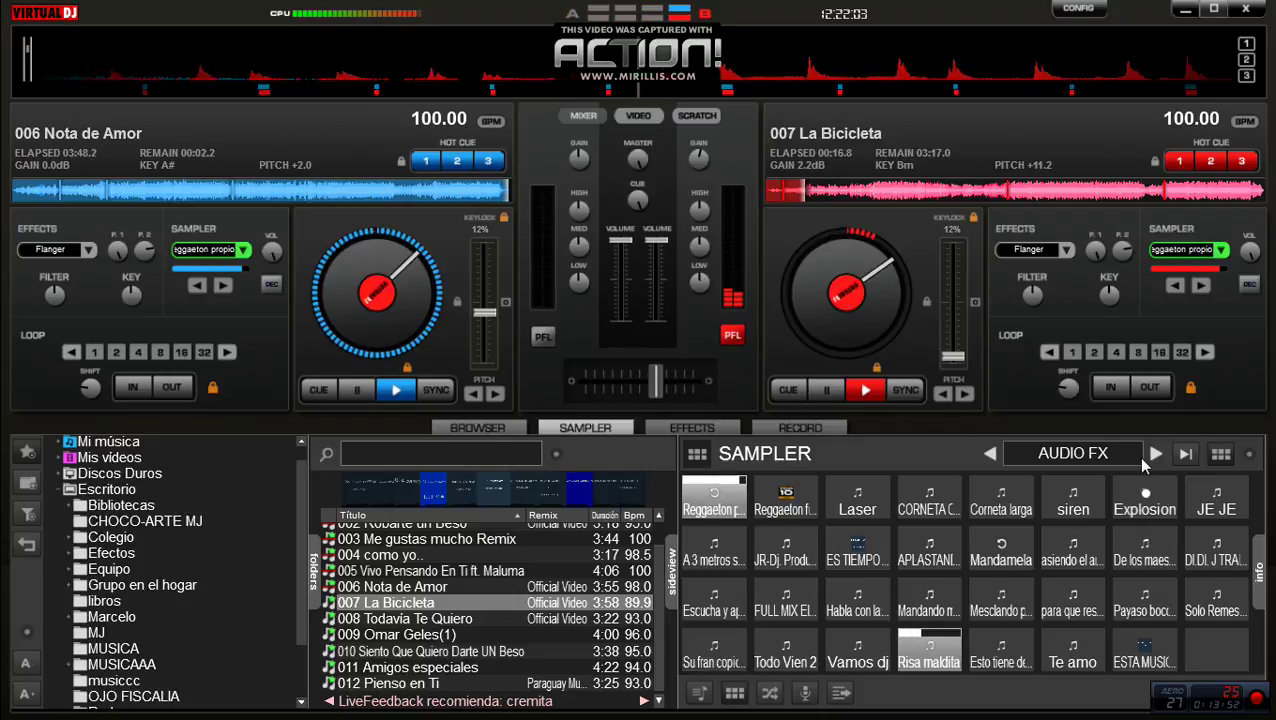
left_click(1145, 496)
left_click_drag(655, 381, 700, 385)
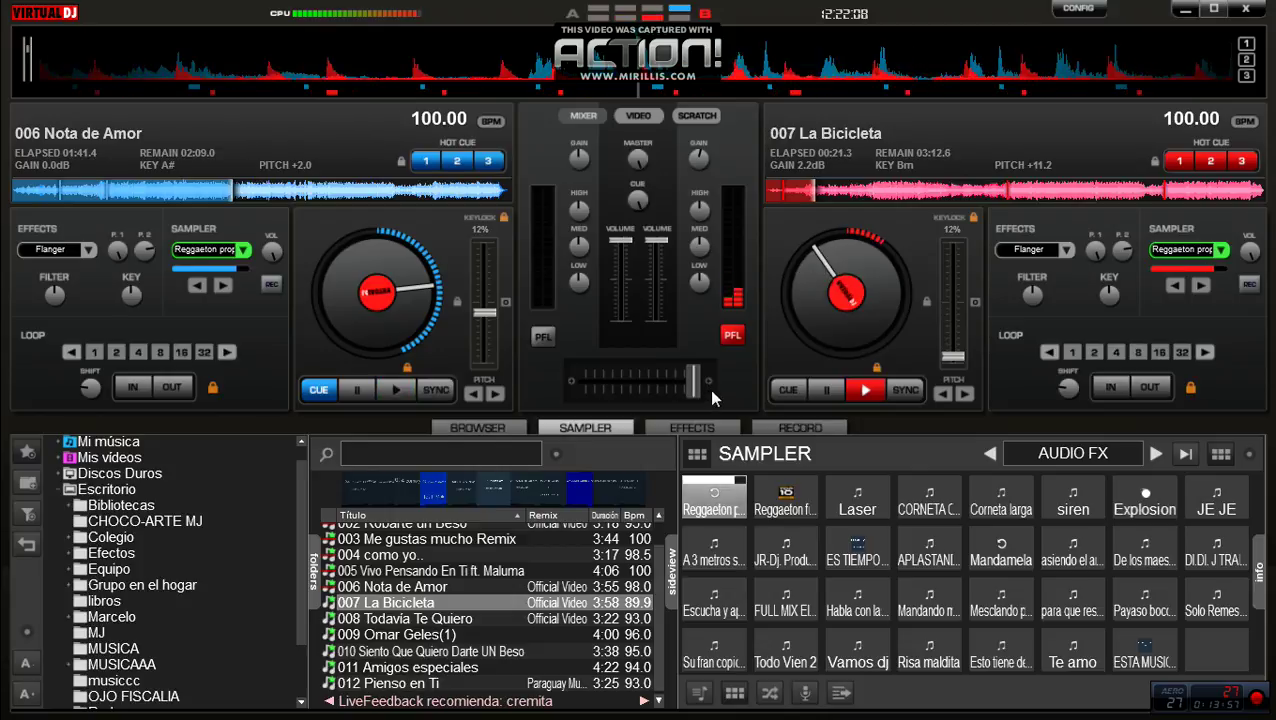
Load 007 La Bicicleta onto deck 1, cue it at hot cue 3, about 3:10, with 2.5 dB gain, and return headphone monitoring to deck 2
left_click_drag(386, 602, 389, 333)
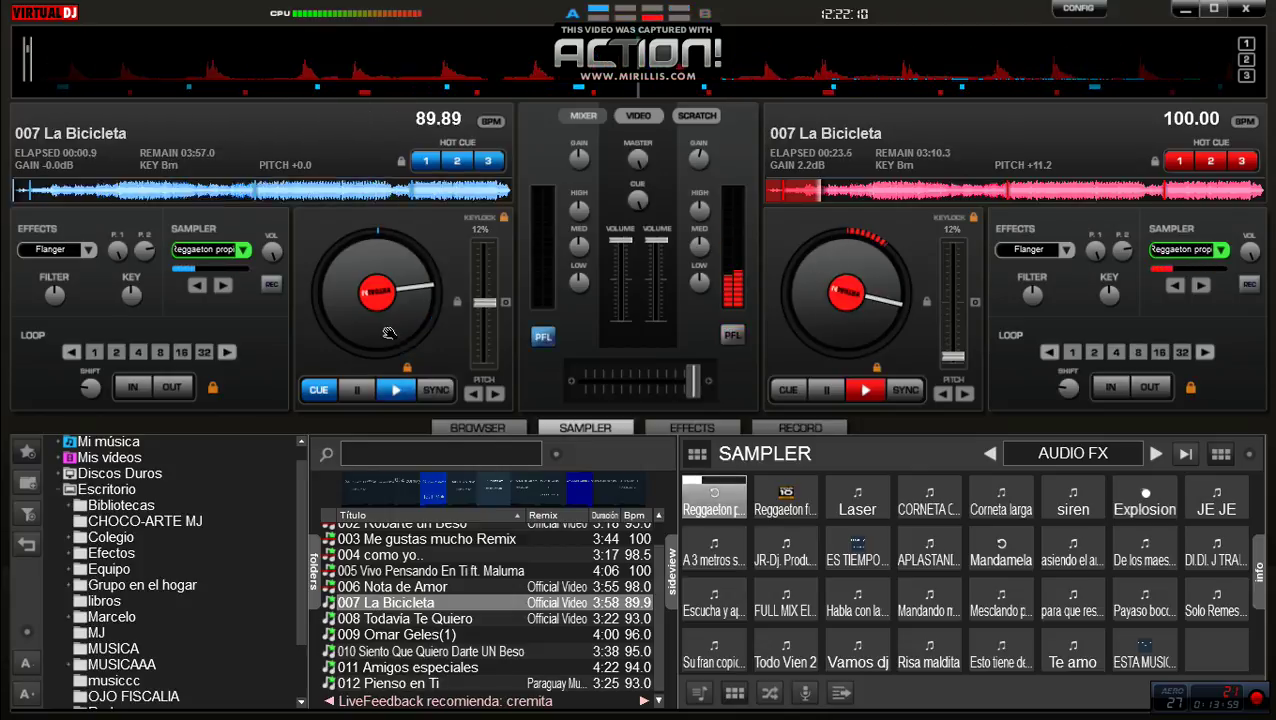
left_click(487, 161)
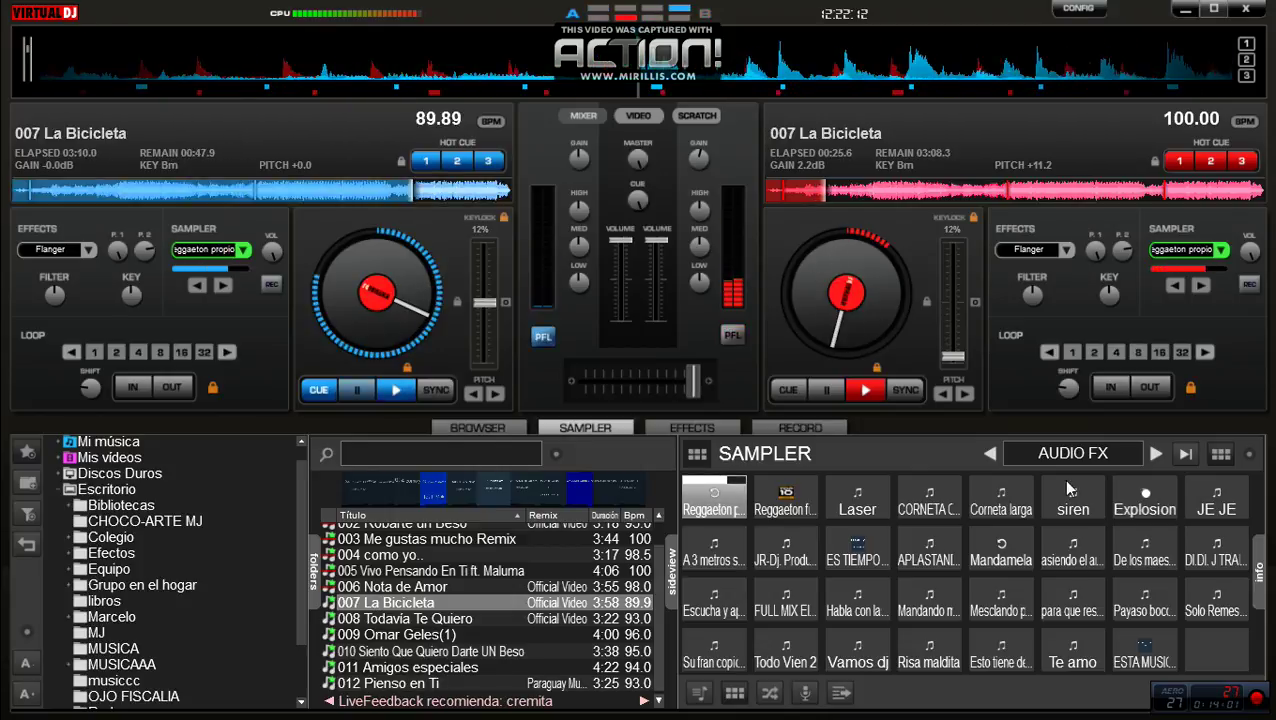
left_click(1145, 497)
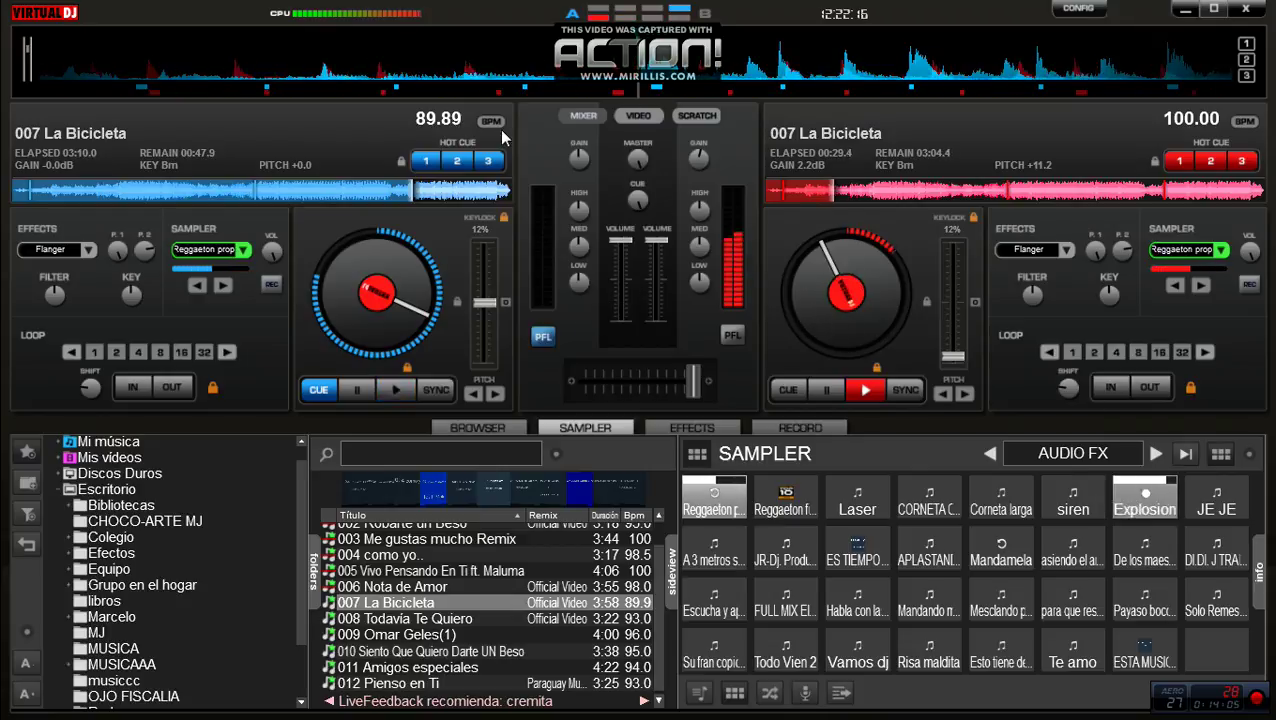
scroll(580, 158, "up", 3)
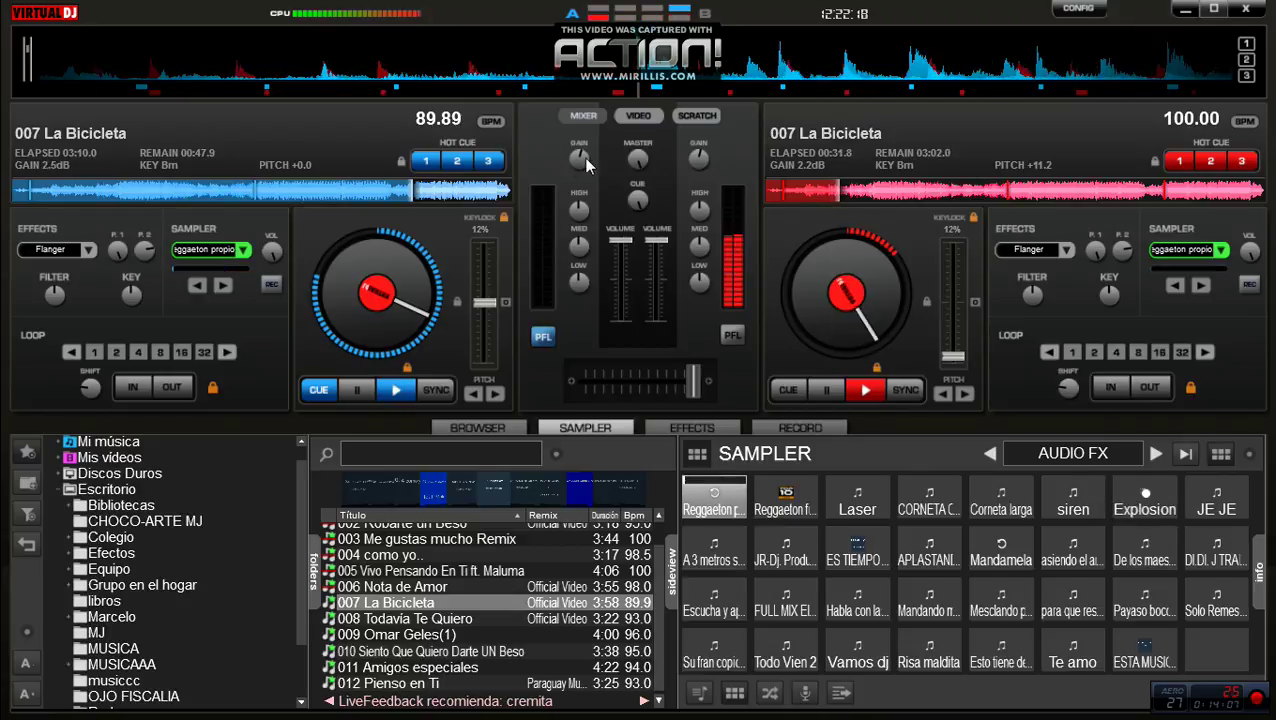
left_click(732, 335)
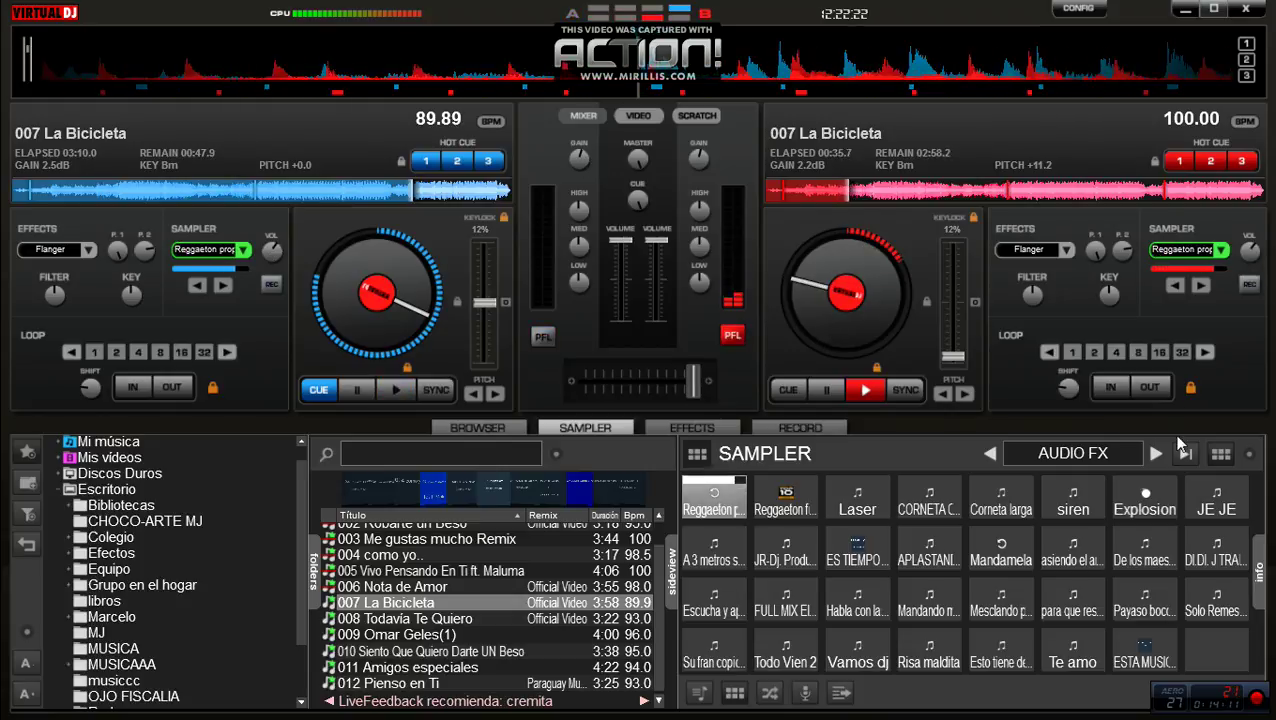
Play Explosion, Laser and CORNETA C... over La Bicicleta on deck 2 and restart the Reggaeton propio loop
left_click(1145, 497)
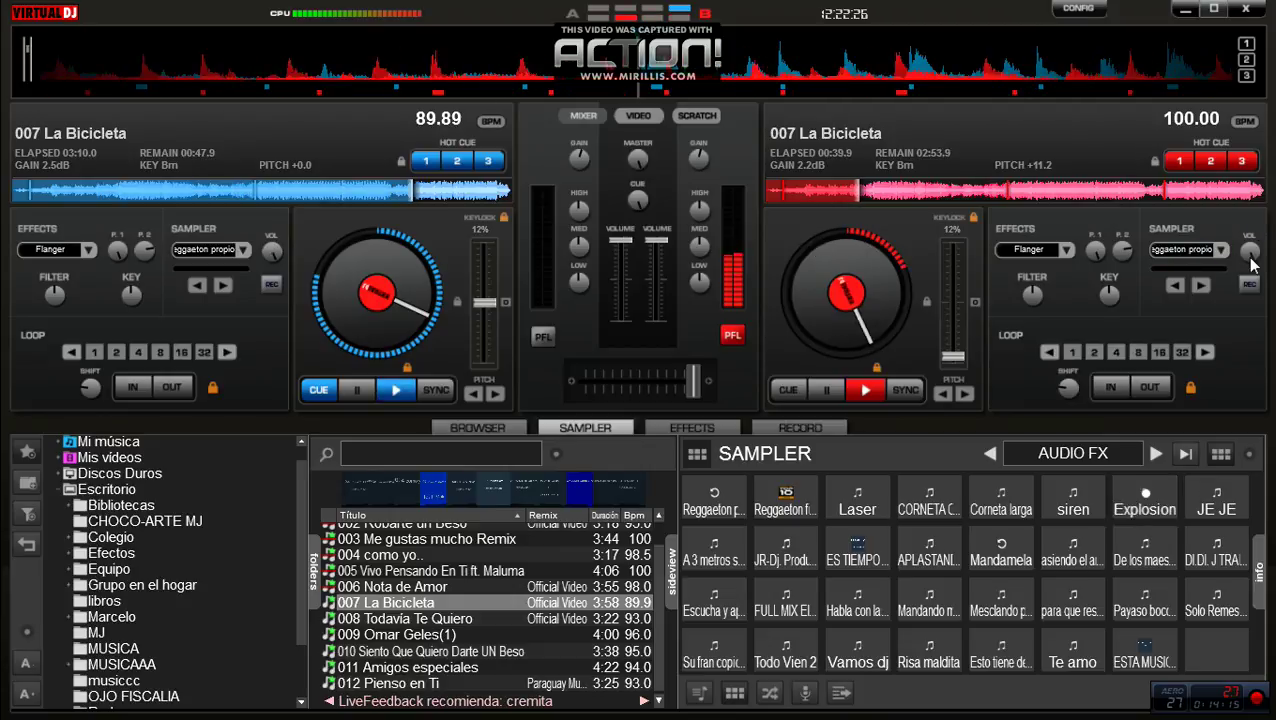
mouse_move(1252, 262)
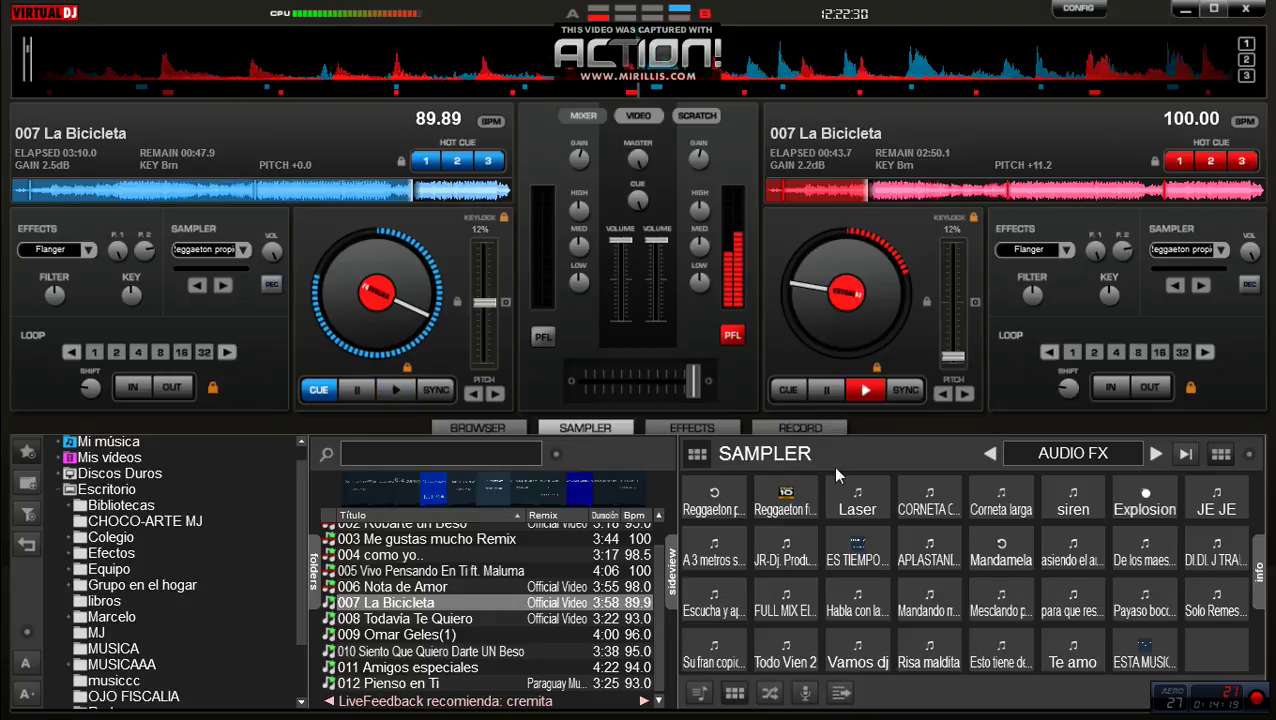
left_click(874, 507)
left_click(944, 506)
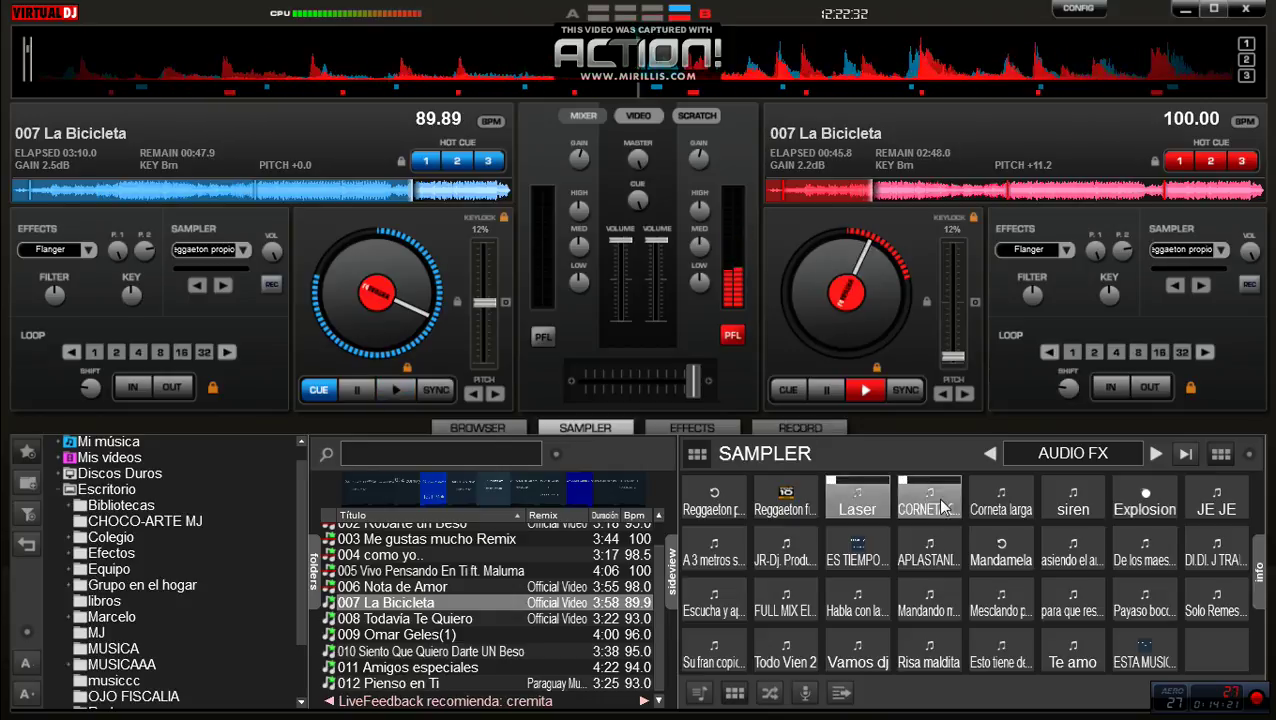
left_click(713, 500)
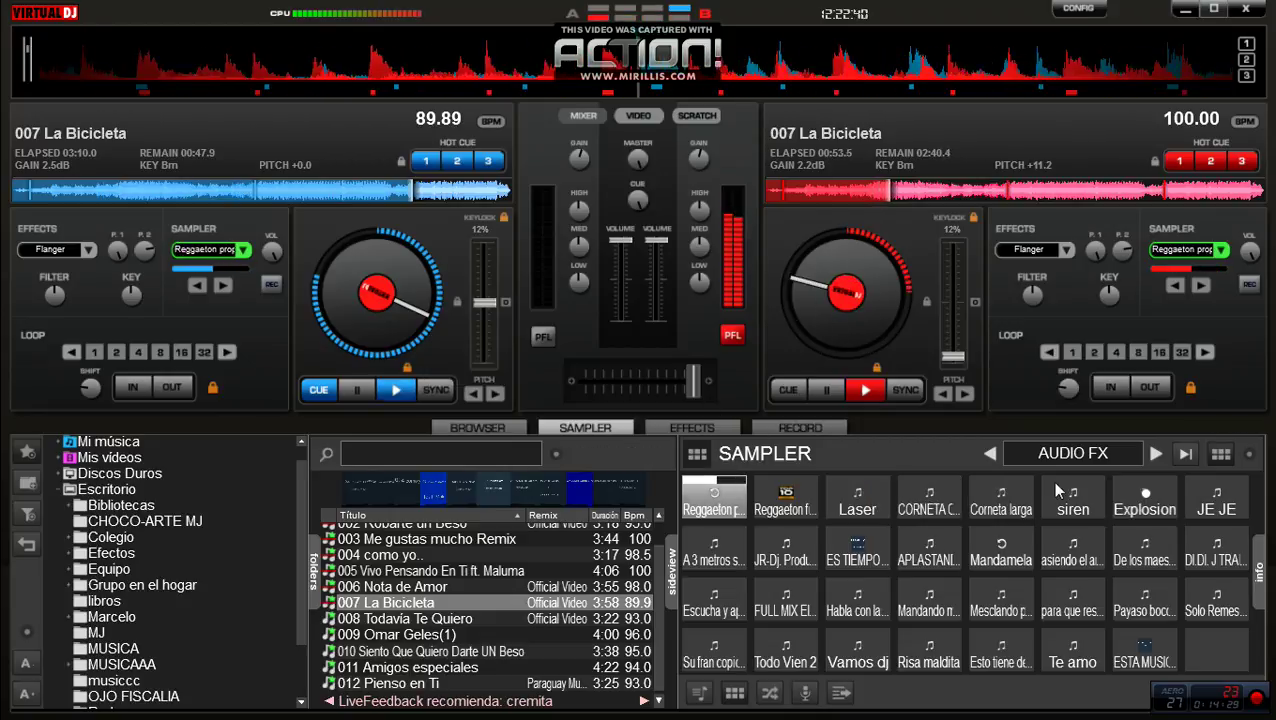
Play the Explosion, asiendo el amor a tus oidos and JR-Dj. Prod... samples over La Bicicleta, ending with another Explosion
left_click(1140, 495)
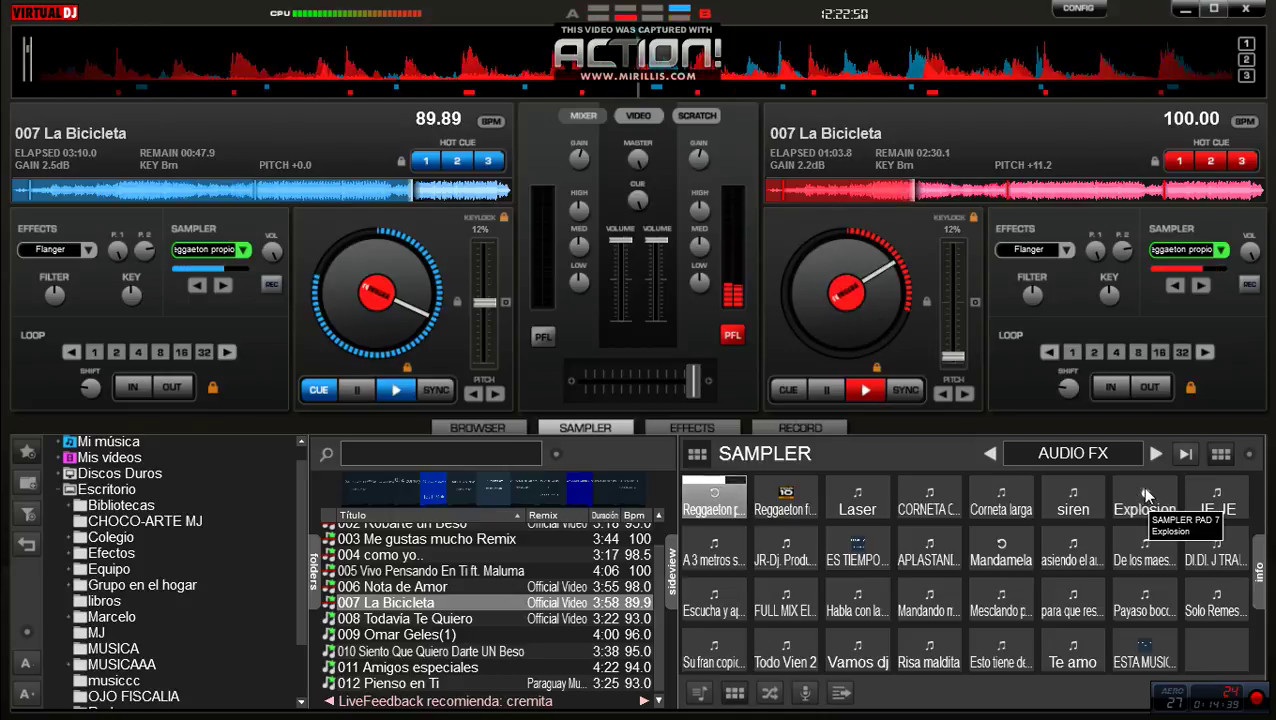
left_click(1068, 545)
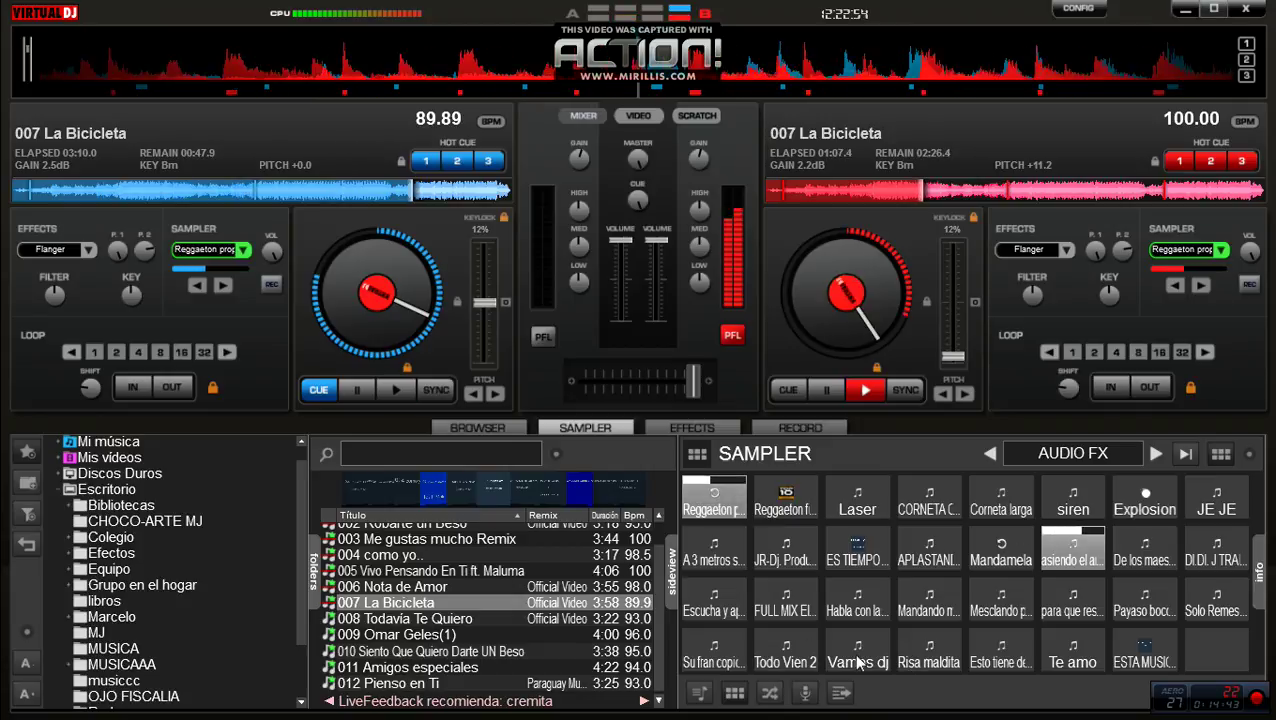
left_click(787, 563)
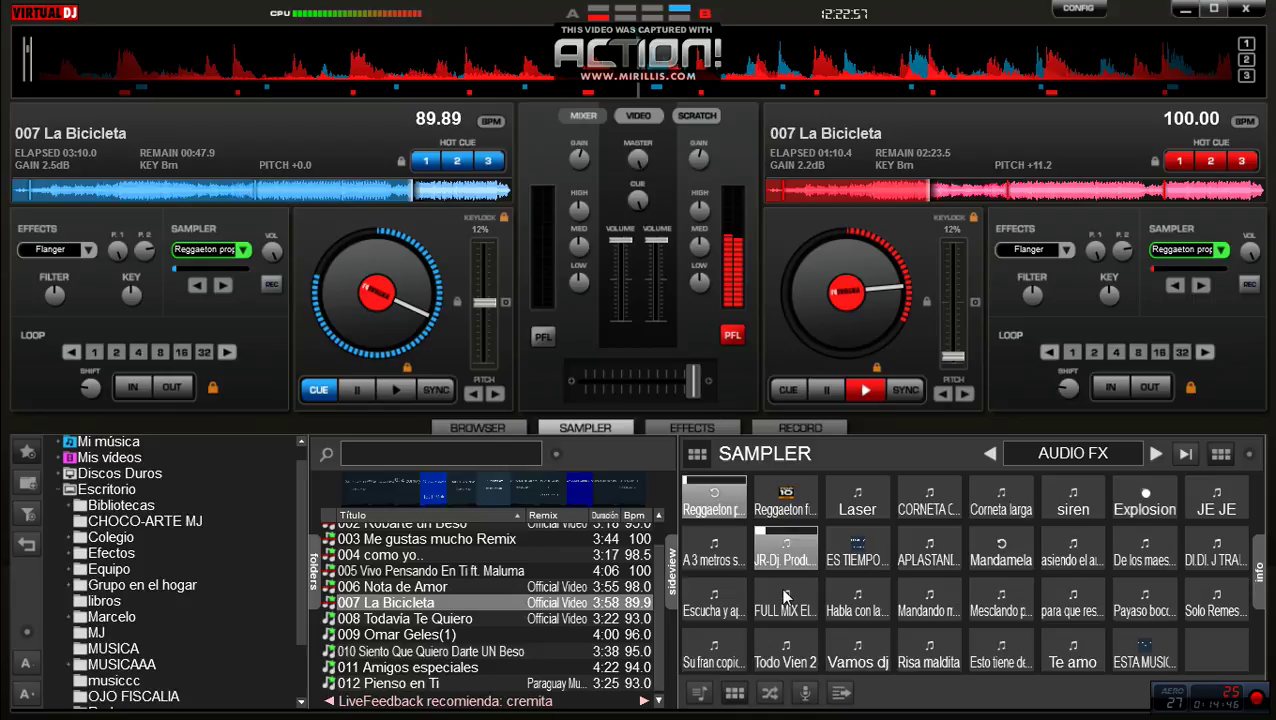
left_click(1146, 500)
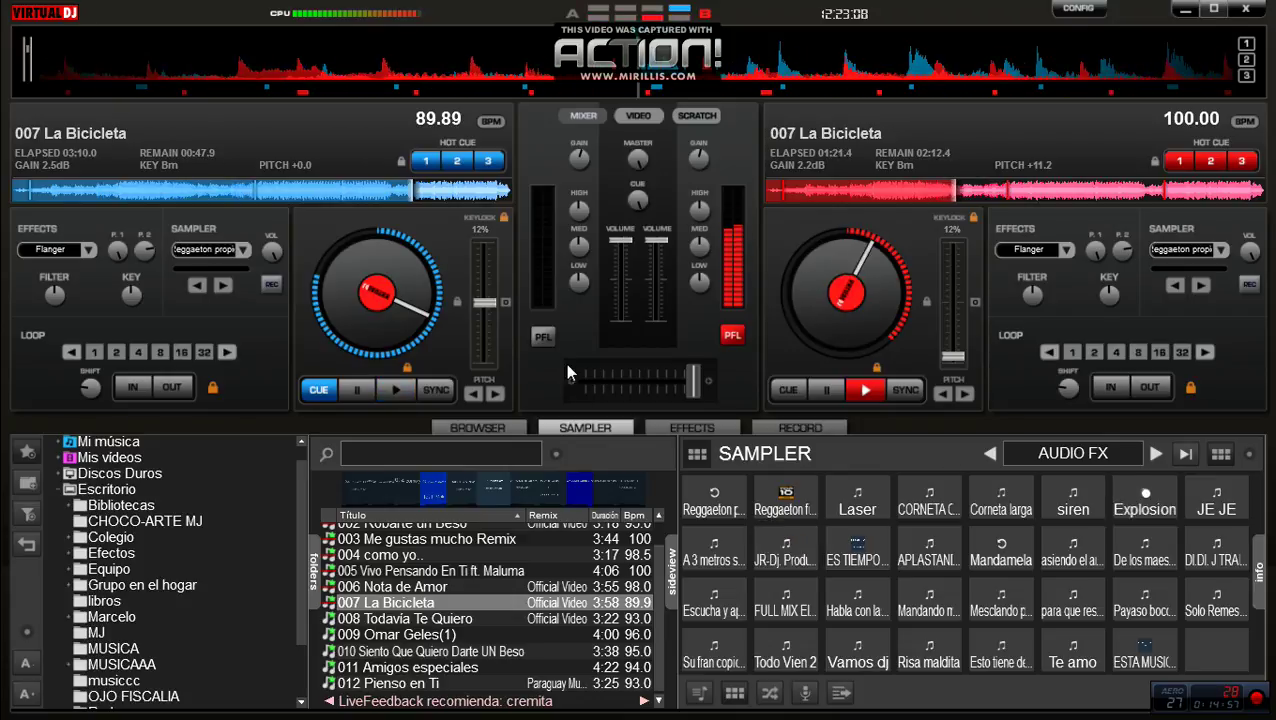
Switch headphone monitoring to deck 1 and play the Explosion sample twice over La Bicicleta on deck 2
left_click(543, 336)
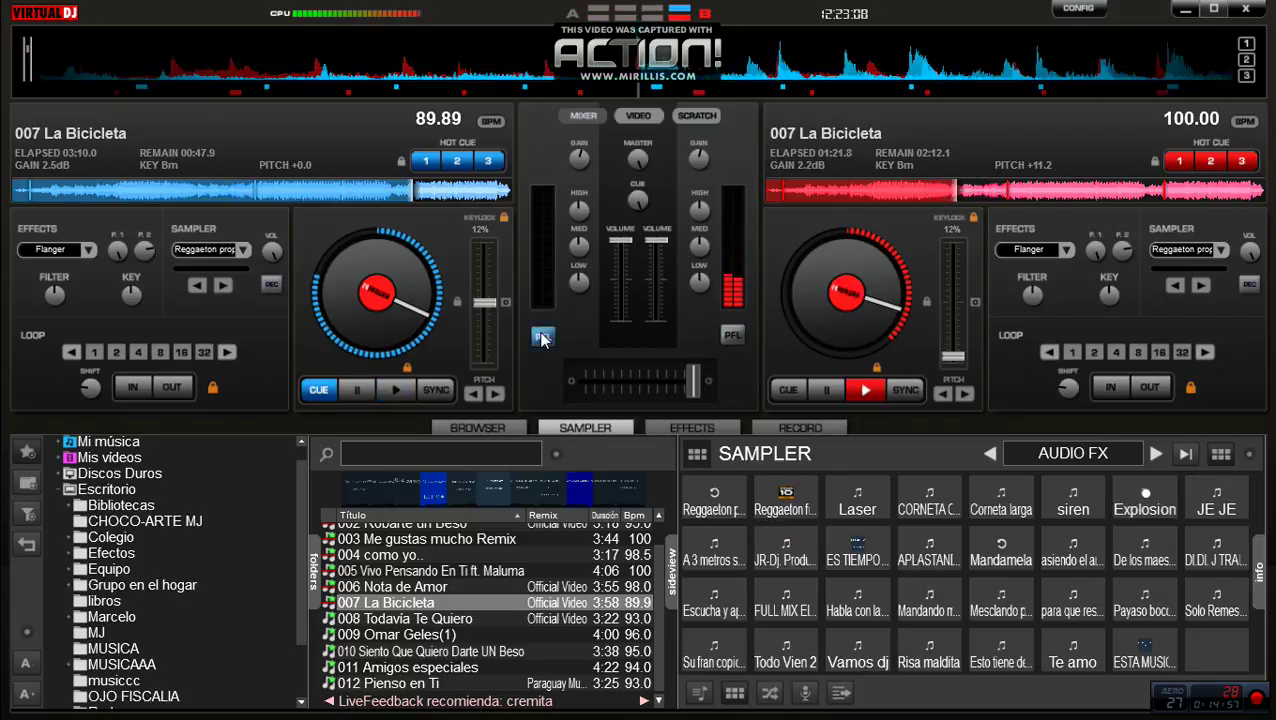
left_click(1125, 505)
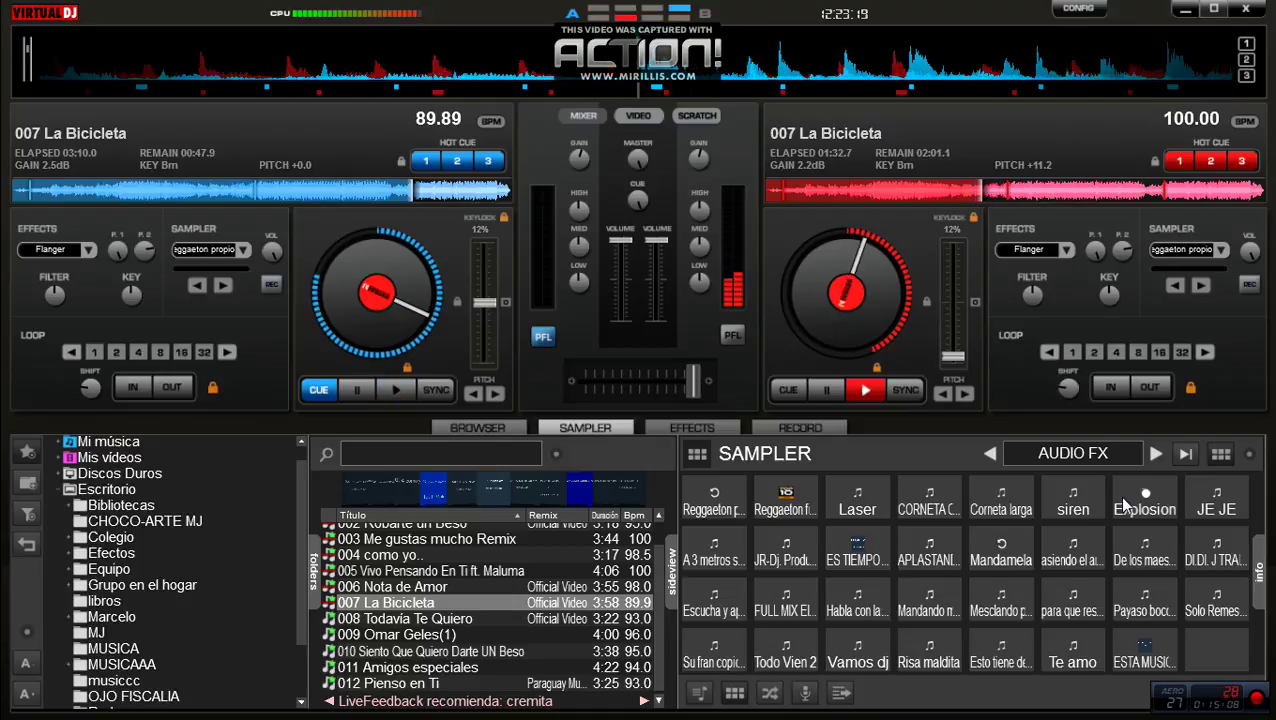
left_click(1124, 507)
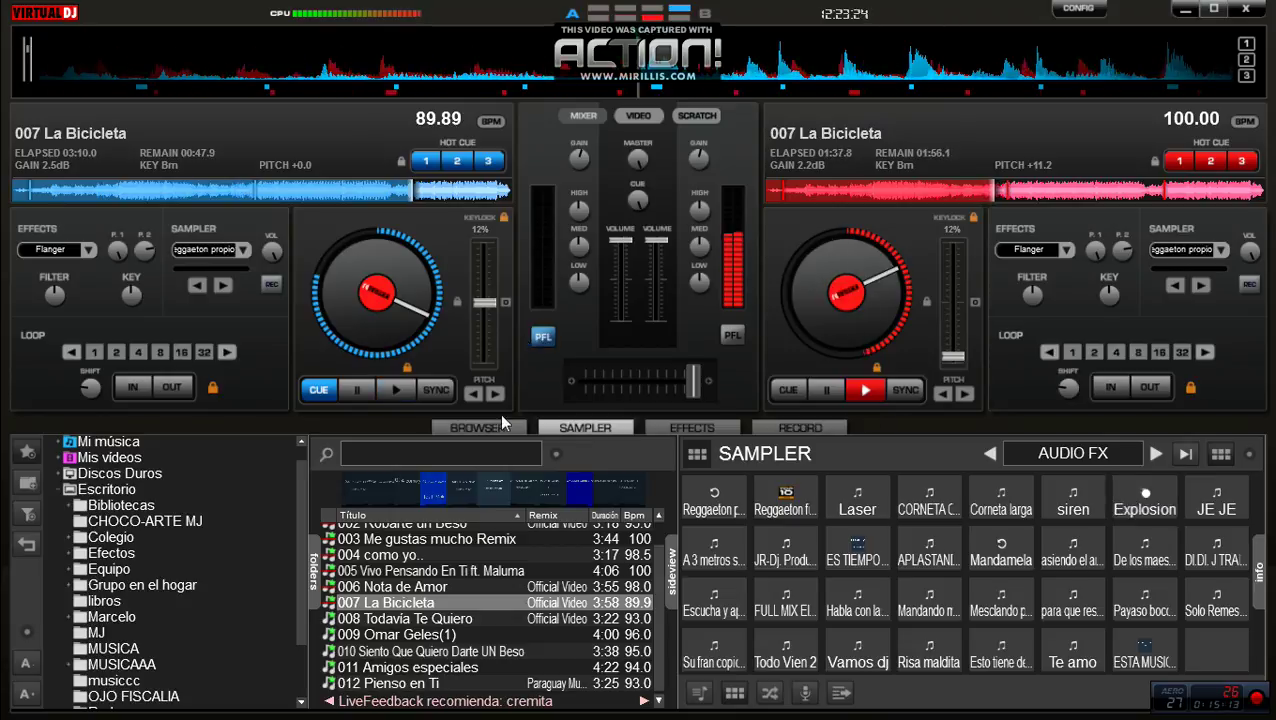
Audition La Bicicleta on deck 1, jog it back to about 2:50.8, stop it there, and return headphone monitoring to deck 2
left_click(398, 391)
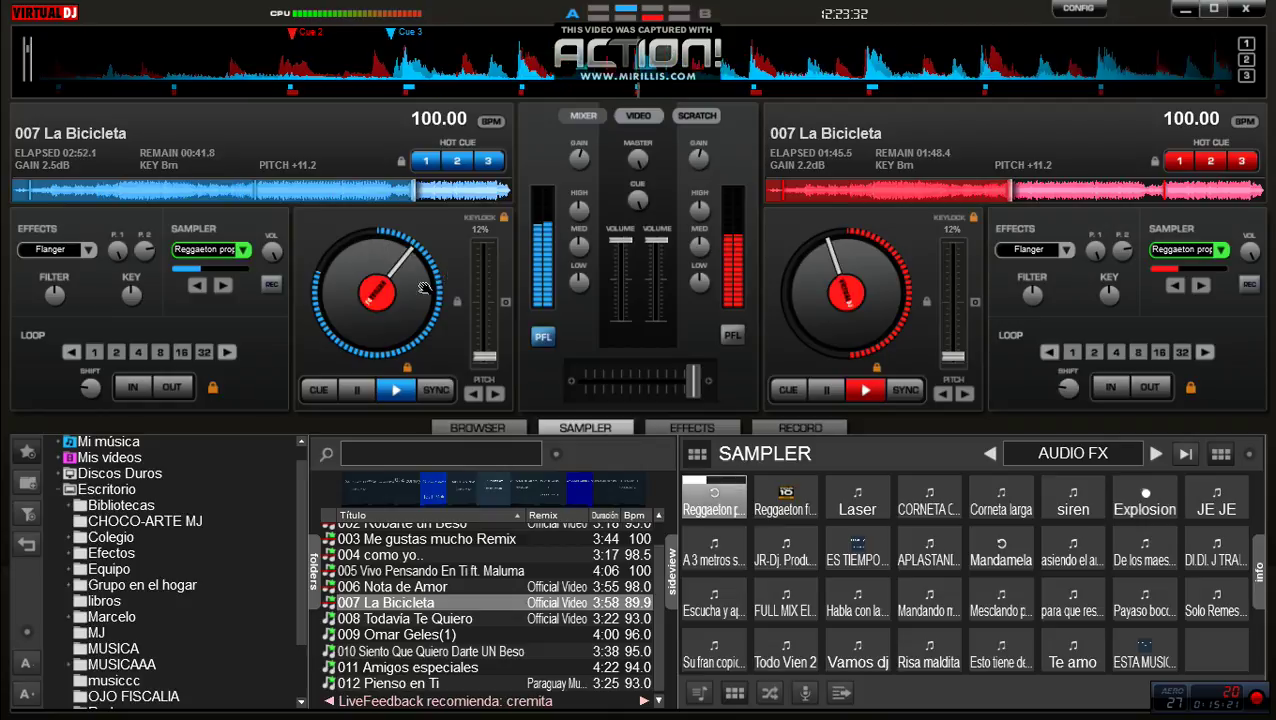
left_click_drag(420, 290, 366, 332)
left_click(730, 332)
left_click(316, 391)
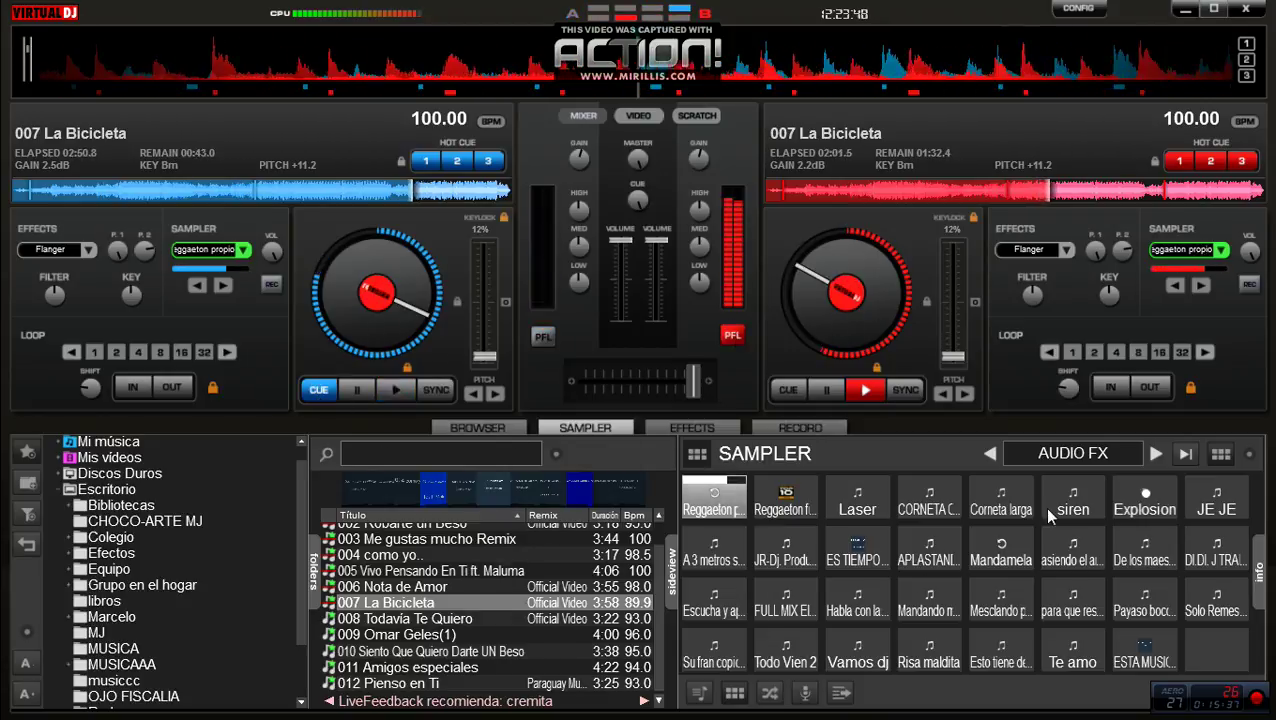
Play the Explosion sample three times over La Bicicleta on deck 2
left_click(1133, 492)
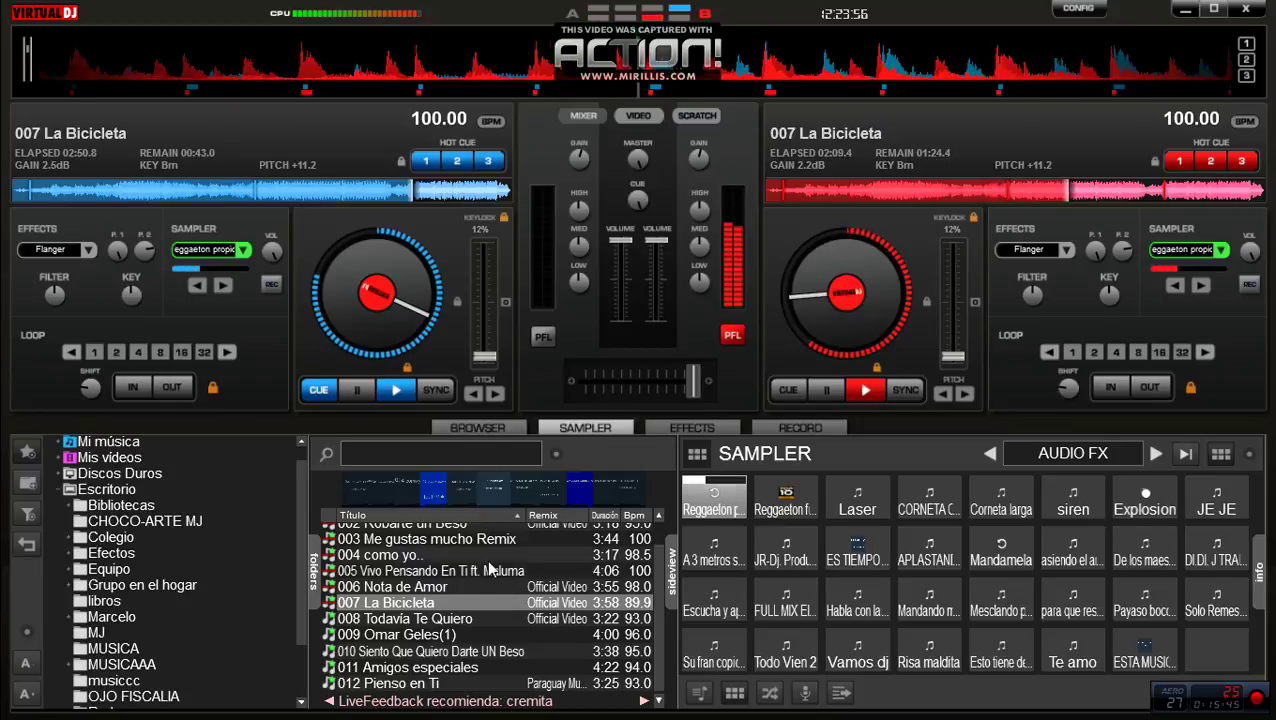
left_click(1158, 496)
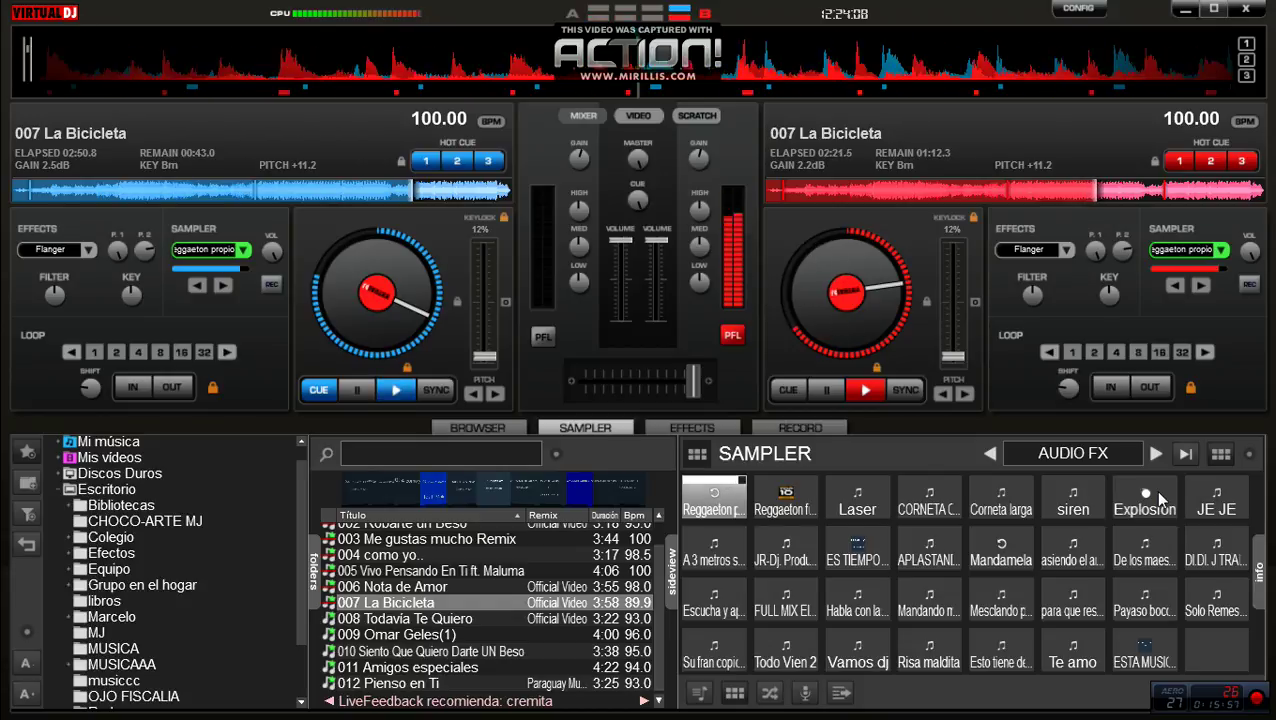
left_click(1160, 497)
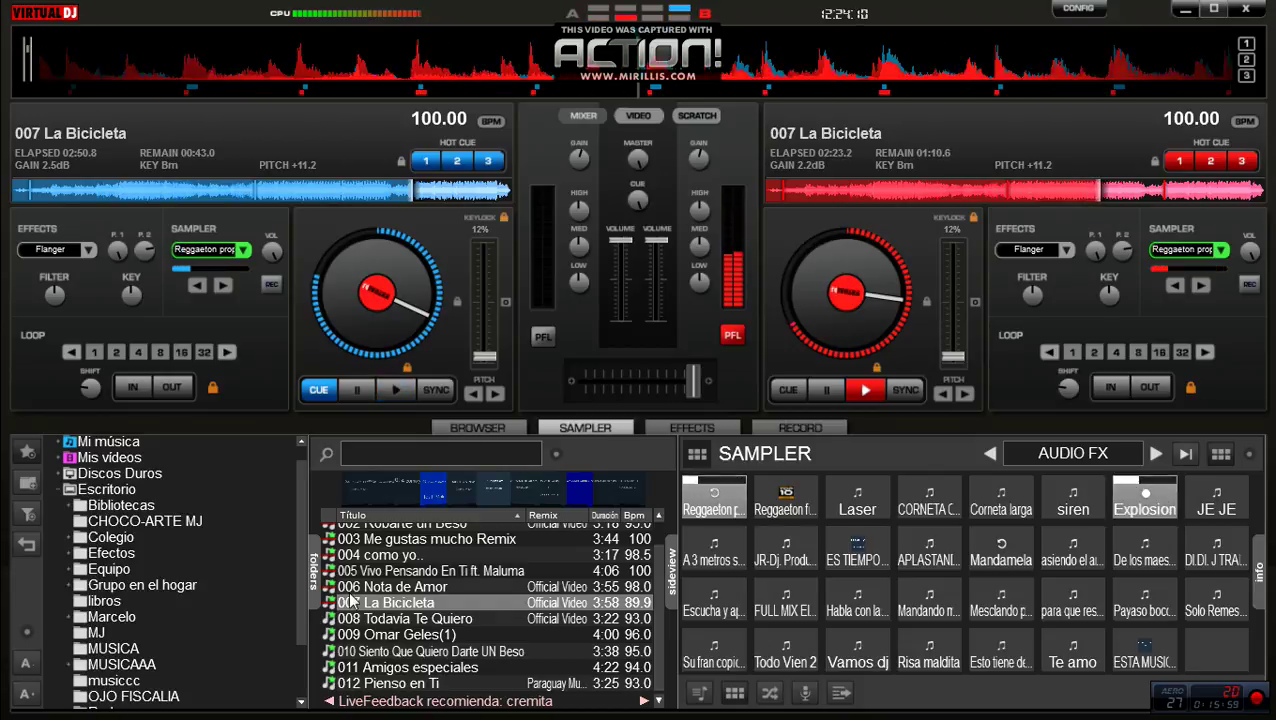
Load 008 Todavía Te Quiero onto deck 1, cue it at hot cue 1 while firing Explosion, and return headphone monitoring to deck 2
left_click_drag(390, 624, 388, 312)
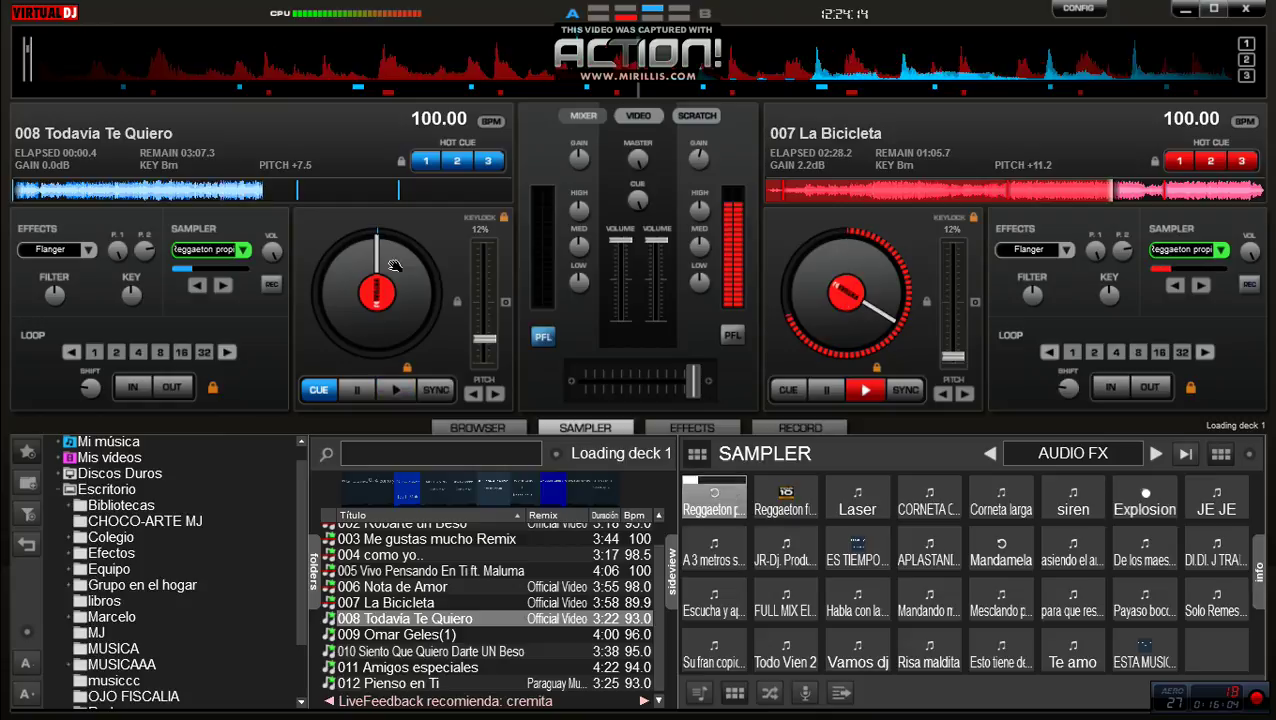
left_click(1144, 500)
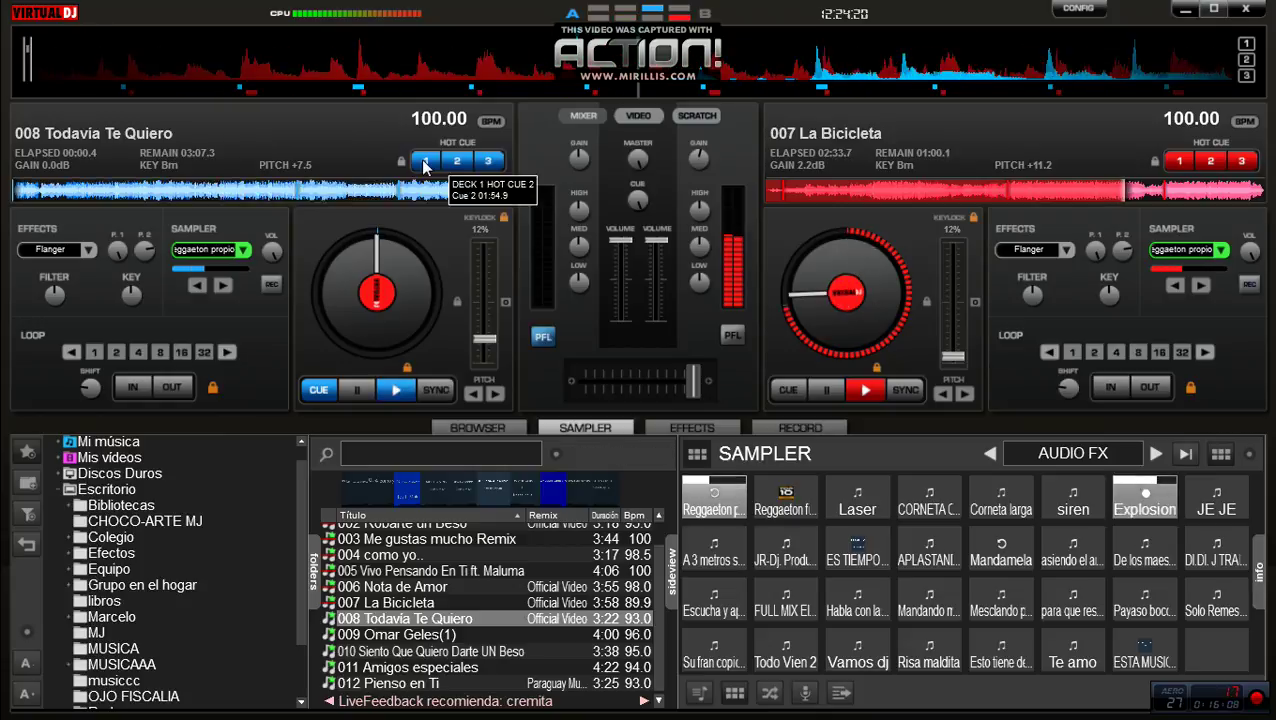
left_click(425, 163)
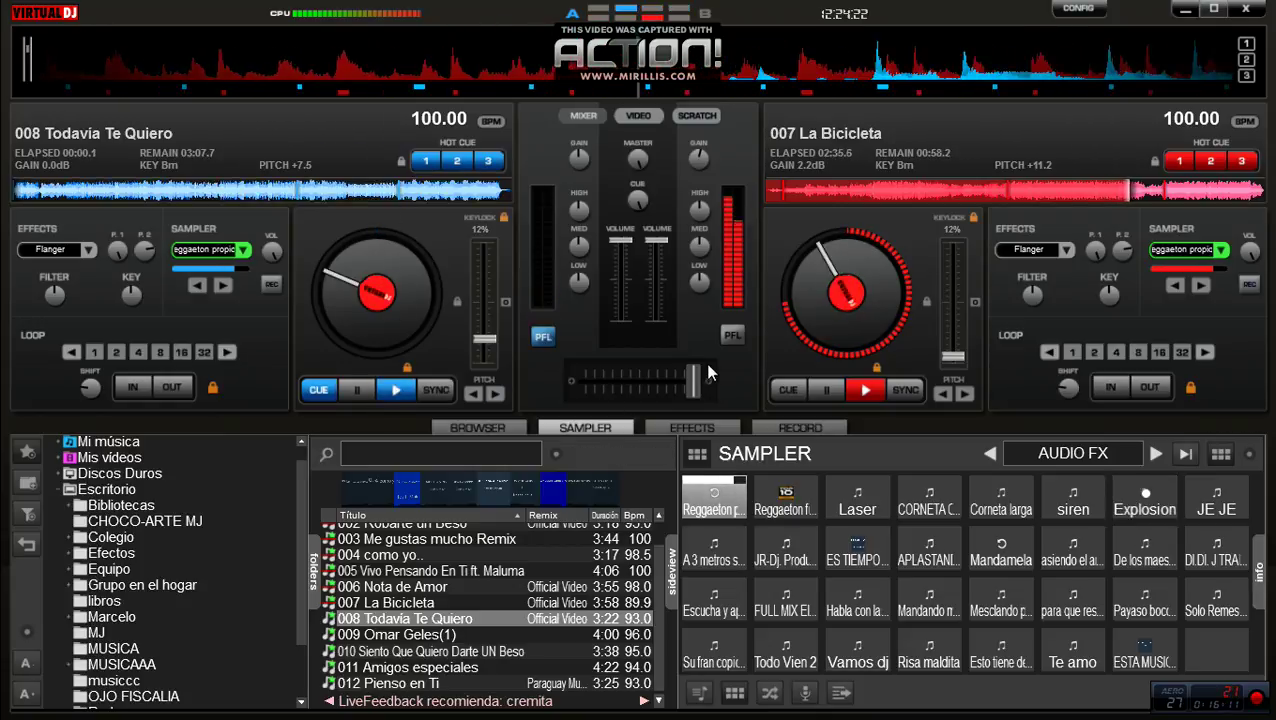
left_click(731, 335)
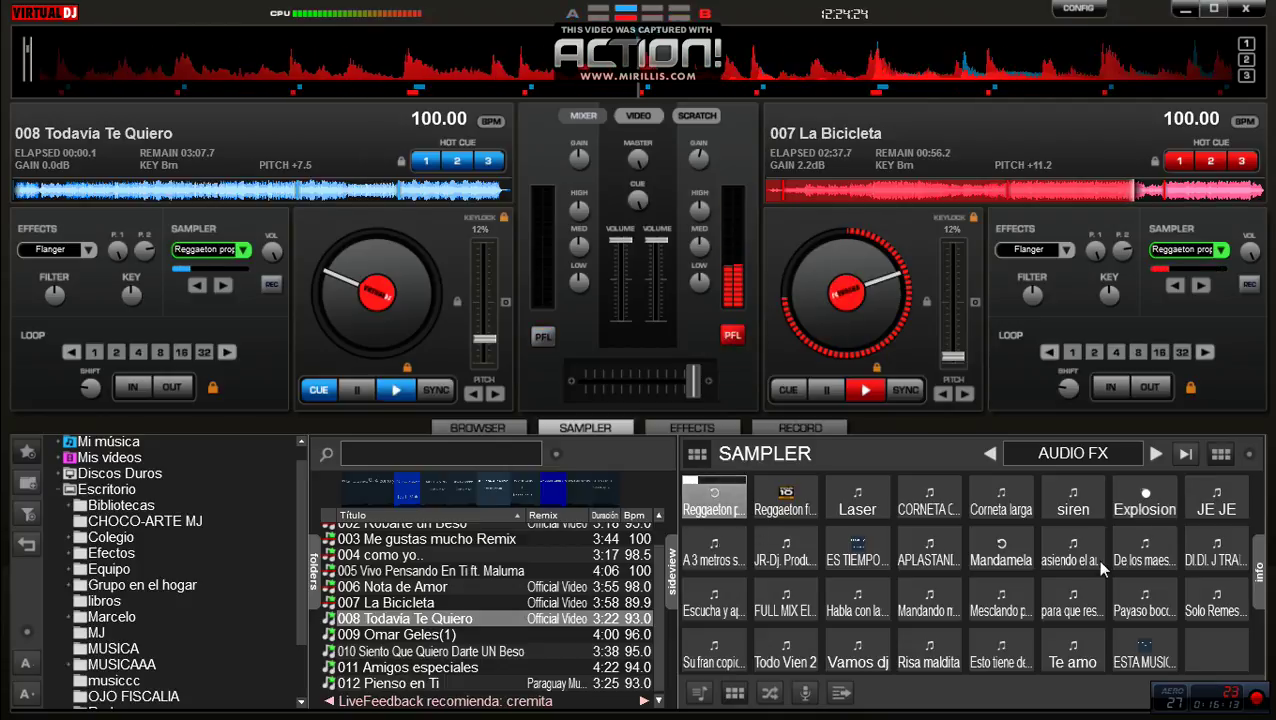
Play the Laser, CORNETA C... and two Explosion samples over La Bicicleta
left_click(855, 503)
left_click(928, 503)
left_click(1130, 510)
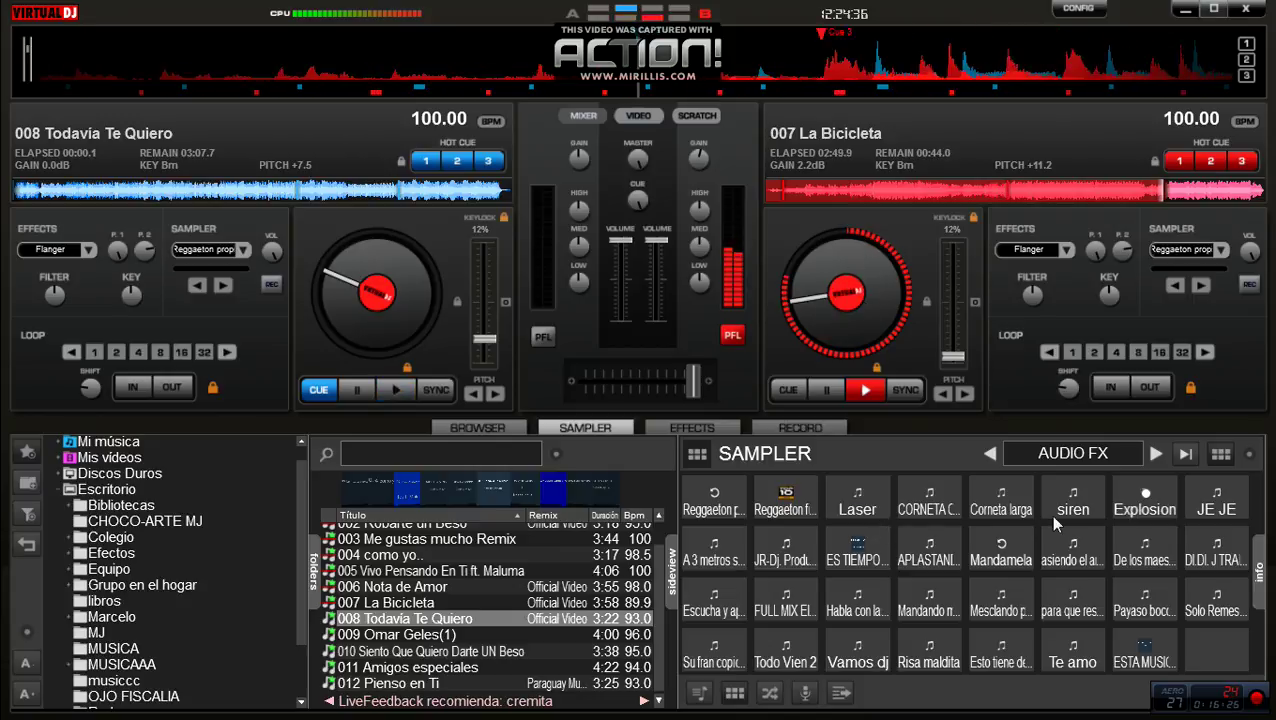
left_click(1157, 509)
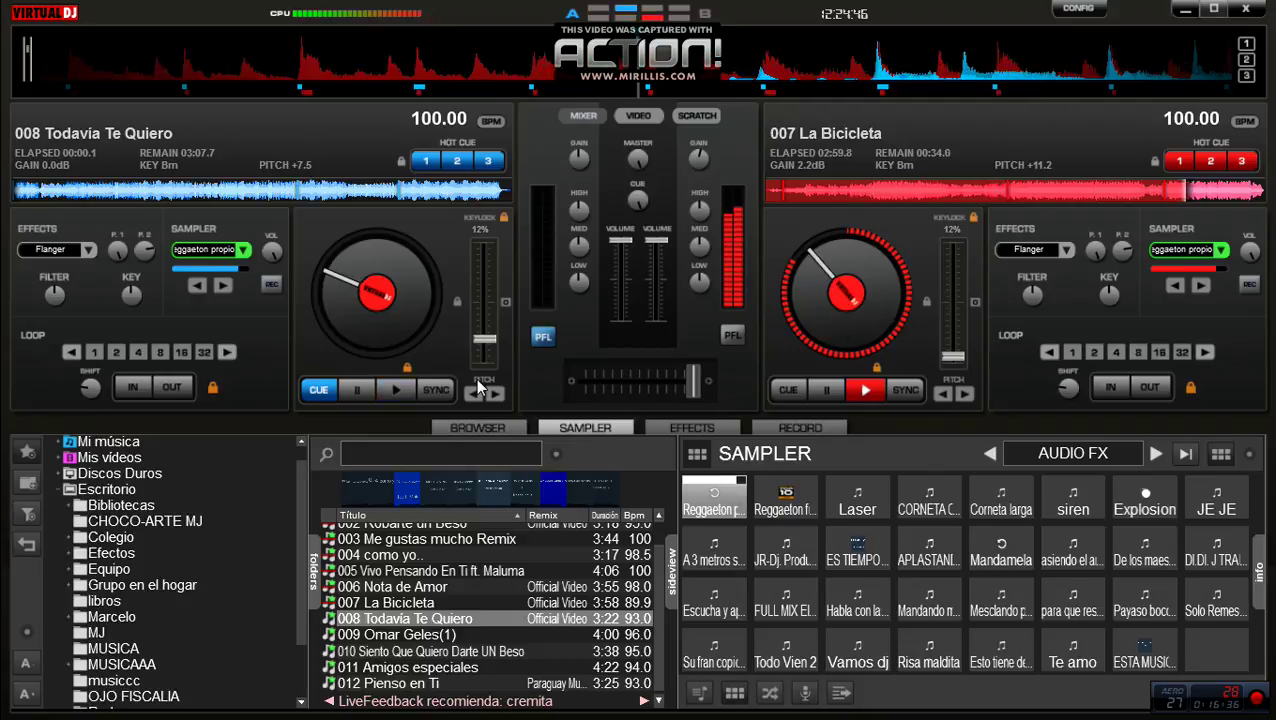
Crossfade from La Bicicleta to deck 1 in two stages, firing Explosion twice and starting Todavía Te Quiero midway
left_click_drag(692, 381, 638, 381)
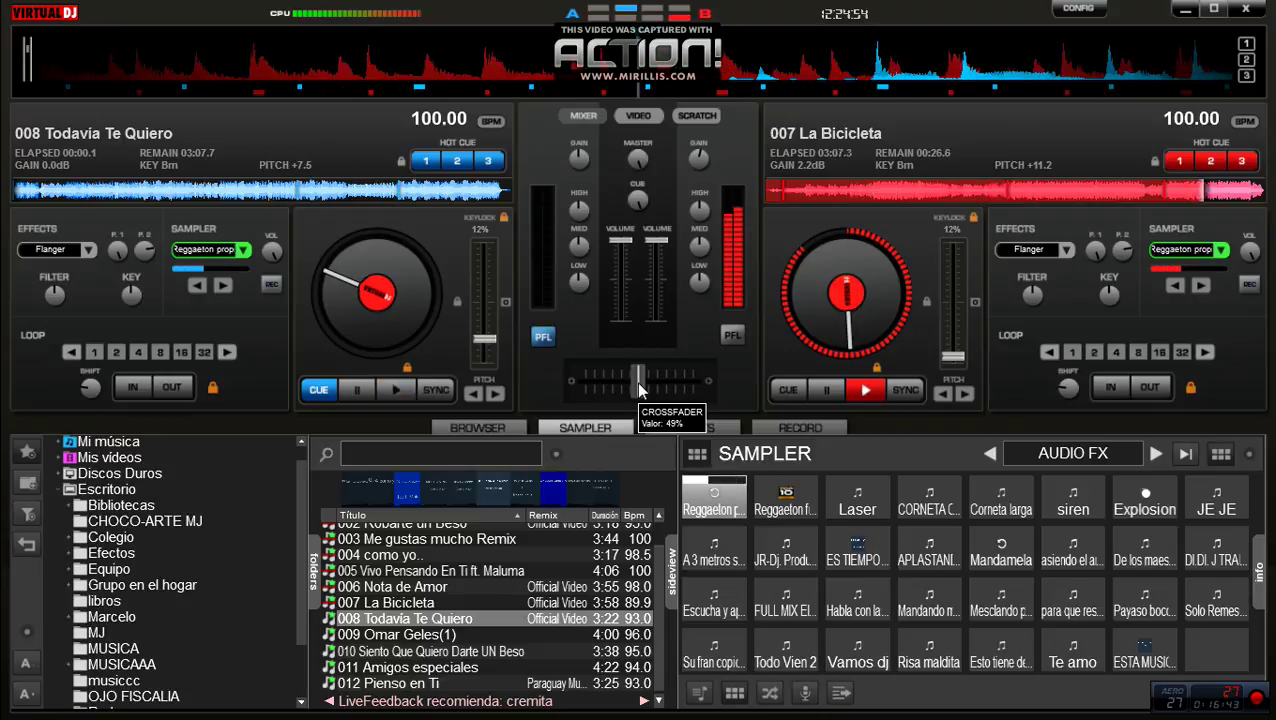
left_click(1147, 497)
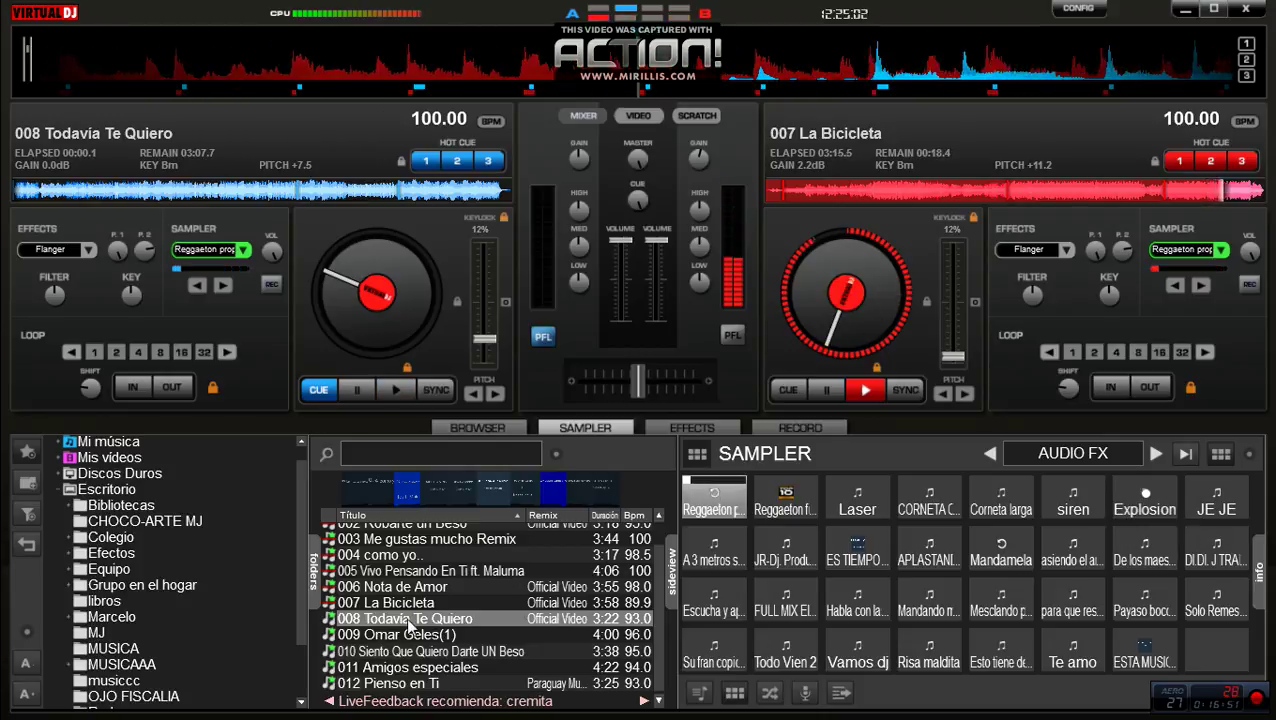
left_click(1145, 508)
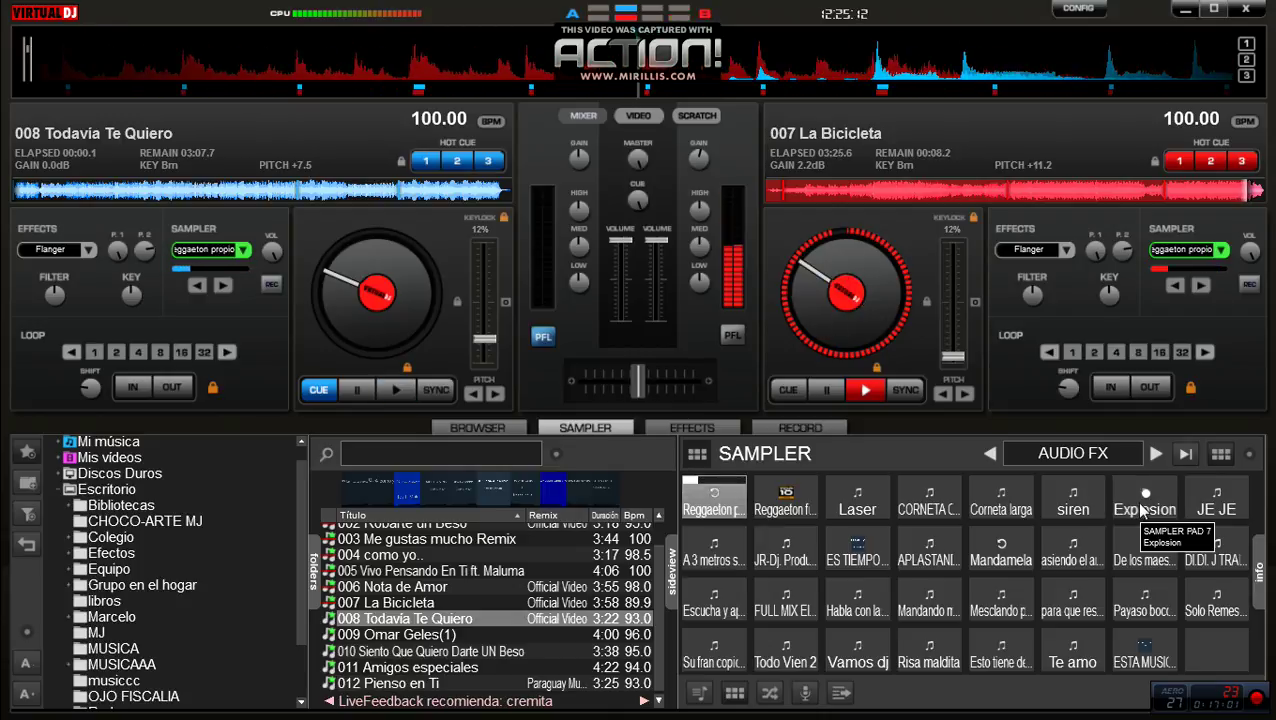
key("space")
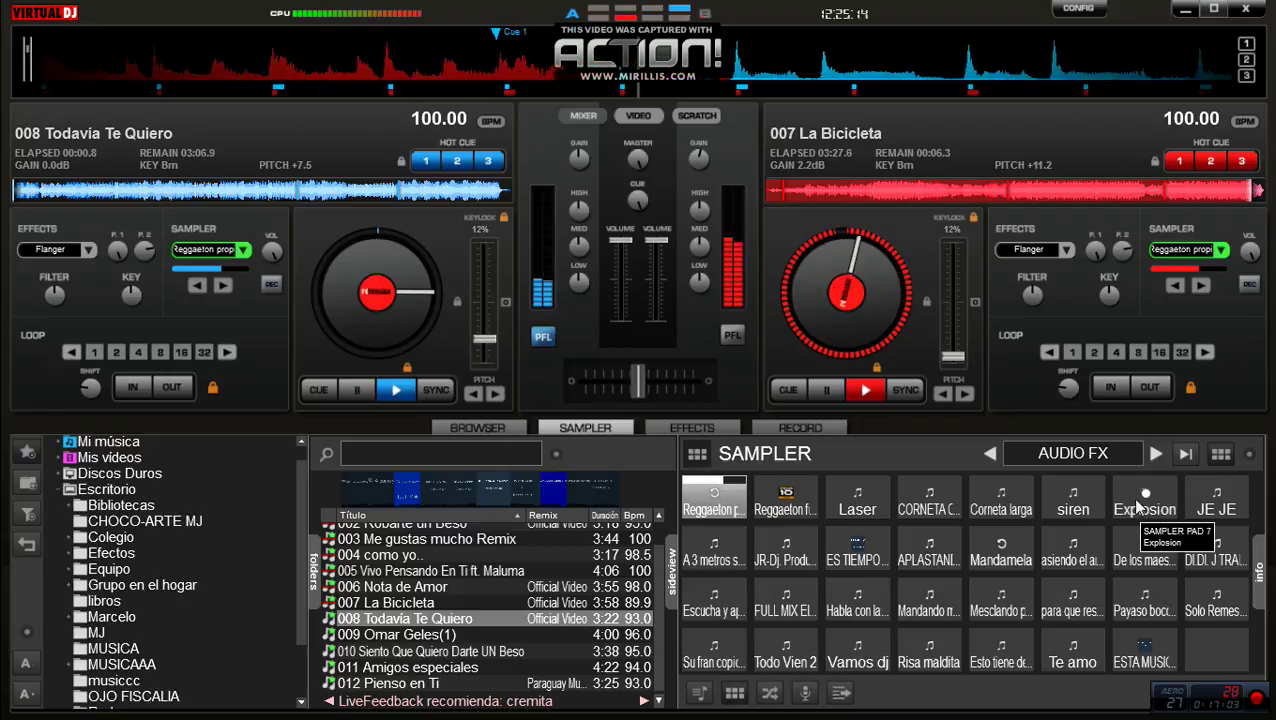
left_click_drag(632, 390, 587, 394)
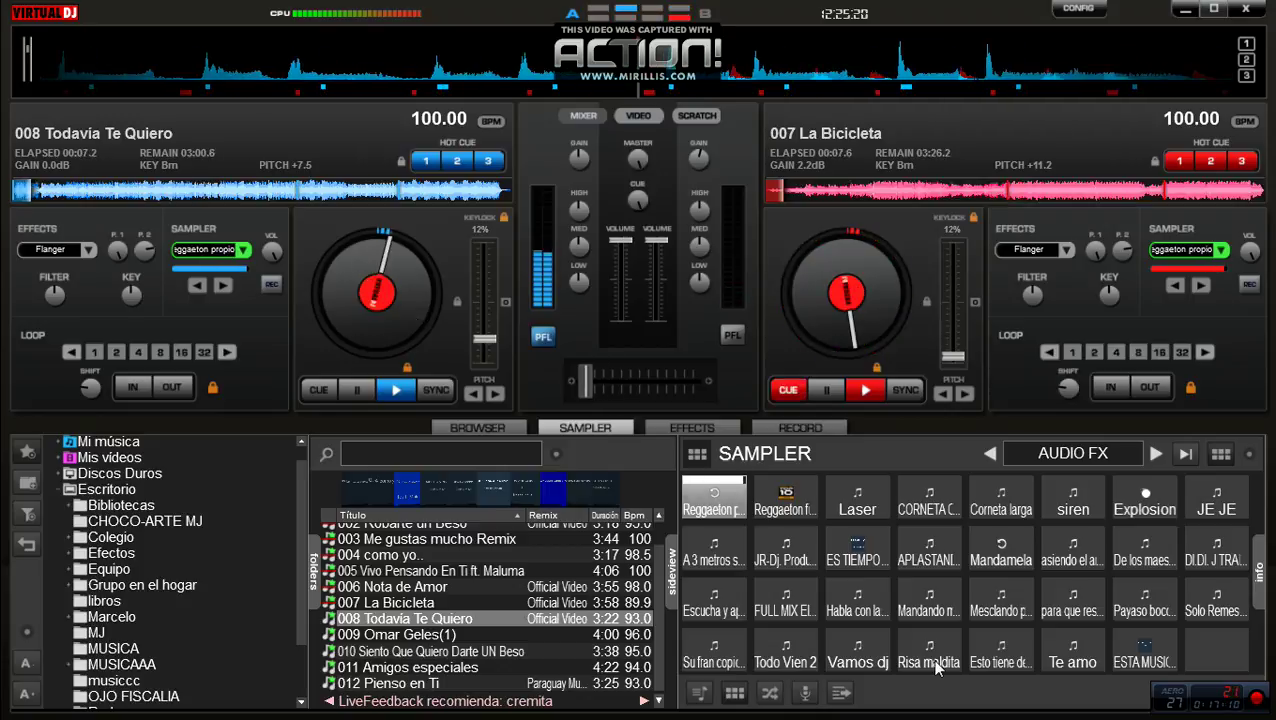
Play the Explosion, Vamos dj, Laser and CORNETA C... samples over Todavía Te Quiero on deck 1, repeating Explosion between them
left_click(1150, 495)
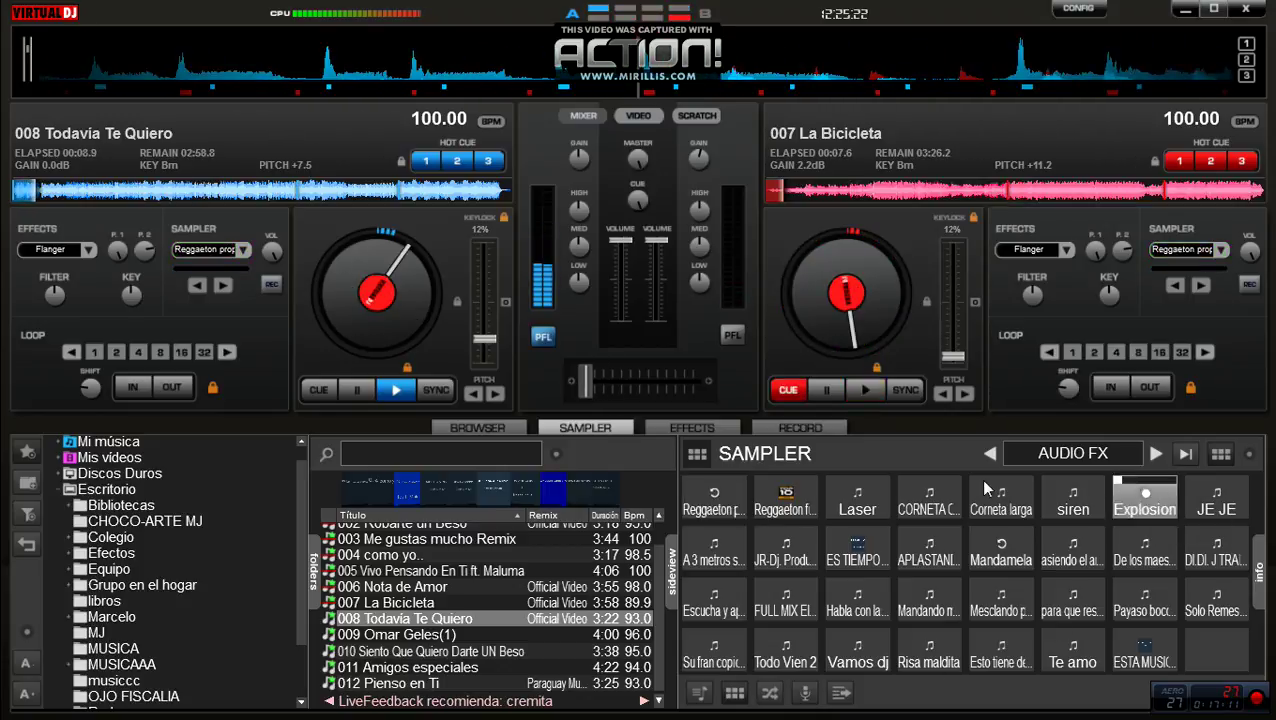
left_click(864, 645)
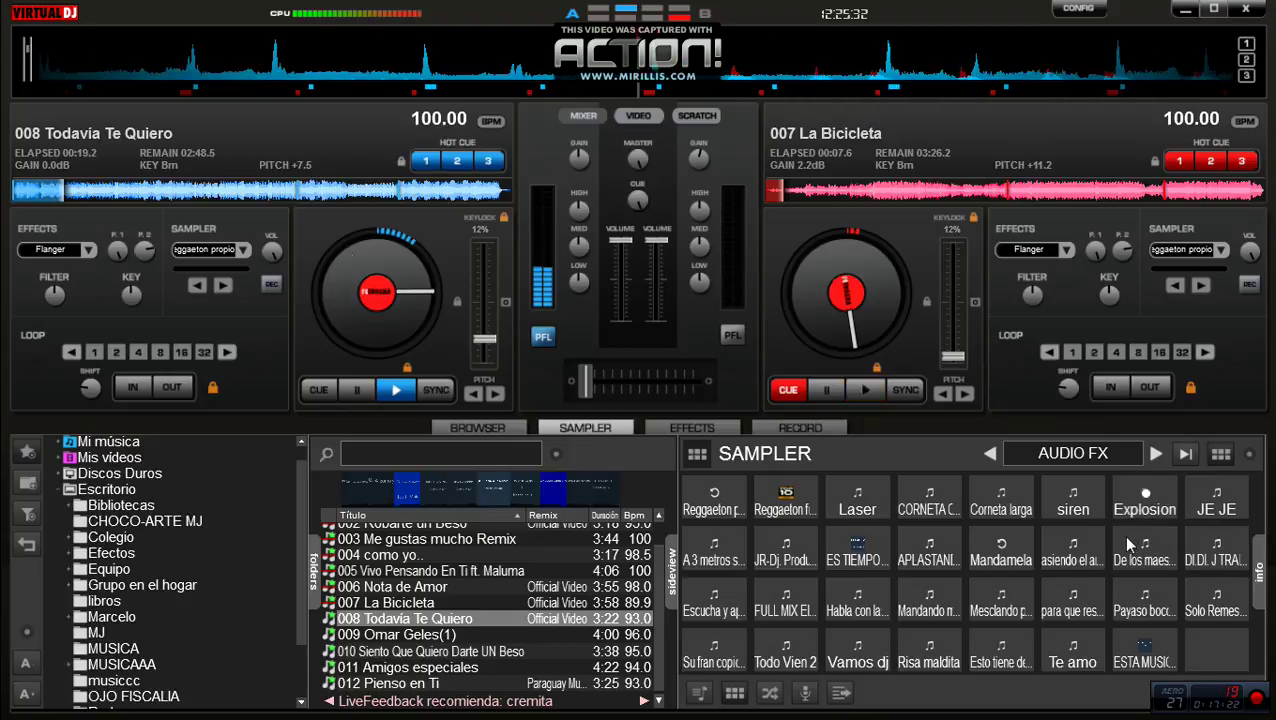
left_click(1147, 501)
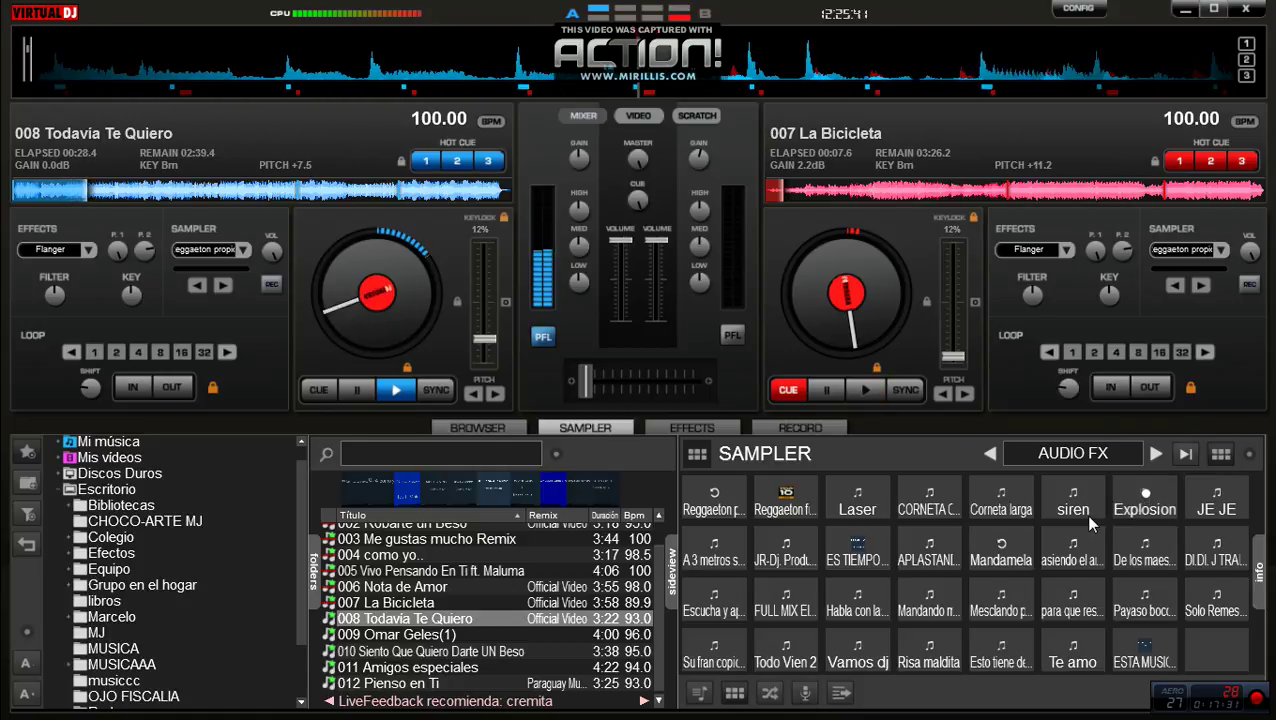
left_click(1140, 503)
left_click(857, 503)
left_click(925, 508)
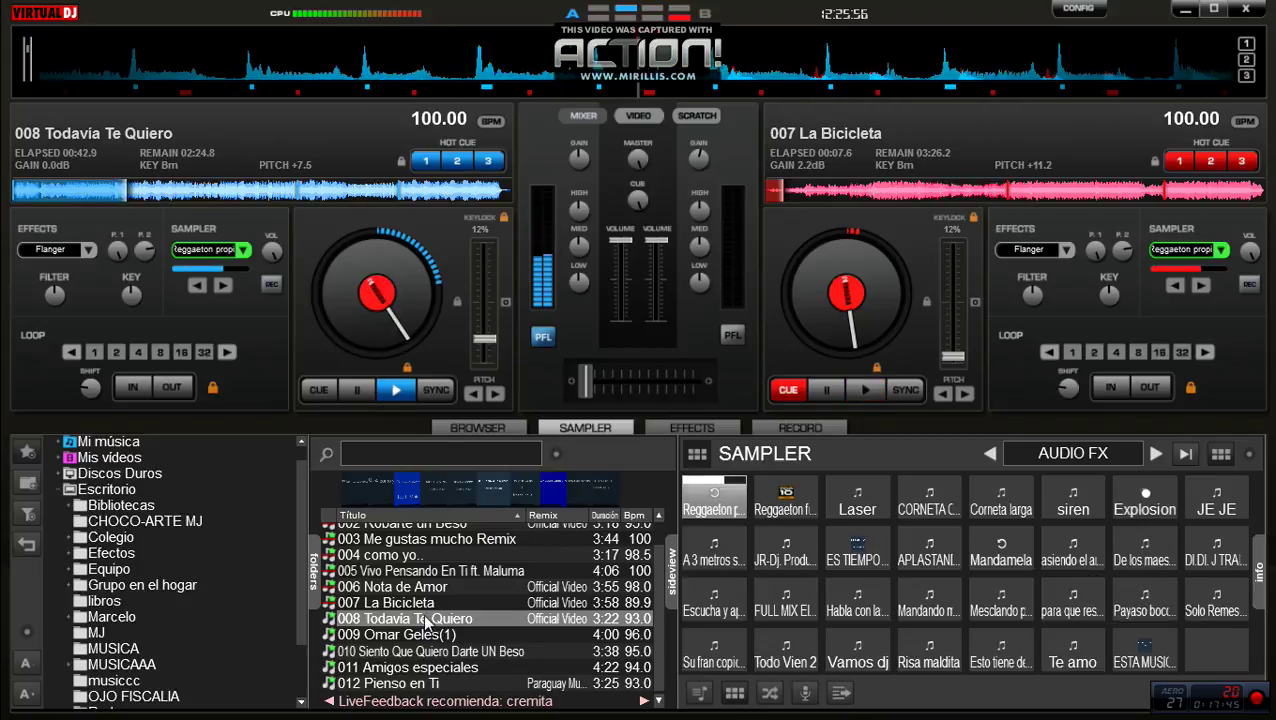
Load 008 Todavía Te Quiero onto deck 2, fire Explosion, cue the song at about 2:25.1, and return headphone monitoring to deck 1
left_click_drag(440, 618, 891, 303)
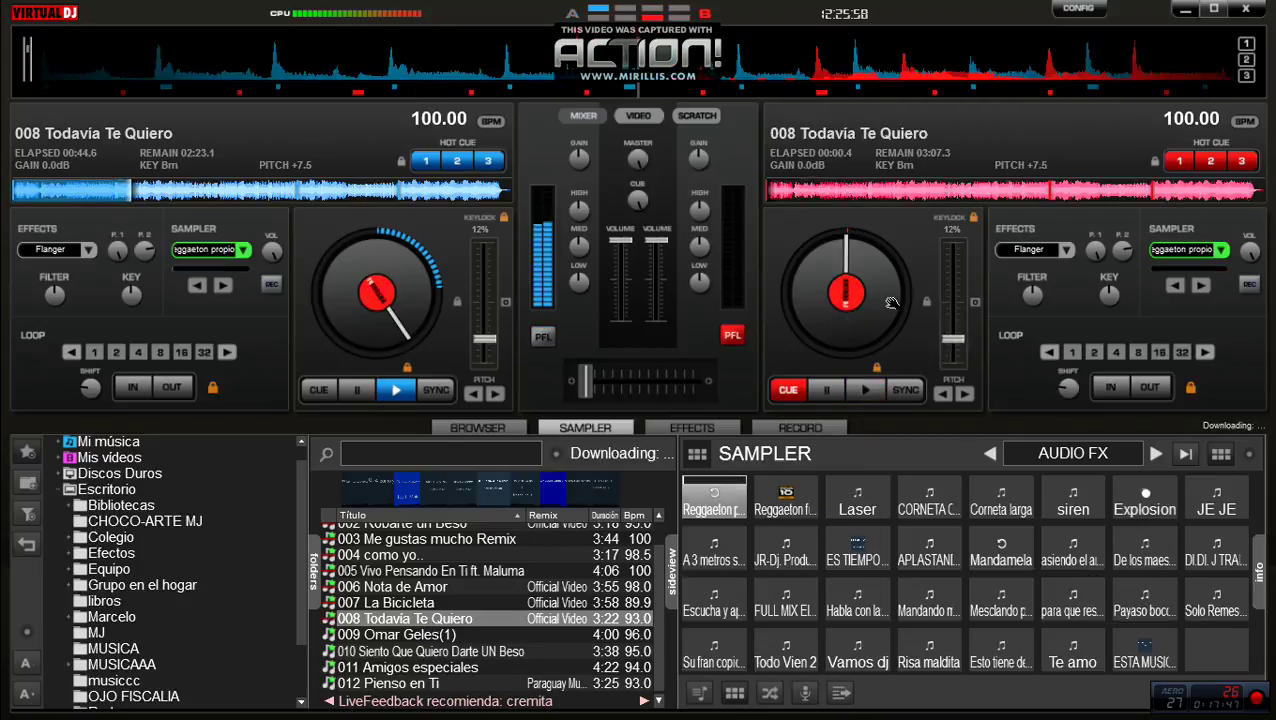
left_click(865, 390)
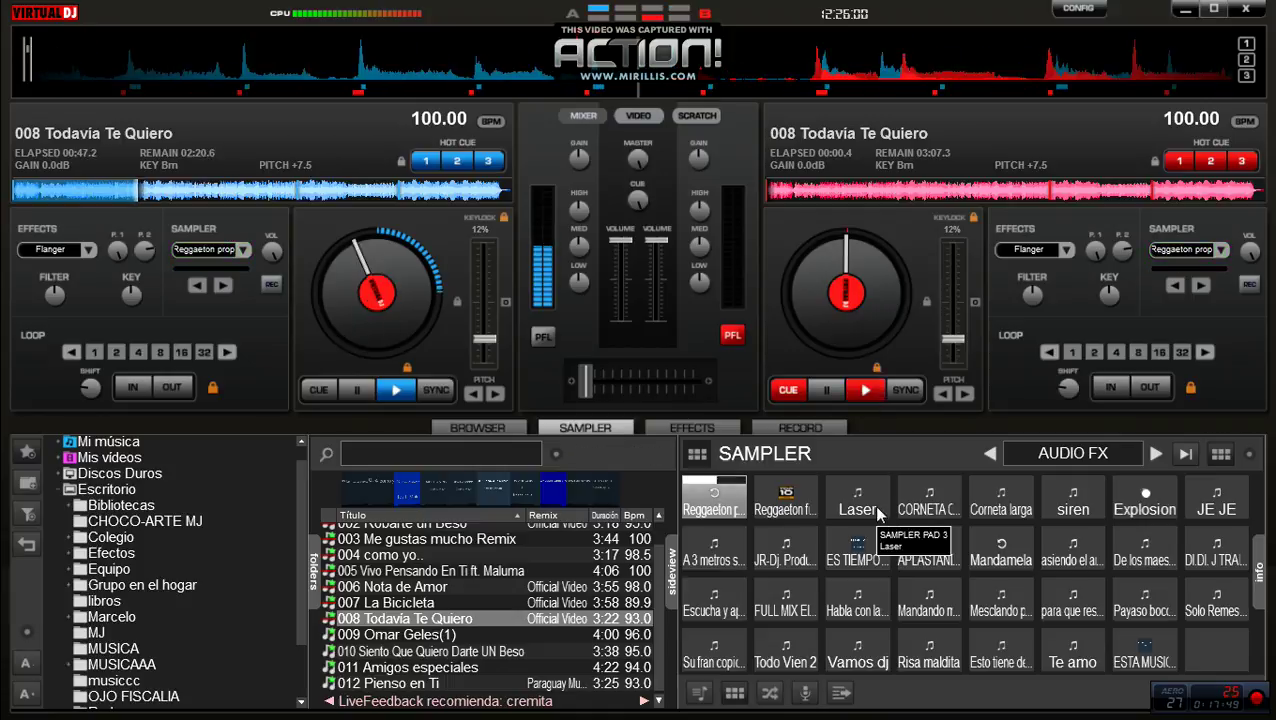
left_click(1140, 497)
left_click(1148, 190)
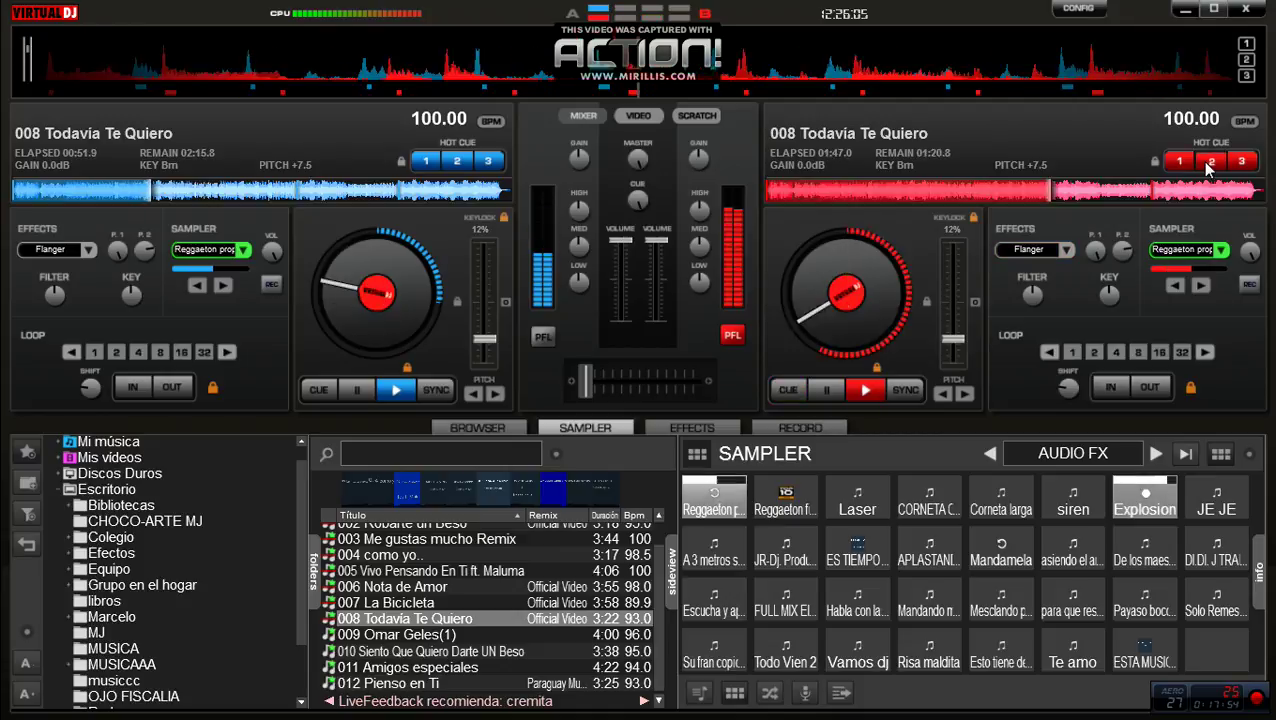
left_click(798, 384)
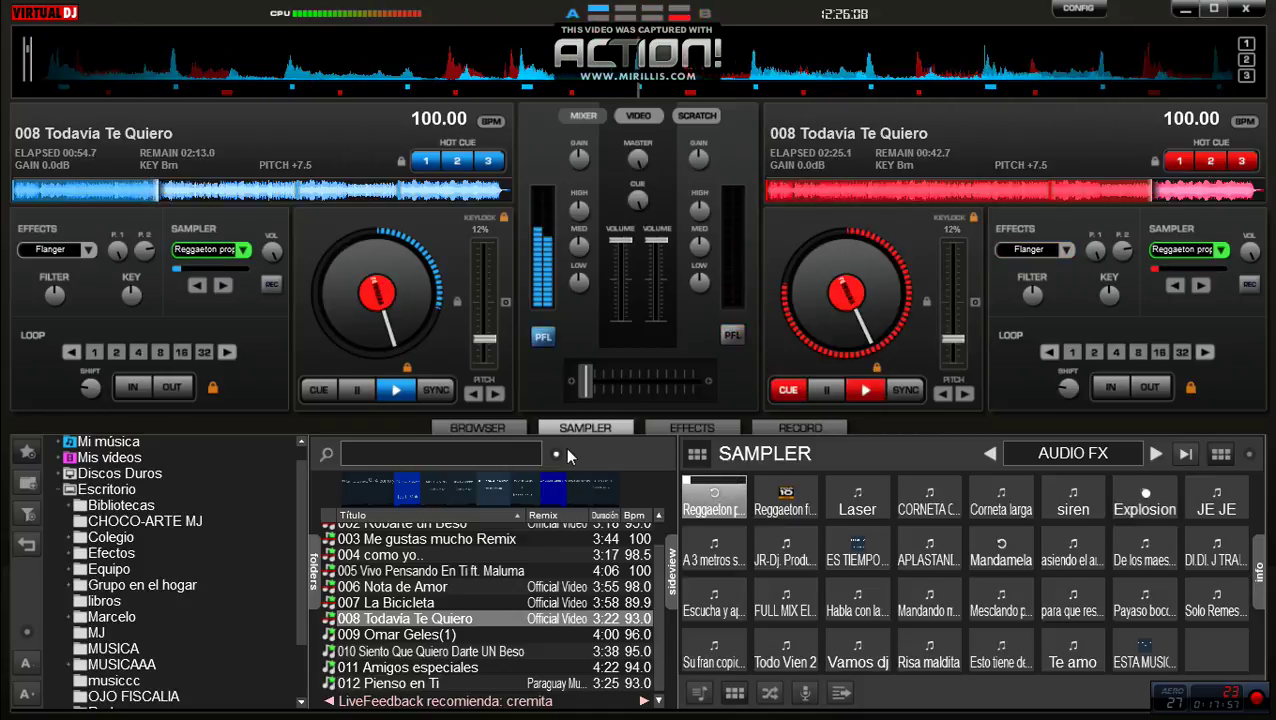
Play Explosion three times over Todavía Te Quiero on deck 1 and restart the Reggaeton propio loop
left_click(1145, 506)
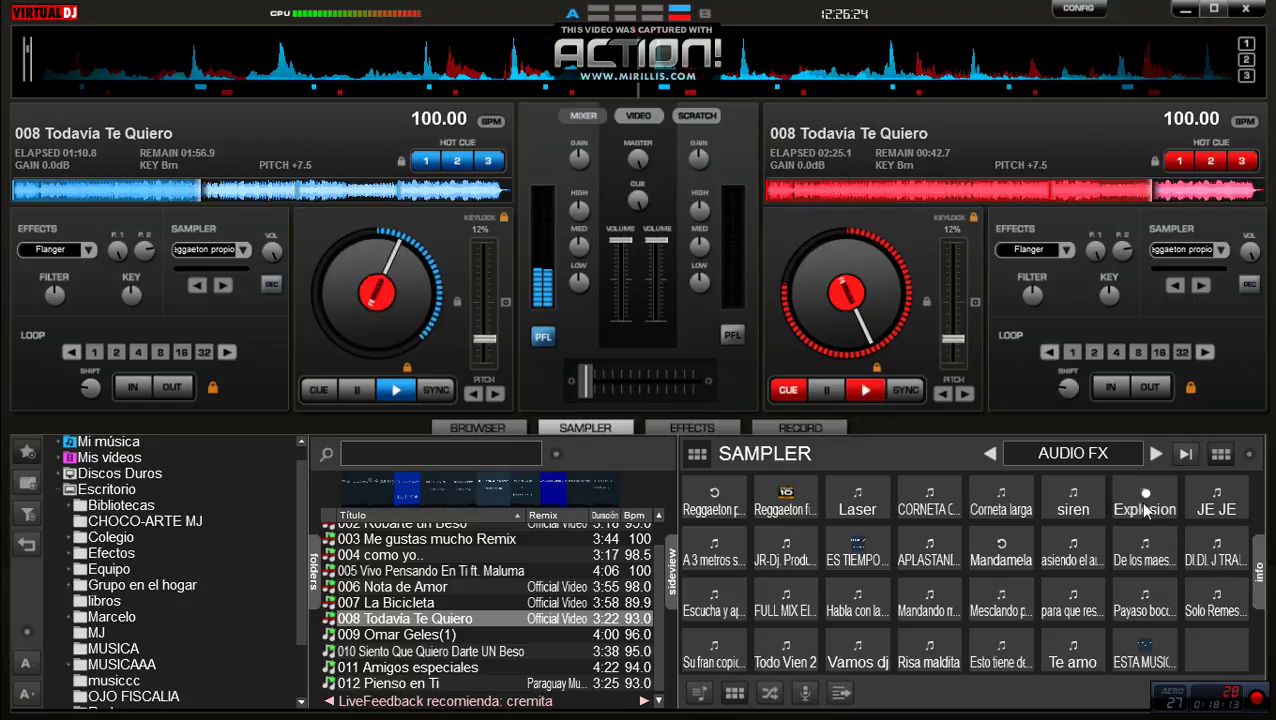
left_click(1145, 508)
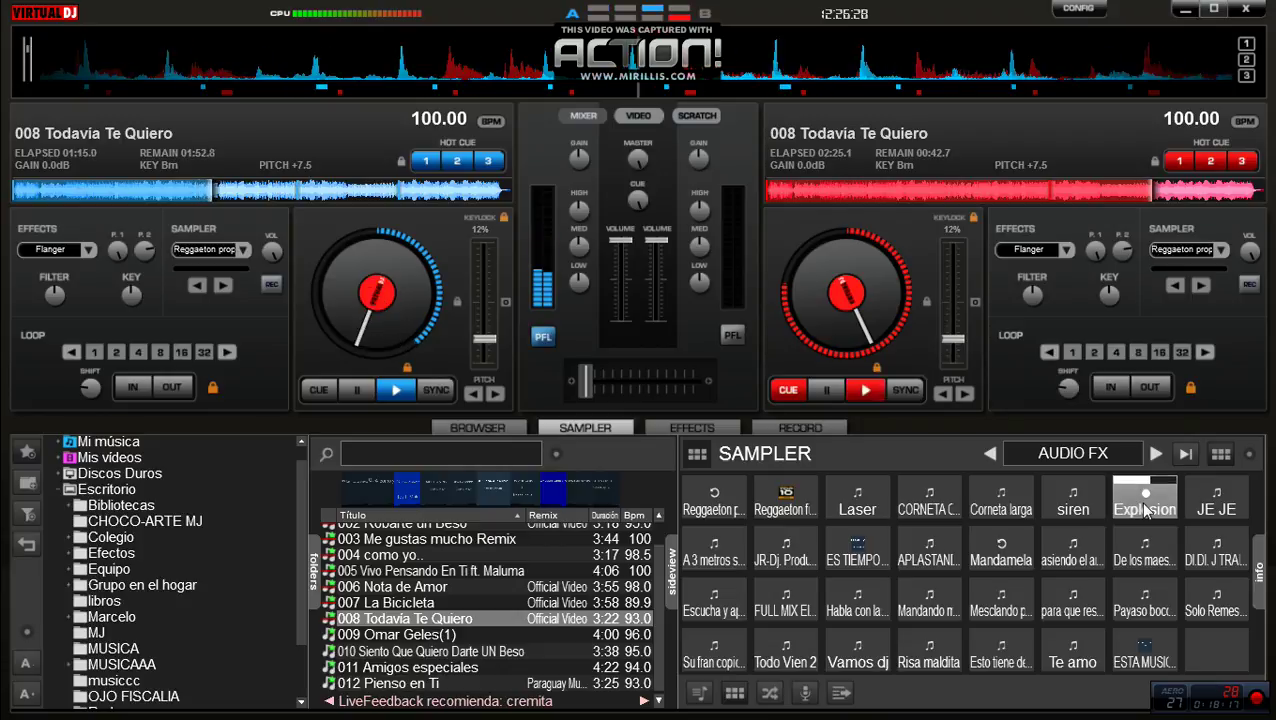
left_click(1145, 508)
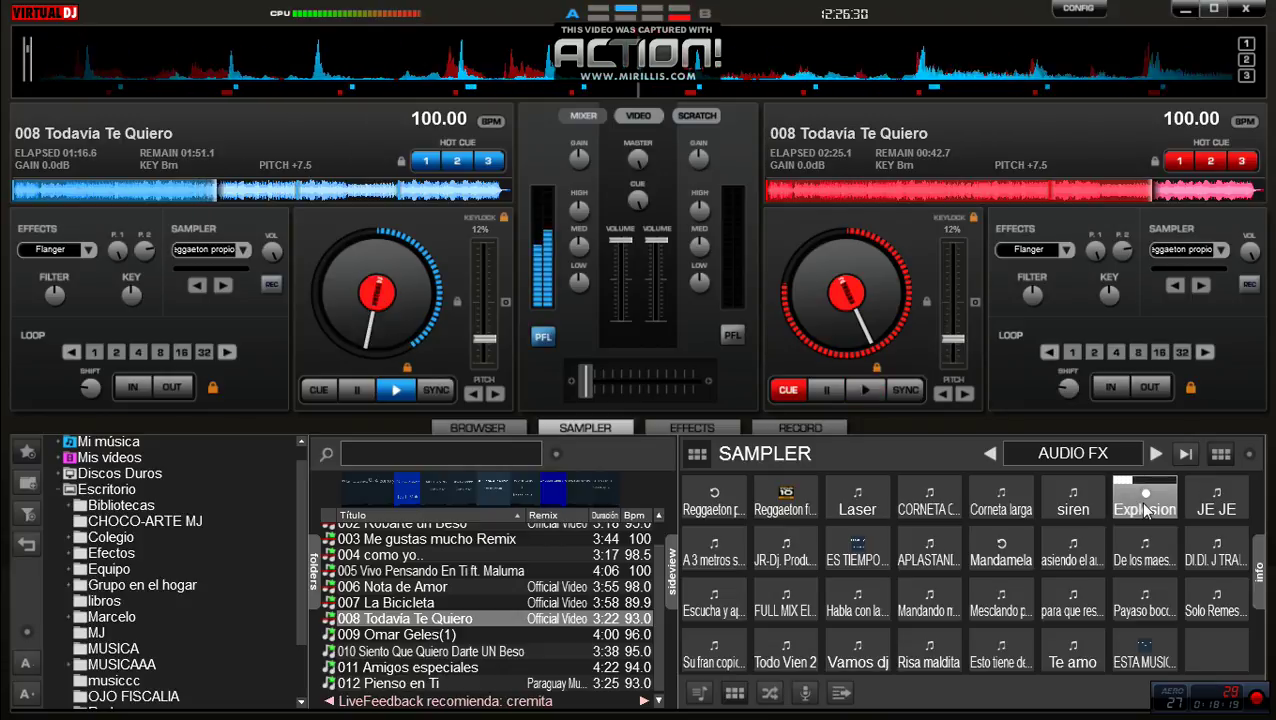
key("1")
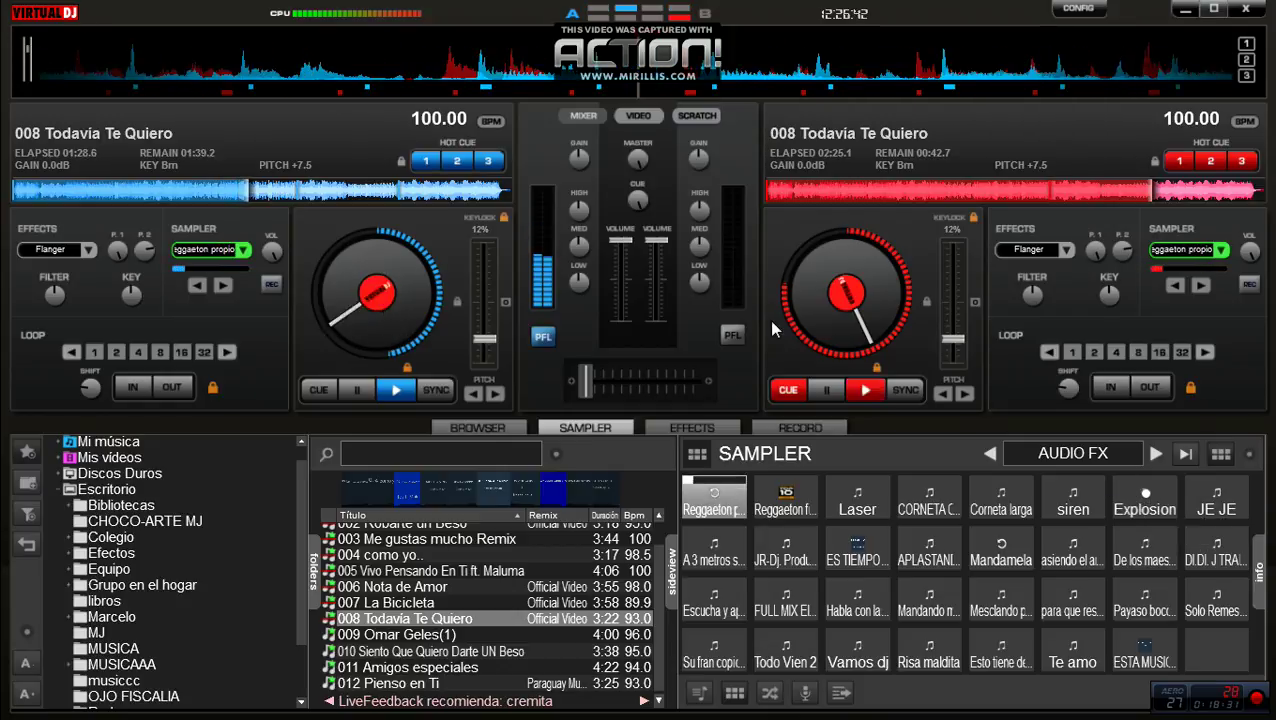
Monitor deck 2 in the headphones, nudge its Todavía Te Quiero start point to about 2:25.3, and start playback there
left_click(733, 335)
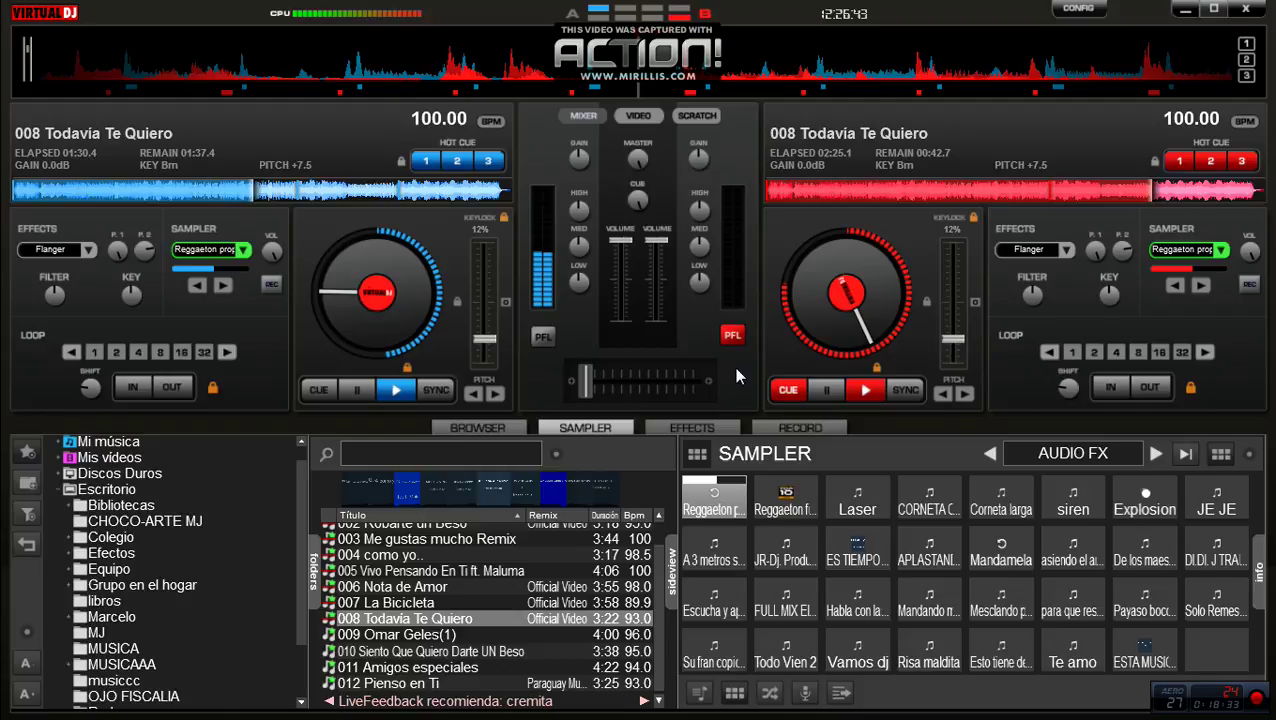
left_click_drag(862, 284, 845, 330)
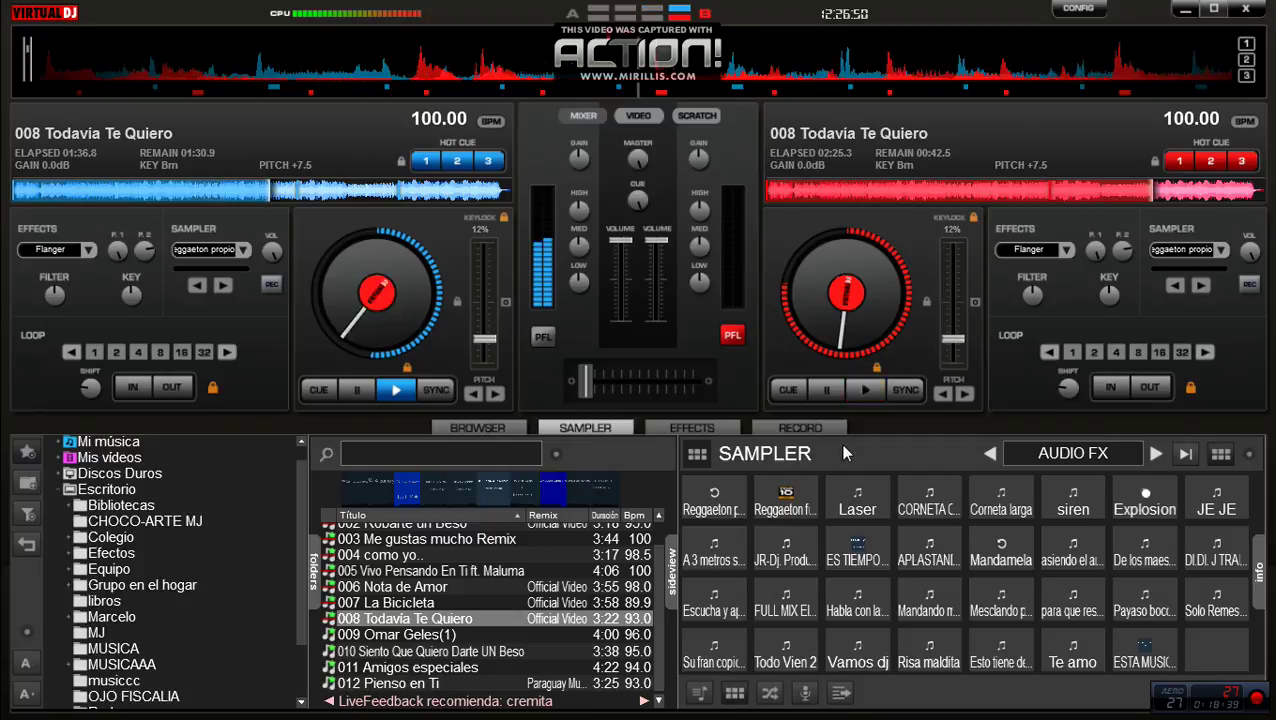
left_click(867, 391)
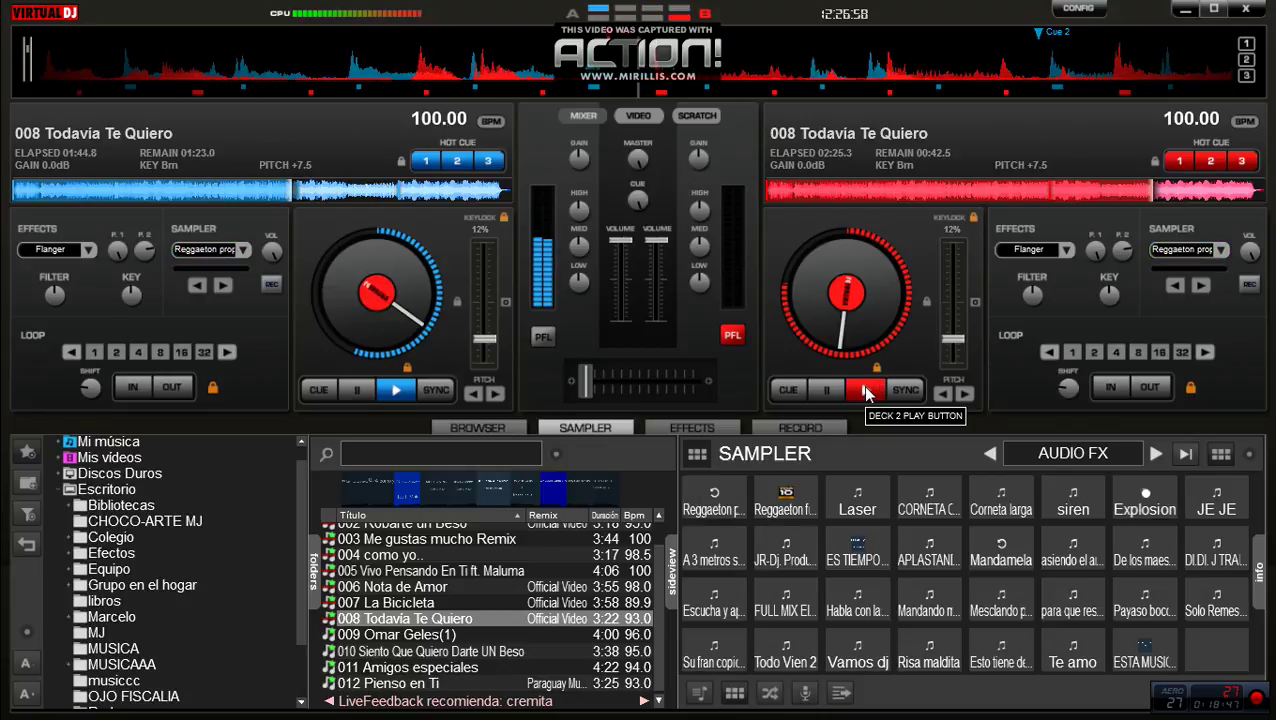
left_click(866, 392)
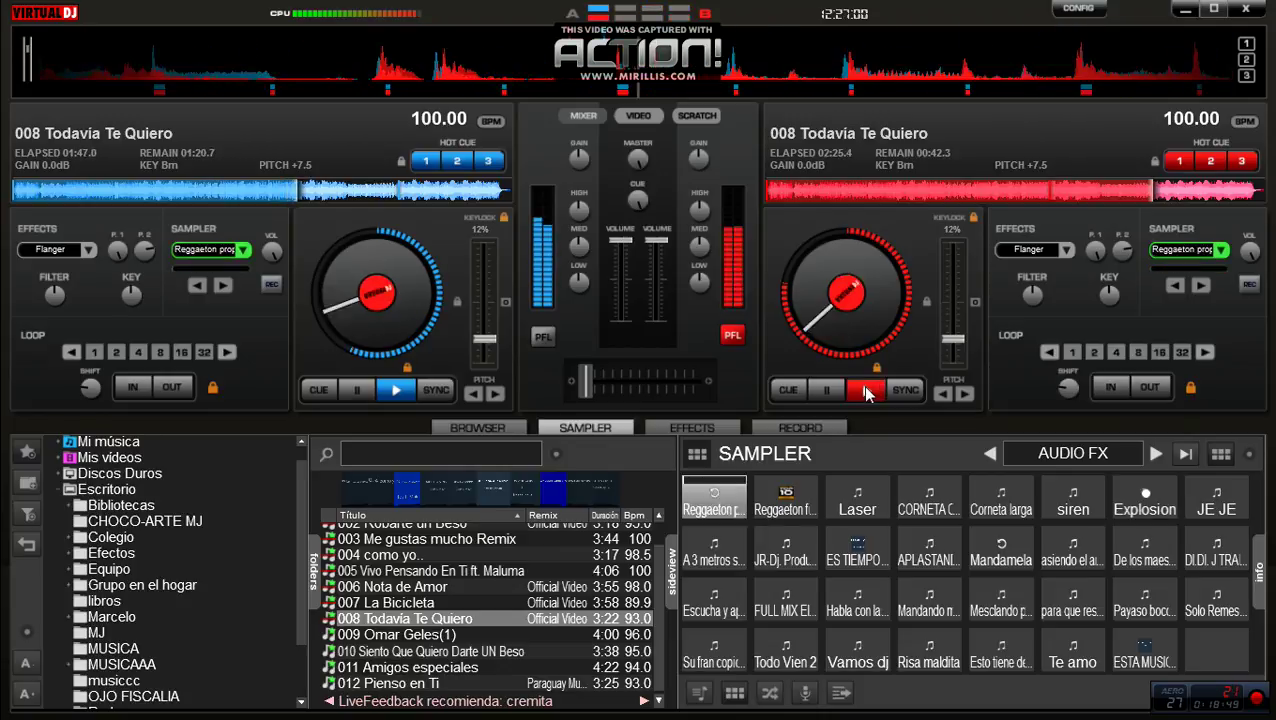
Crossfade fully to Todavía Te Quiero on deck 2, load 009 Omar Geles(1) onto deck 1, and fire the Explosion sample
left_click_drag(585, 381, 730, 393)
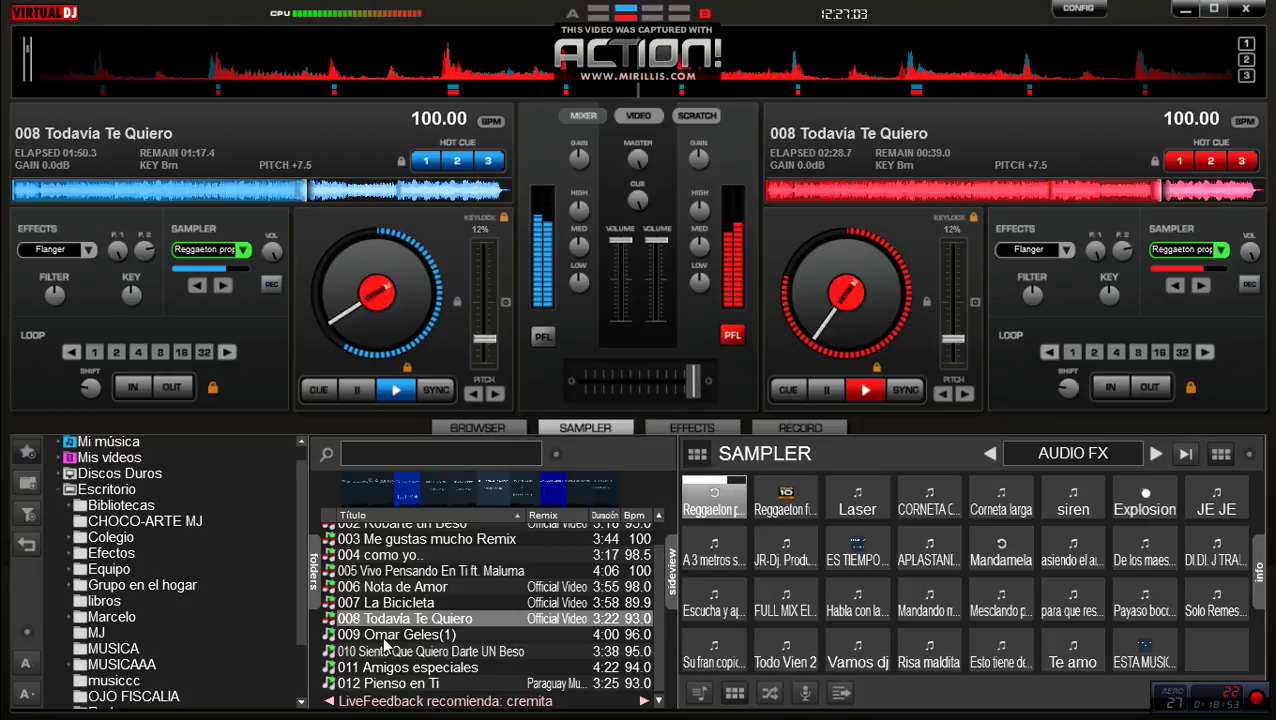
key("Down")
key("Left")
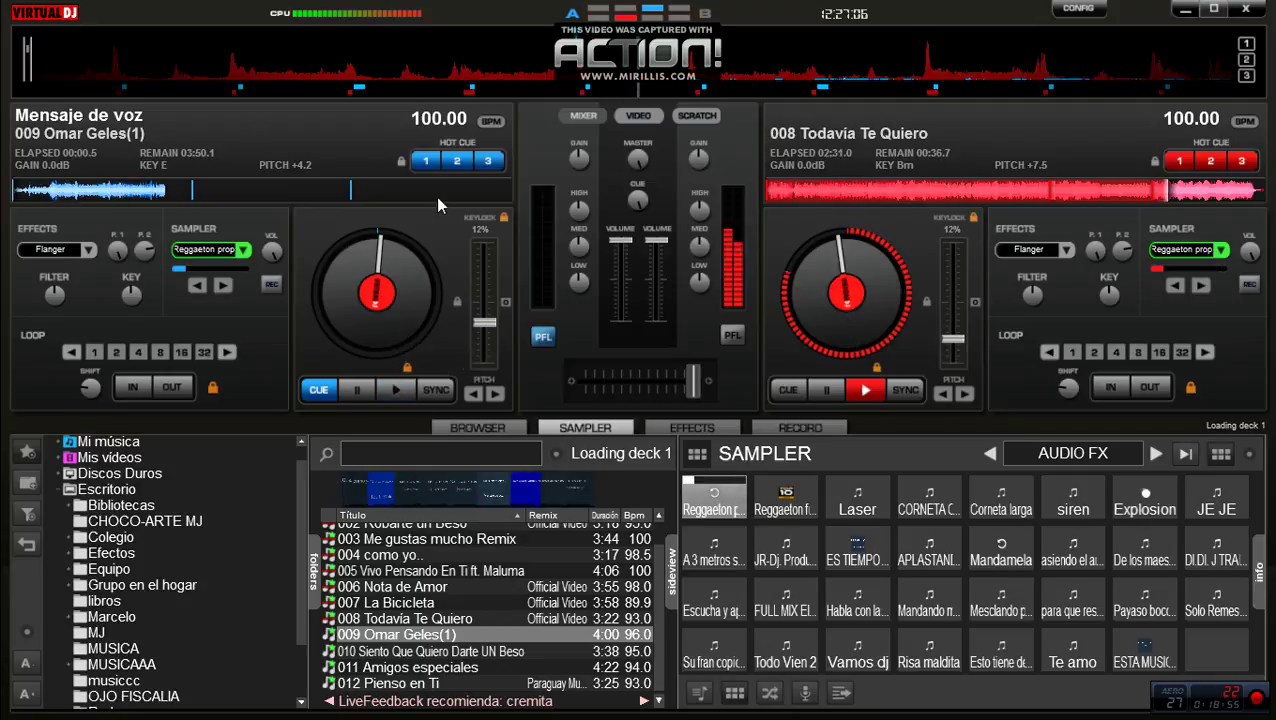
left_click(1138, 490)
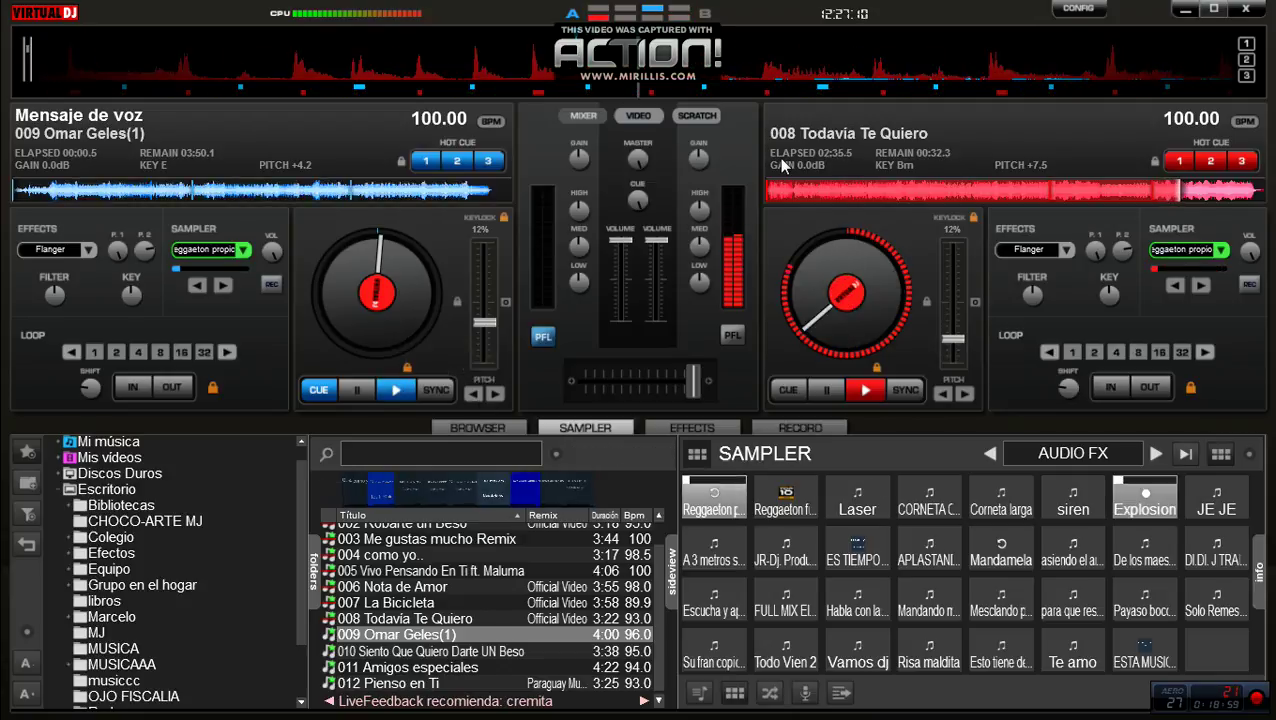
Audition hot cue 1 of 009 Omar Geles(1), return deck 1 to about 0:00.1, and switch headphone monitoring to deck 2
left_click(427, 163)
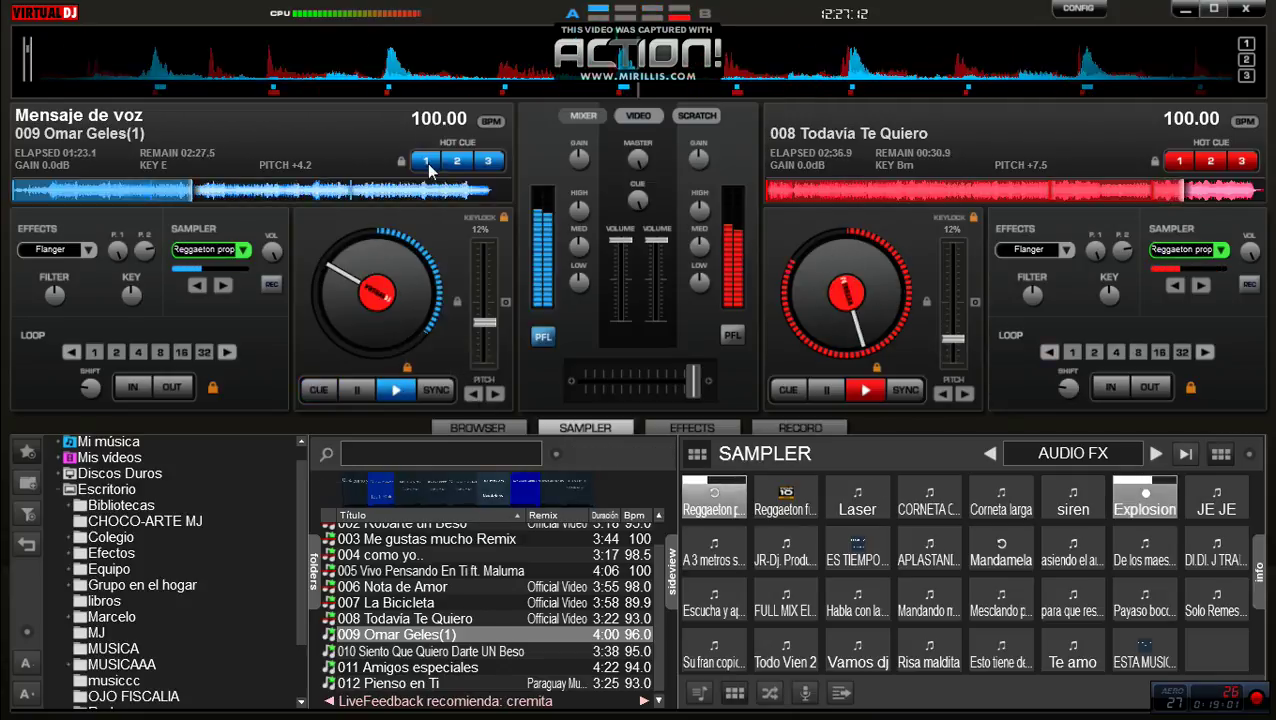
left_click(318, 389)
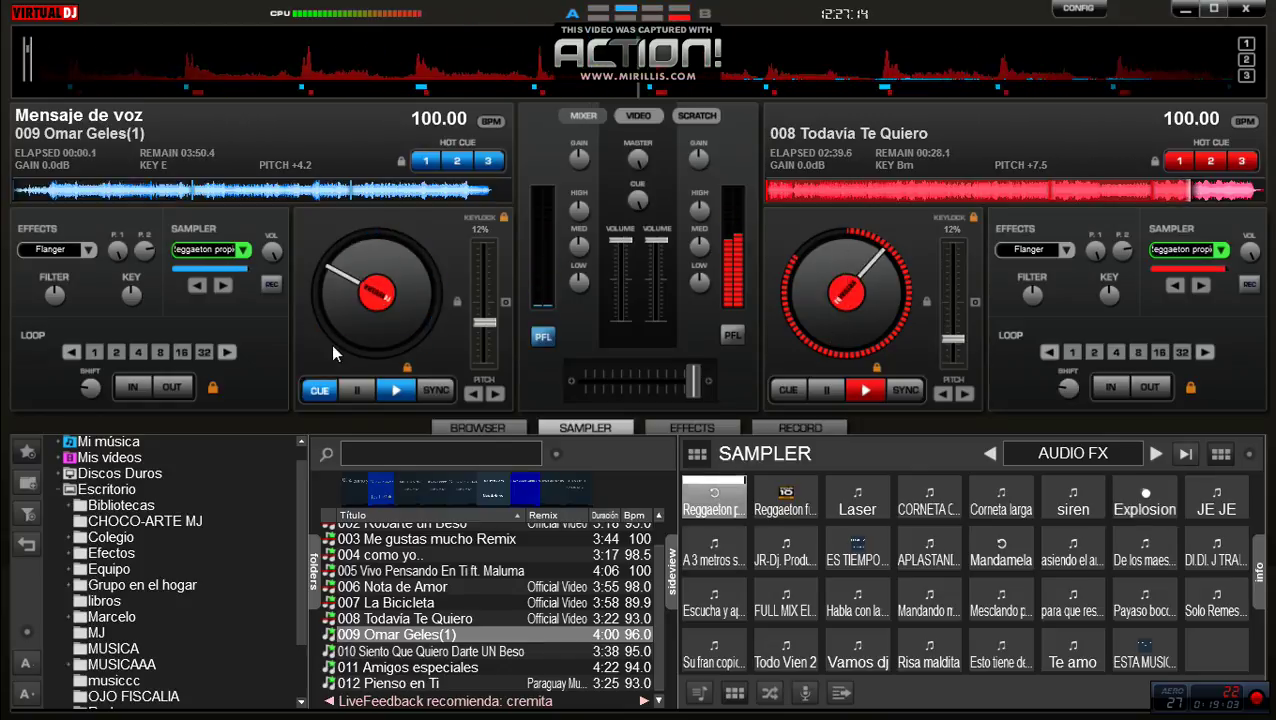
left_click(737, 332)
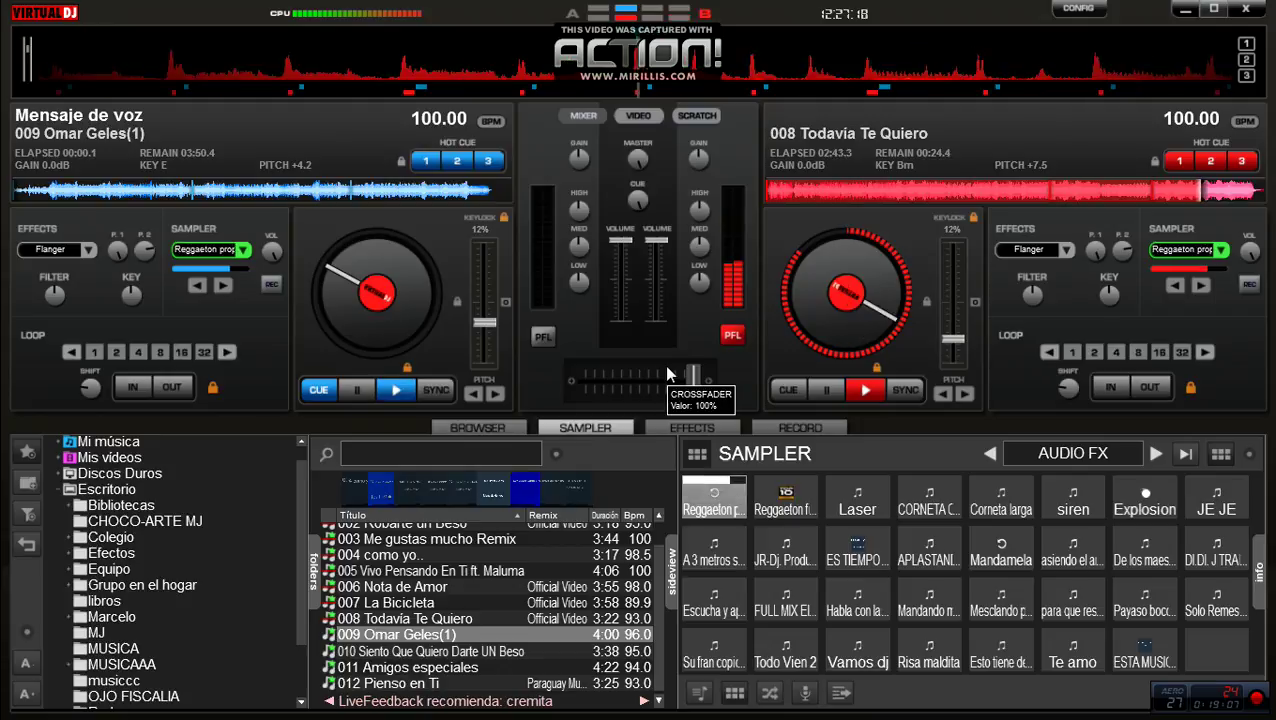
Bring the crossfader to the centre, start 009 Omar Geles(1) on deck 1, and complete the crossfade to deck 1
left_click_drag(690, 376, 647, 390)
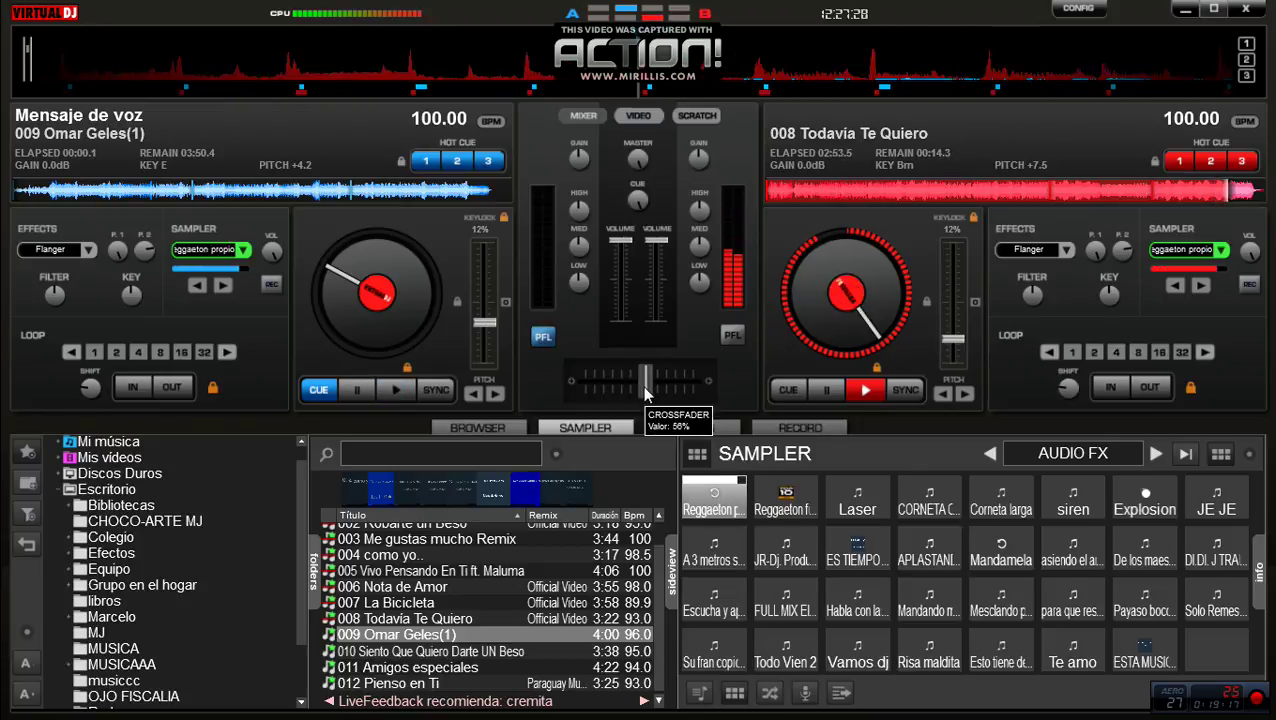
left_click_drag(645, 388, 639, 389)
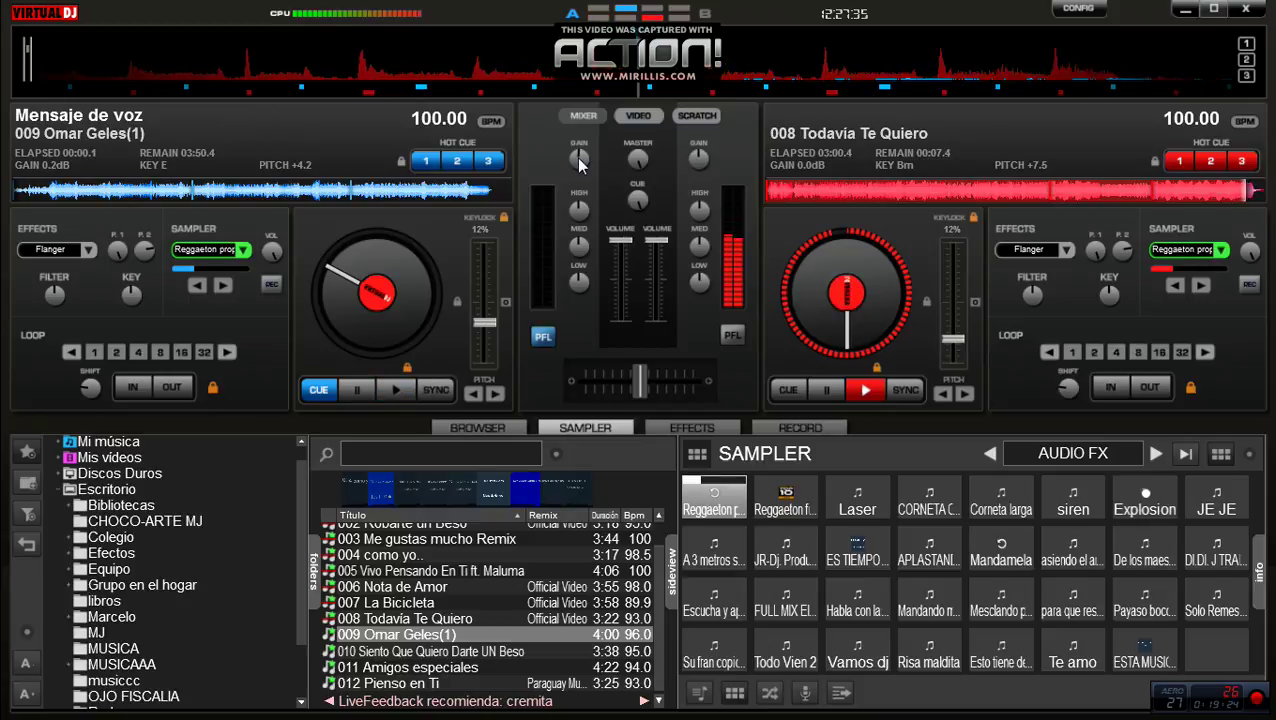
key("space")
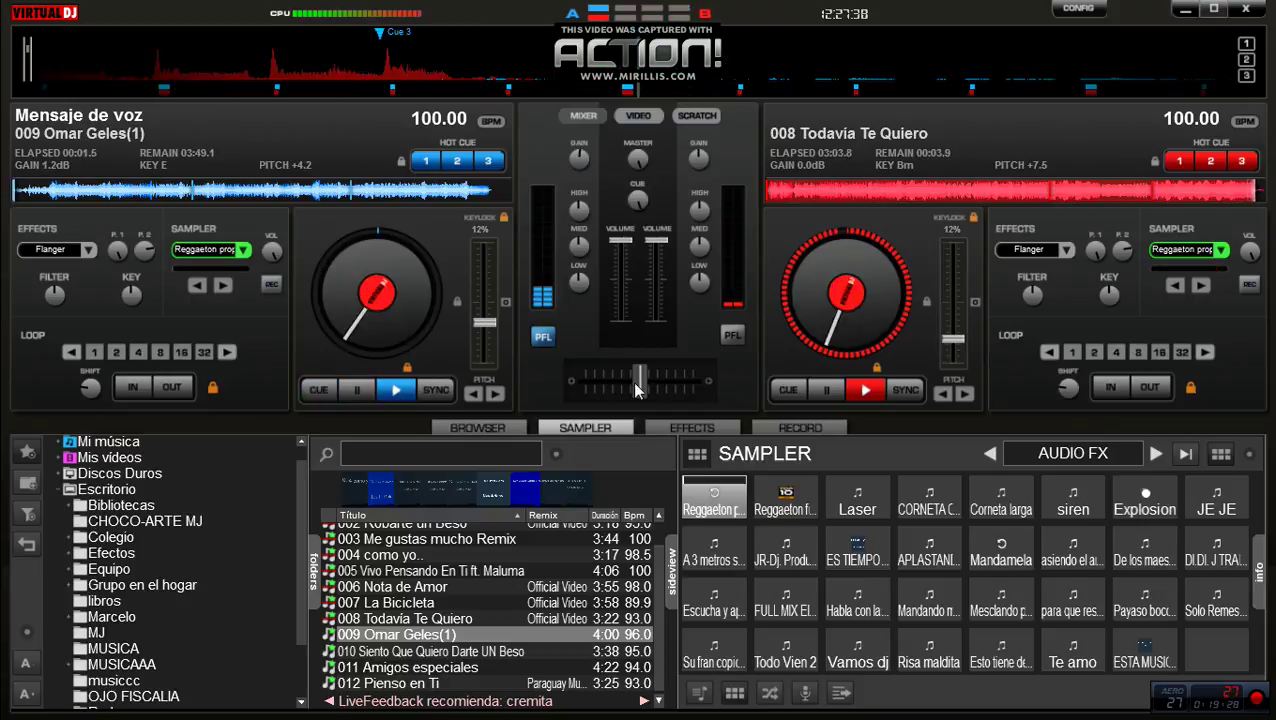
left_click_drag(632, 381, 583, 381)
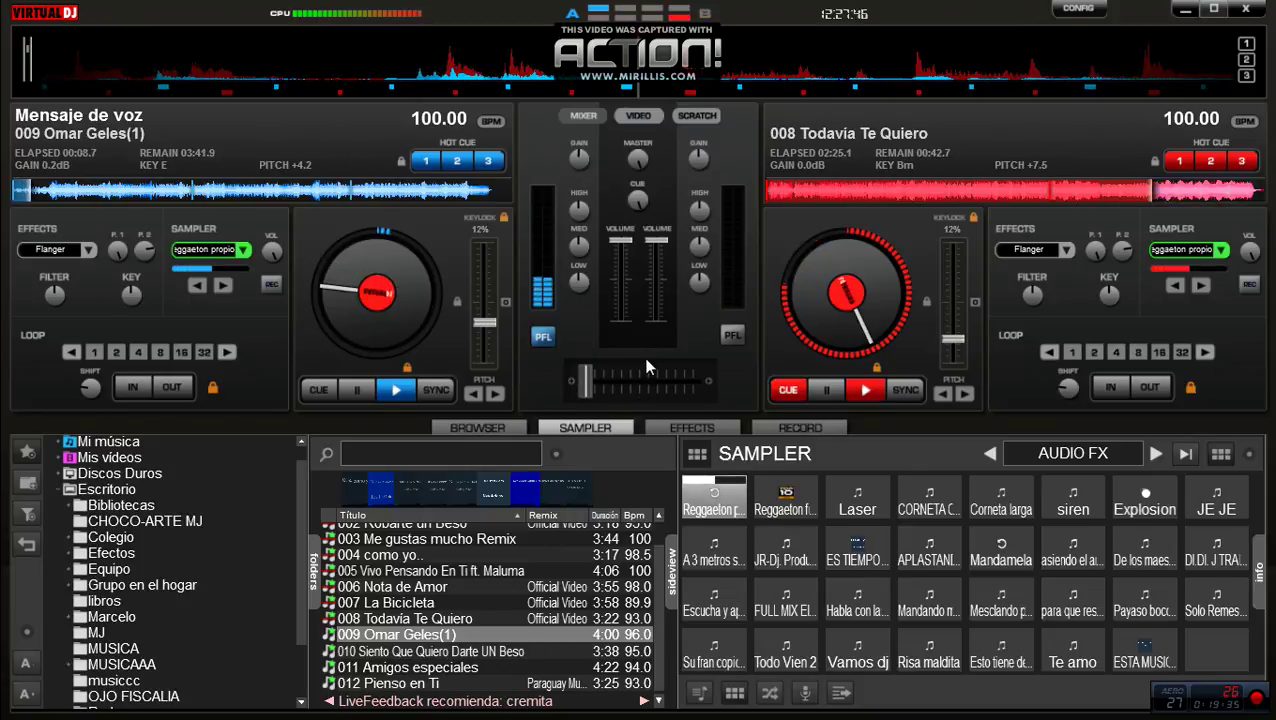
Play the Explosion, Laser, CORNETA C... and Corneta larga samples over 009 Omar Geles(1) on deck 1, finishing with Explosion
left_click(1122, 488)
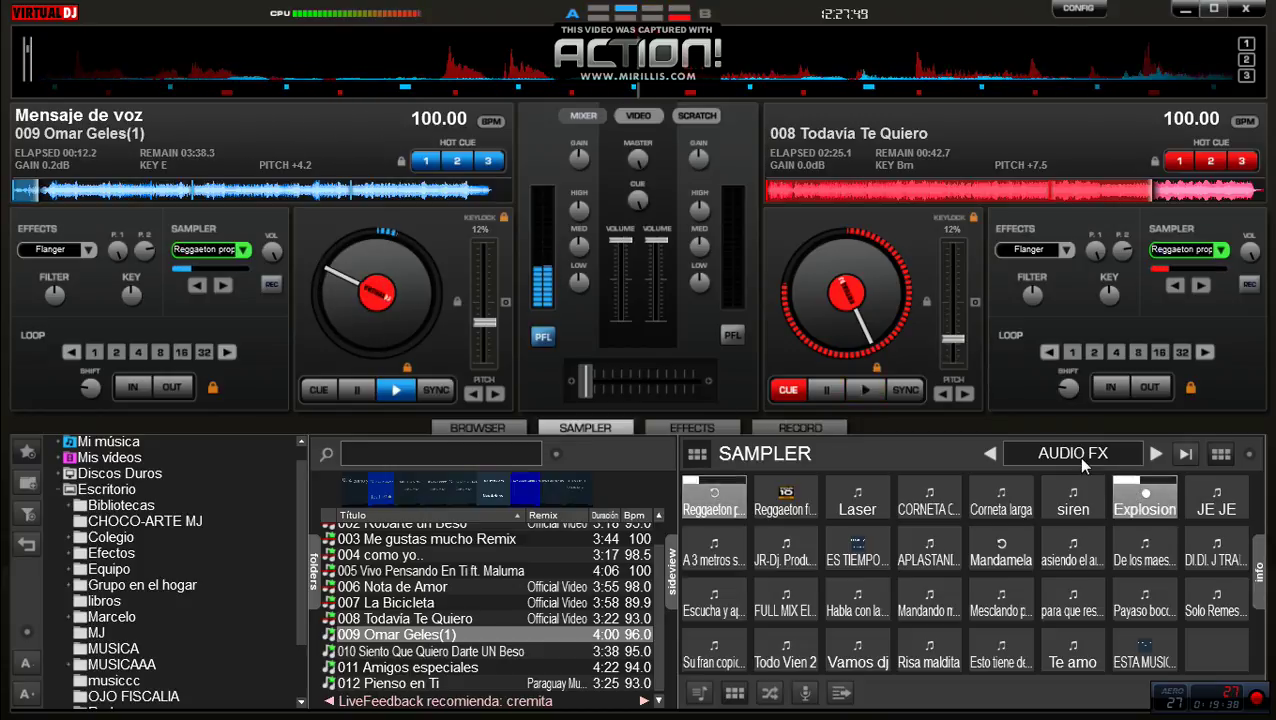
left_click(857, 500)
left_click(929, 500)
left_click(982, 502)
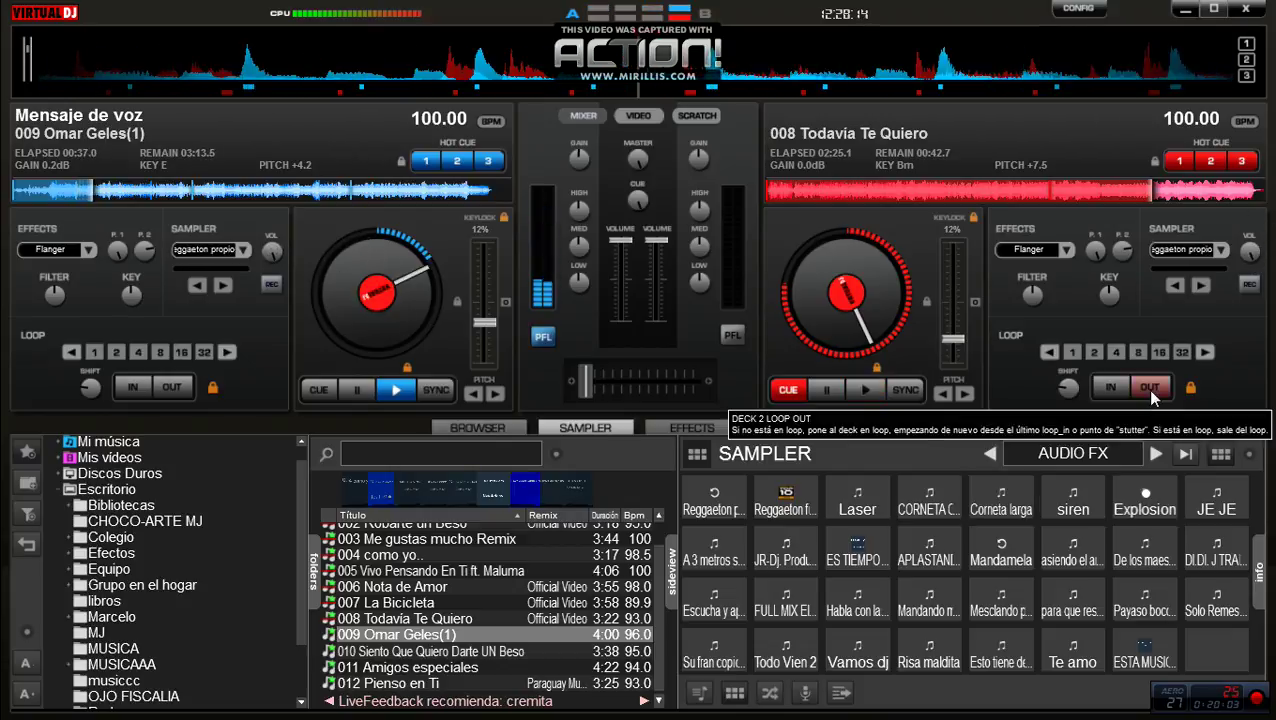
left_click(1142, 505)
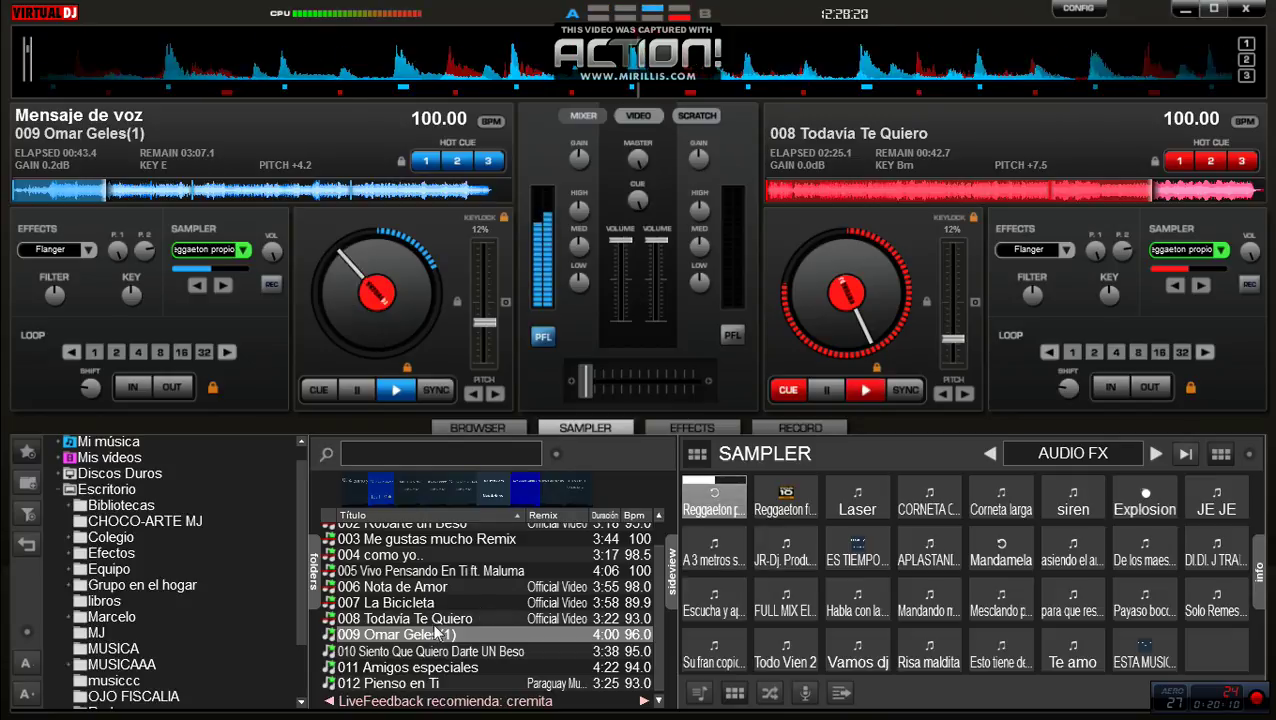
Load 009 Omar Geles(1) onto deck 2, restart the Reggaeton propio loop, and cue the song near hot cue 3 at about 2:36.1
left_click_drag(400, 634, 900, 150)
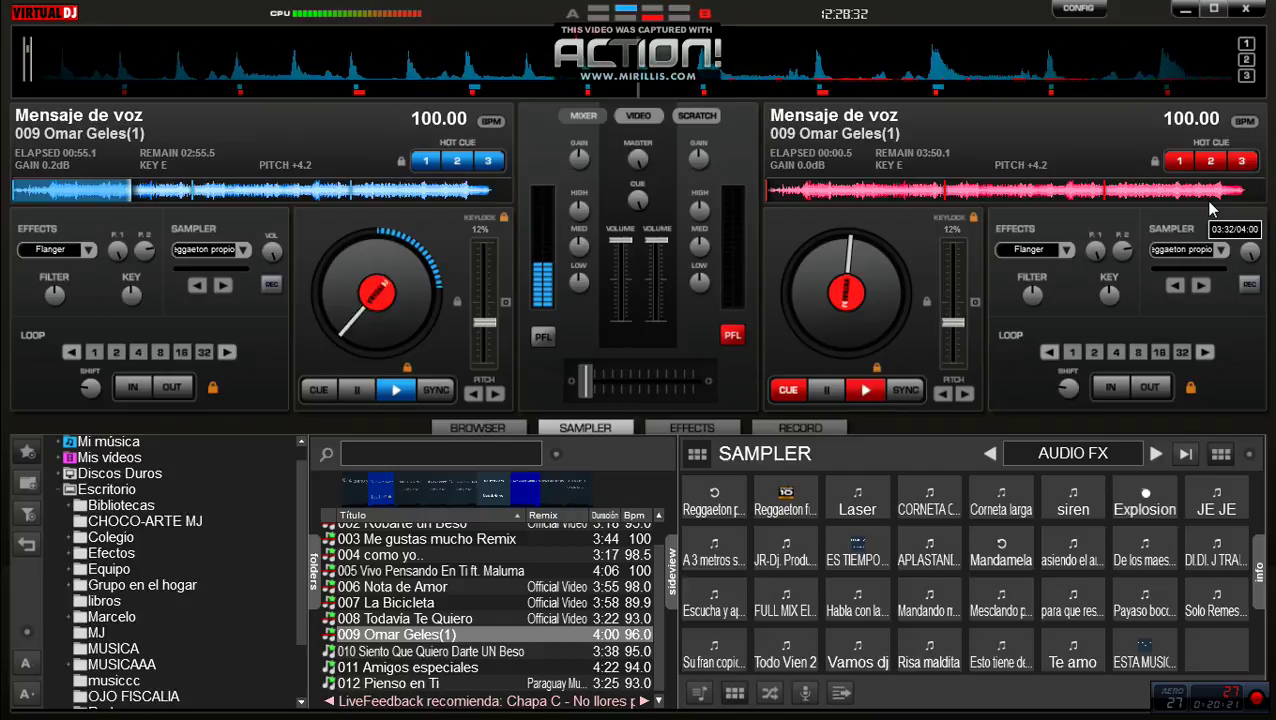
key("1")
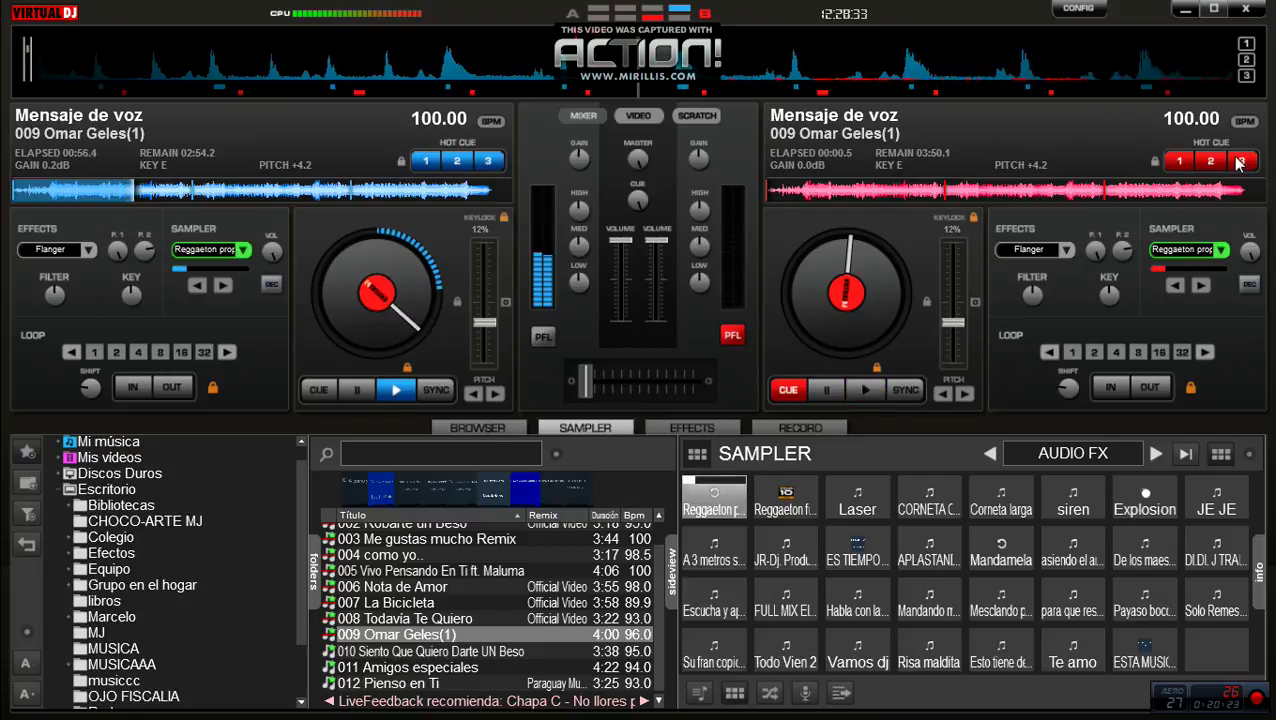
left_click(1240, 163)
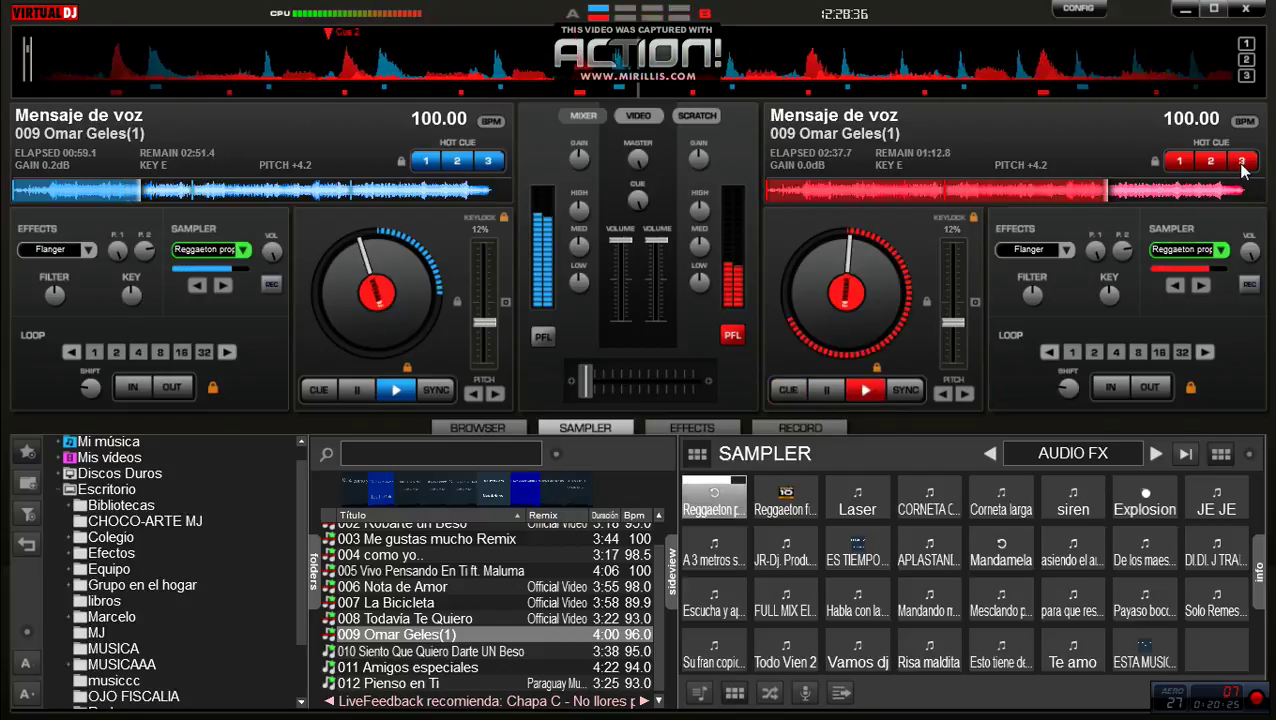
left_click(800, 388)
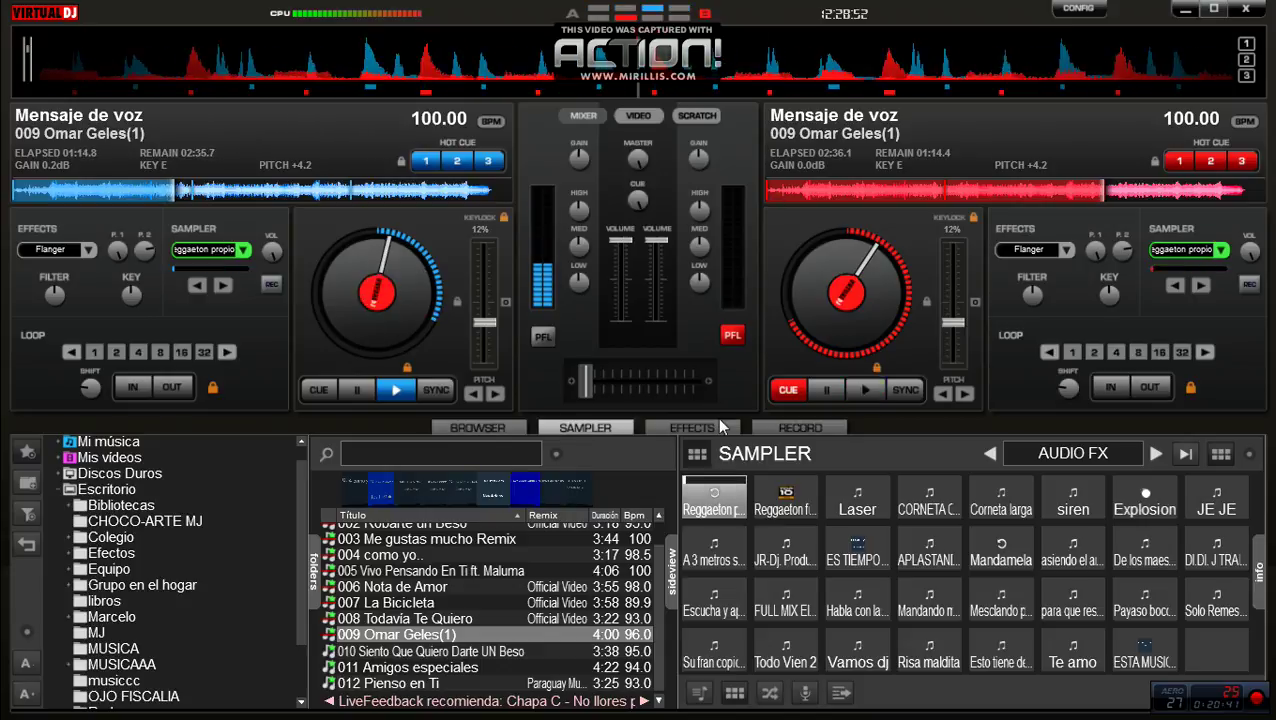
Fire Explosion, start 009 Omar Geles(1) on deck 2 from its cue point, and crossfade fully to deck 2
left_click(1136, 505)
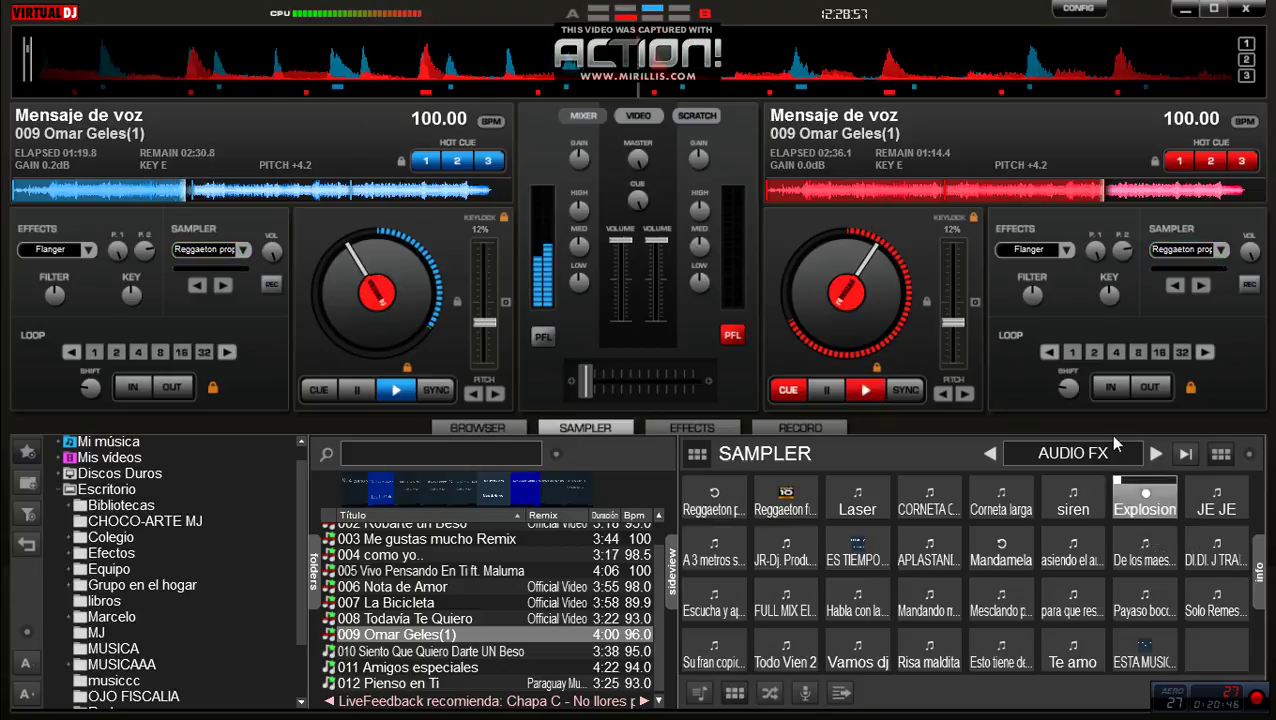
left_click(868, 393)
left_click_drag(585, 380, 692, 380)
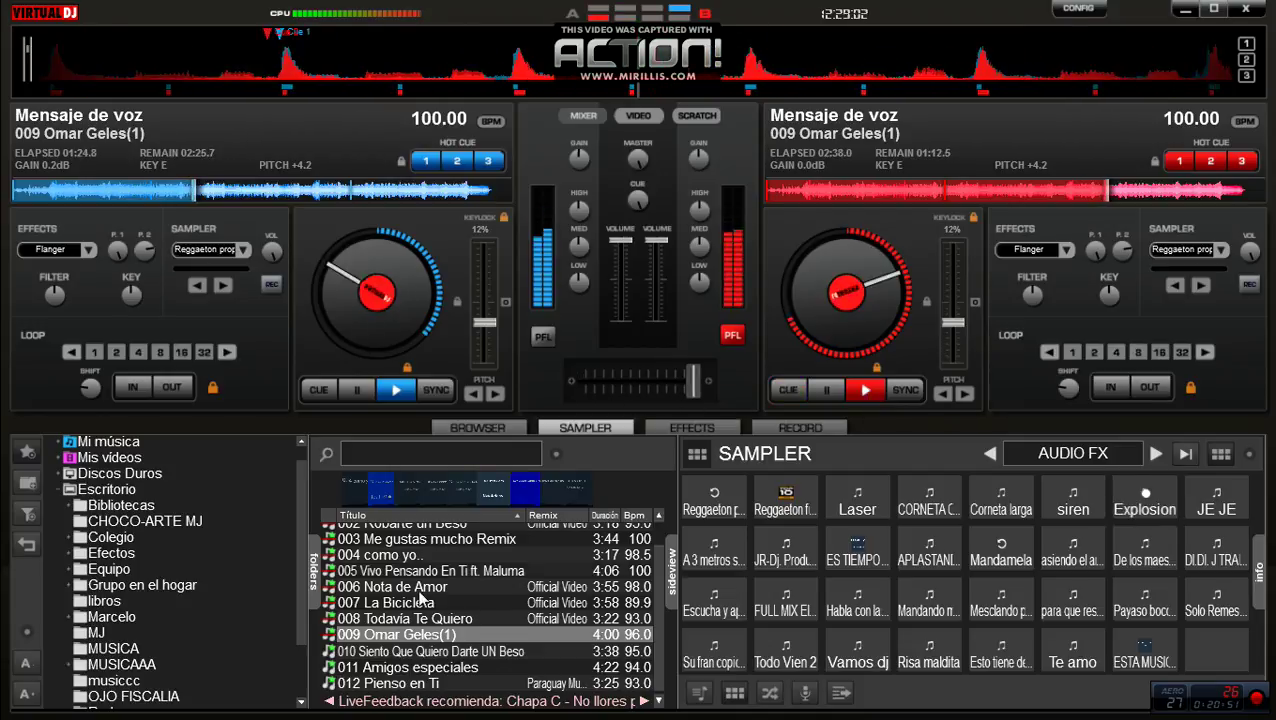
Load 010 Siento Que Quiero Darte UN Beso onto deck 1, start the Reggaeton propio loop, and fire Explosion three times over deck 2
left_click_drag(430, 651, 555, 355)
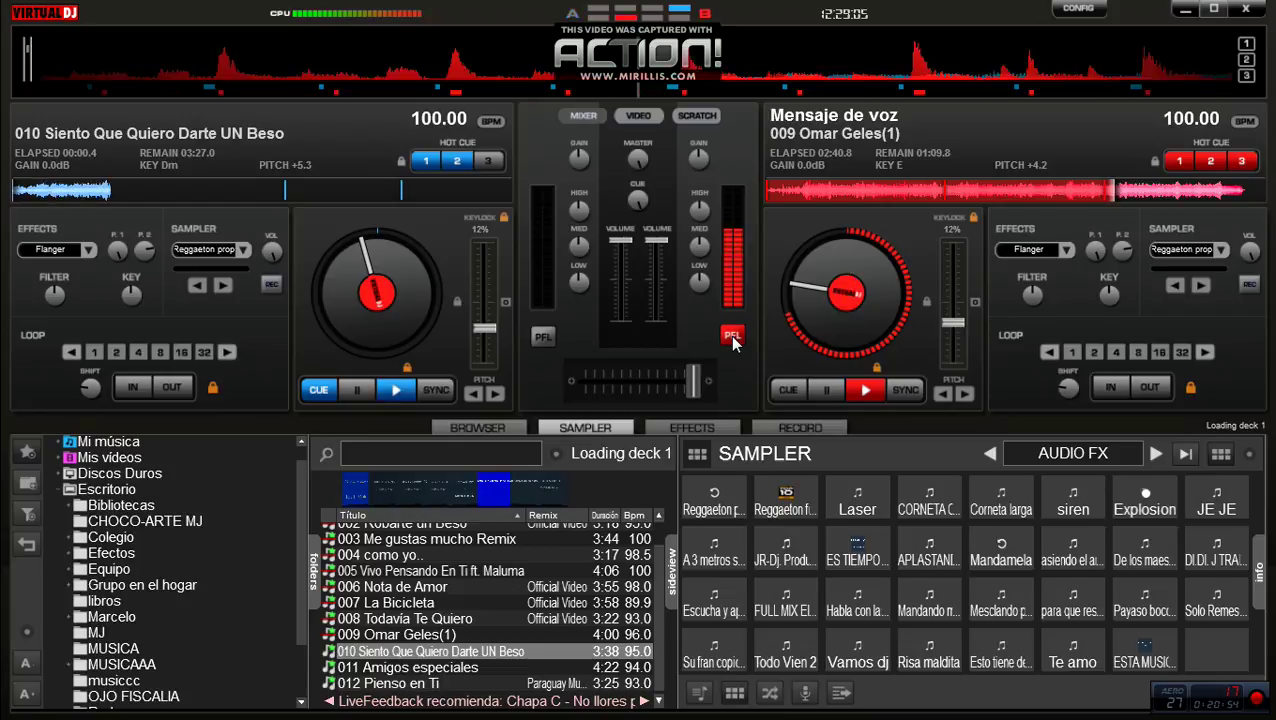
left_click(714, 500)
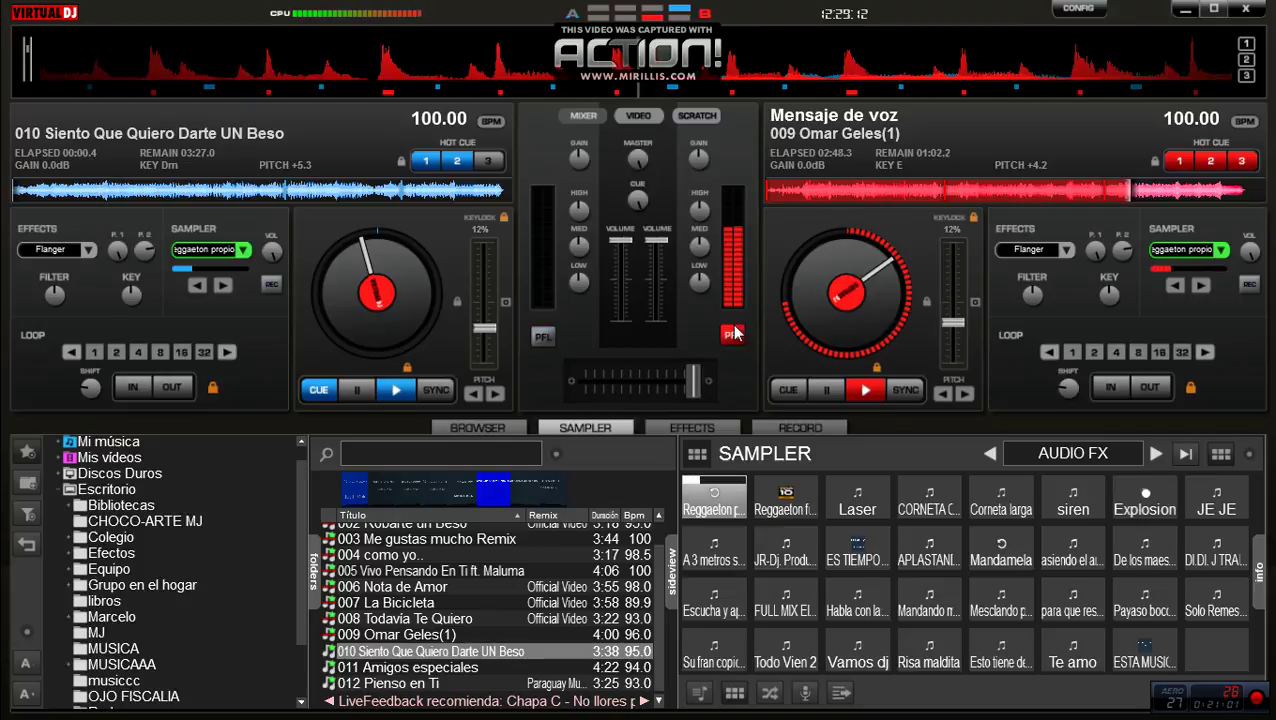
left_click(1137, 505)
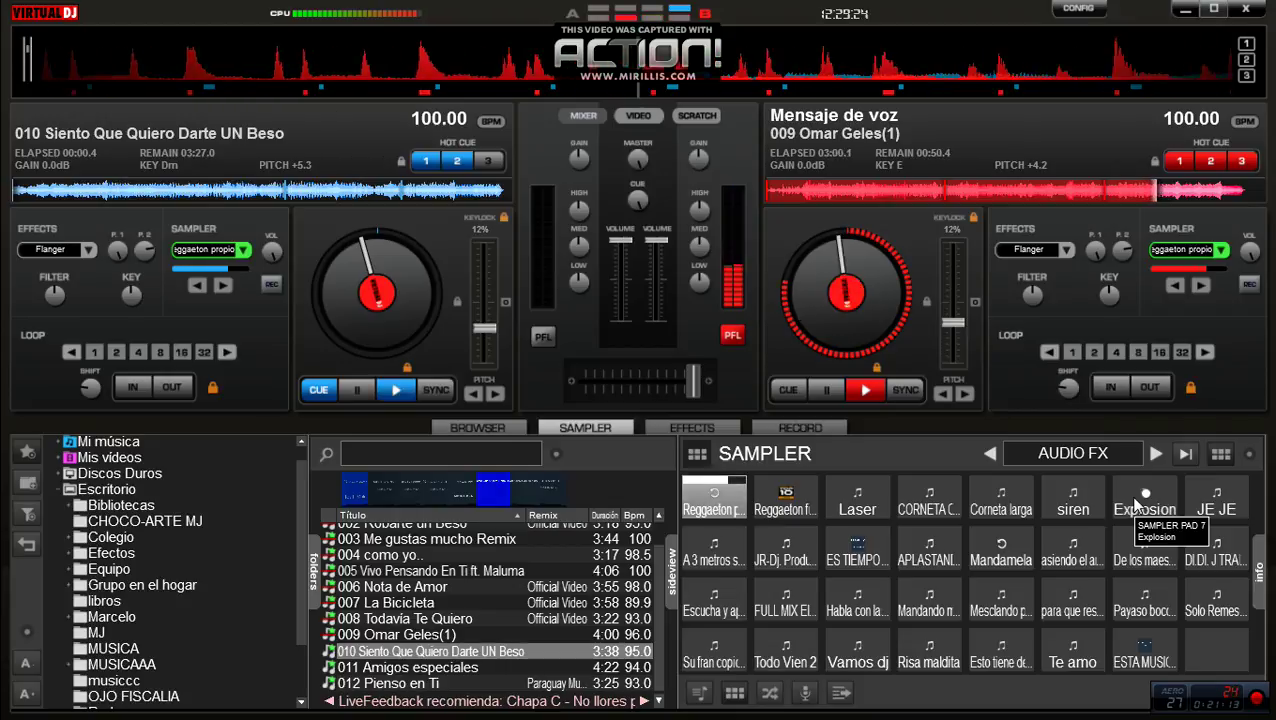
left_click(1148, 494)
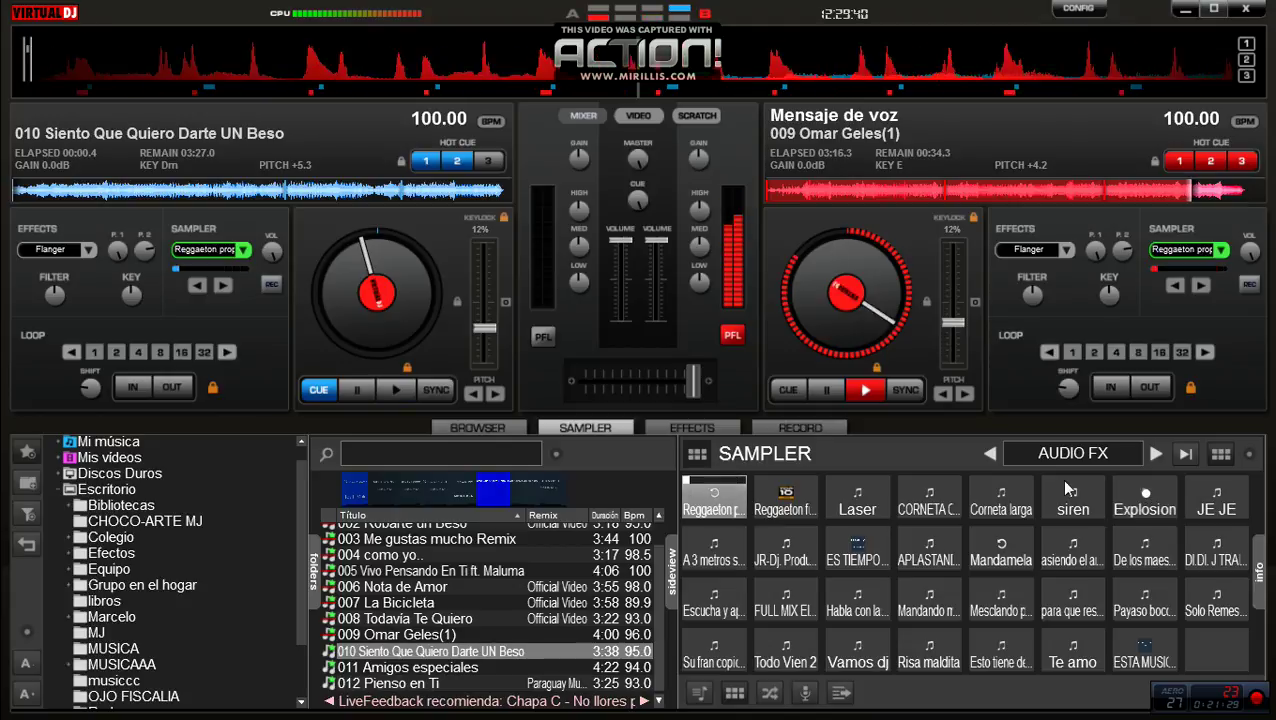
left_click(1134, 500)
Monitor deck 1 in the headphones, bring the crossfader to the centre, and fire Explosion over 009 Omar Geles(1)
left_click(545, 339)
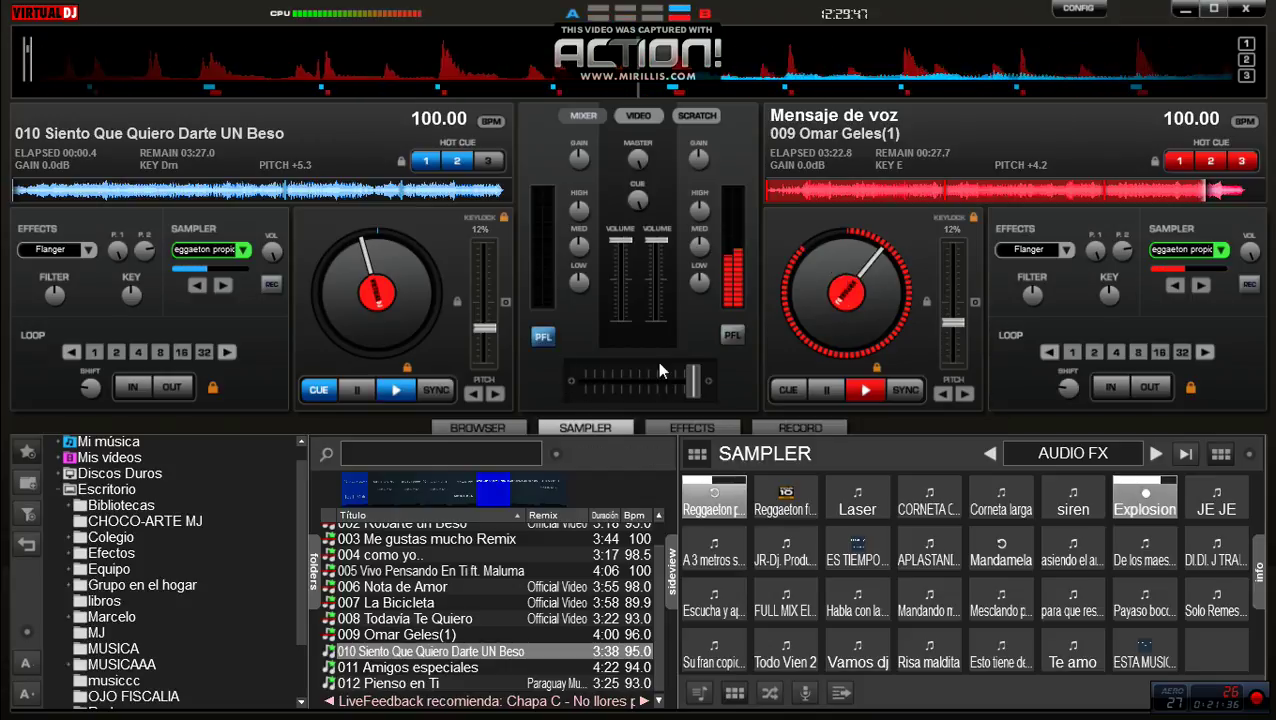
left_click_drag(690, 380, 642, 384)
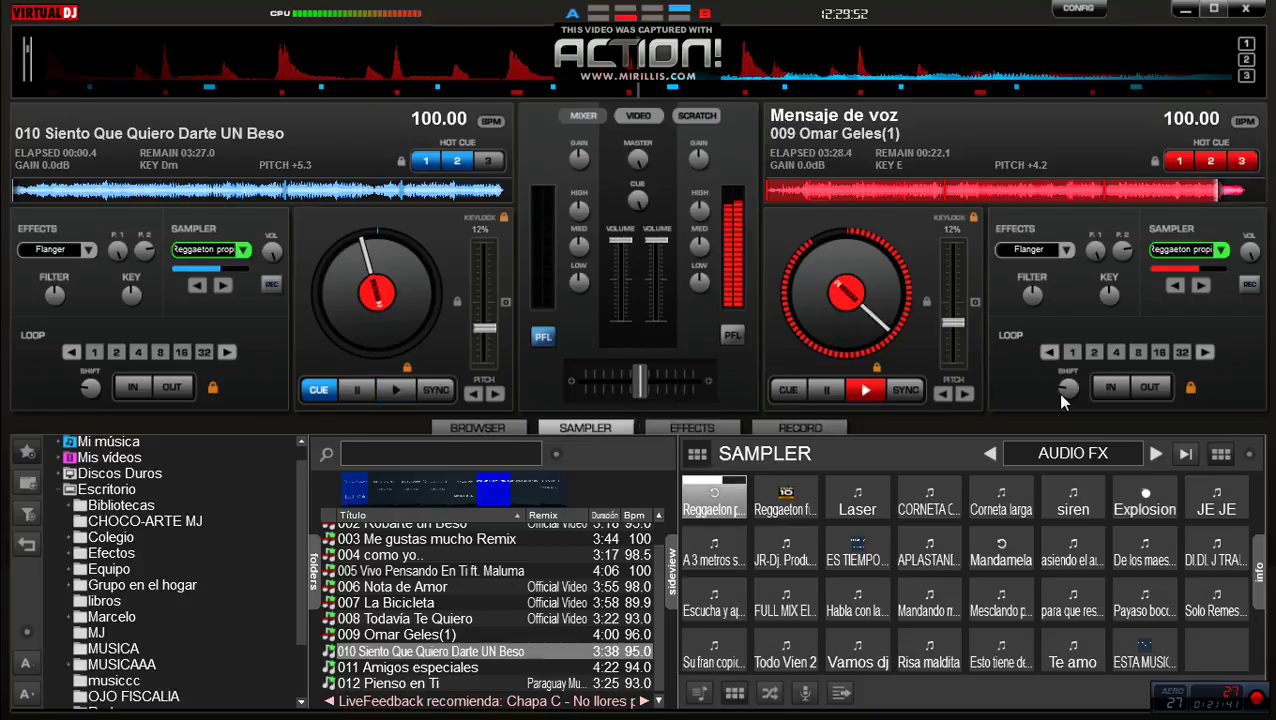
left_click(1147, 509)
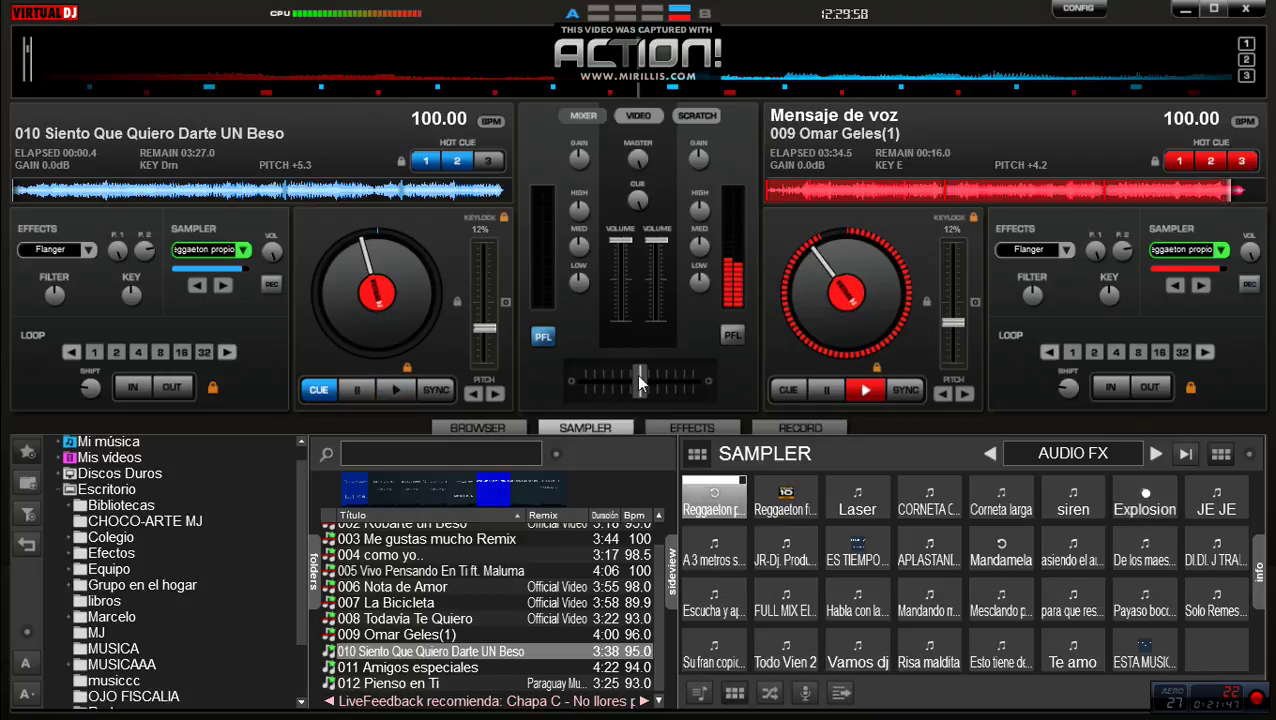
Ease the crossfader to 46%, start 010 Siento Que Quiero Darte UN Beso on deck 1, and complete the crossfade to deck 1
left_click_drag(640, 385, 634, 383)
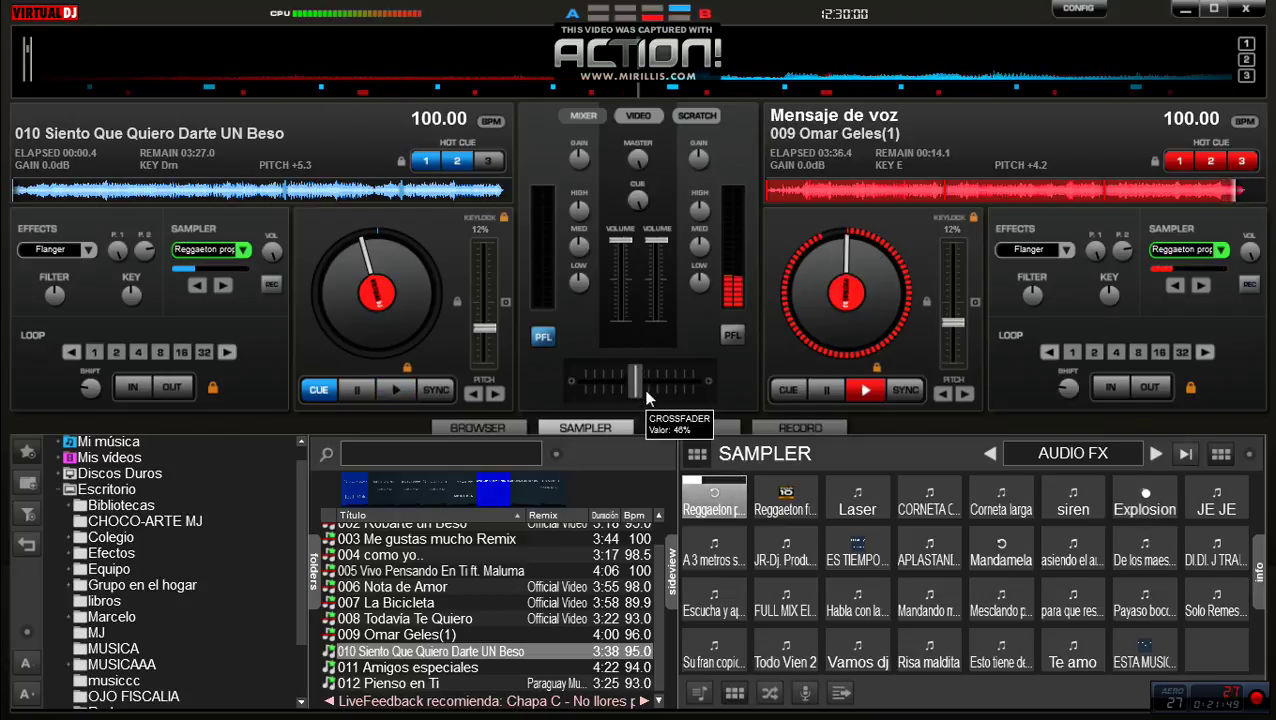
key("space")
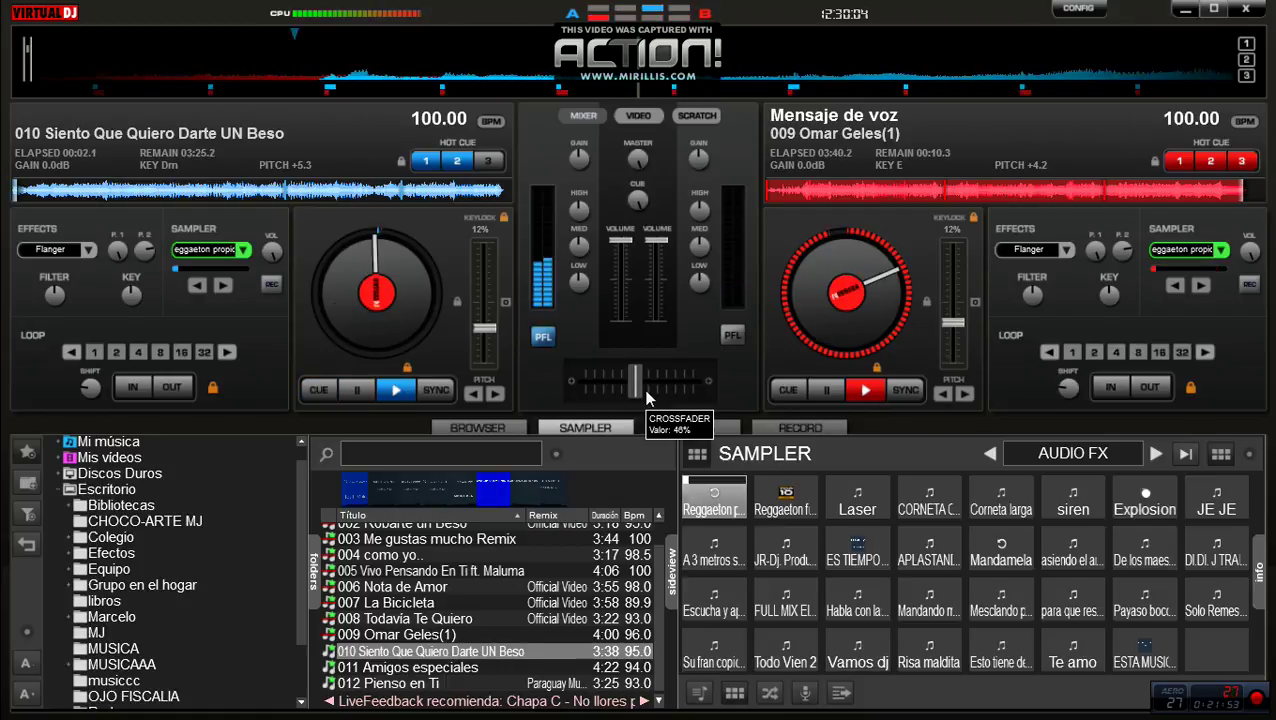
left_click_drag(634, 381, 585, 381)
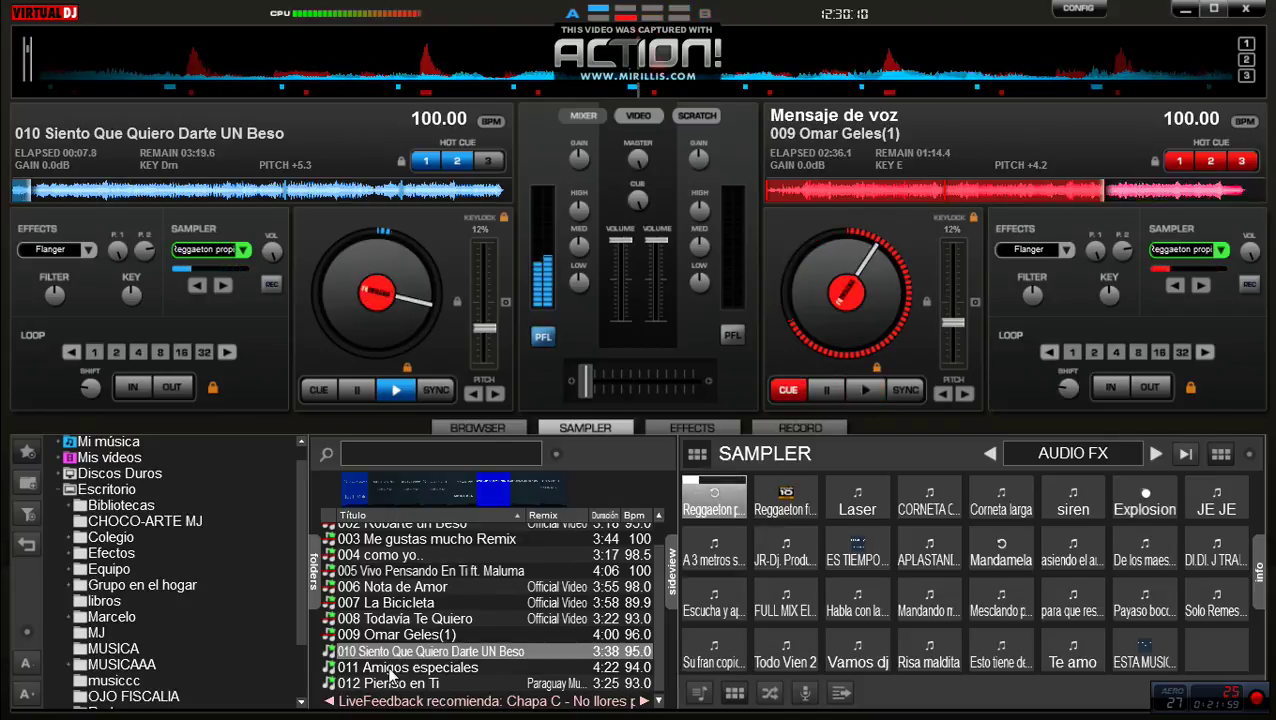
Play Explosion twice, followed by Laser and CORNETA C..., over 010 Siento Que Quiero Darte UN Beso on deck 1
left_click(1135, 502)
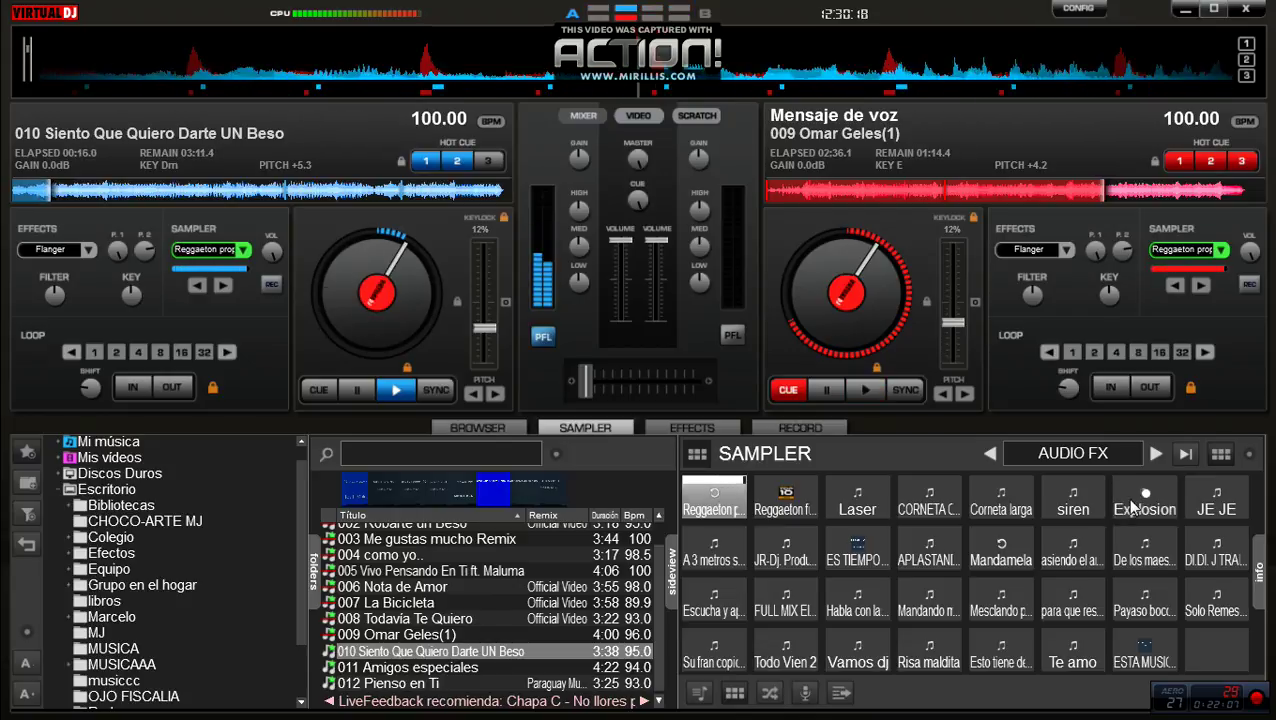
left_click(1134, 506)
left_click(858, 505)
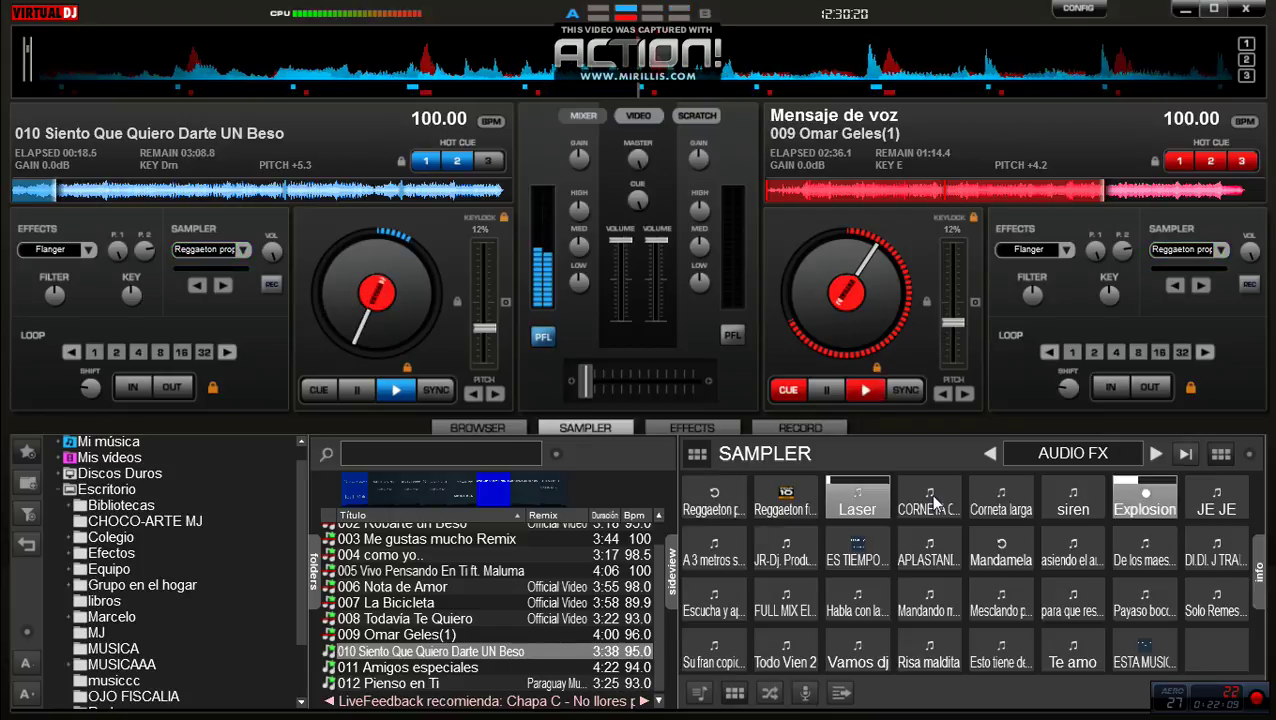
left_click(912, 510)
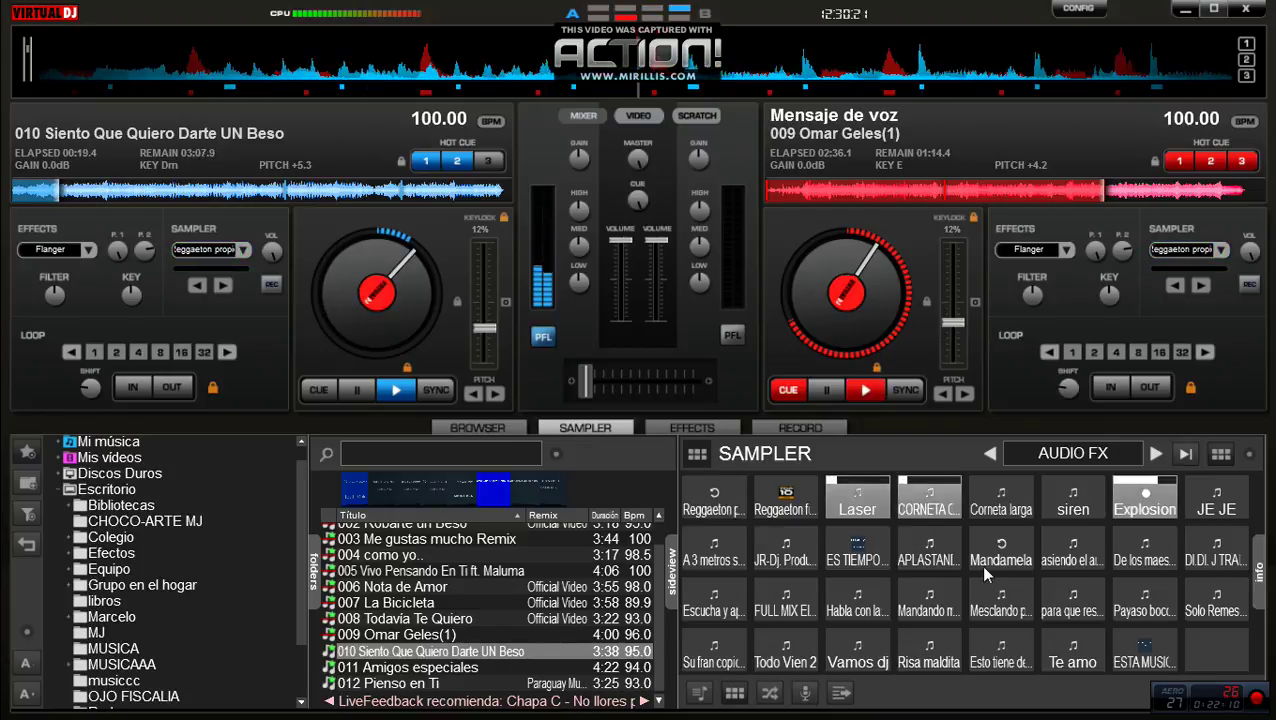
Load 010 Siento Que Quiero Darte UN Beso onto deck 2, cue it near hot cue 2 at about 2:41.3, and fire Explosion
left_click_drag(372, 662, 860, 300)
left_click(1208, 162)
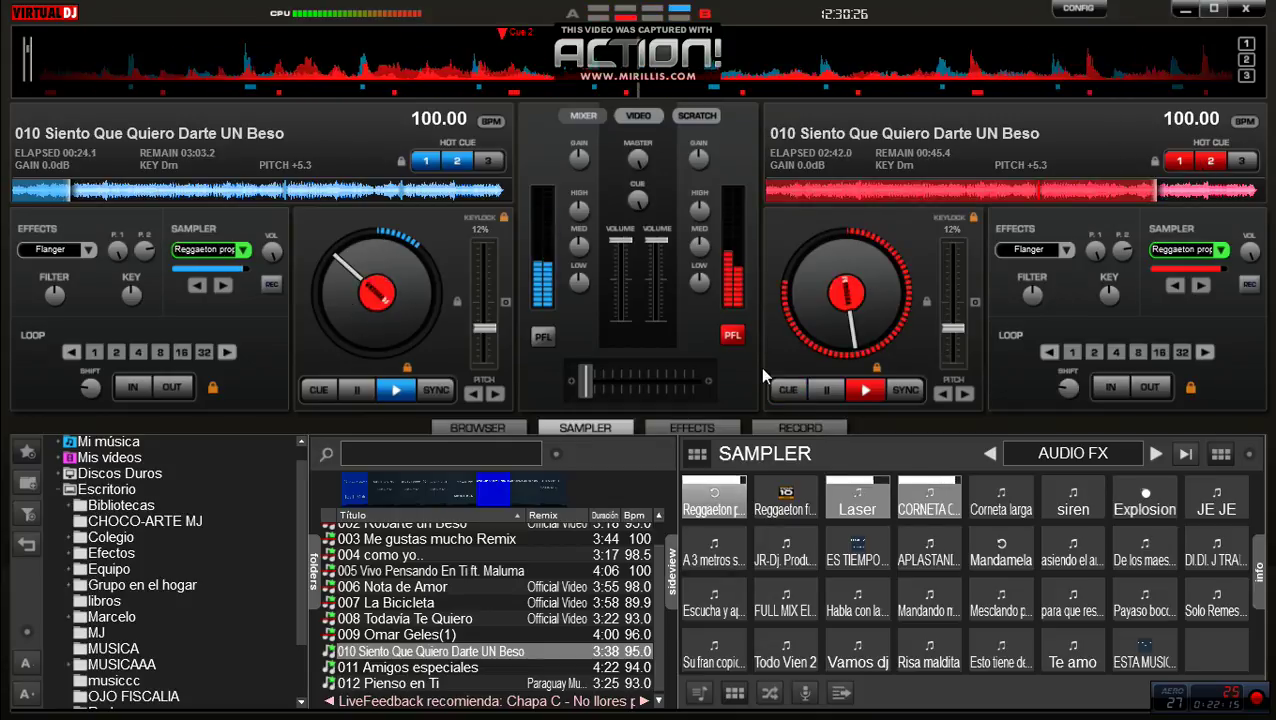
left_click(787, 392)
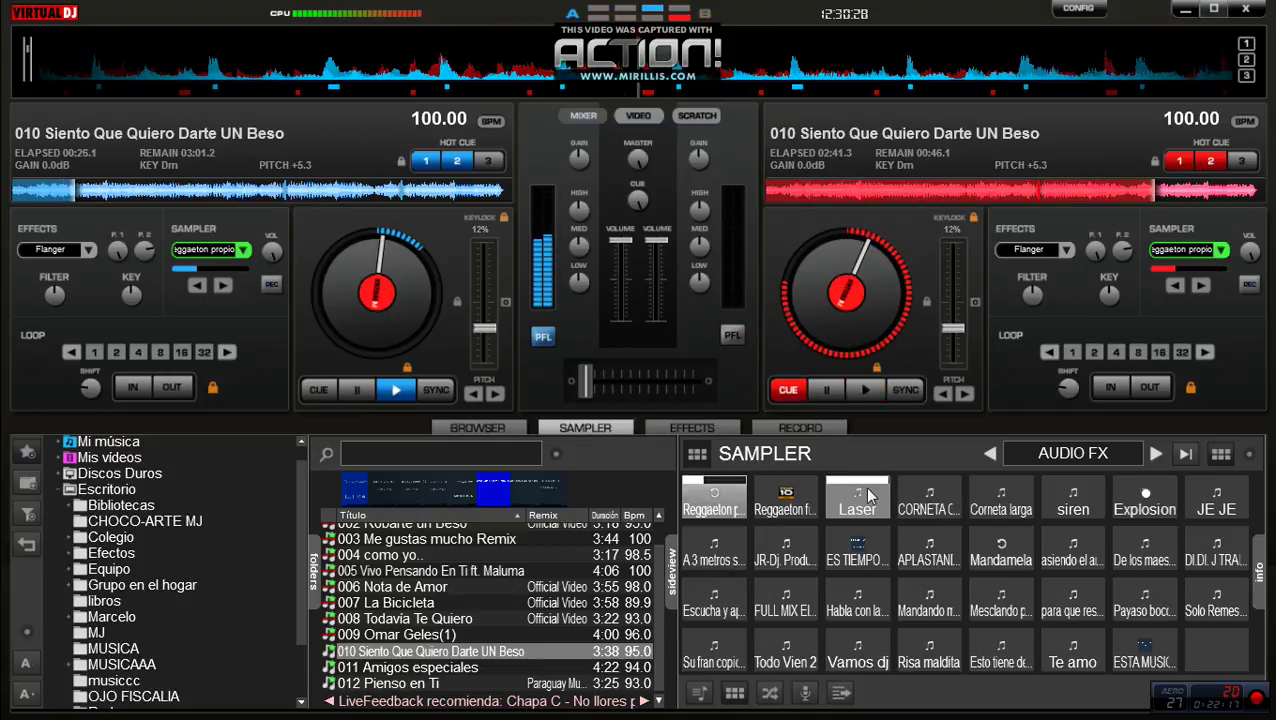
left_click(1133, 506)
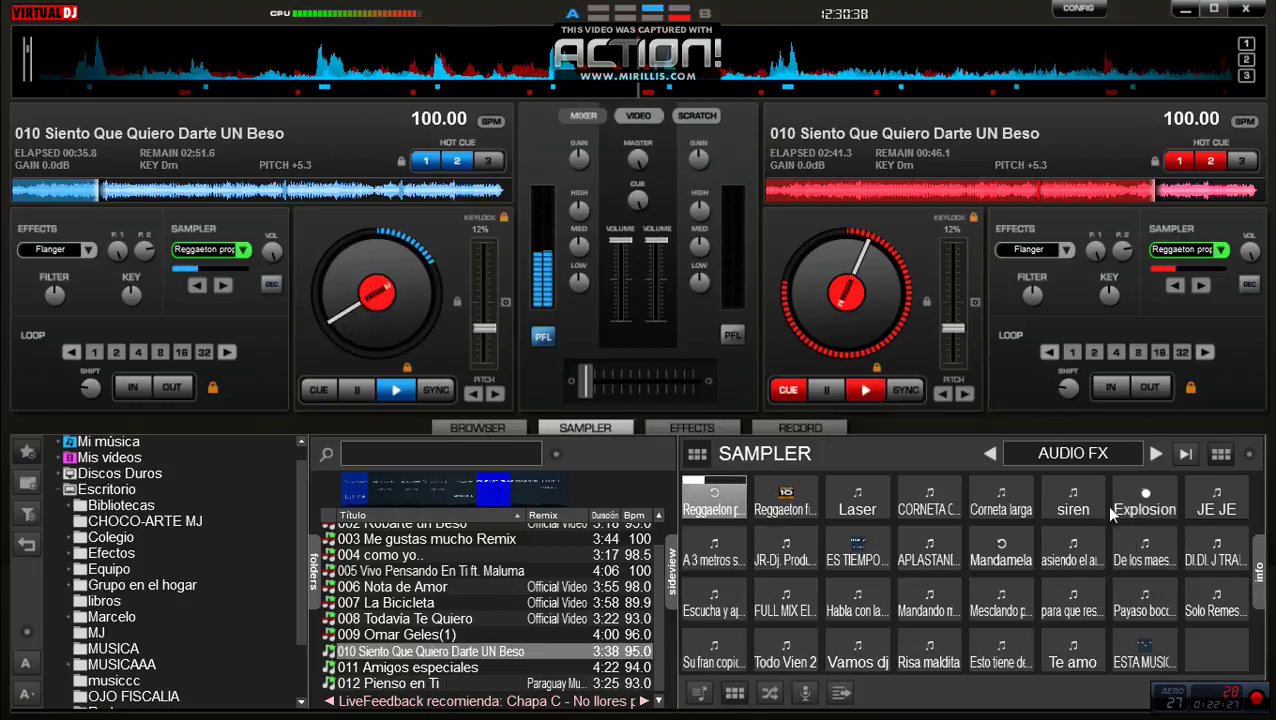
Fire Explosion five times, Laser once and Explosion twice more over 010 Siento Que Quiero Darte UN Beso on deck 1
left_click(1127, 509)
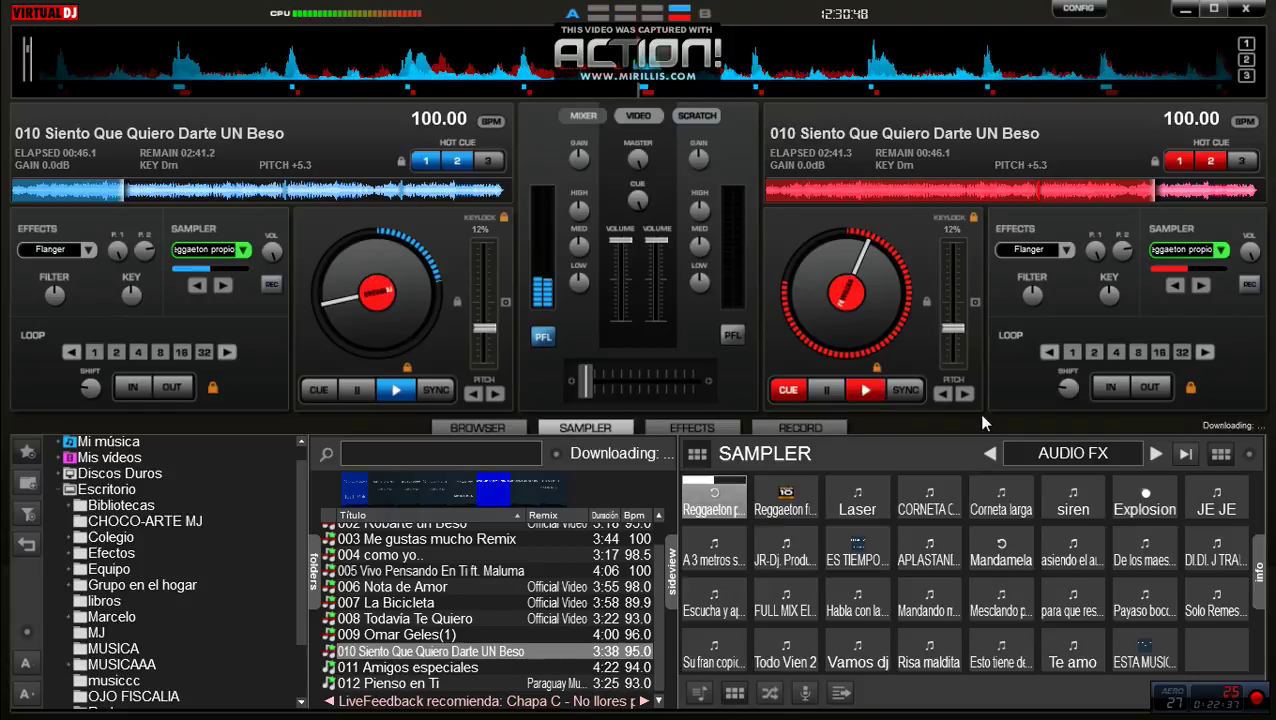
left_click(1126, 503)
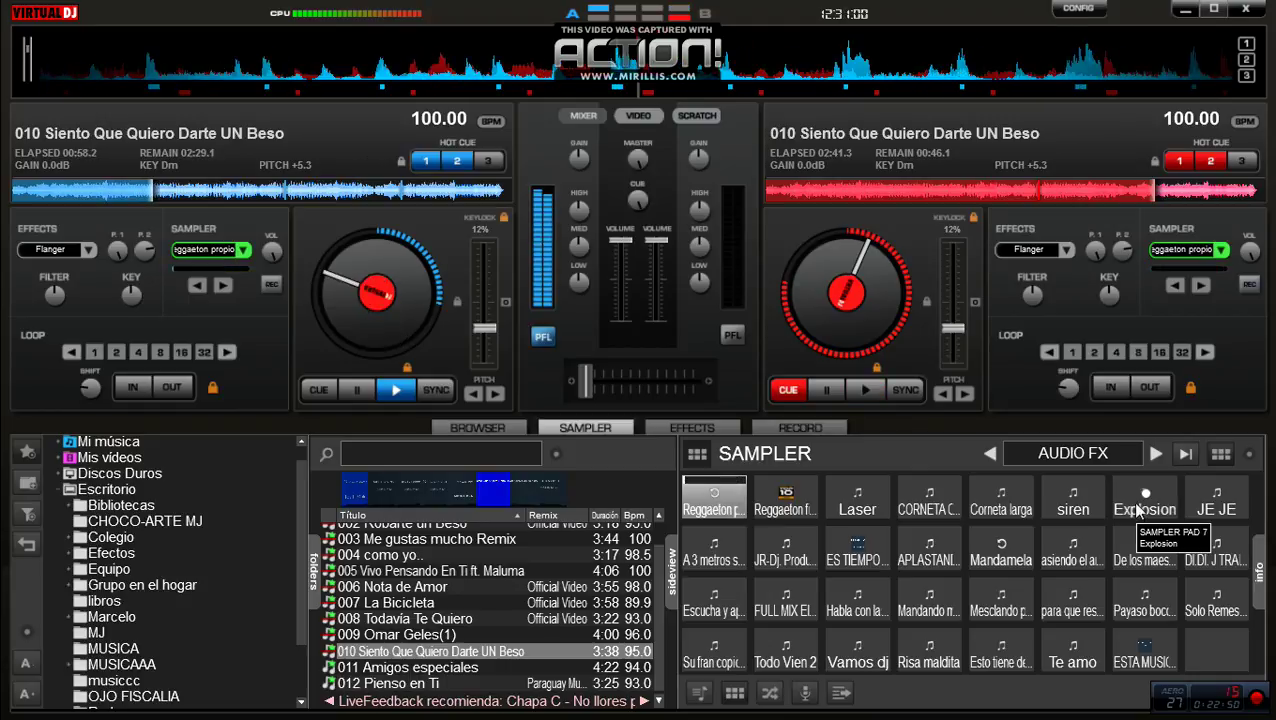
left_click(1137, 511)
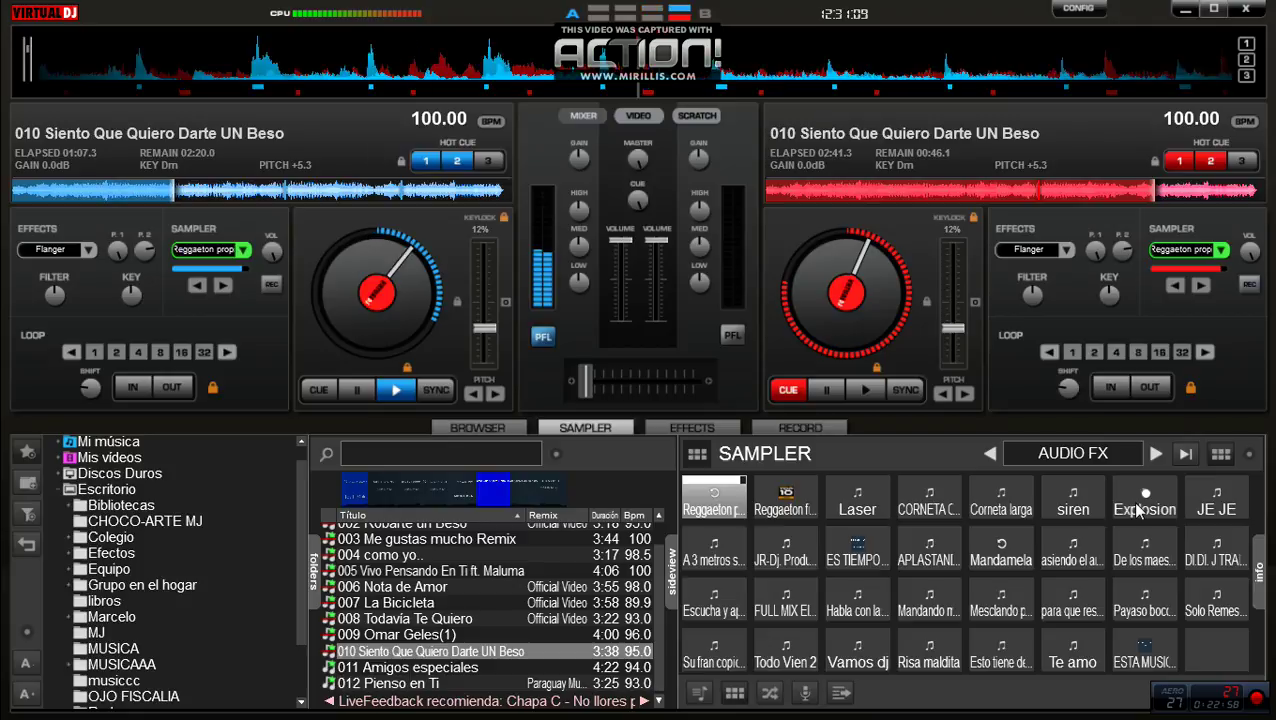
left_click(1137, 511)
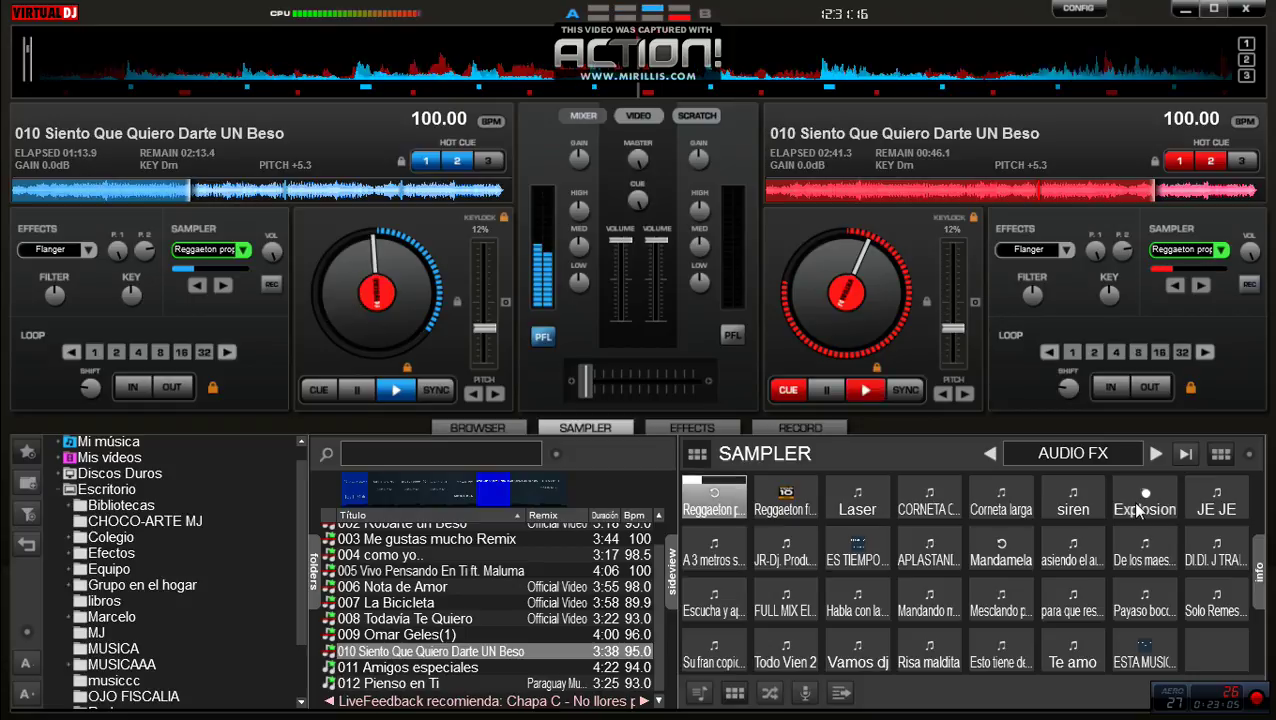
left_click(1137, 511)
left_click(860, 505)
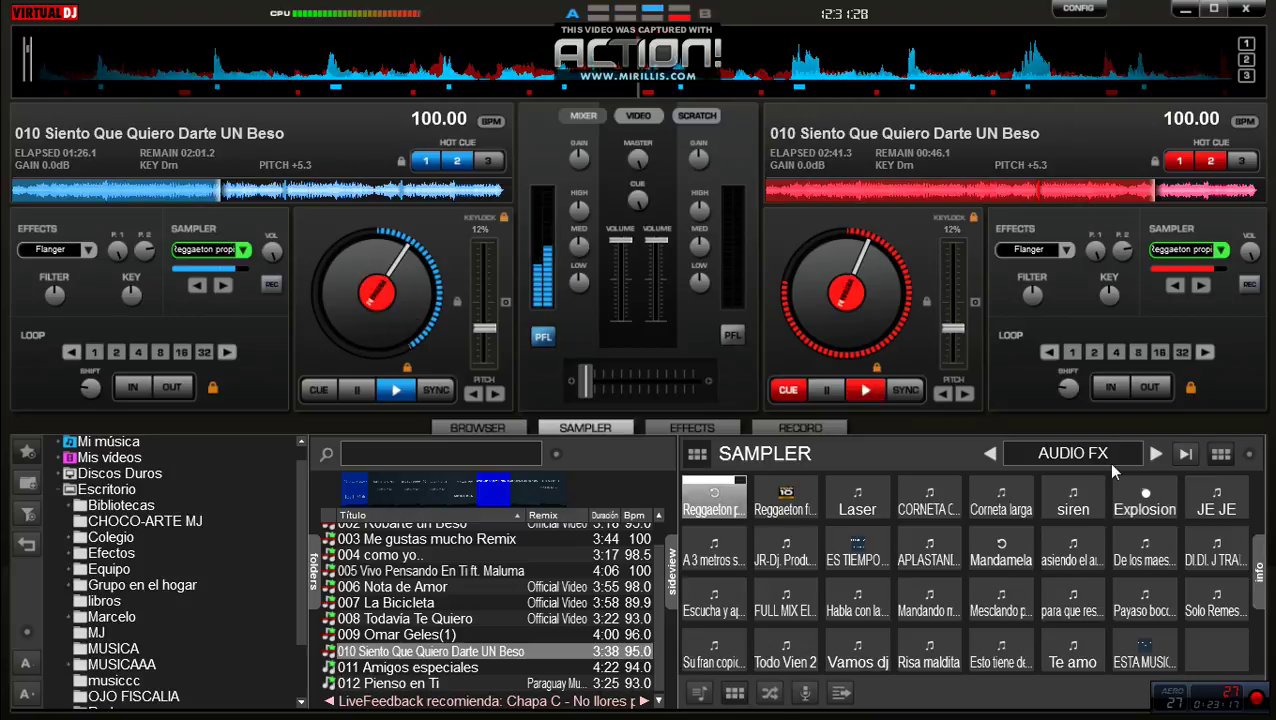
left_click(1139, 492)
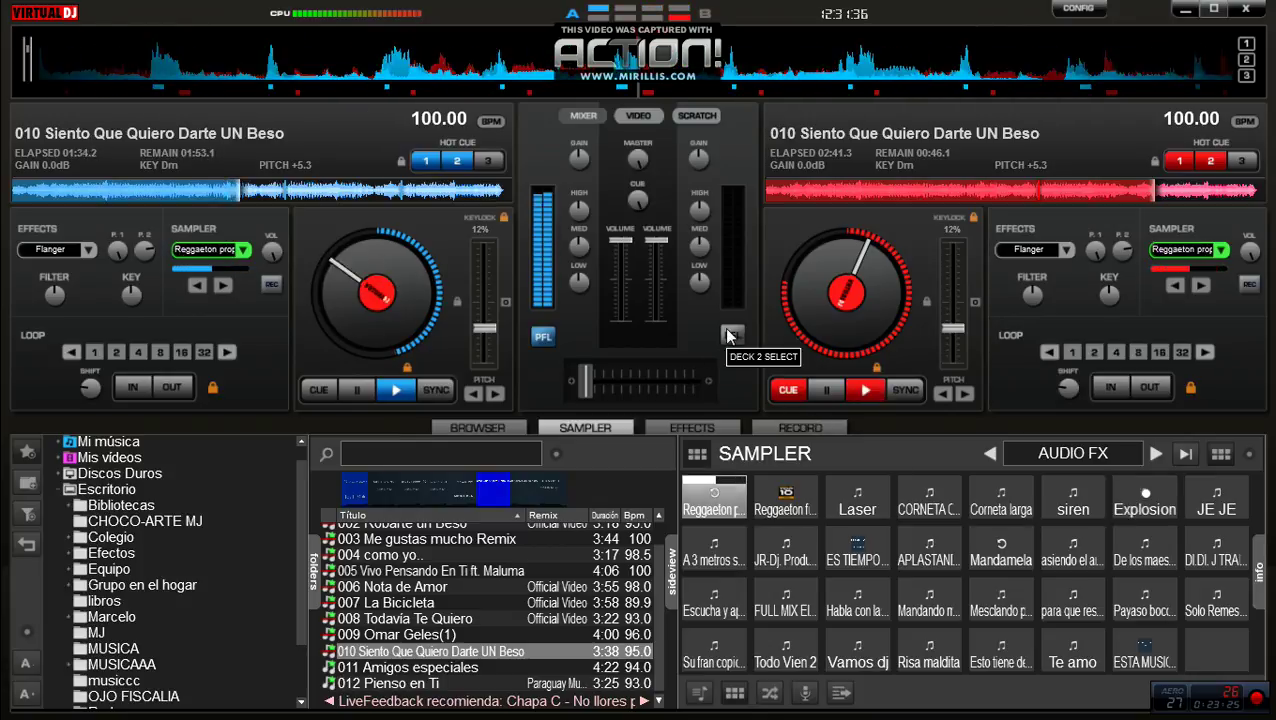
left_click(1142, 505)
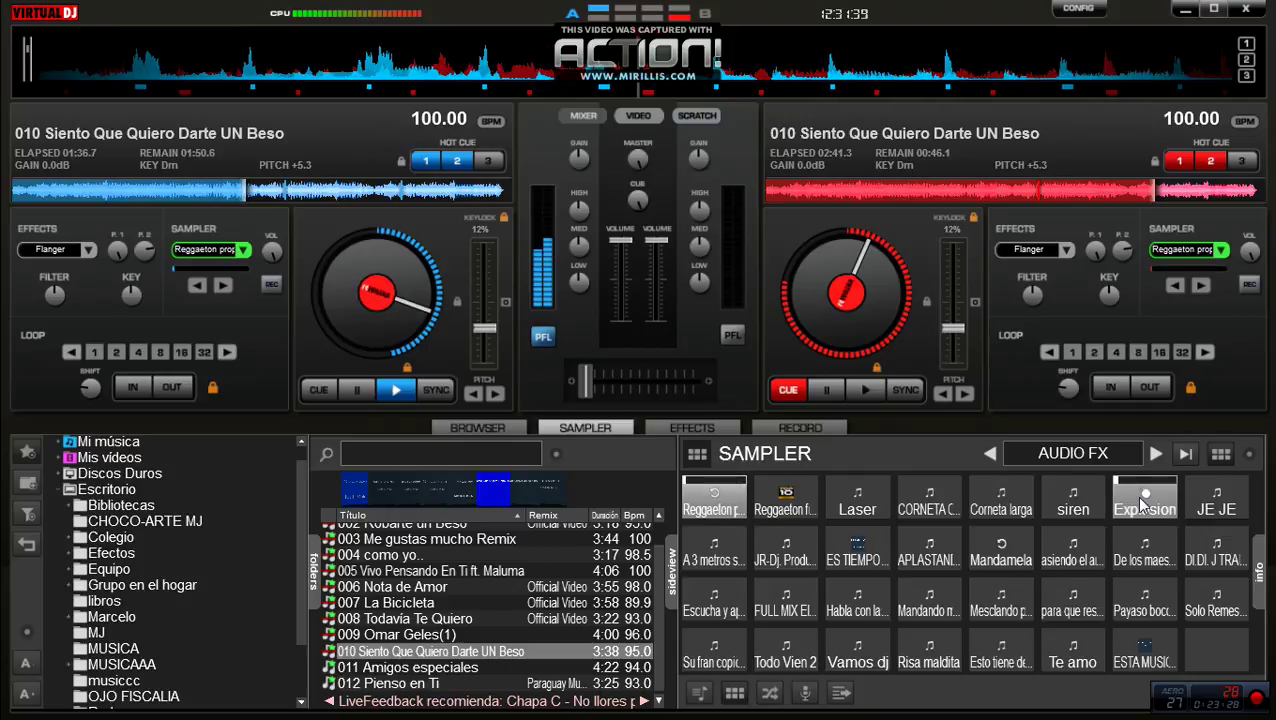
Monitor deck 2, fire Explosion, start 010 Siento Que Quiero Darte UN Beso on deck 2, and crossfade fully to it
left_click(731, 336)
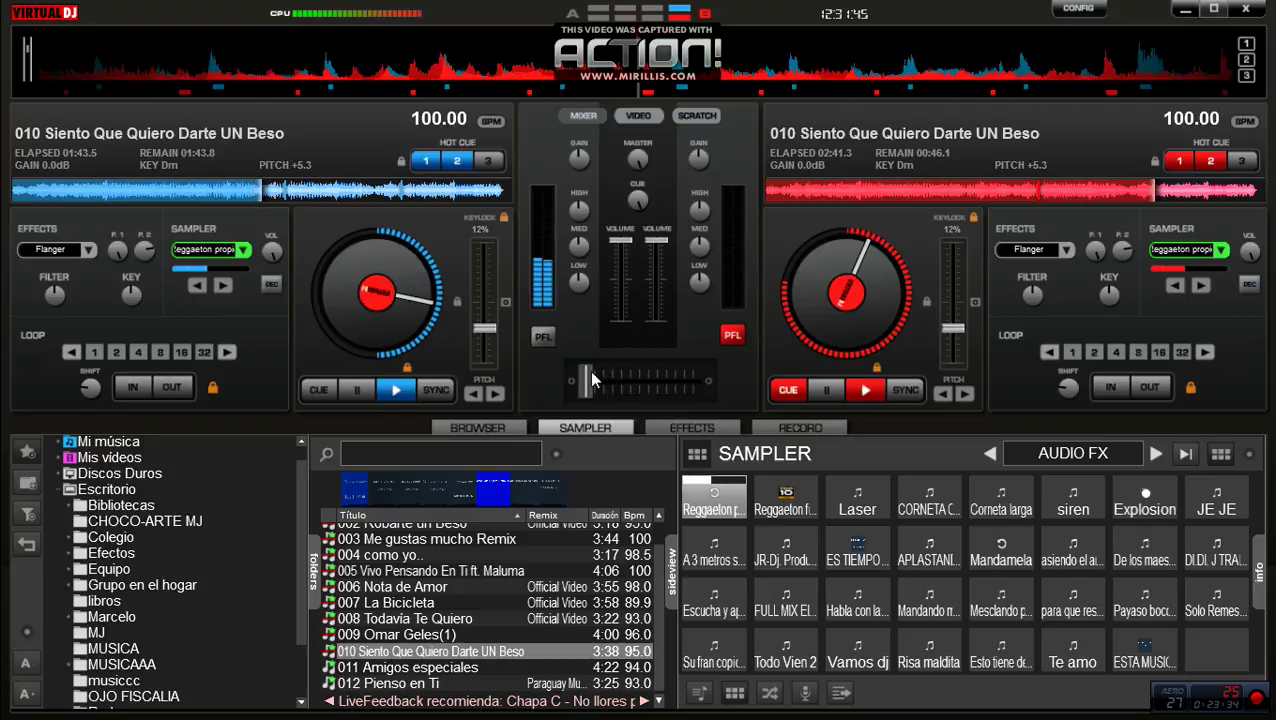
left_click(1145, 497)
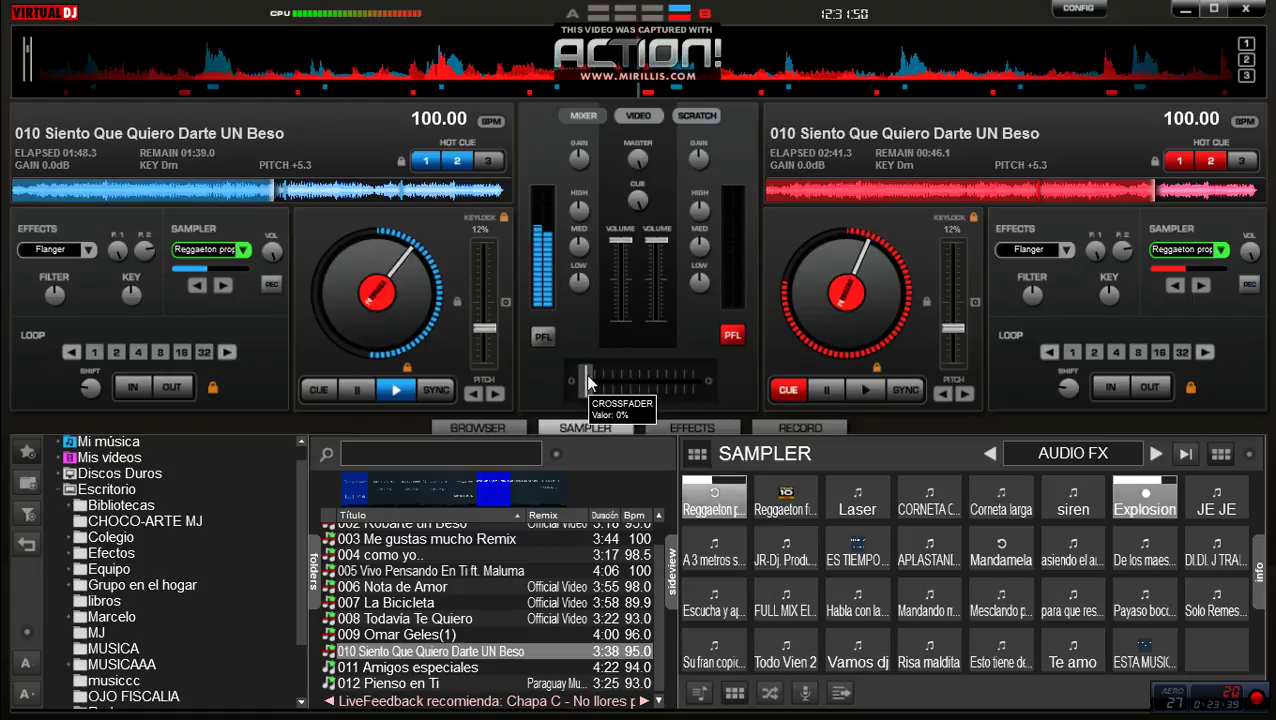
key("space")
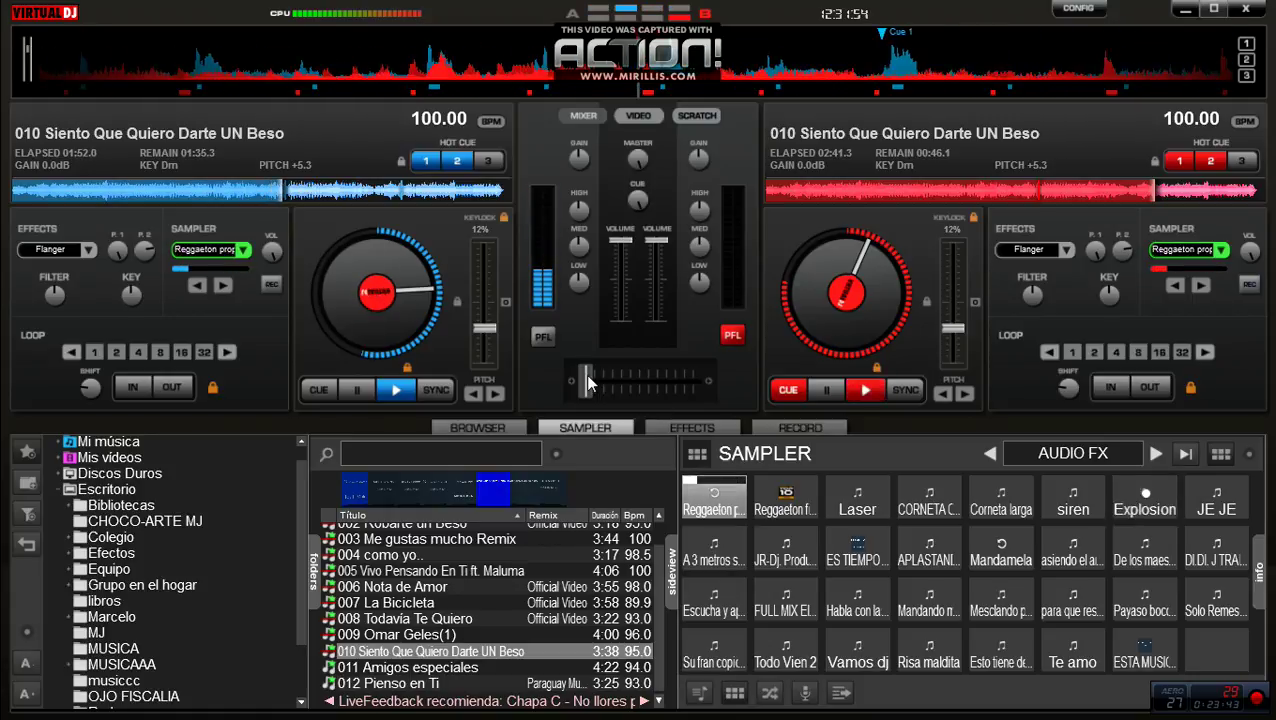
left_click_drag(588, 382, 691, 383)
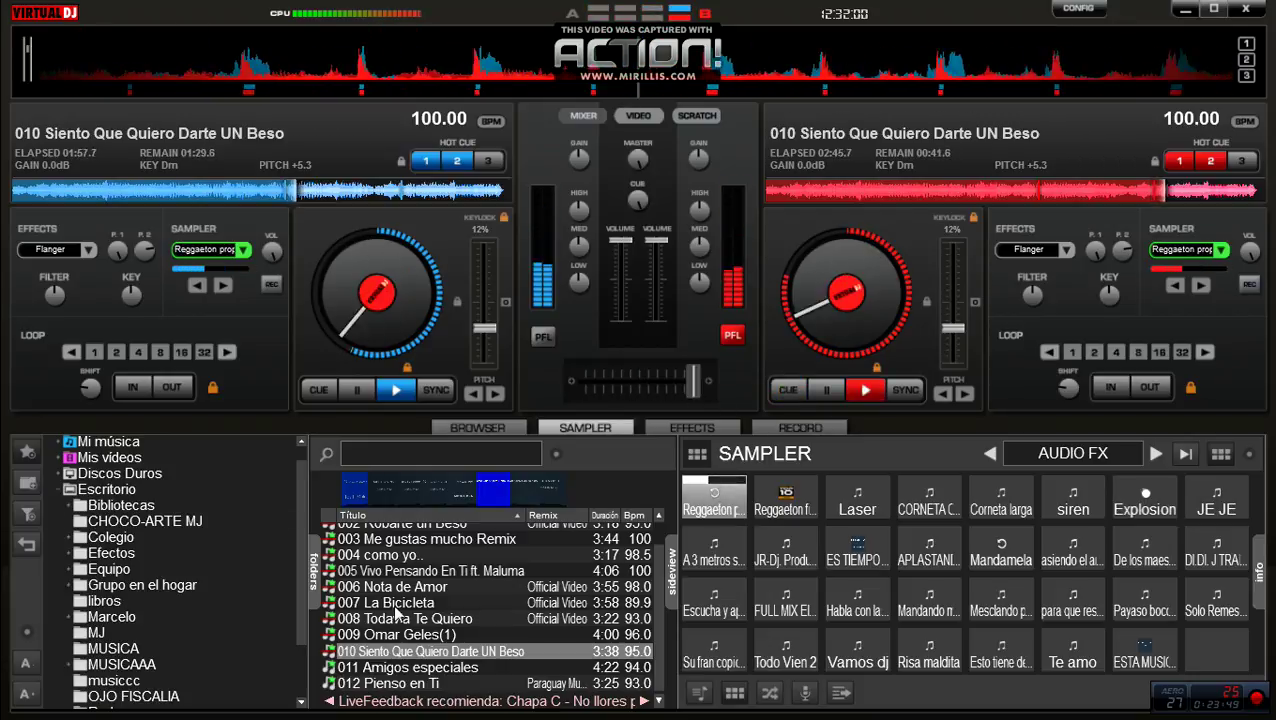
Load 011 Amigos especiales onto deck 1 and fire Explosion, Laser, CORNETA C..., JR-Dj. Produ... and Explosion over deck 2
left_click_drag(400, 667, 390, 343)
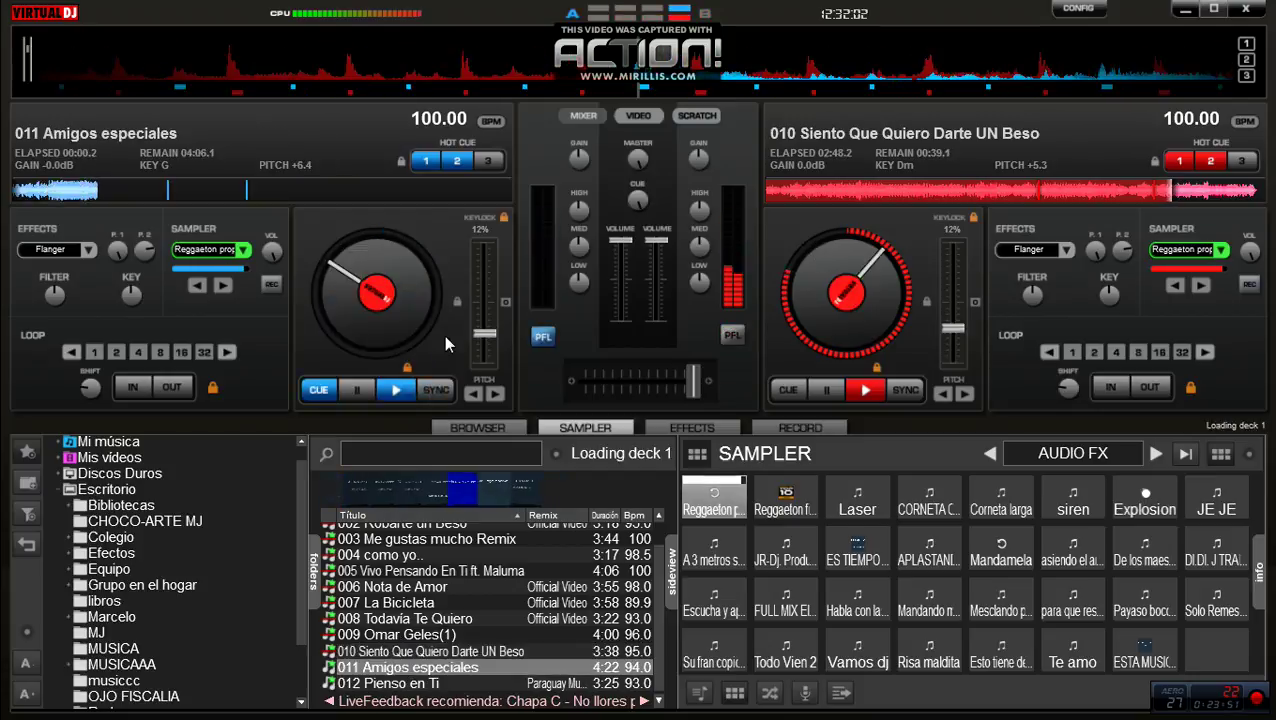
left_click(1141, 499)
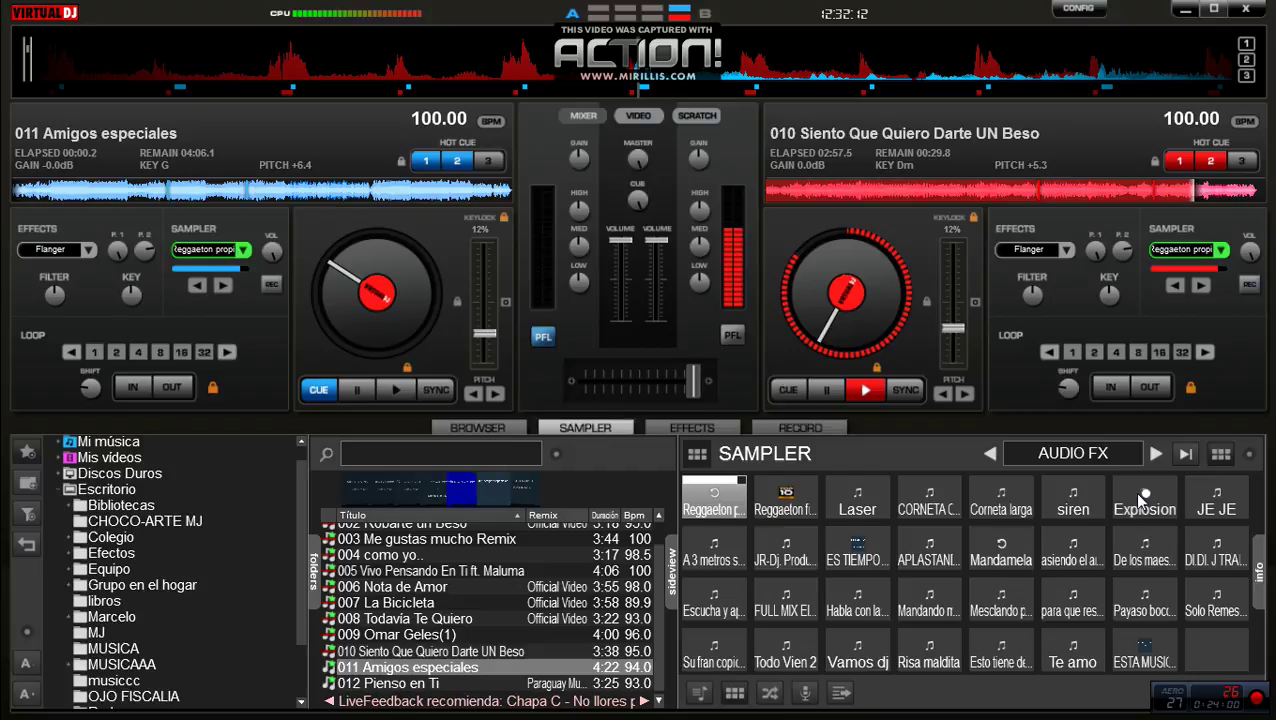
left_click(857, 494)
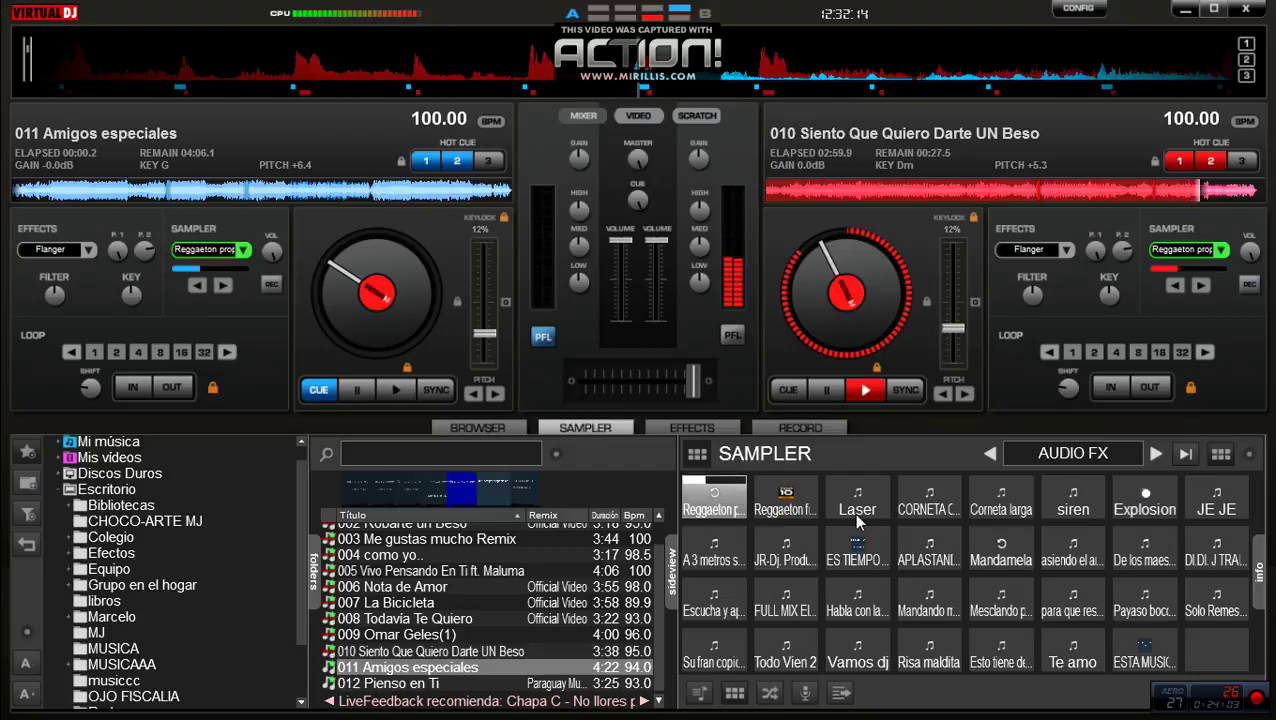
left_click(918, 499)
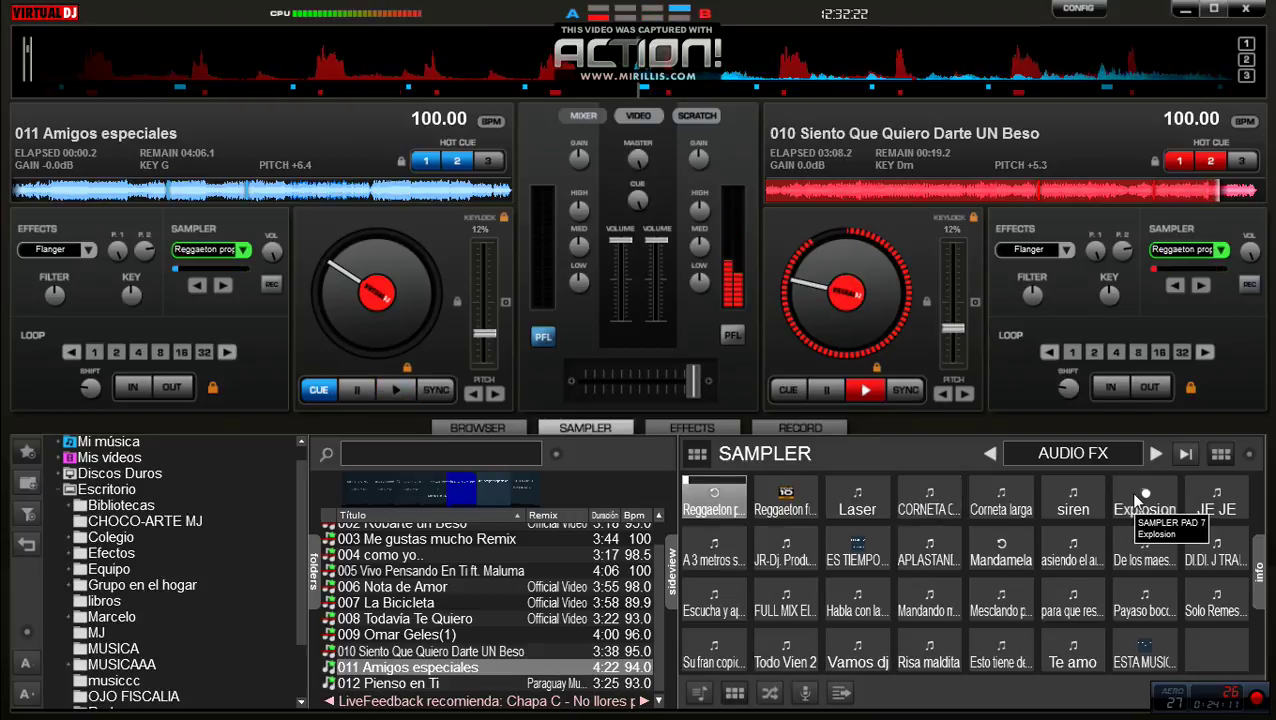
left_click(775, 566)
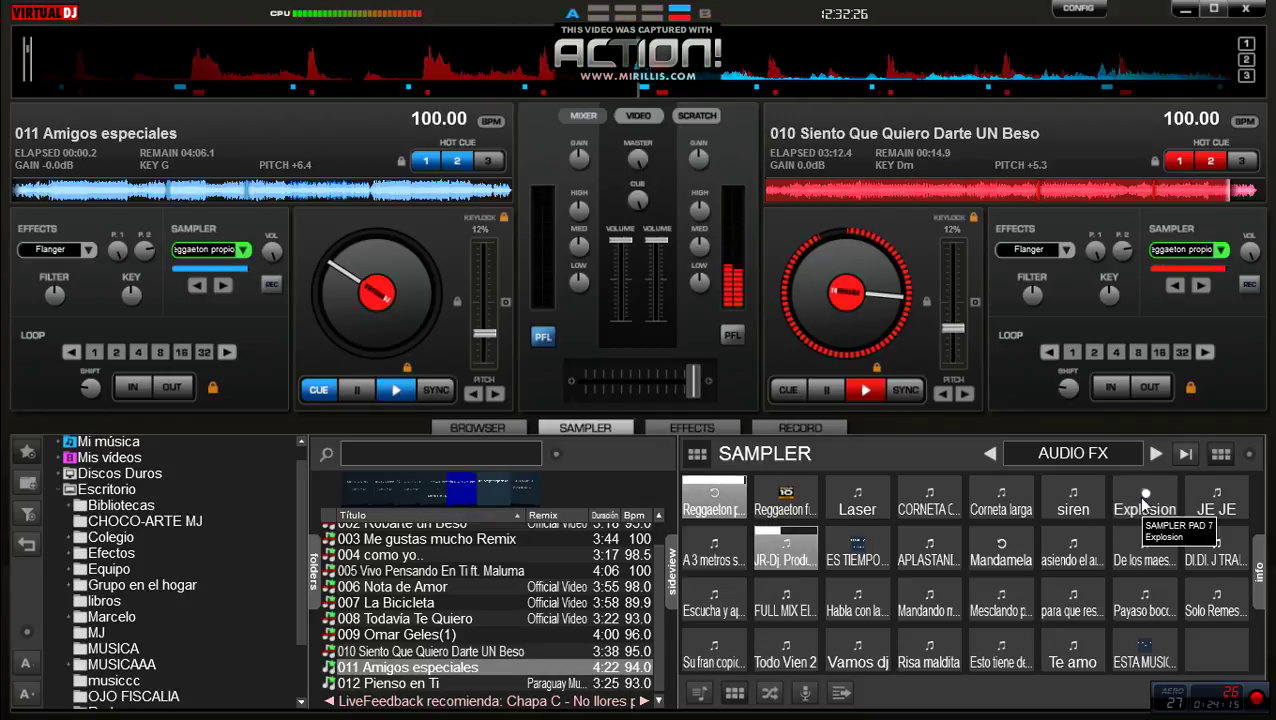
left_click(1143, 499)
Crossfade in stages from deck 2 to 011 Amigos especiales on deck 1, pausing at the centre before going to 0%
left_click_drag(692, 380, 640, 385)
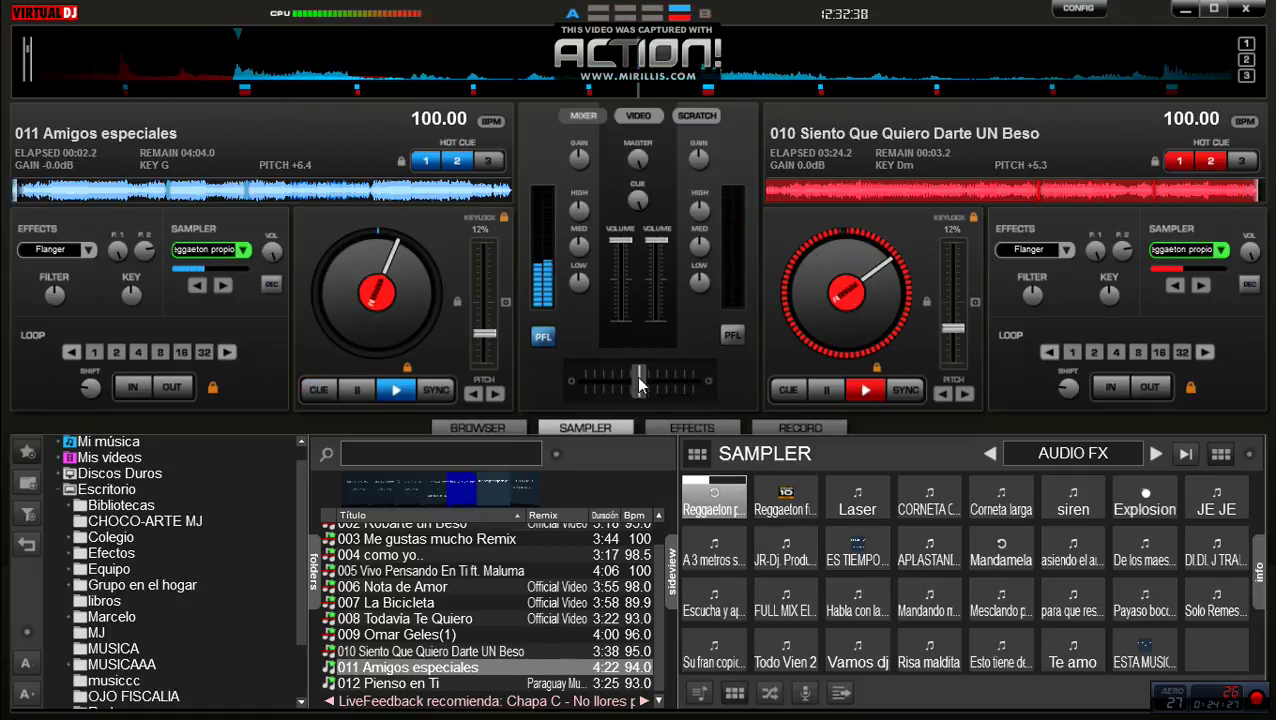
left_click_drag(639, 379, 618, 382)
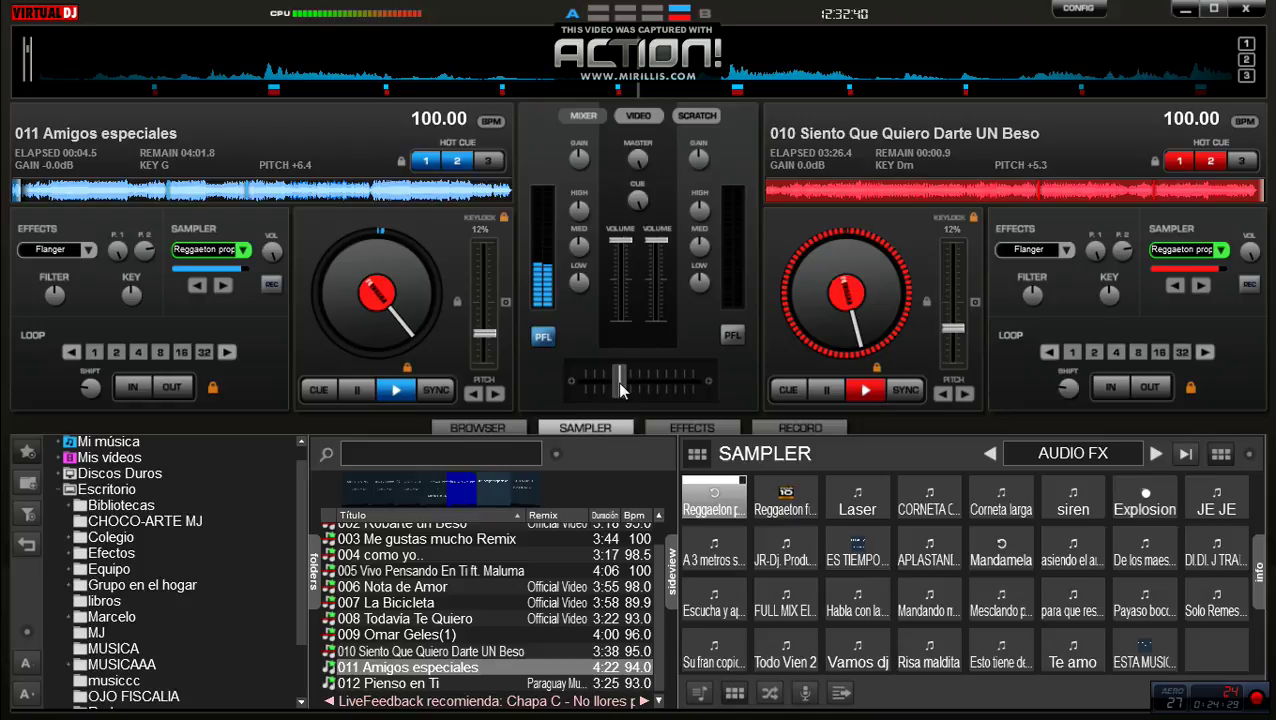
left_click_drag(618, 382, 586, 381)
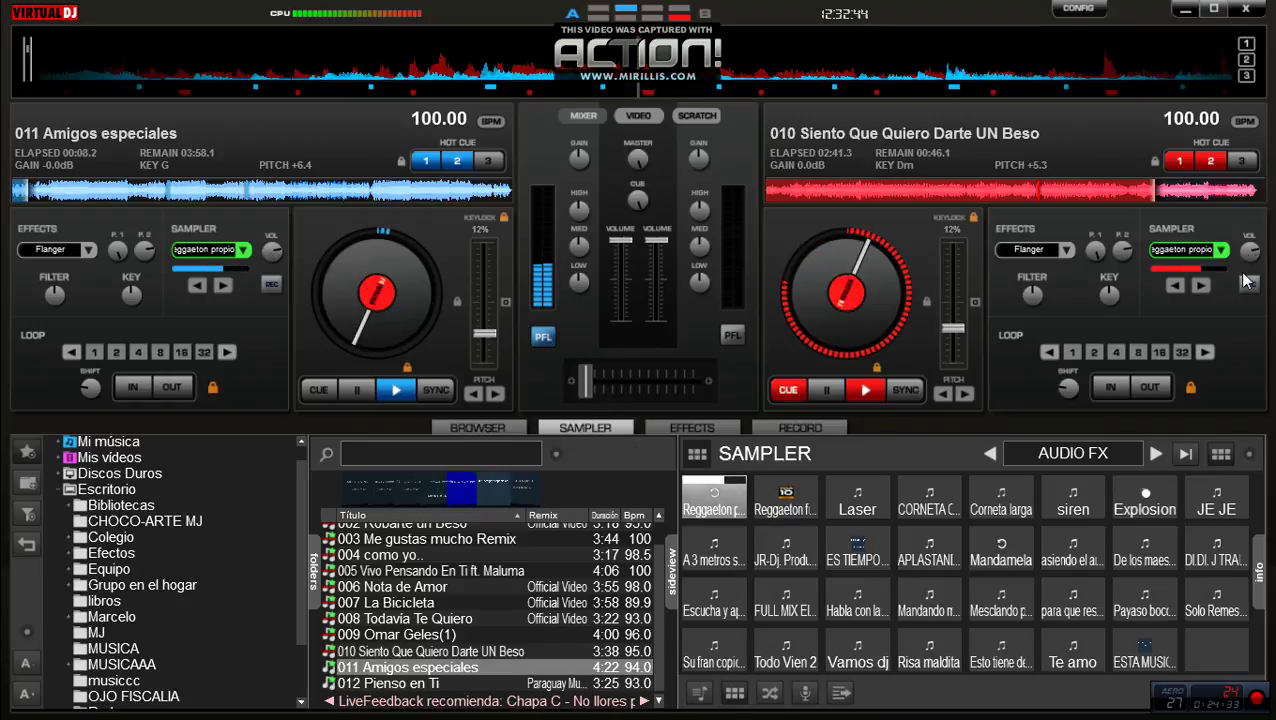
Fire Explosion, Laser, CORNETA C... and Corneta larga over the intro of 011 Amigos especiales on deck 1
left_click(1145, 500)
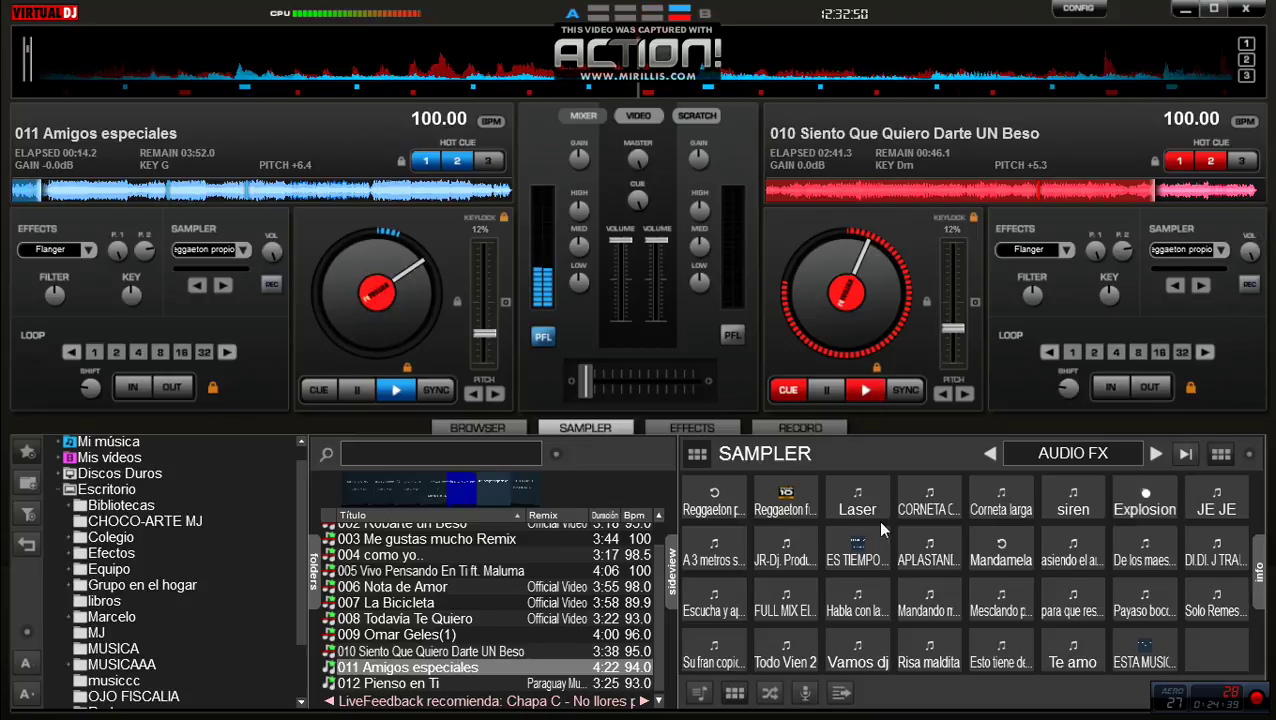
left_click(858, 497)
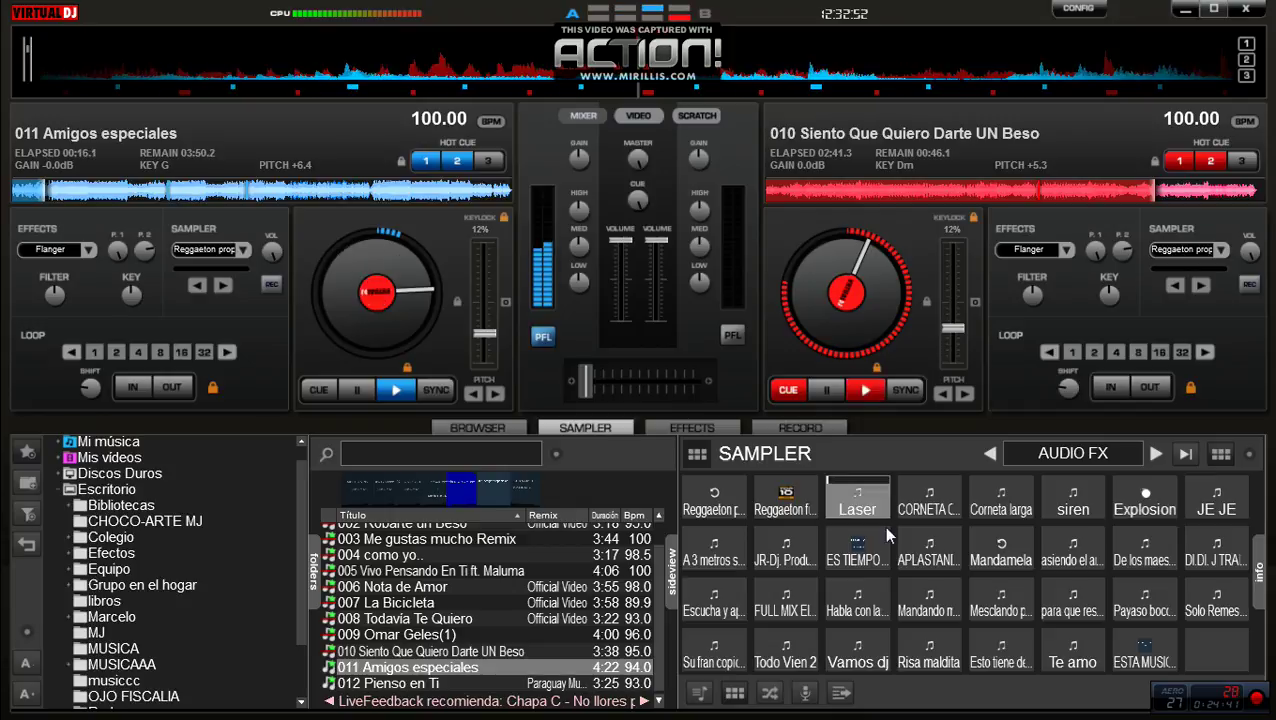
left_click(929, 498)
left_click(1001, 504)
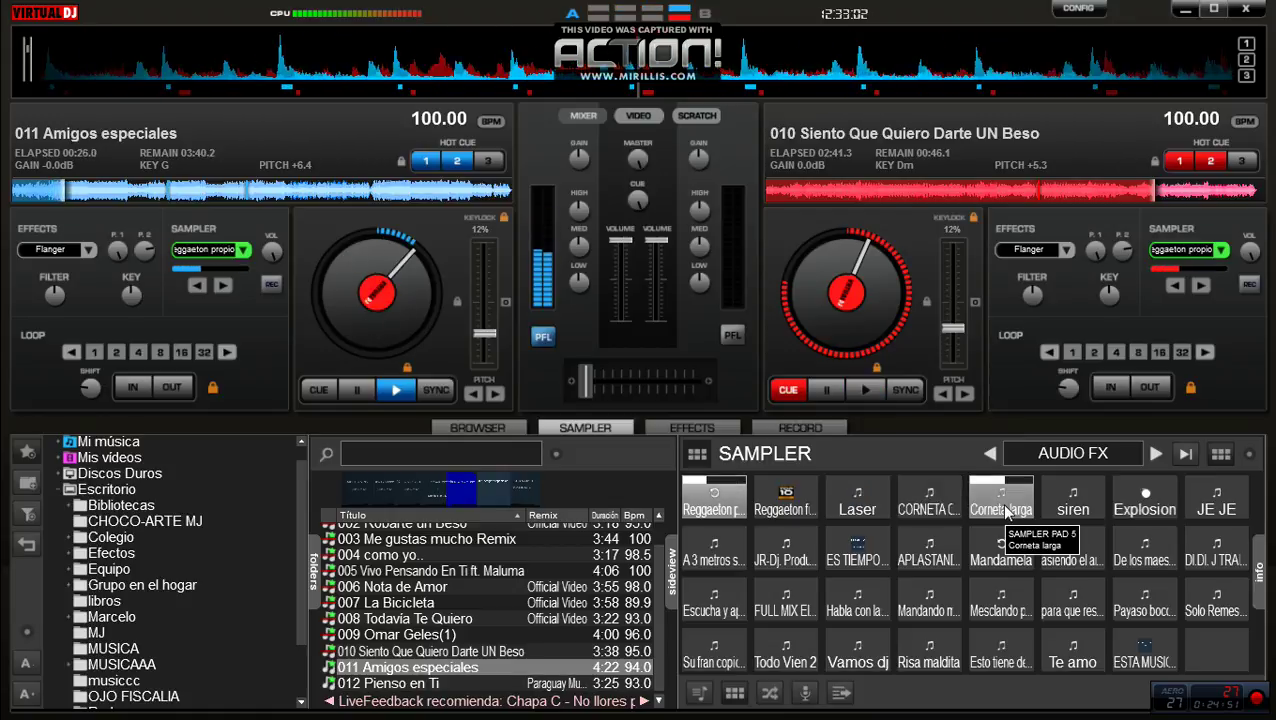
Fire Explosion twice, restart the Reggaeton p... loop, and fire Explosion again over 011 Amigos especiales on deck 1
left_click(1148, 508)
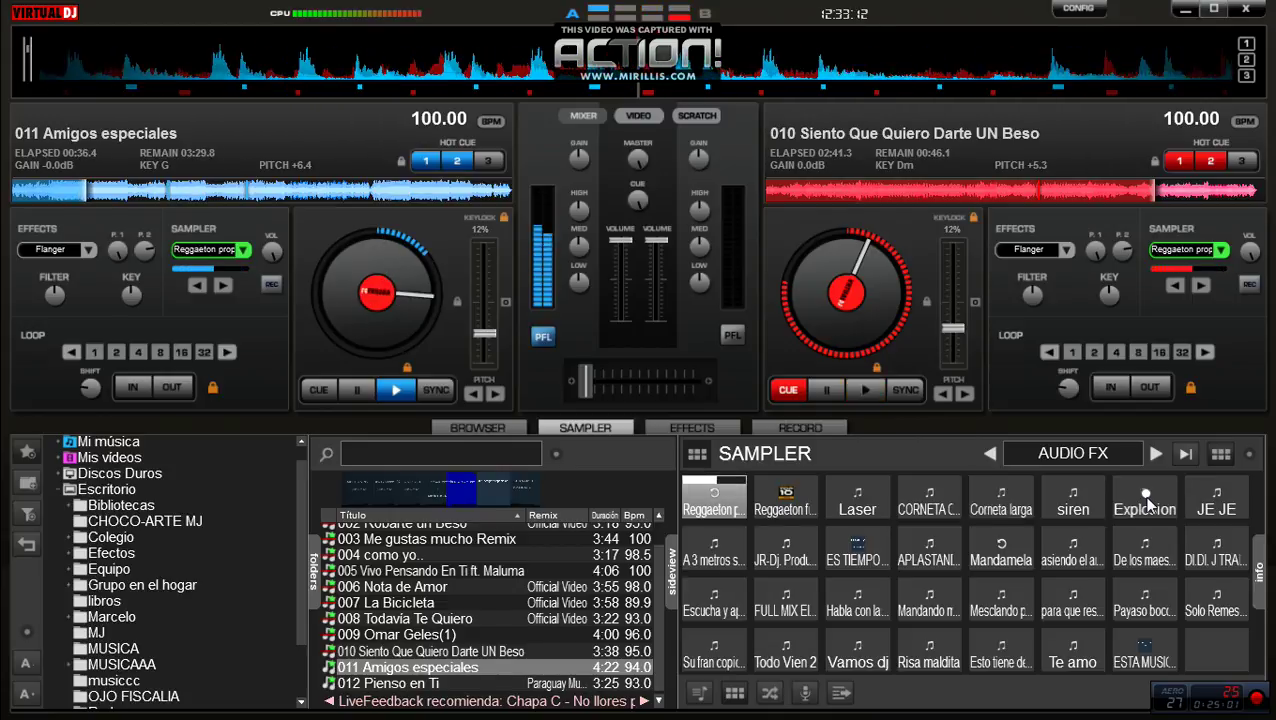
left_click(1146, 500)
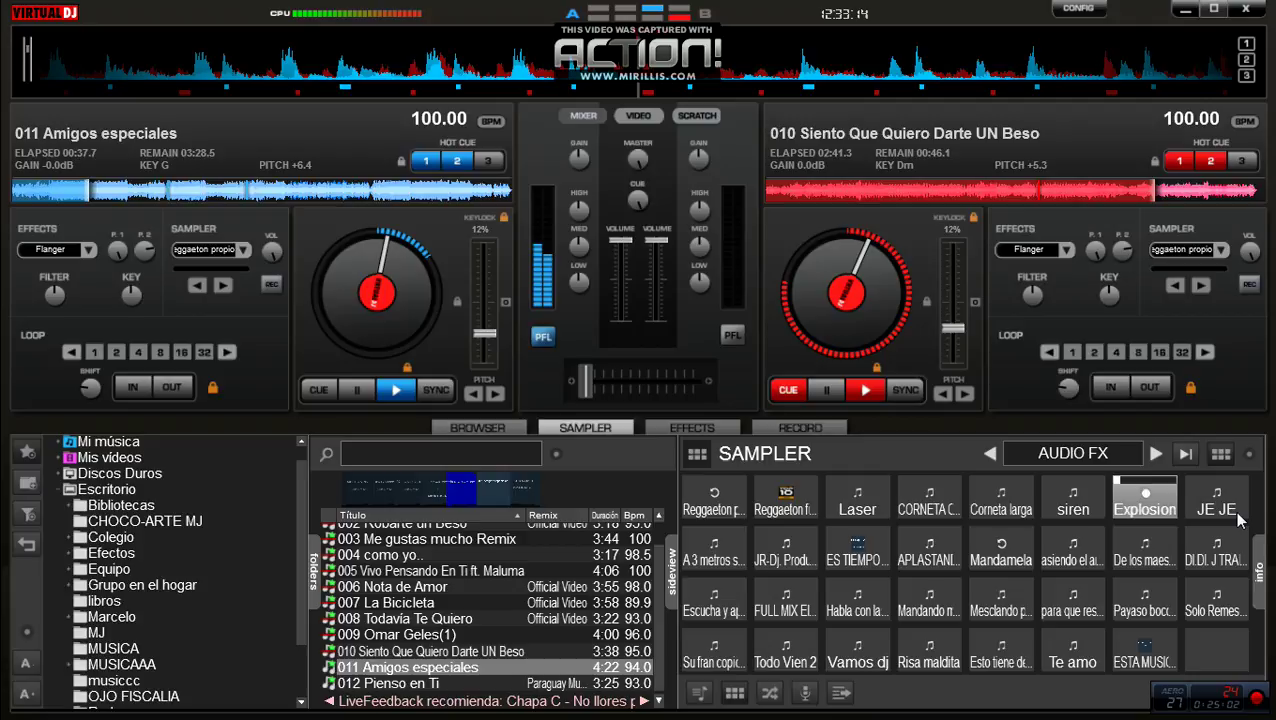
left_click(714, 500)
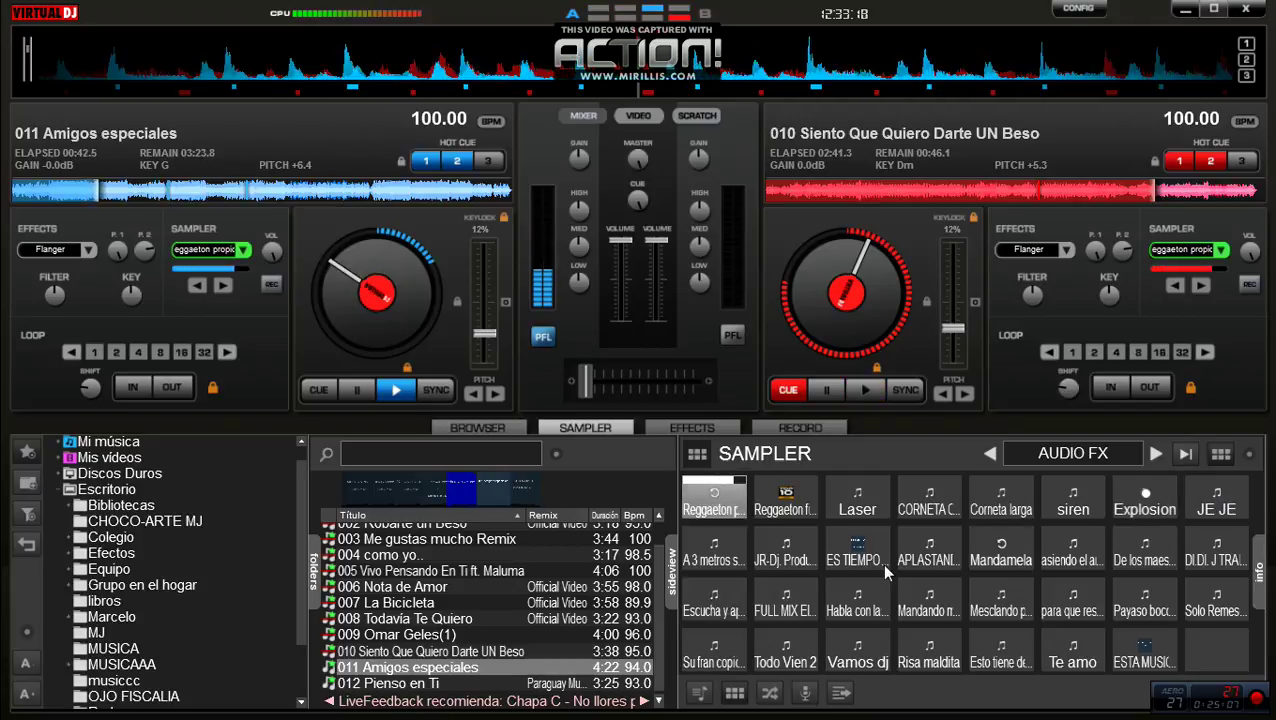
left_click(1147, 510)
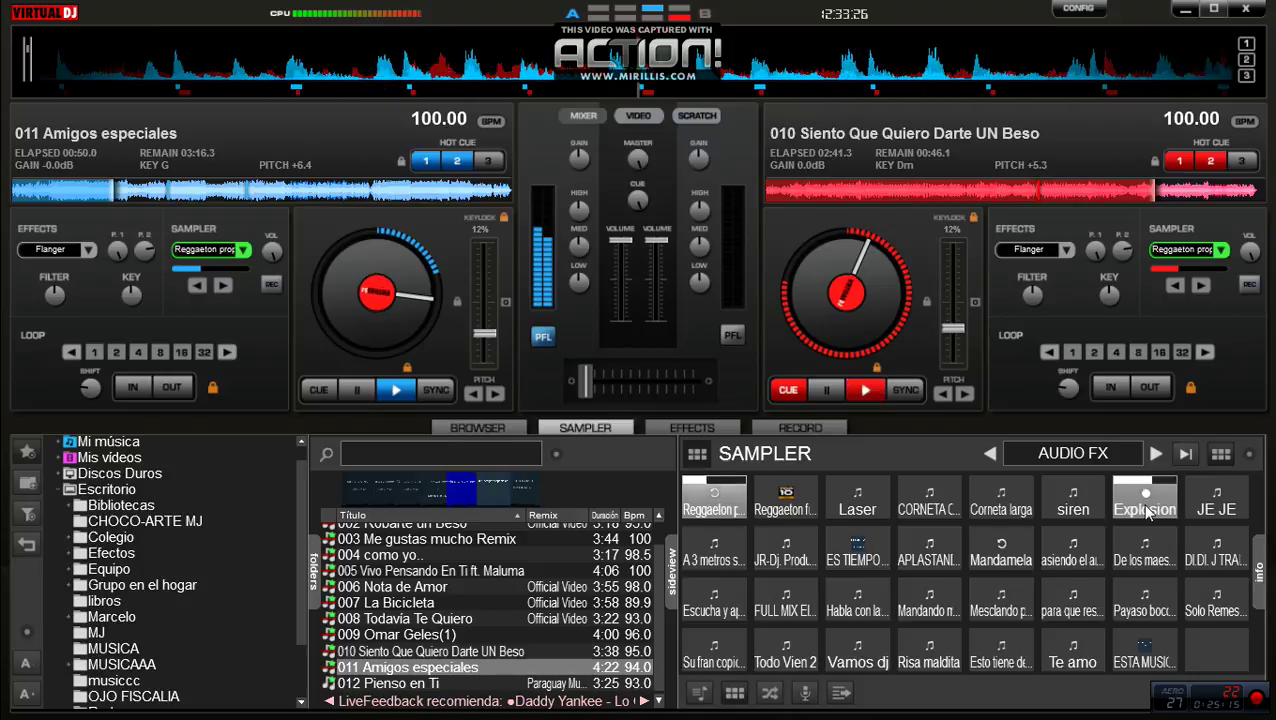
Load 011 Amigos especiales onto deck 2, fire Explosion, and cue deck 2 at about 1:55.3 near hot cue 2
left_click_drag(398, 672, 900, 150)
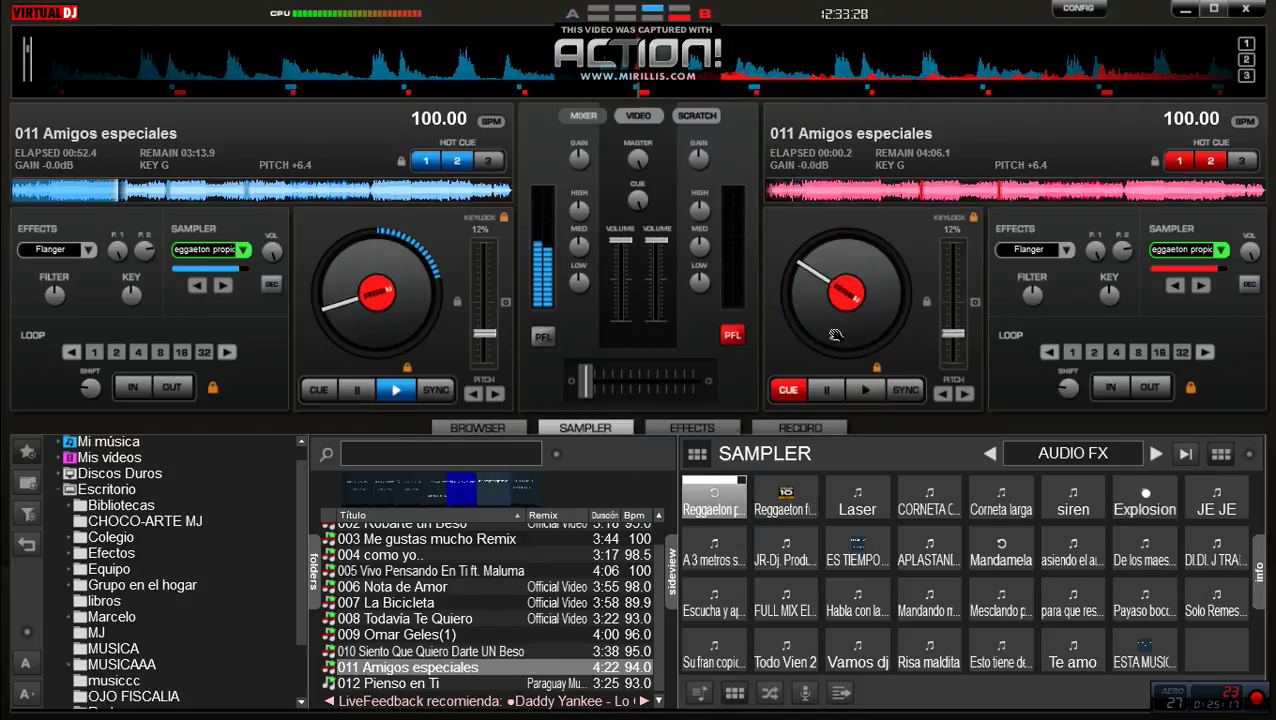
left_click(1146, 510)
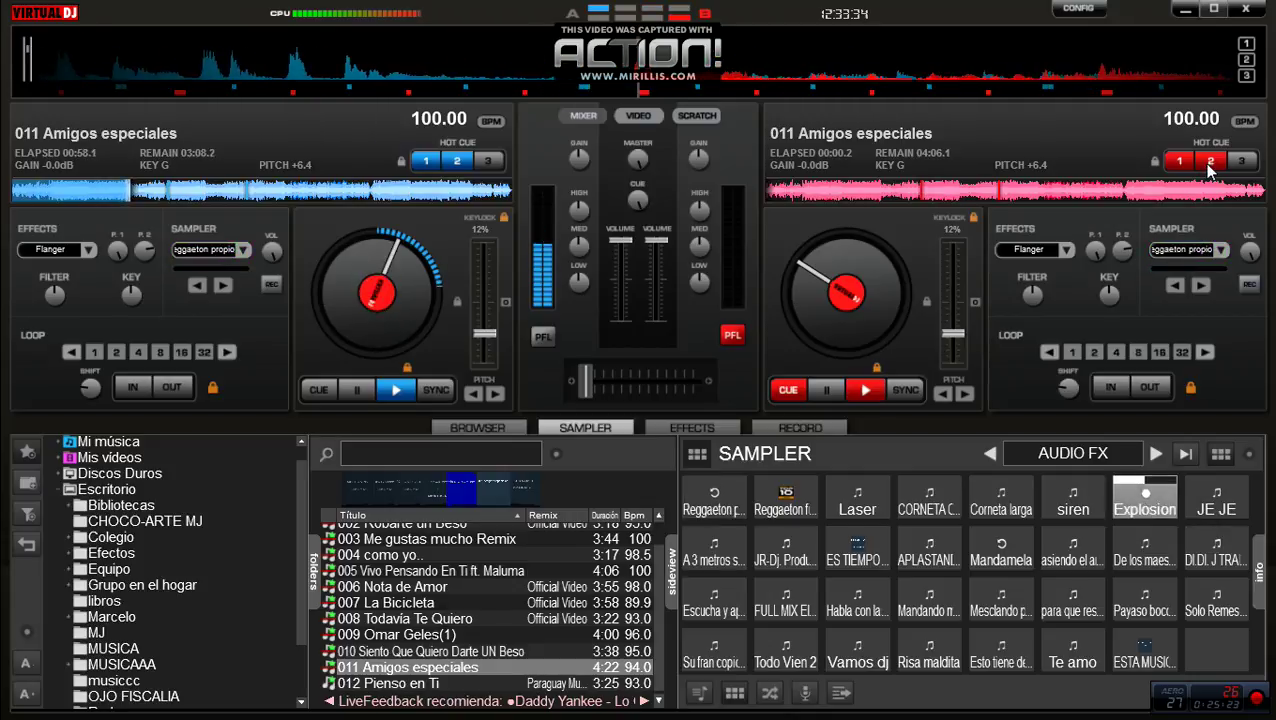
left_click(1000, 190)
left_click(781, 392)
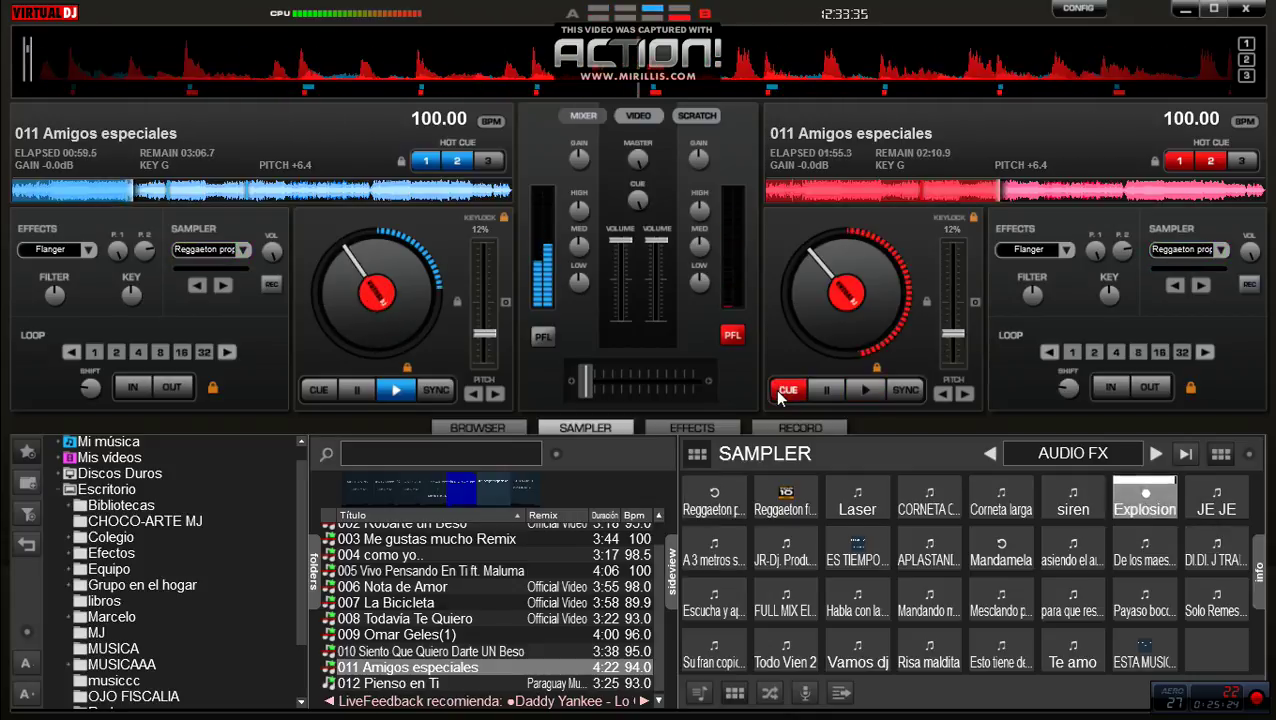
Check deck 1 and deck 2 in the headphones, start 011 Amigos especiales on deck 2, and crossfade fully to it
left_click(542, 335)
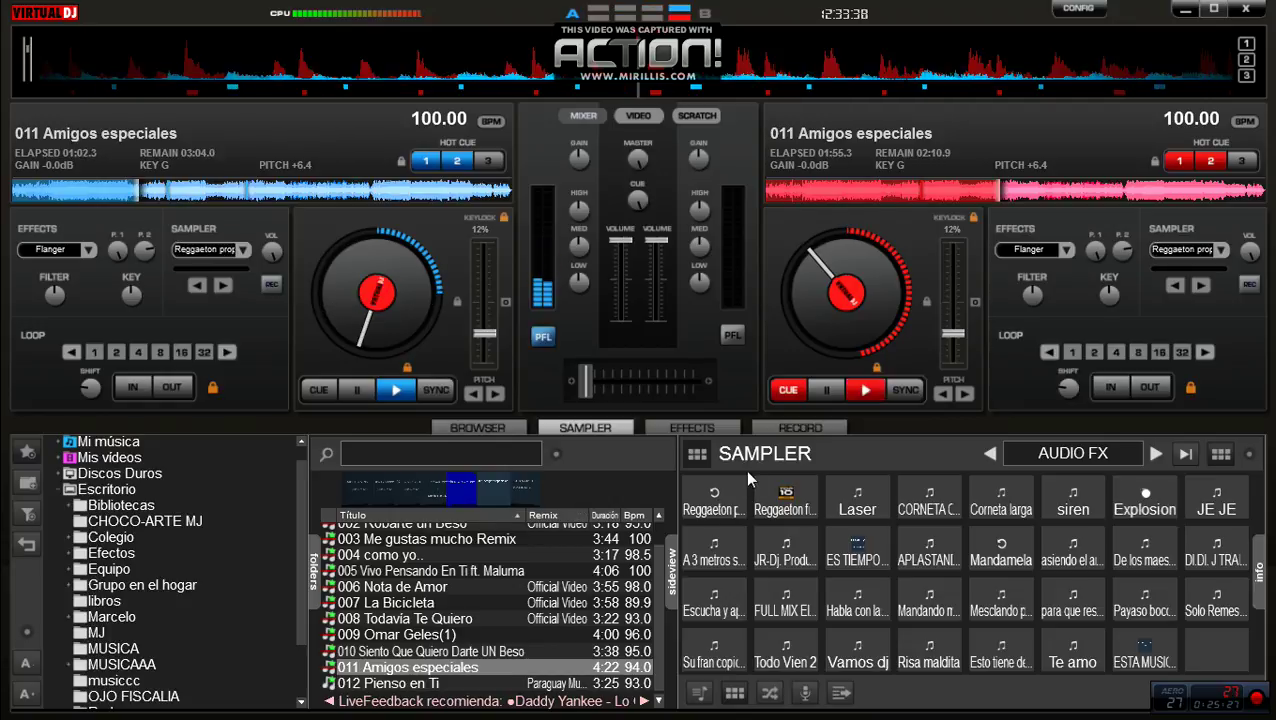
left_click(732, 335)
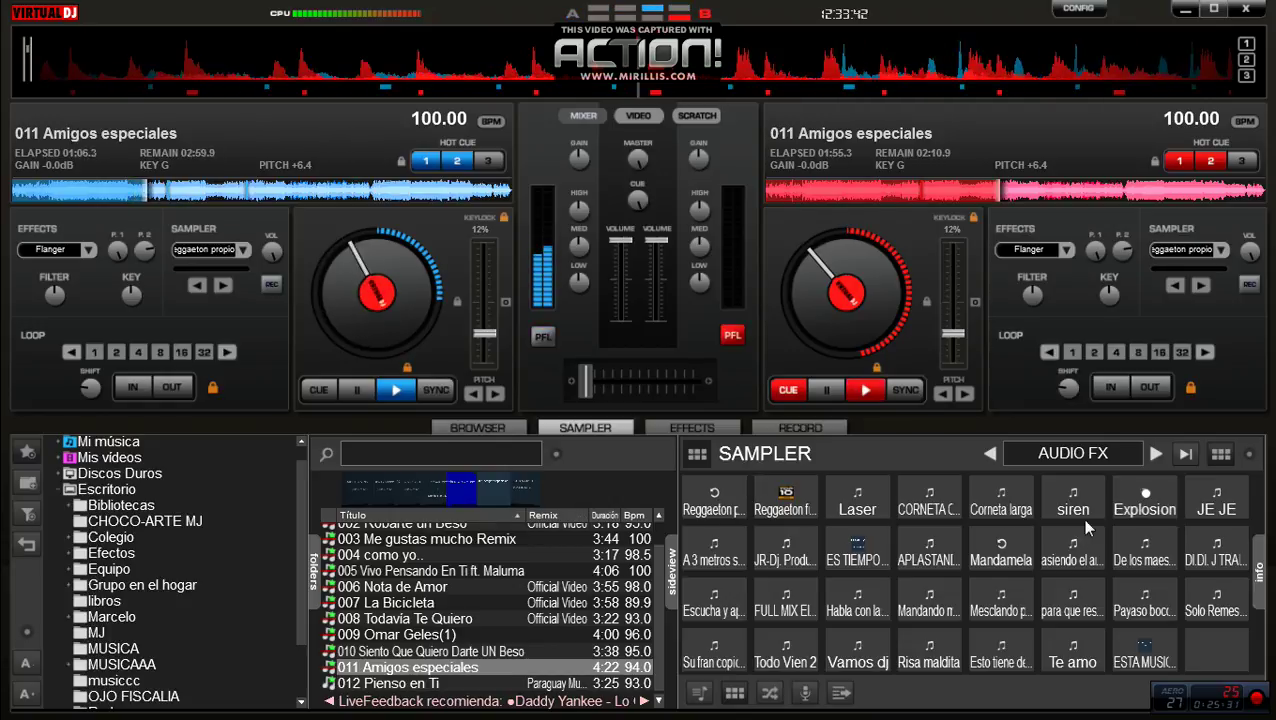
left_click(868, 389)
left_click_drag(600, 392, 692, 384)
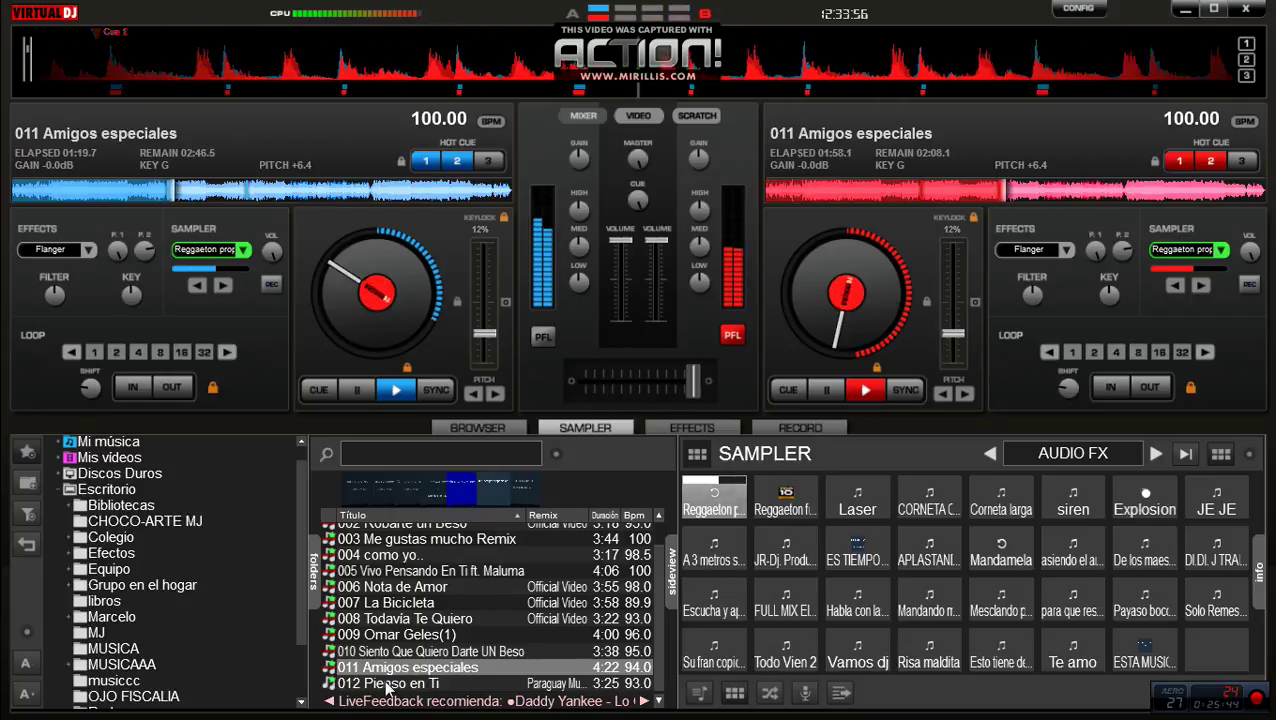
Load 012 Pienso en Ti onto deck 1, position its start at about 0:01.3, and switch headphone monitoring to deck 2
left_click_drag(386, 685, 391, 350)
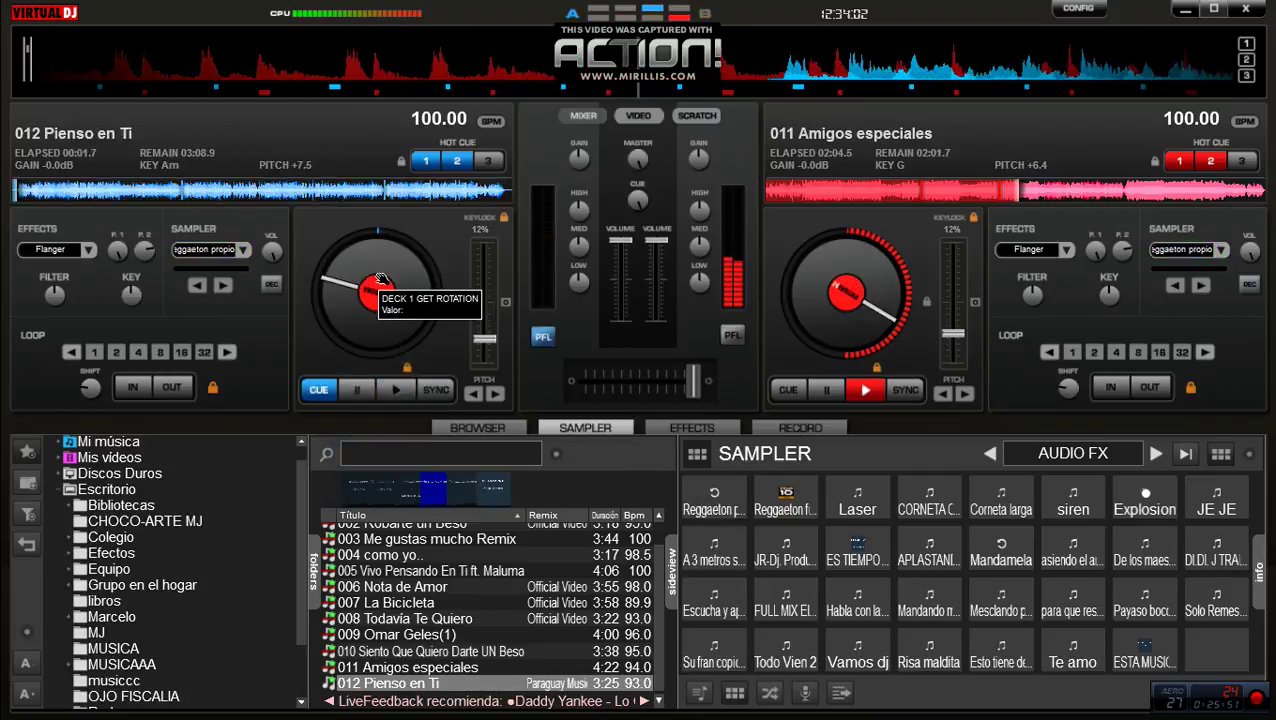
mouse_move(381, 281)
left_mouse_down()
mouse_move(375, 305)
mouse_move(365, 292)
mouse_move(358, 302)
mouse_move(385, 345)
left_mouse_up()
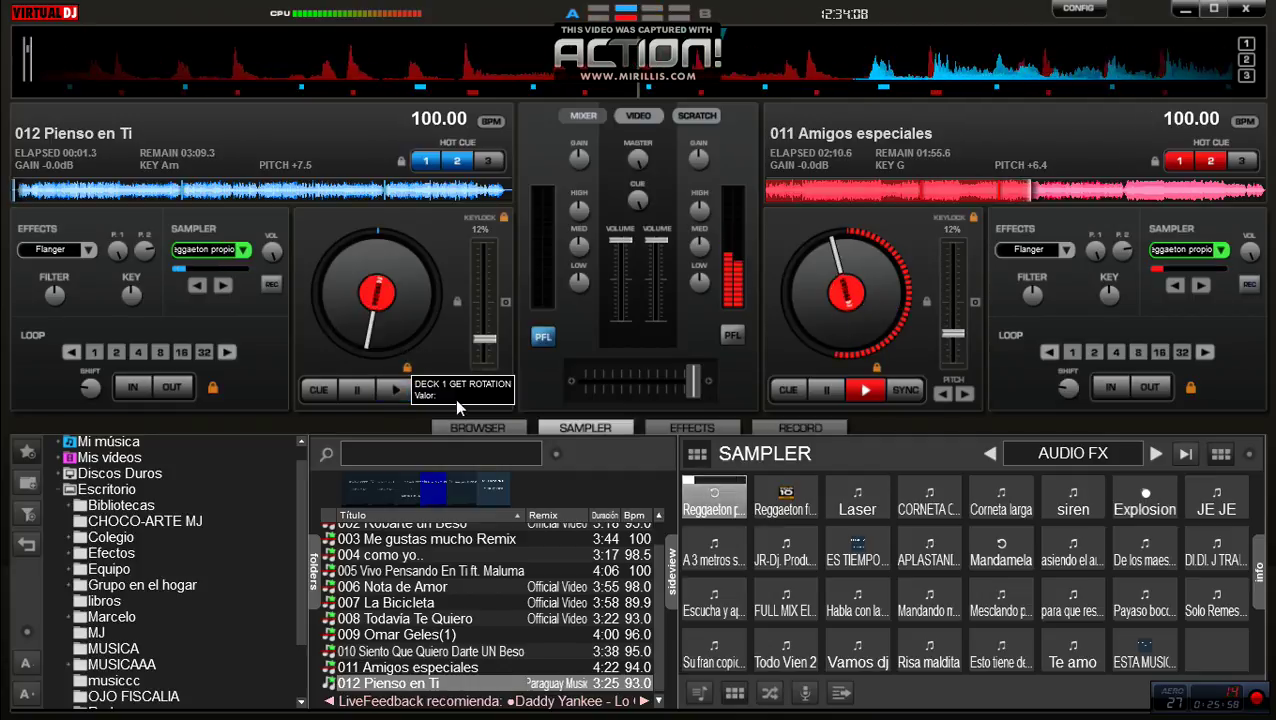
left_click(730, 333)
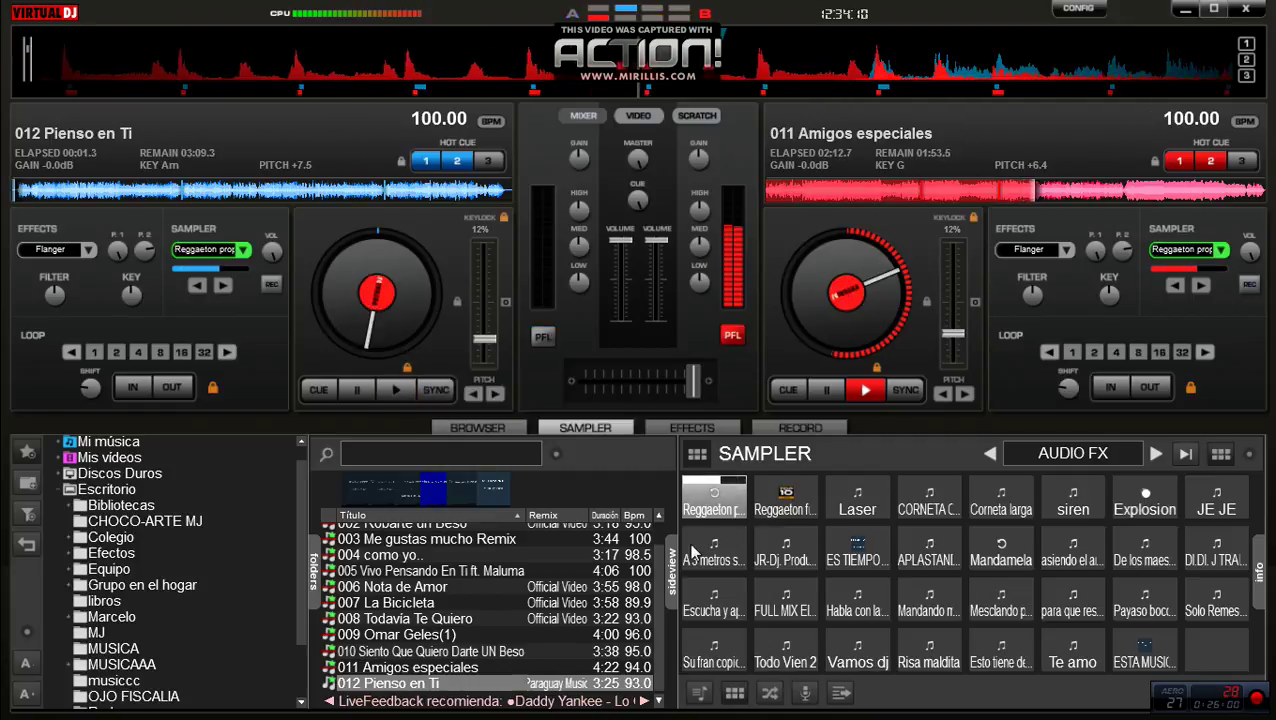
Fire the CORNETA C... sample and three Explosion effects over 011 Amigos especiales on deck 2
left_click(926, 509)
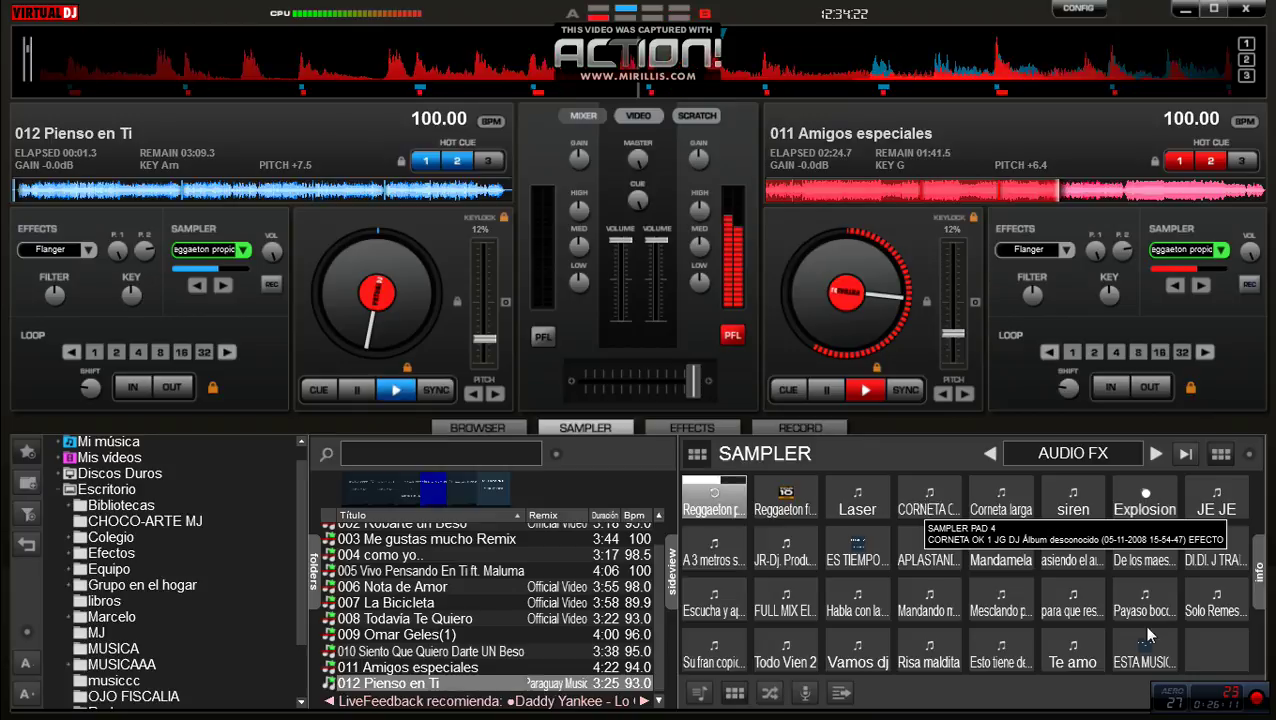
left_click(1150, 512)
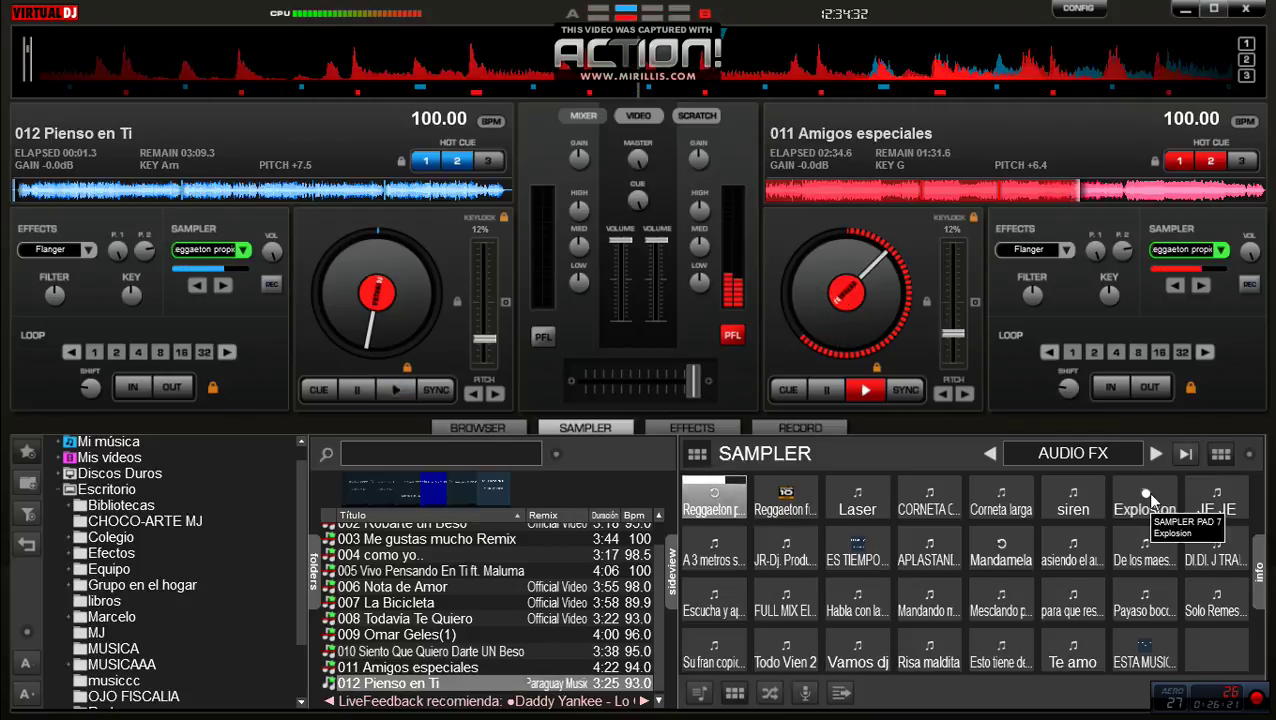
left_click(1147, 497)
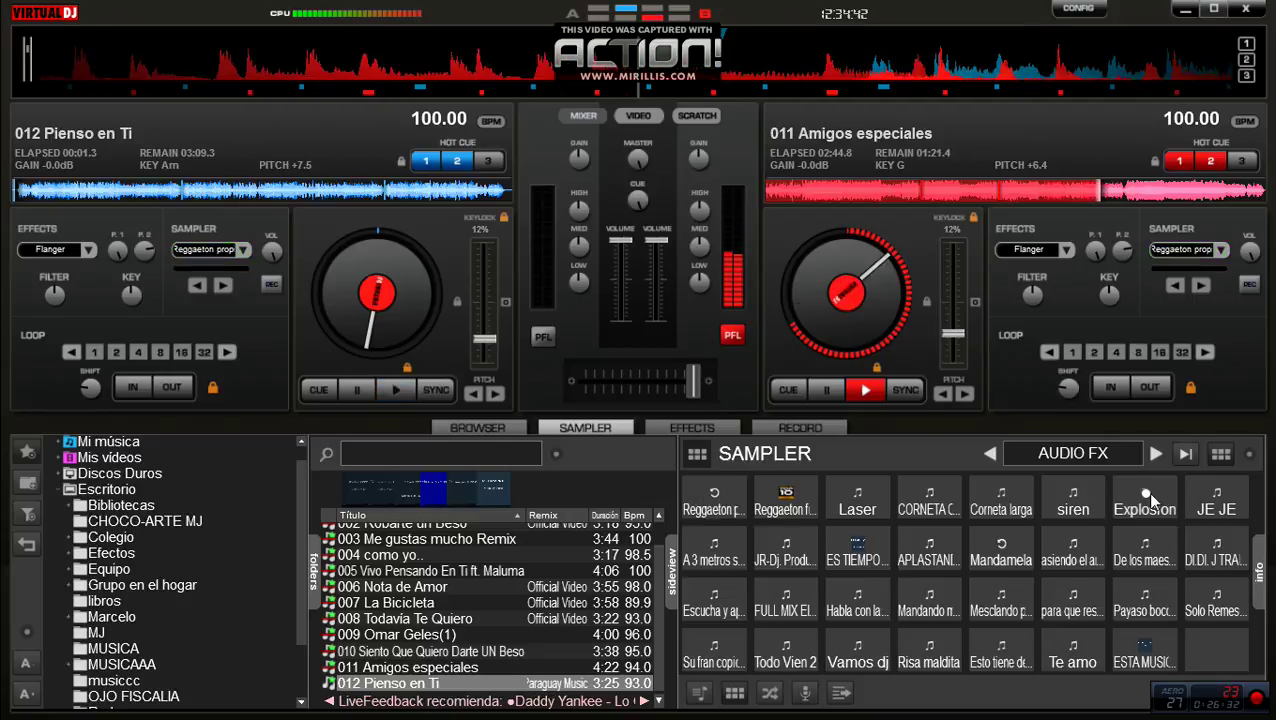
left_click(1150, 497)
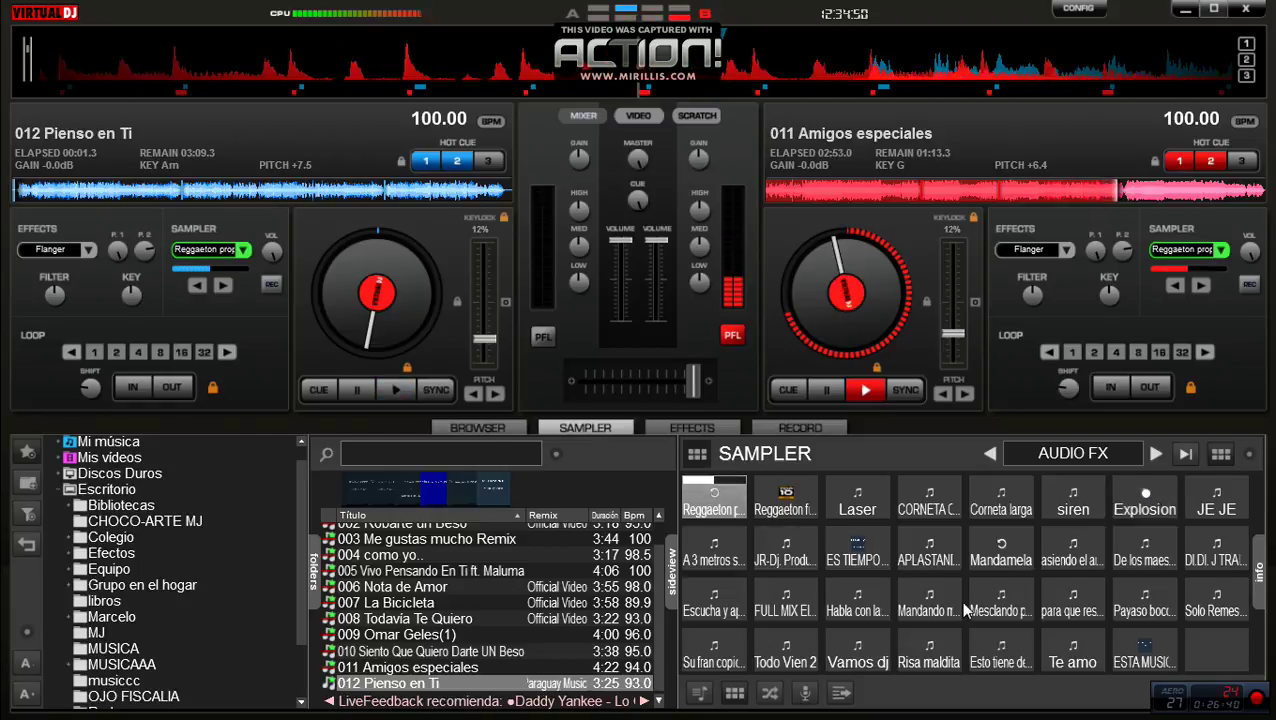
Fire Vamos dj and Risa maldita, and briefly monitor deck 1 in the headphones before returning monitoring to deck 2
left_click(854, 658)
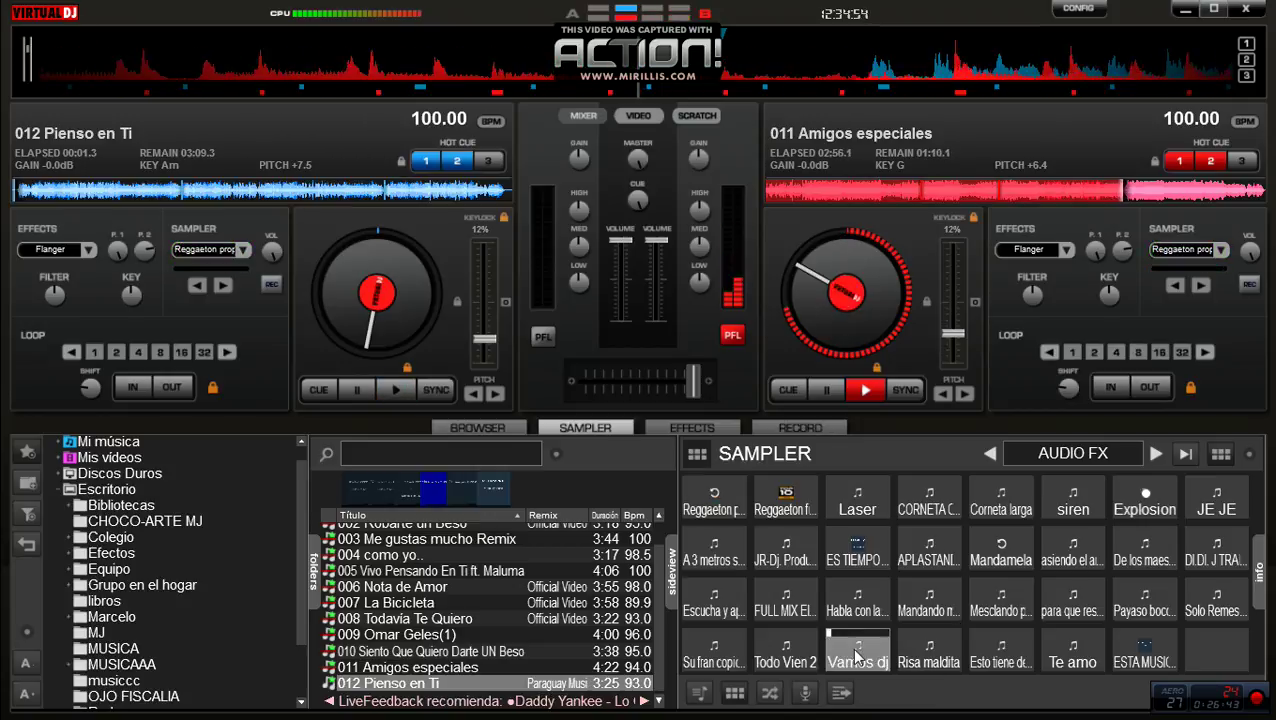
left_click(931, 646)
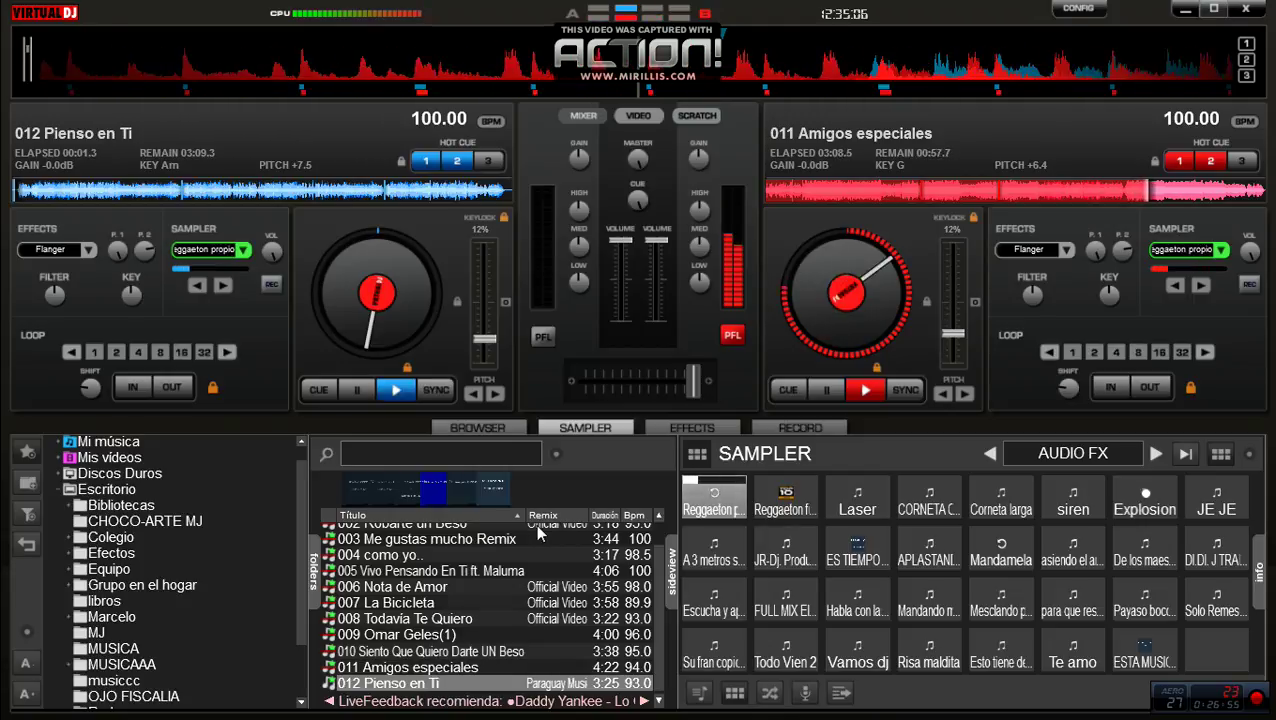
left_click(548, 338)
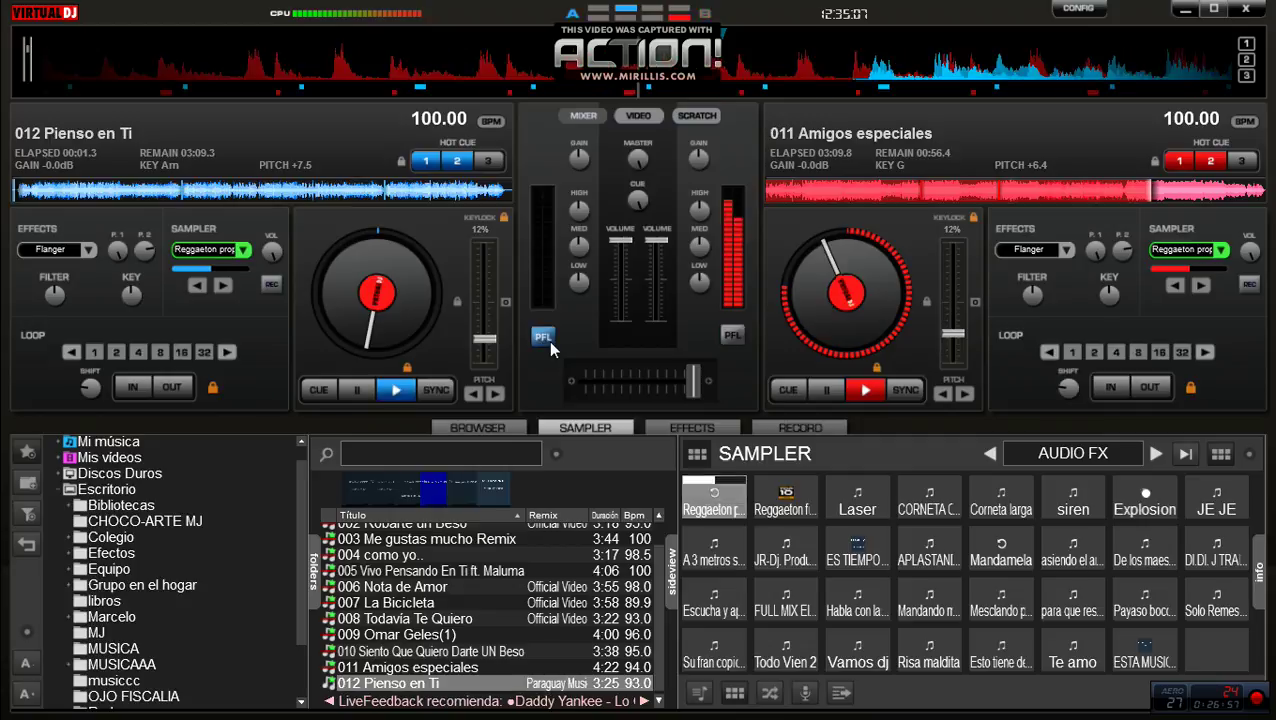
left_click(729, 337)
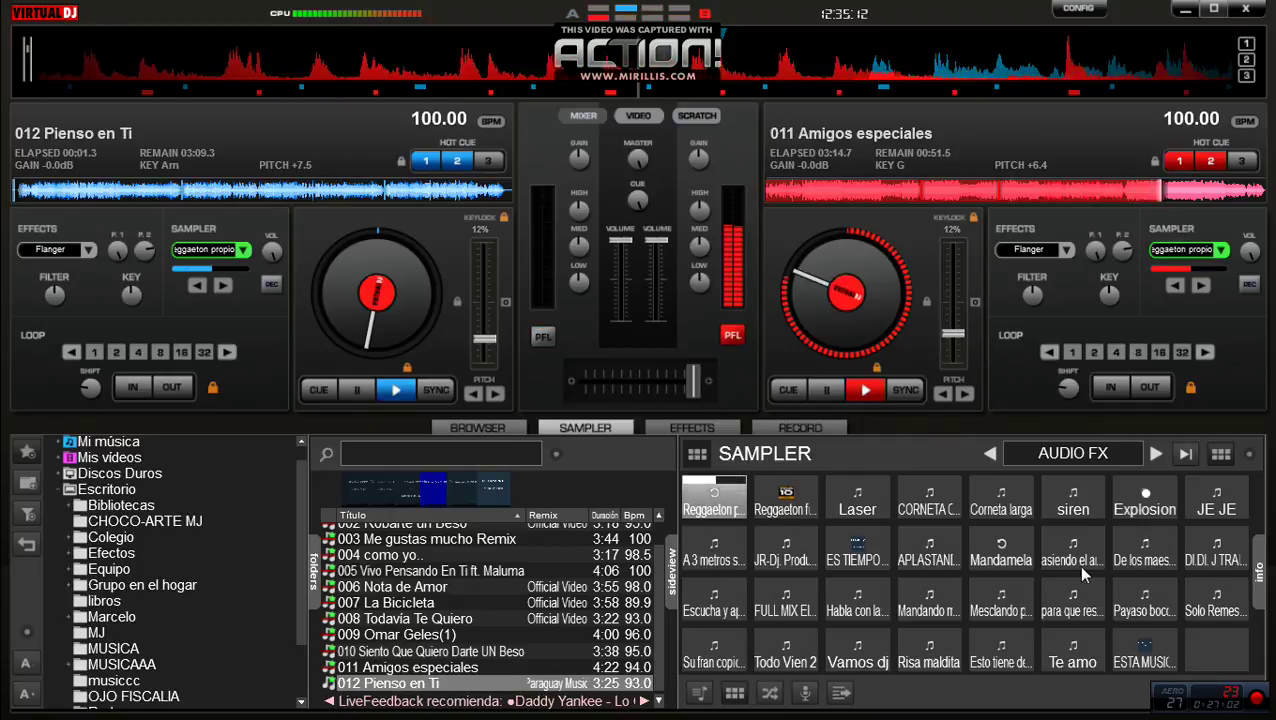
Fire Explosion, JE JE and two further Explosion effects over the end of 011 Amigos especiales on deck 2
left_click(1150, 506)
left_click(1213, 500)
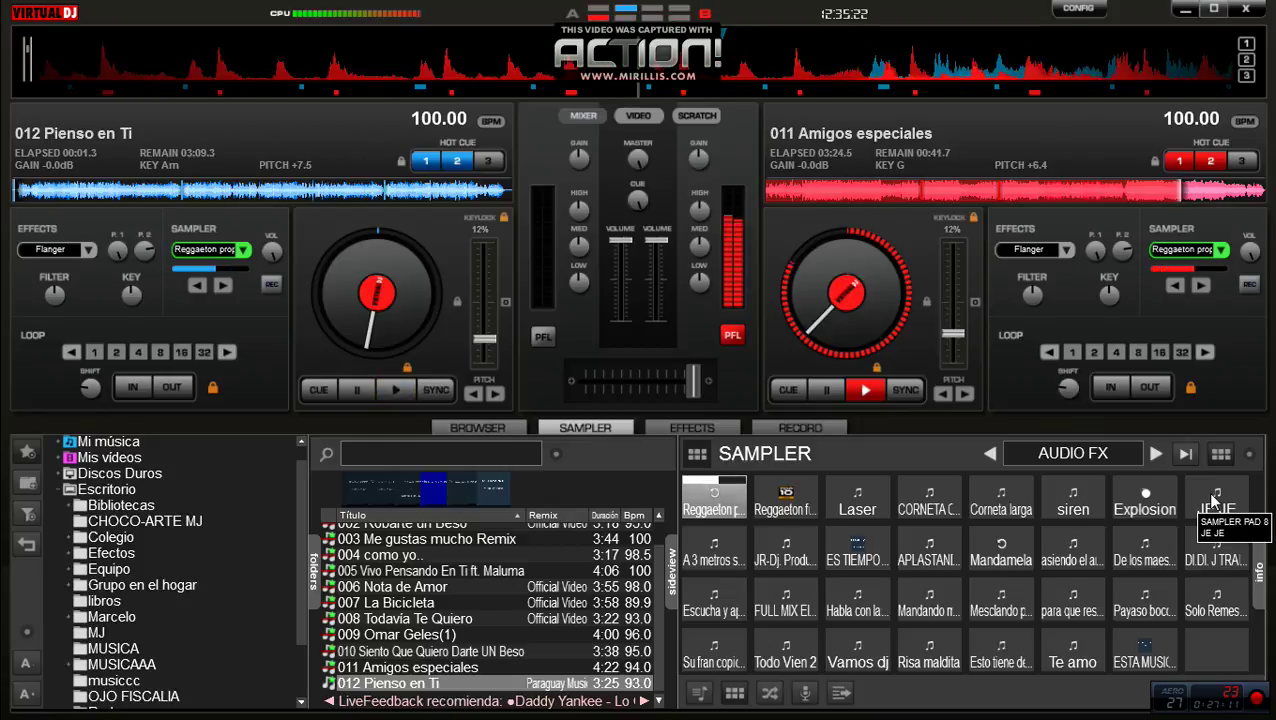
left_click(1144, 499)
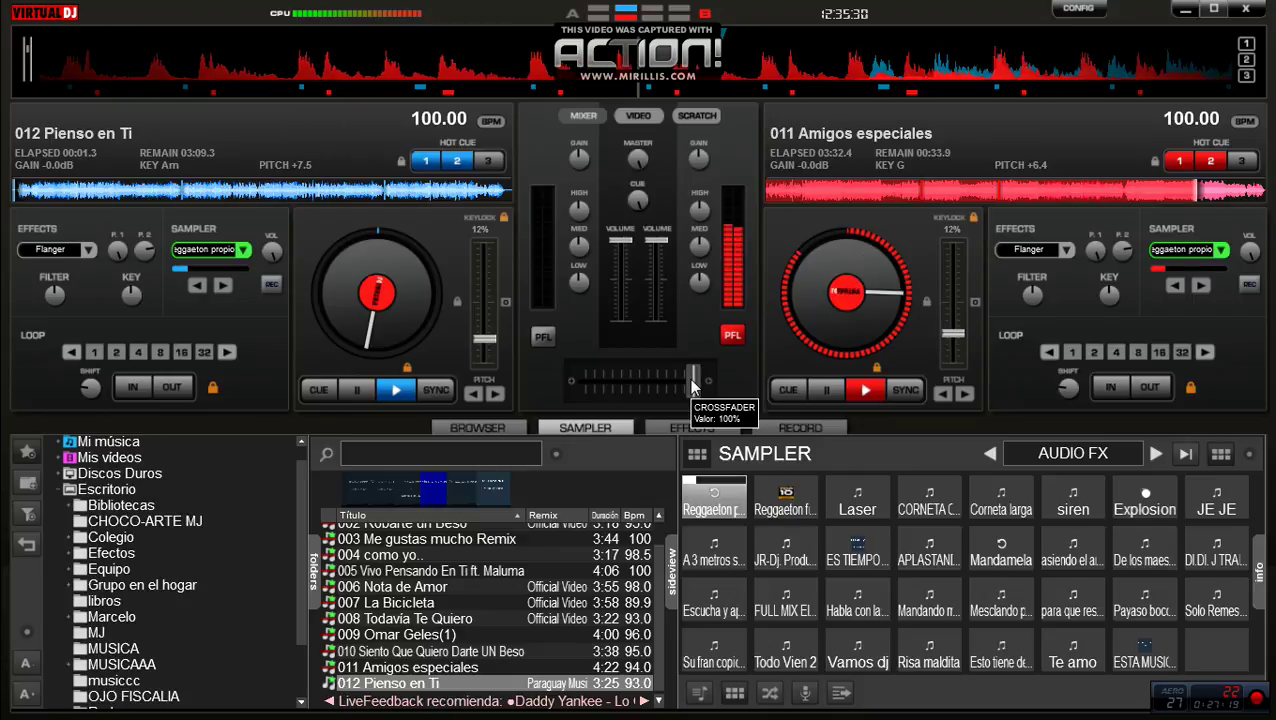
left_click(1145, 497)
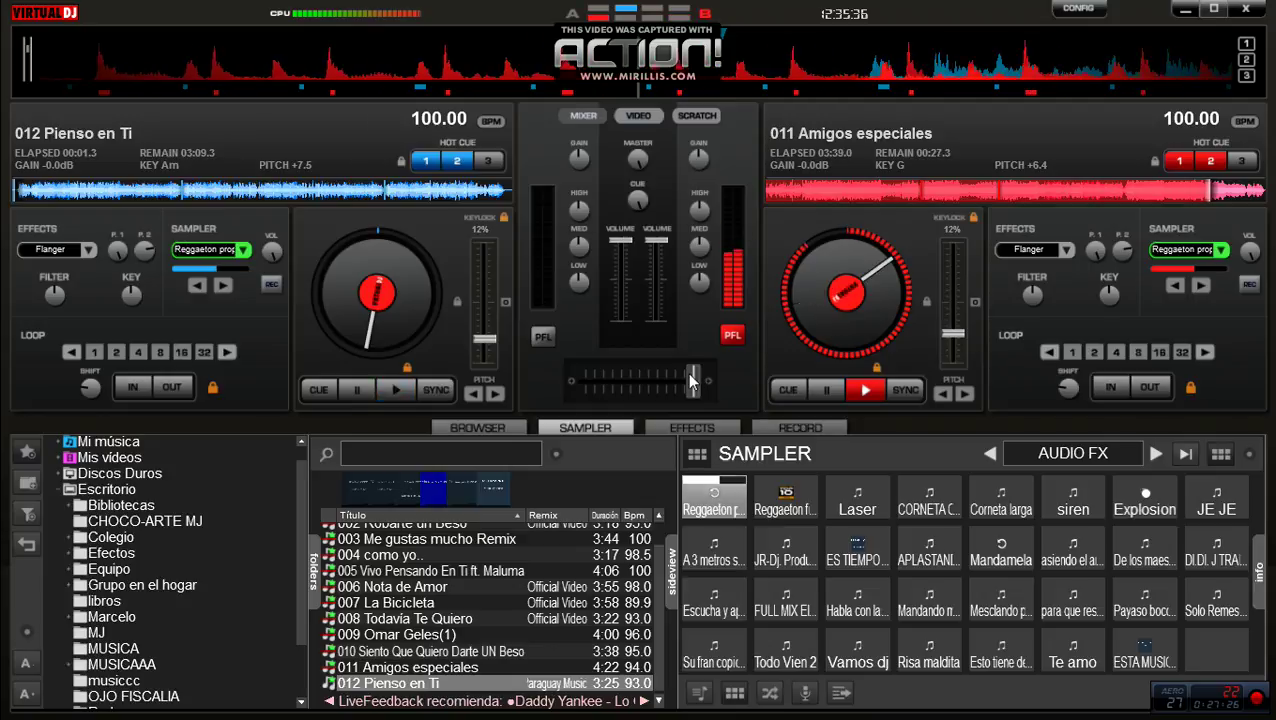
Blend into 012 Pienso en Ti from a centred crossfader with two Explosion effects, and crossfade fully to deck 1 while monitoring it
left_click_drag(693, 380, 637, 387)
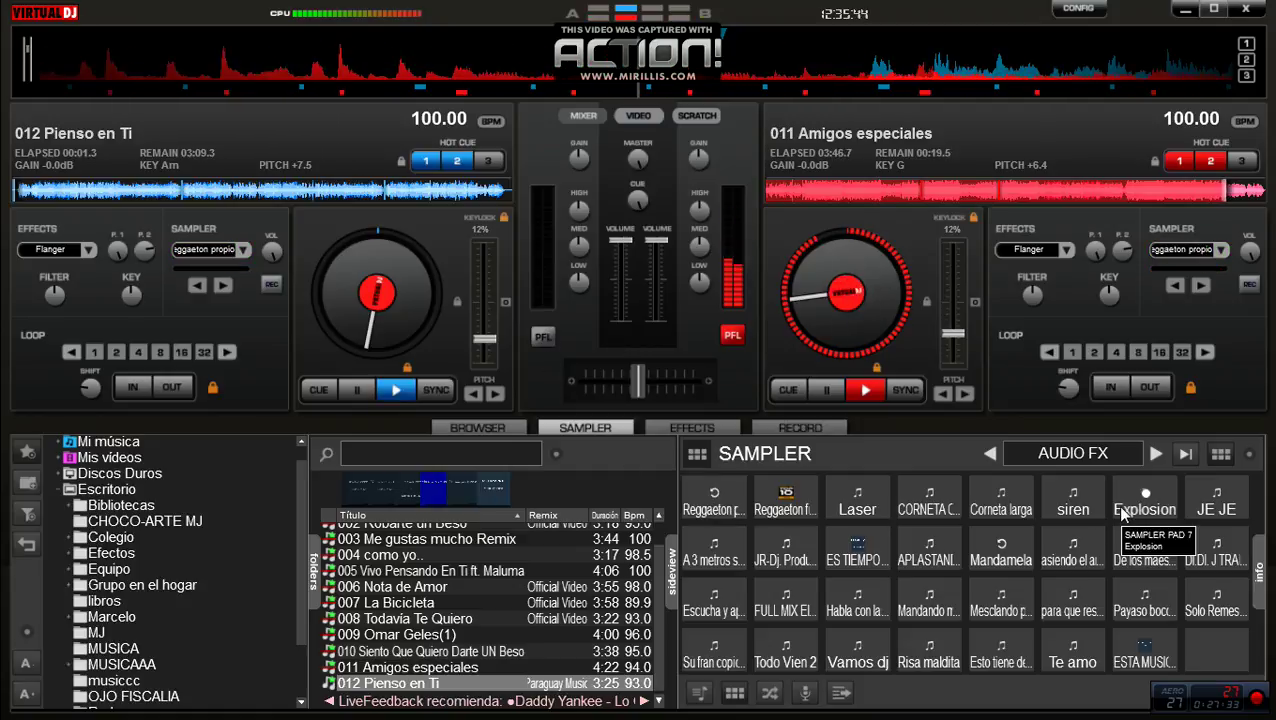
left_click(1122, 512)
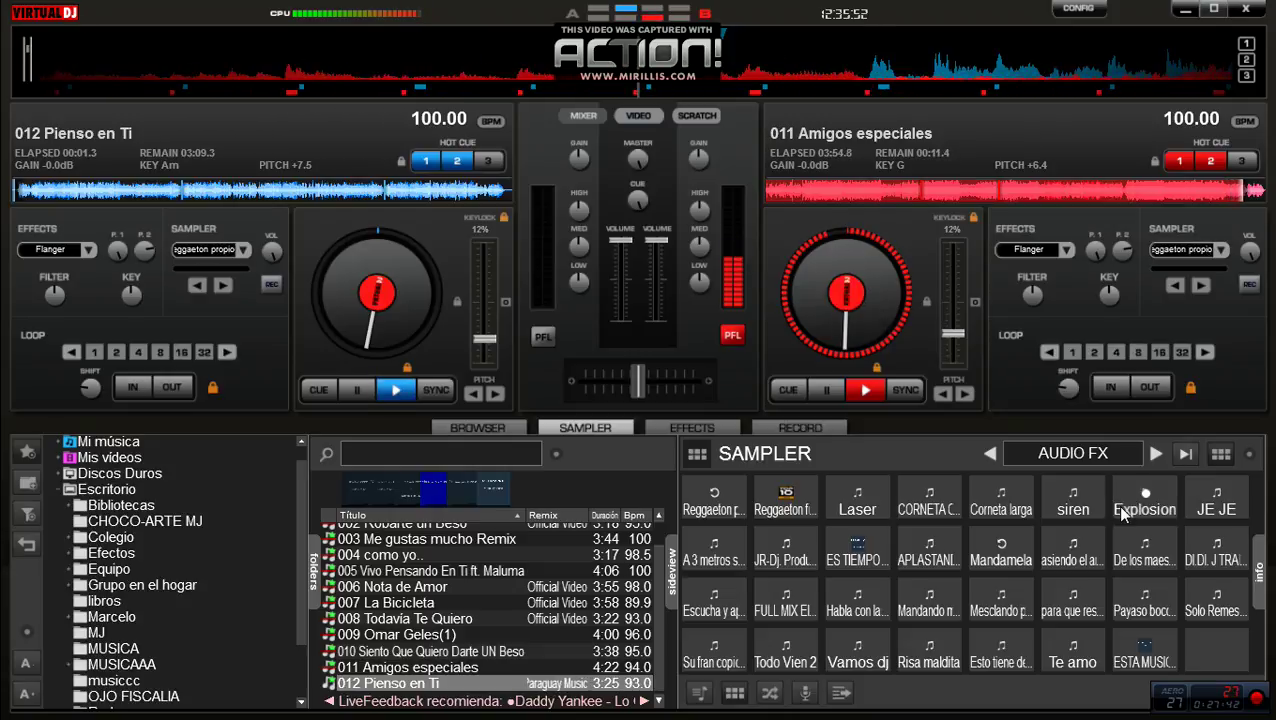
left_click(1121, 508)
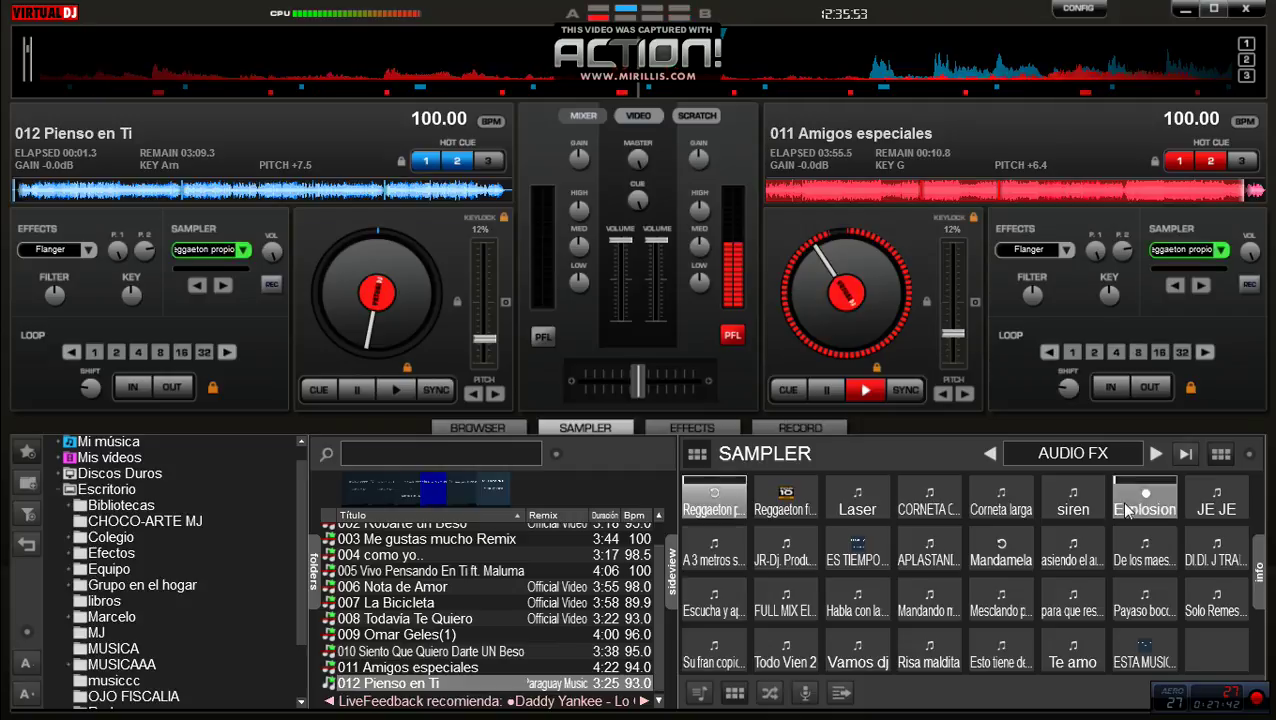
left_click(548, 338)
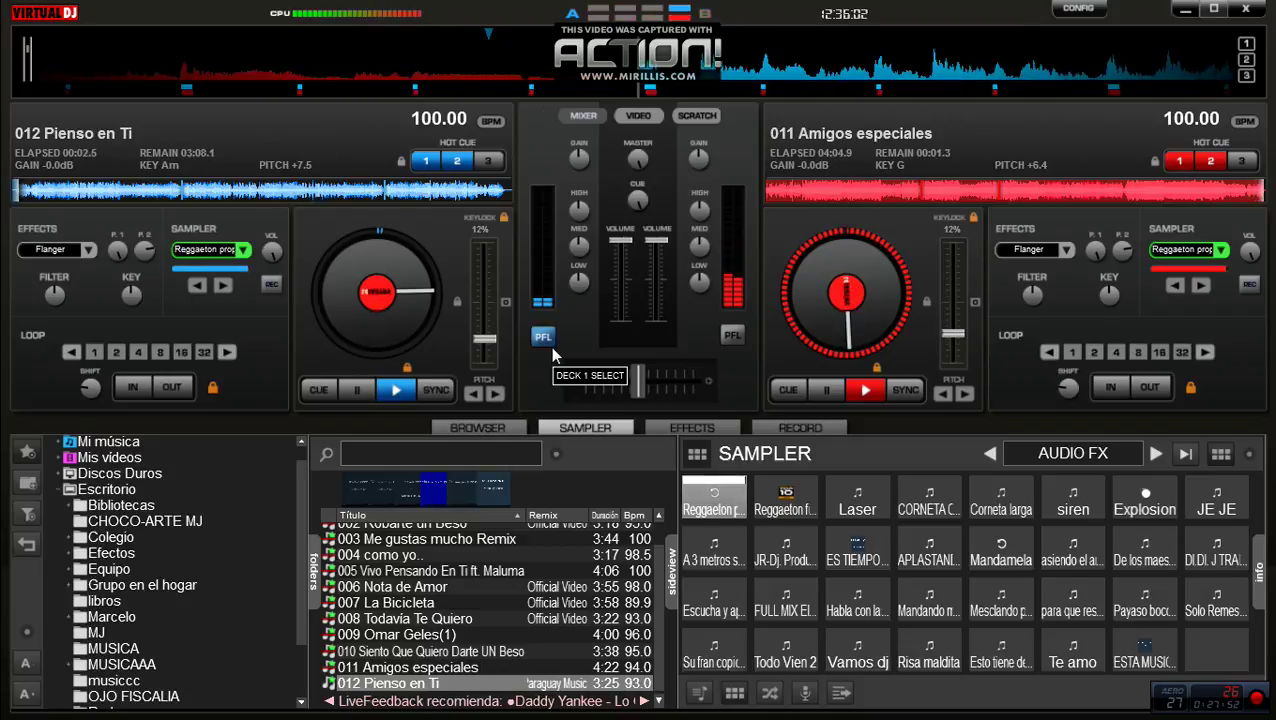
mouse_move(591, 385)
left_mouse_down()
mouse_move(619, 378)
mouse_move(585, 380)
left_mouse_up()
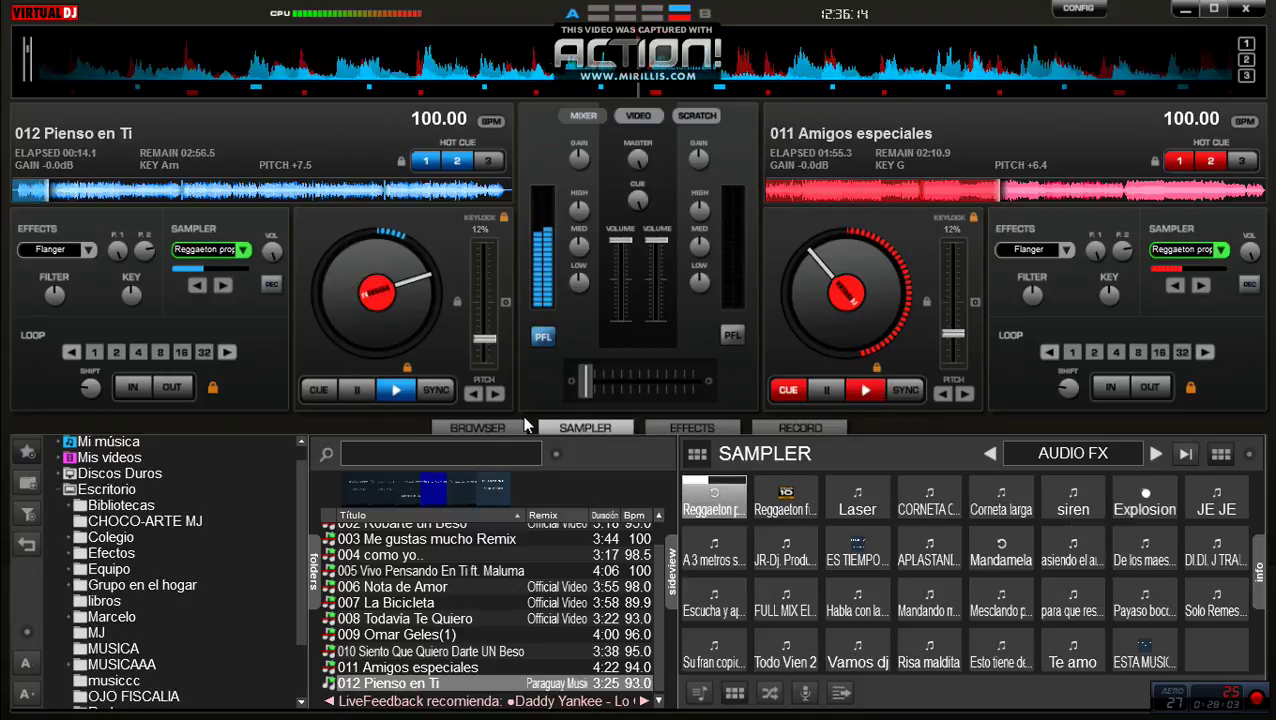
Load 012 Pienso en Ti onto deck 2, cue it at about 2:21.7, and switch headphone monitoring to deck 1
left_click_drag(388, 683, 845, 251)
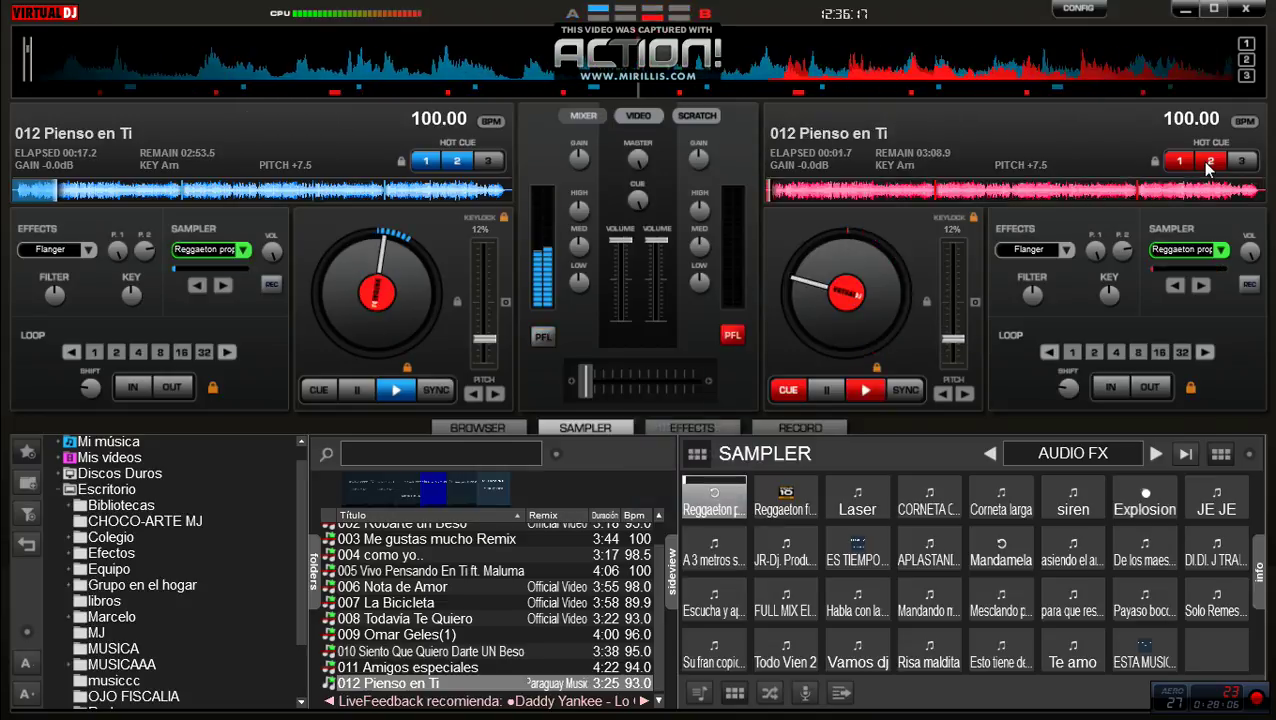
left_click(865, 390)
left_click(800, 388)
left_click(542, 336)
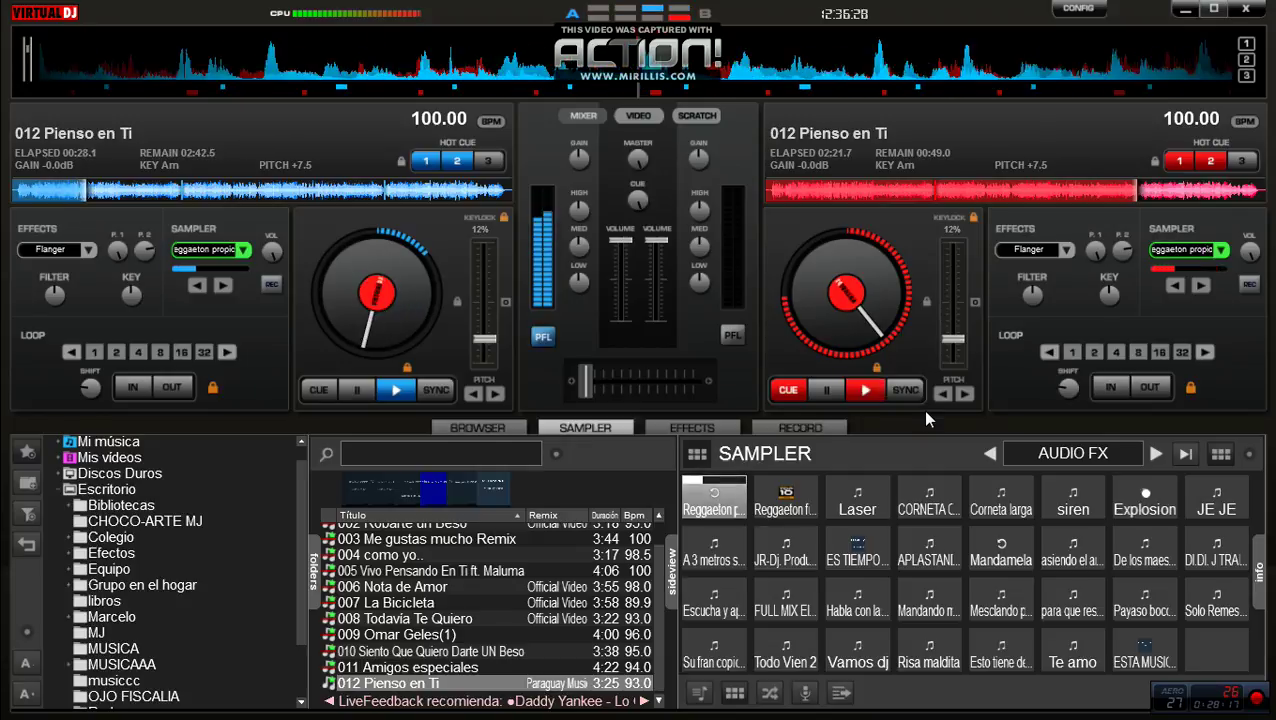
Fire Explosion before and after checking deck 2 and returning headphone monitoring to deck 1
left_click(1133, 505)
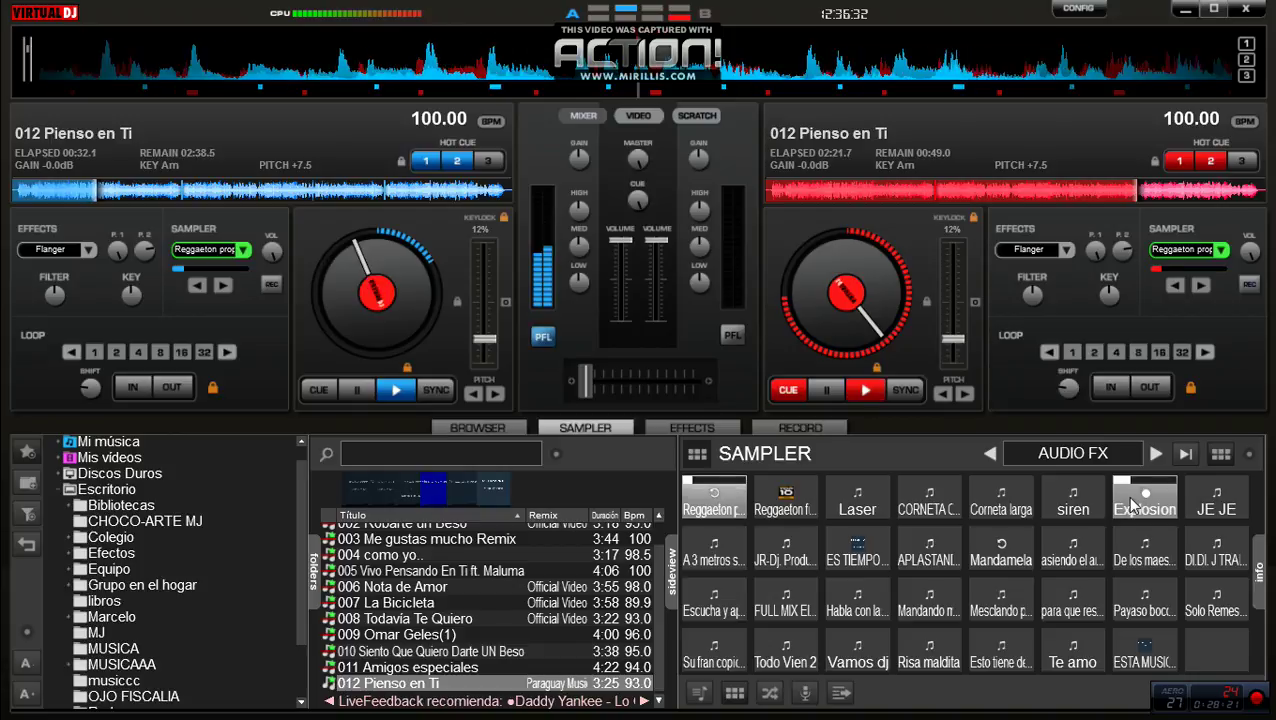
left_click(732, 334)
left_click(542, 336)
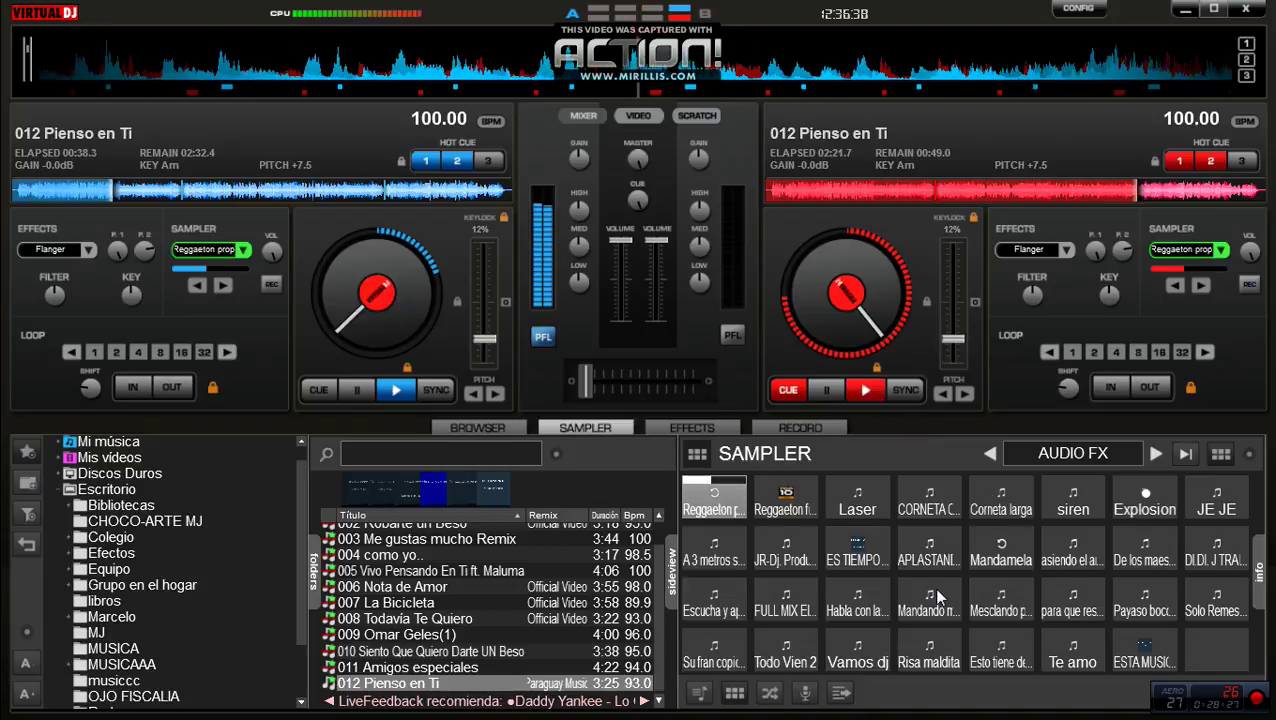
left_click(1145, 497)
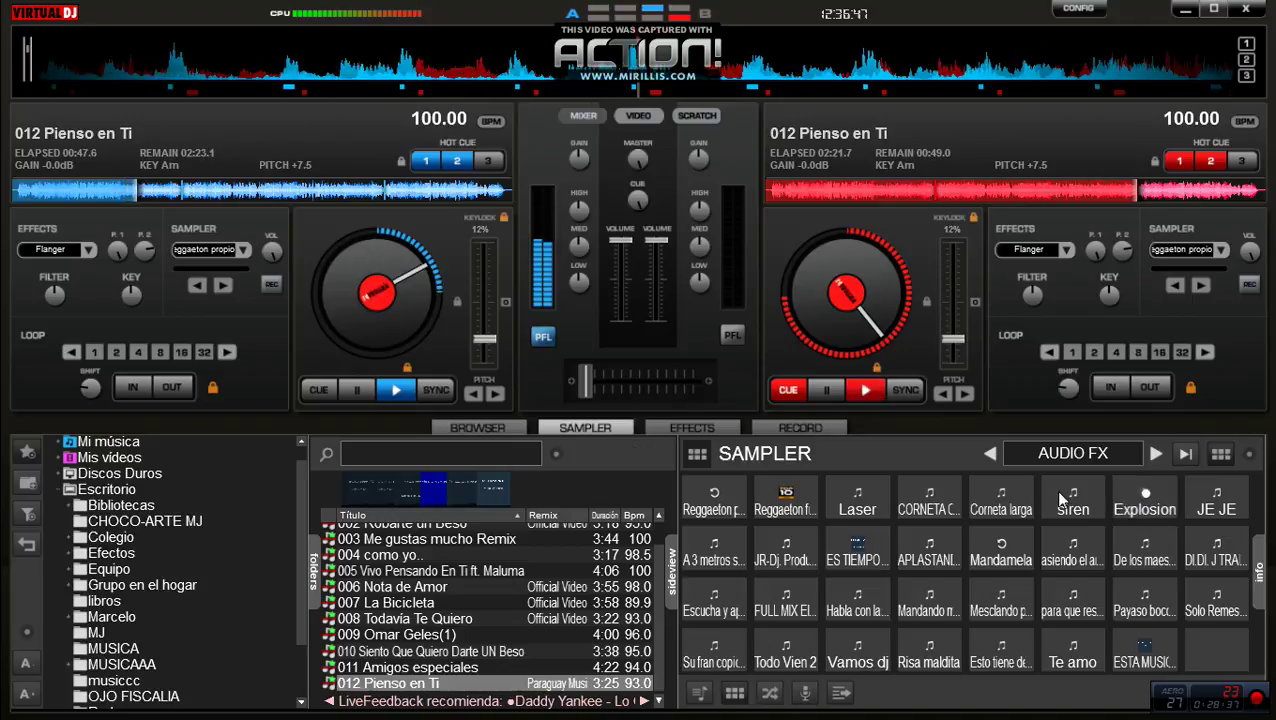
Fire Laser and CORNETA C... over 012 Pienso en Ti on deck 1, and start the Reggaeton p... loop
left_click(857, 500)
left_click(920, 505)
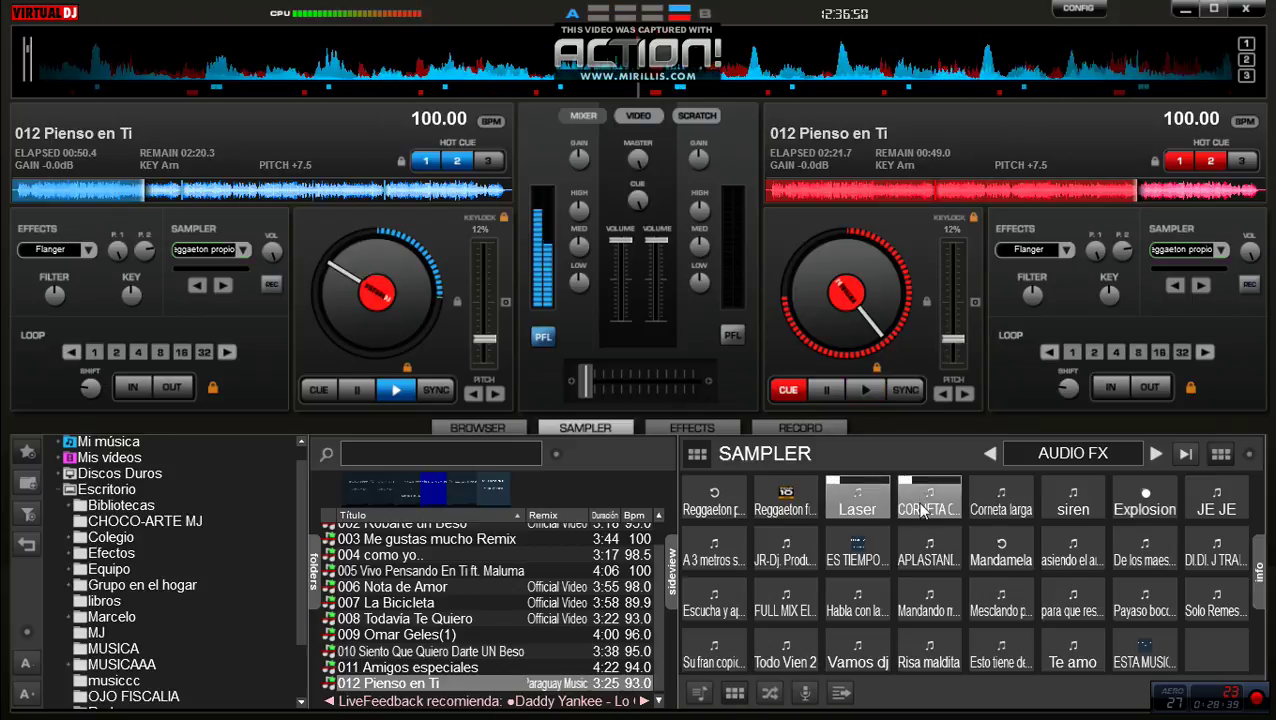
key("1")
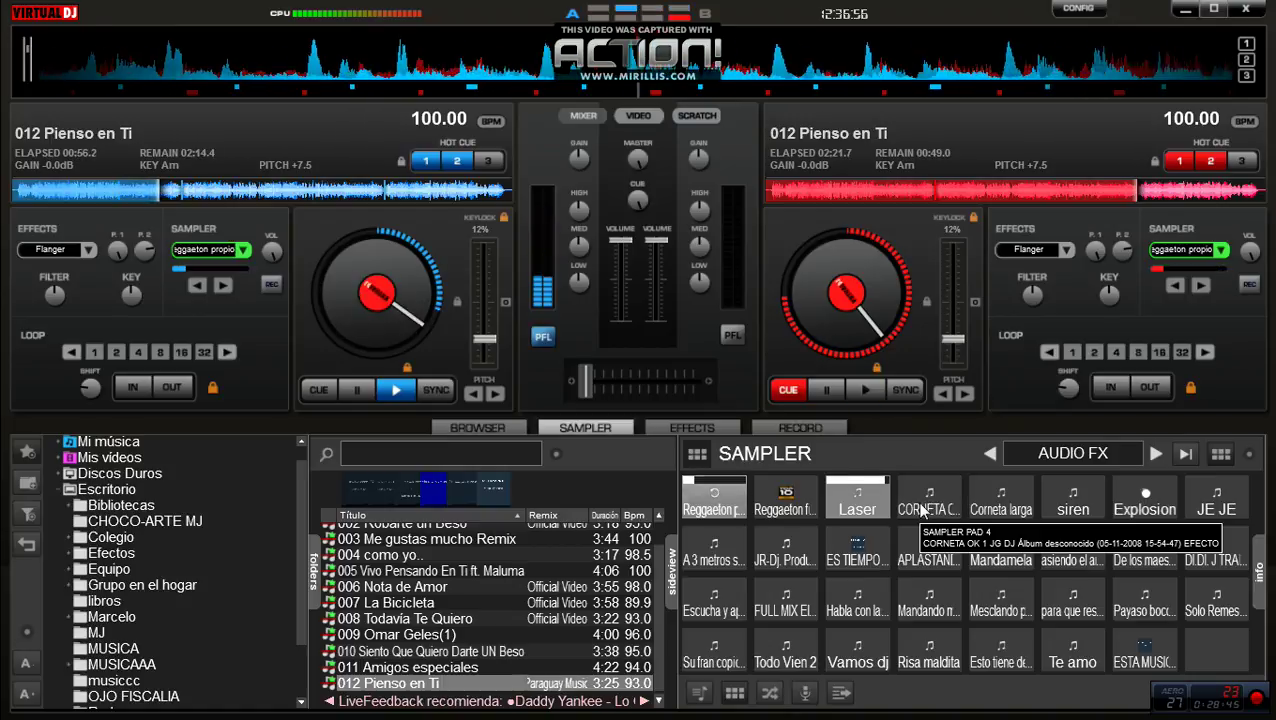
Monitor deck 2, fire Explosion, start 012 Pienso en Ti on deck 2 from its cue, and crossfade fully to it
left_click(722, 337)
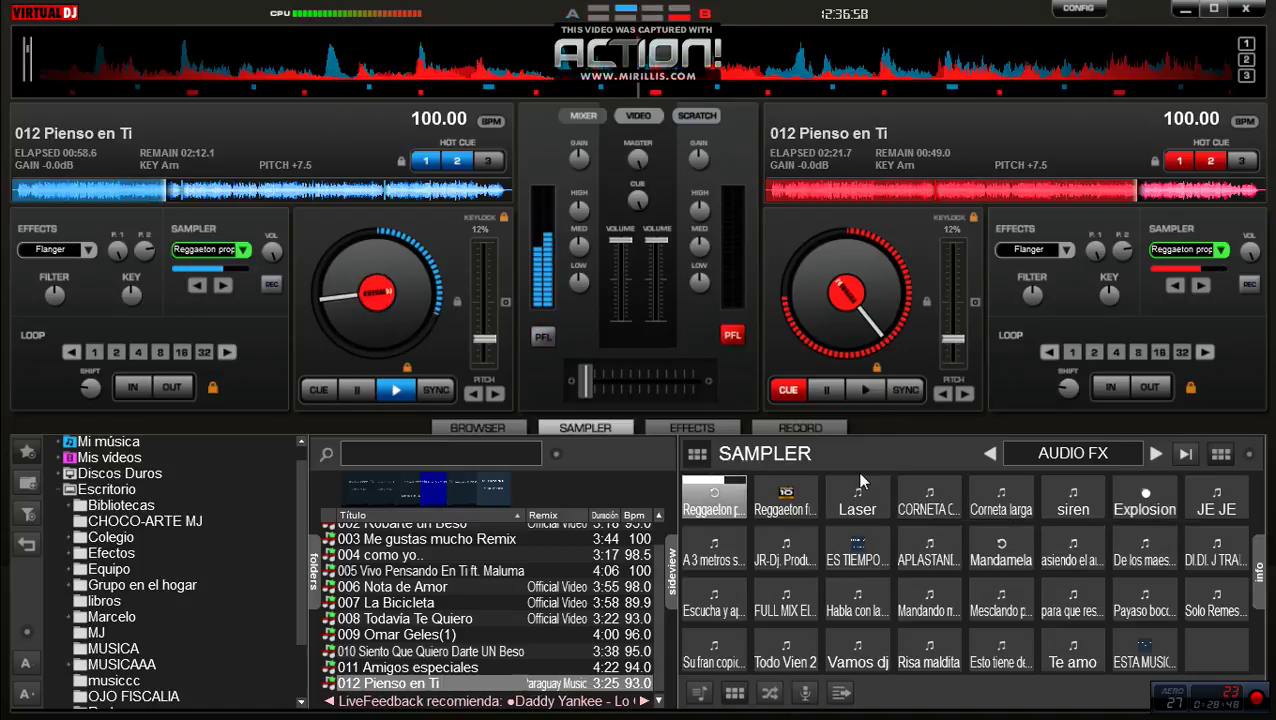
left_click(1140, 498)
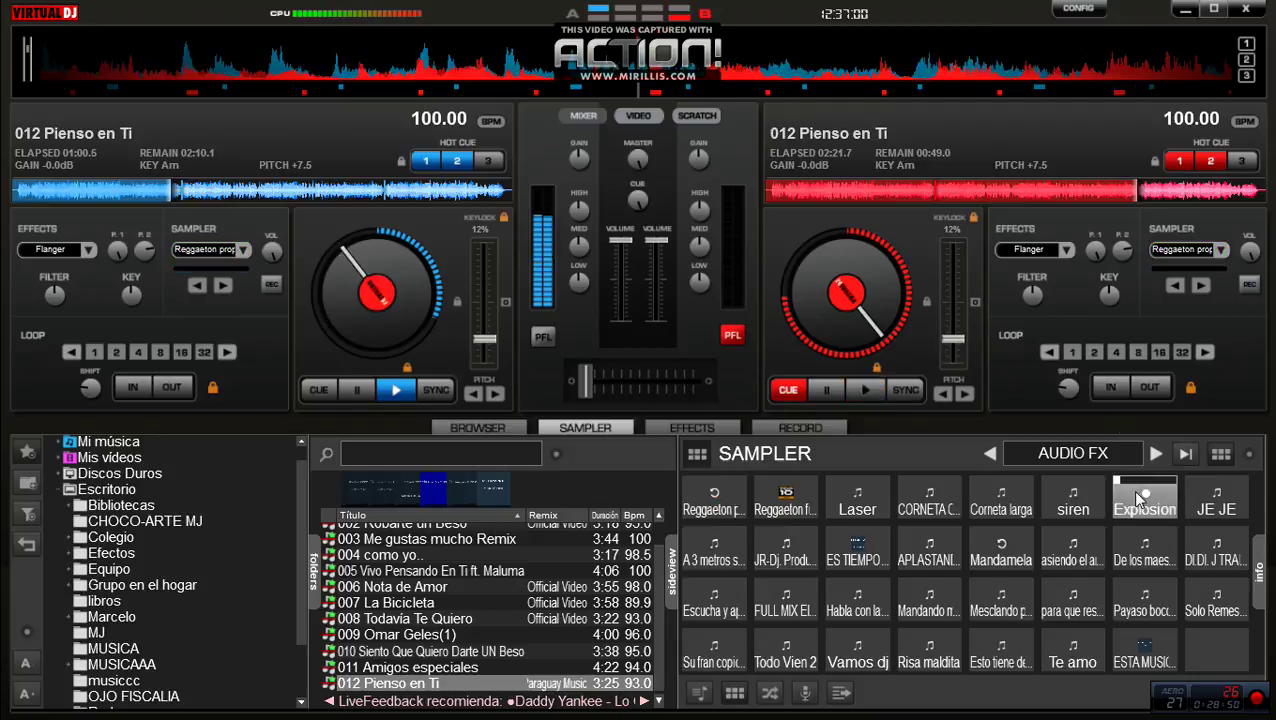
left_click(864, 389)
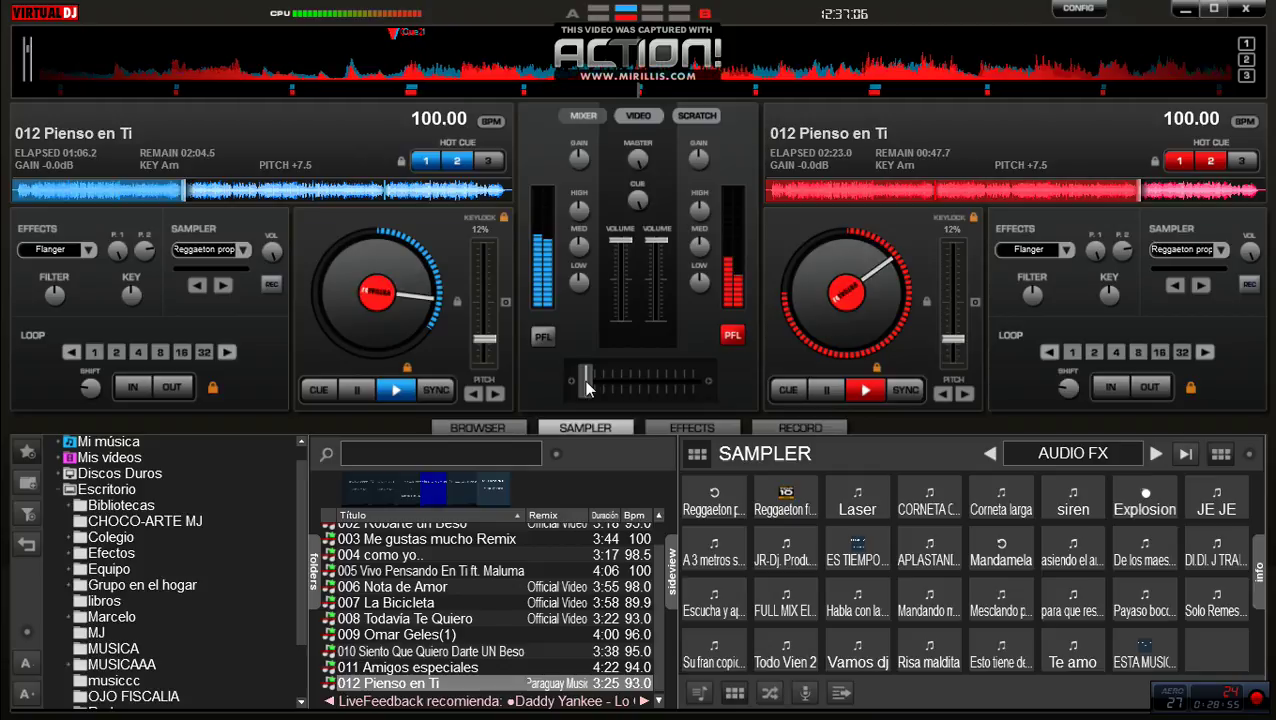
left_click_drag(587, 388, 692, 385)
Restart the Reggaeton p... loop, return deck 1 to its cue point, and fire Explosion twice over deck 2
left_click(714, 500)
left_click(1143, 500)
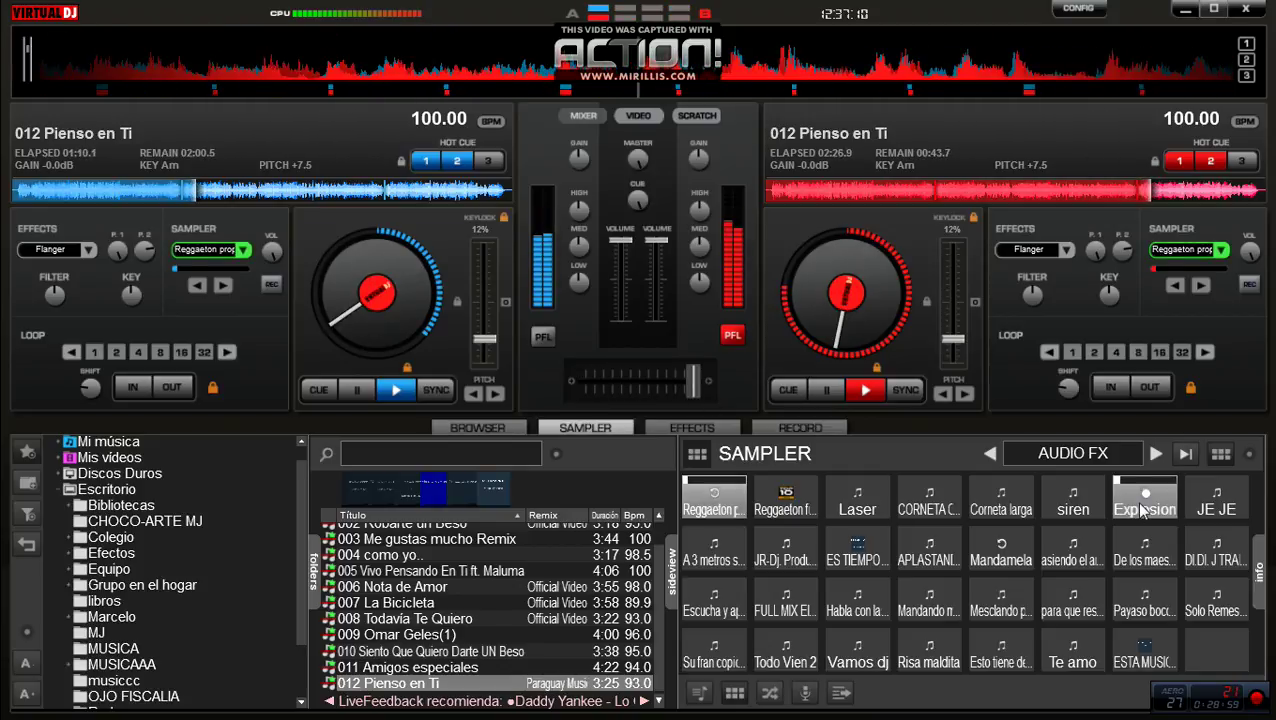
left_click(320, 390)
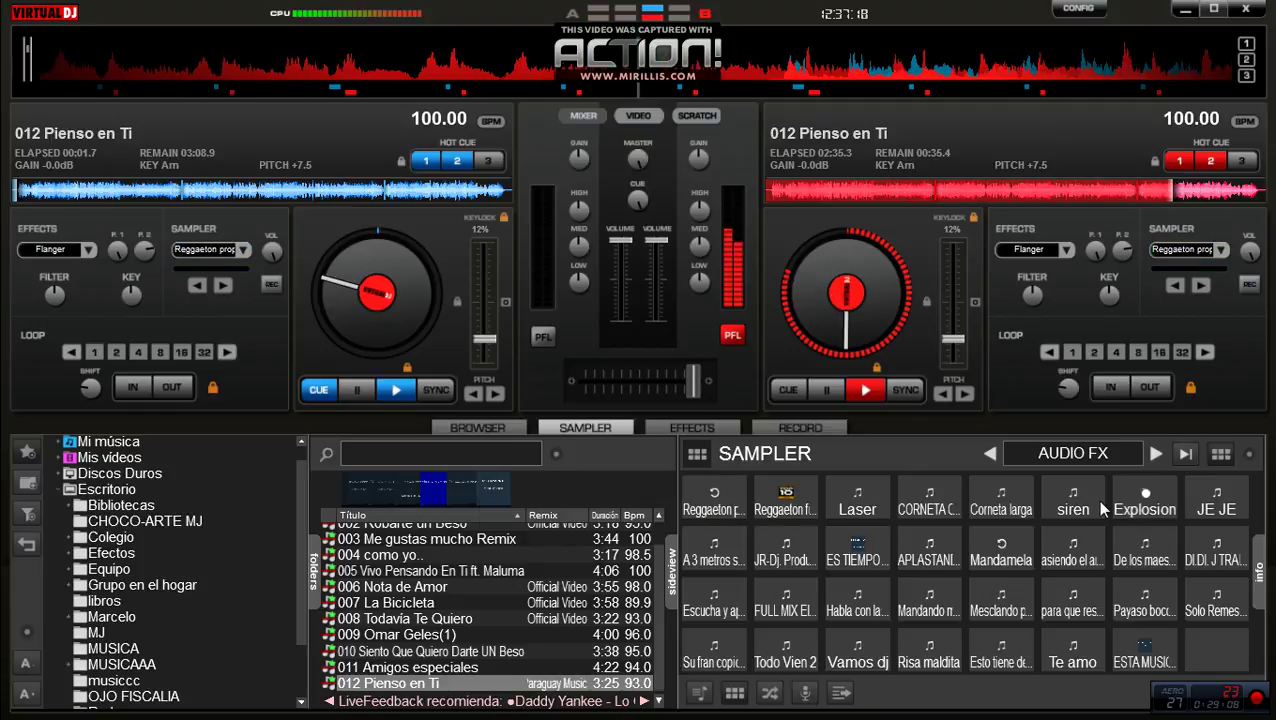
left_click(1137, 500)
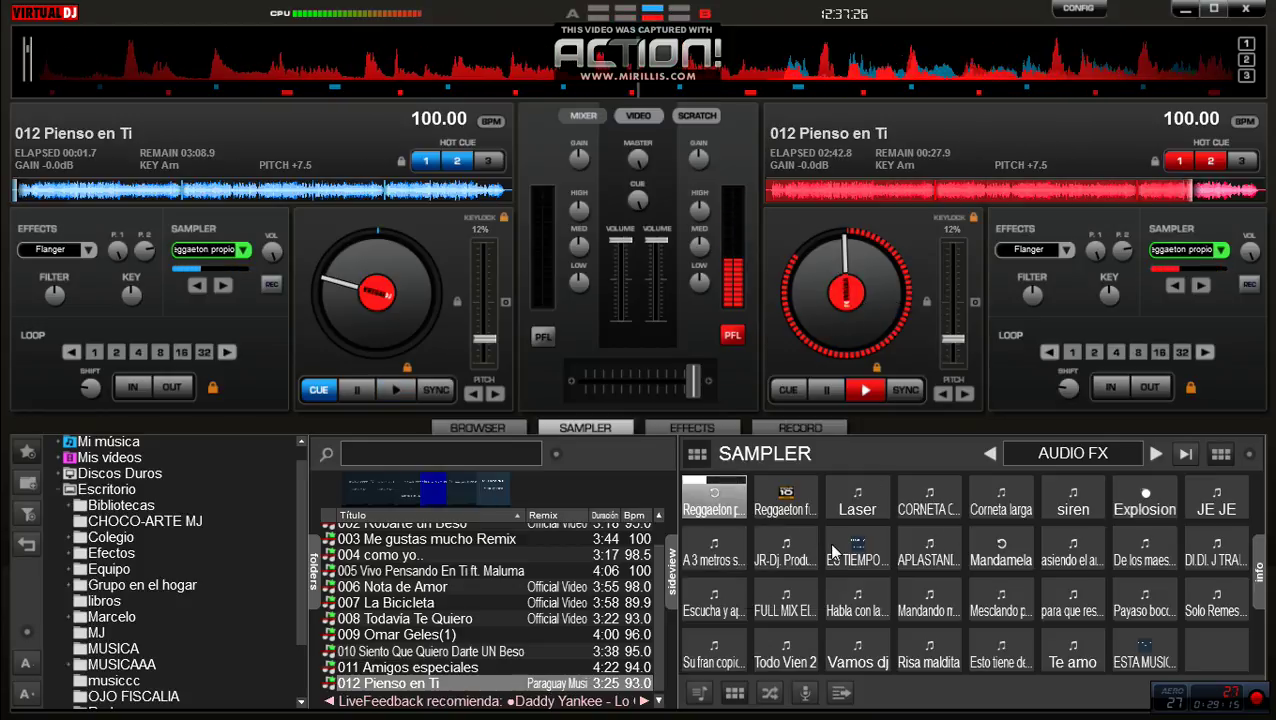
Close the mix with Laser, CORNETA C..., Corneta larga, Explosion and JR-Dj. Produ..., and lower deck 2's volume to minimum
left_click(857, 503)
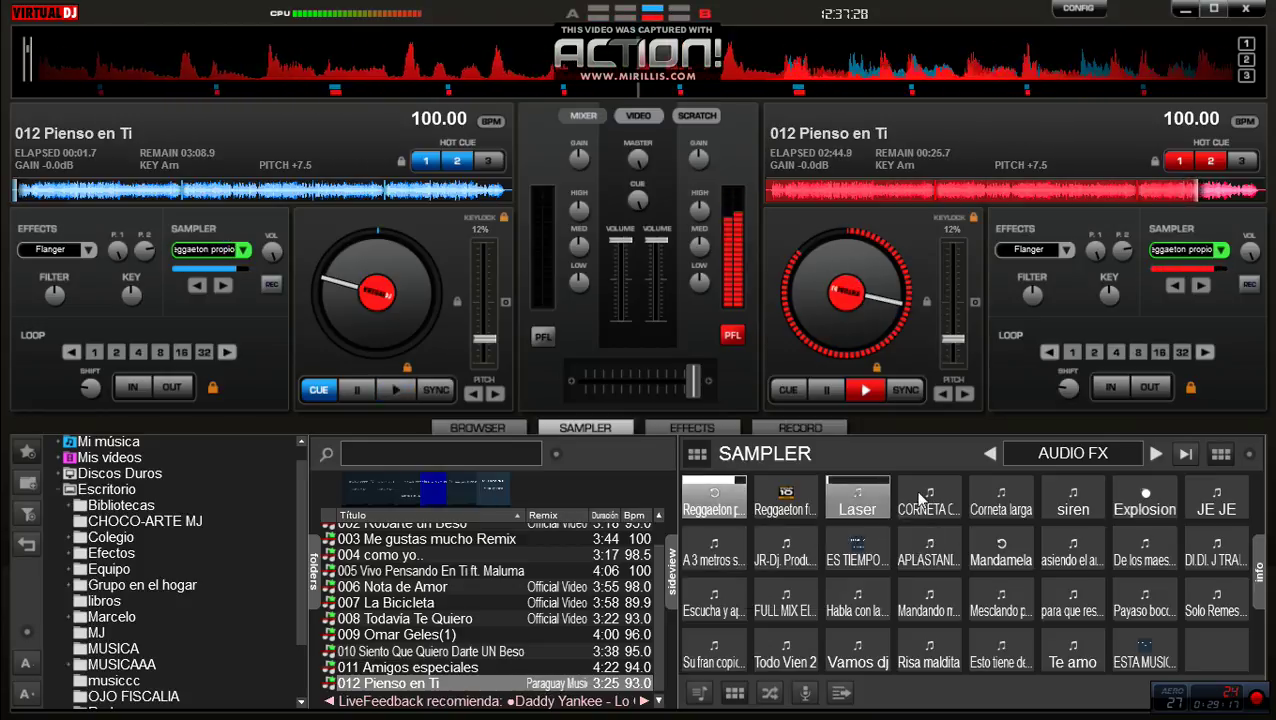
left_click(920, 500)
left_click(997, 500)
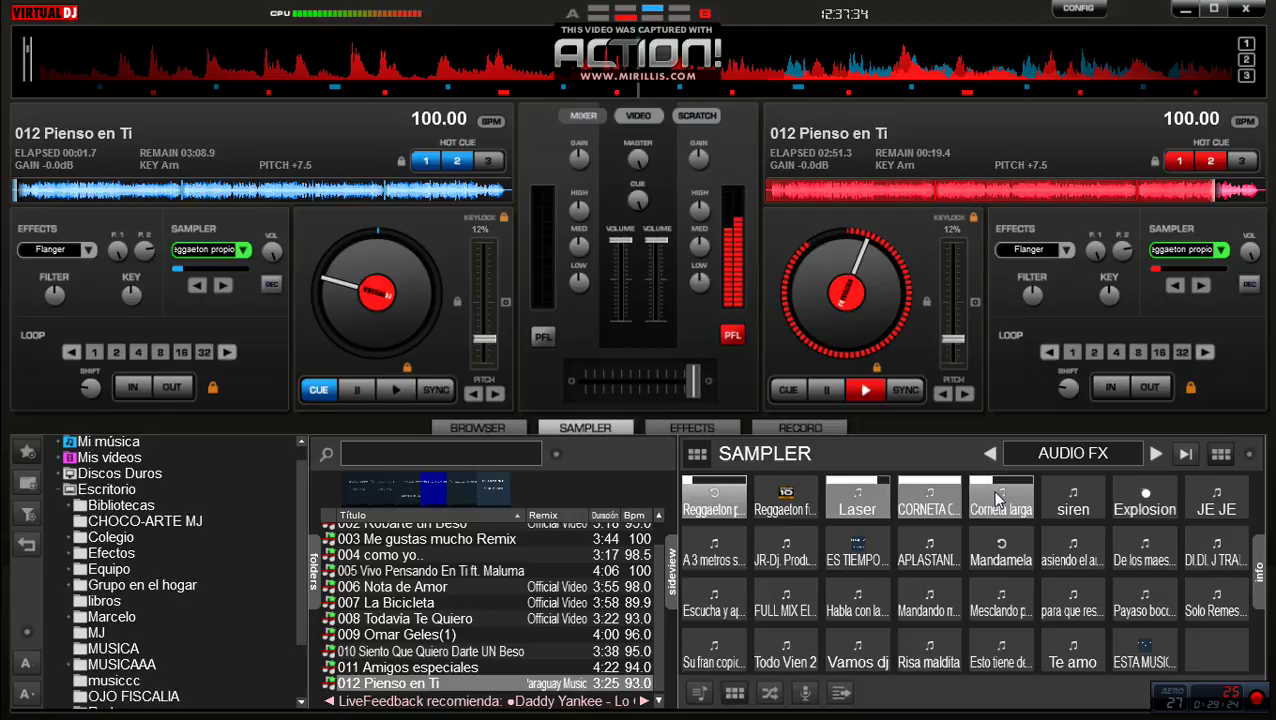
left_click(1145, 507)
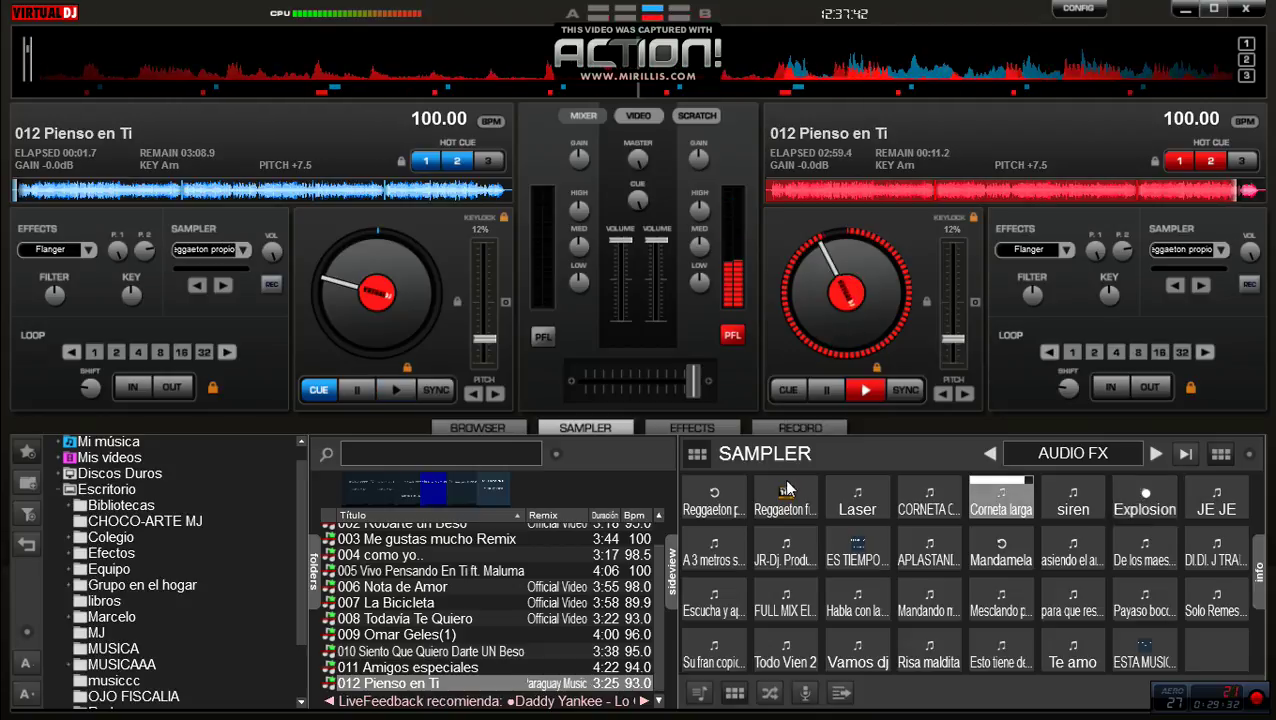
left_click(775, 560)
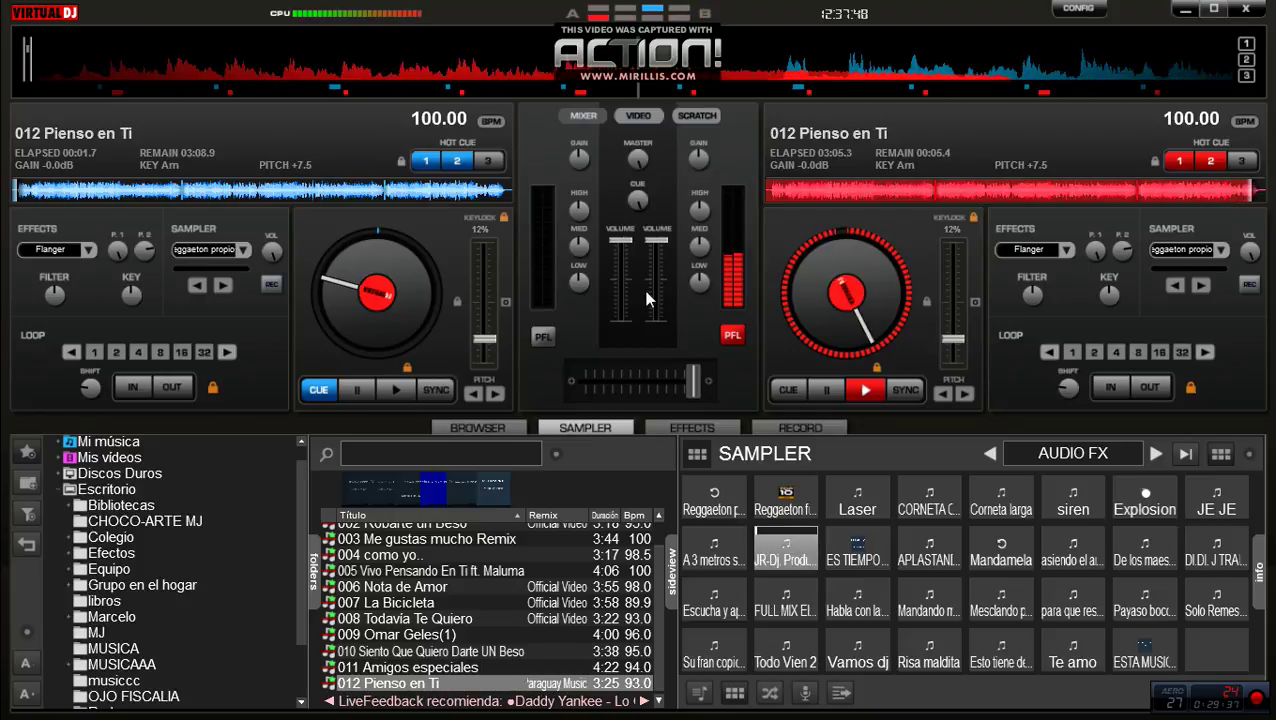
left_click_drag(657, 245, 657, 320)
Start recording to jhon.mp3 in MP3 format, close the recording settings, and minimize the program to the desktop
left_click(805, 429)
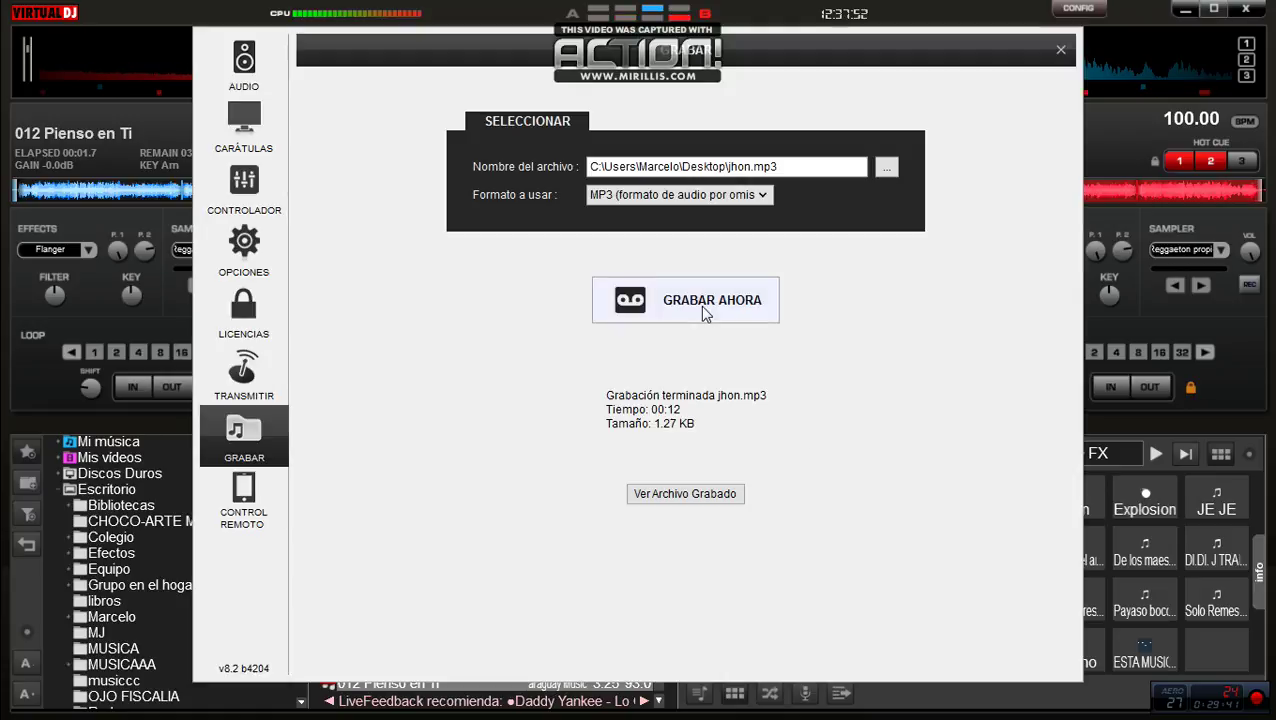
left_click(702, 308)
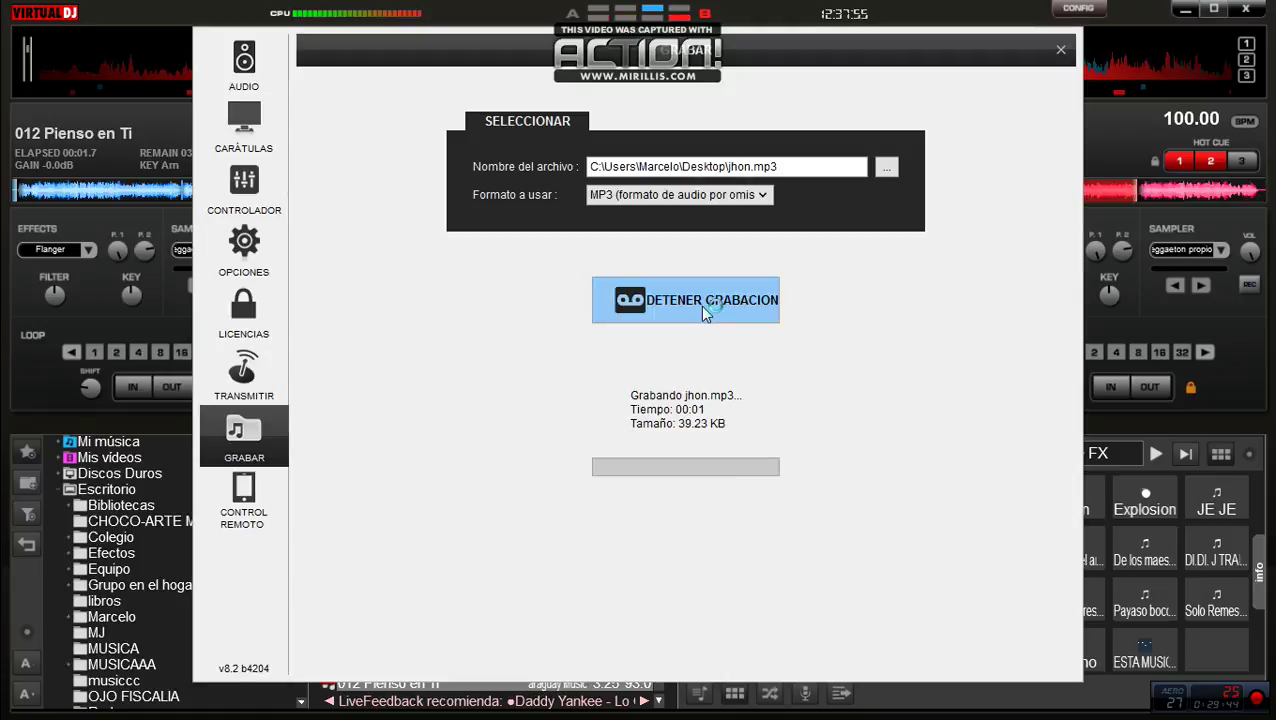
left_click(1062, 52)
left_click(1184, 9)
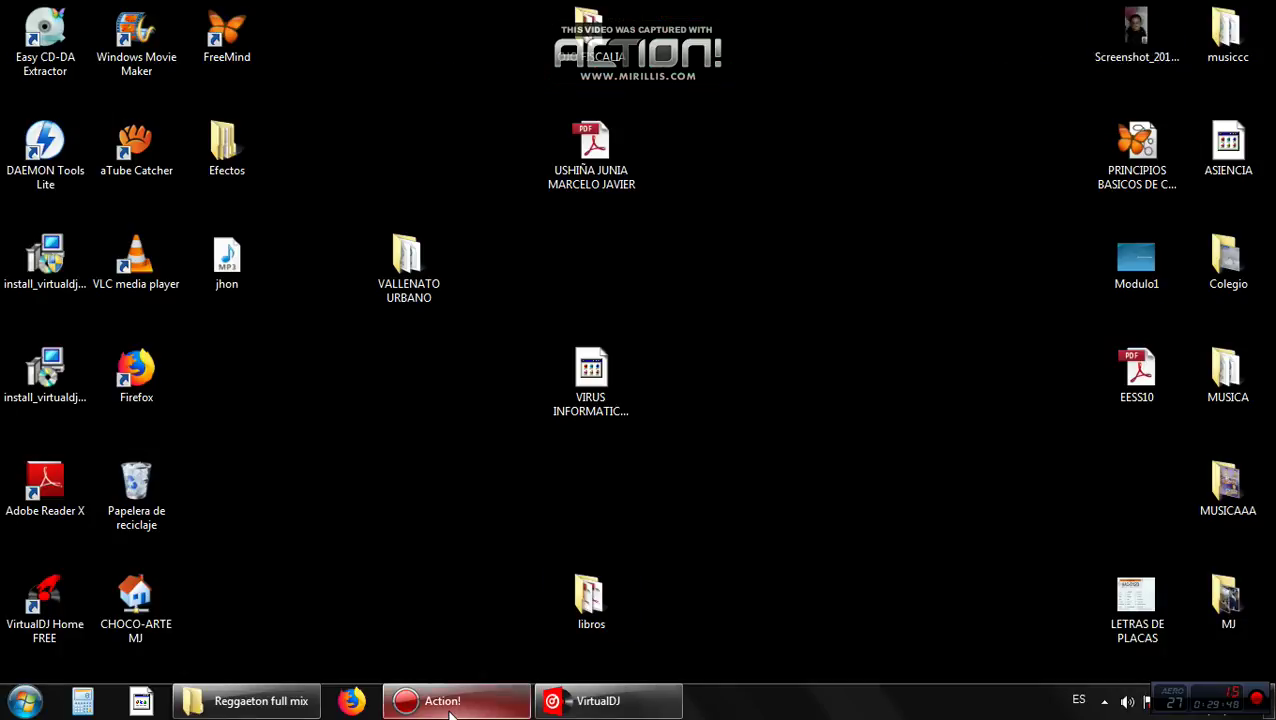